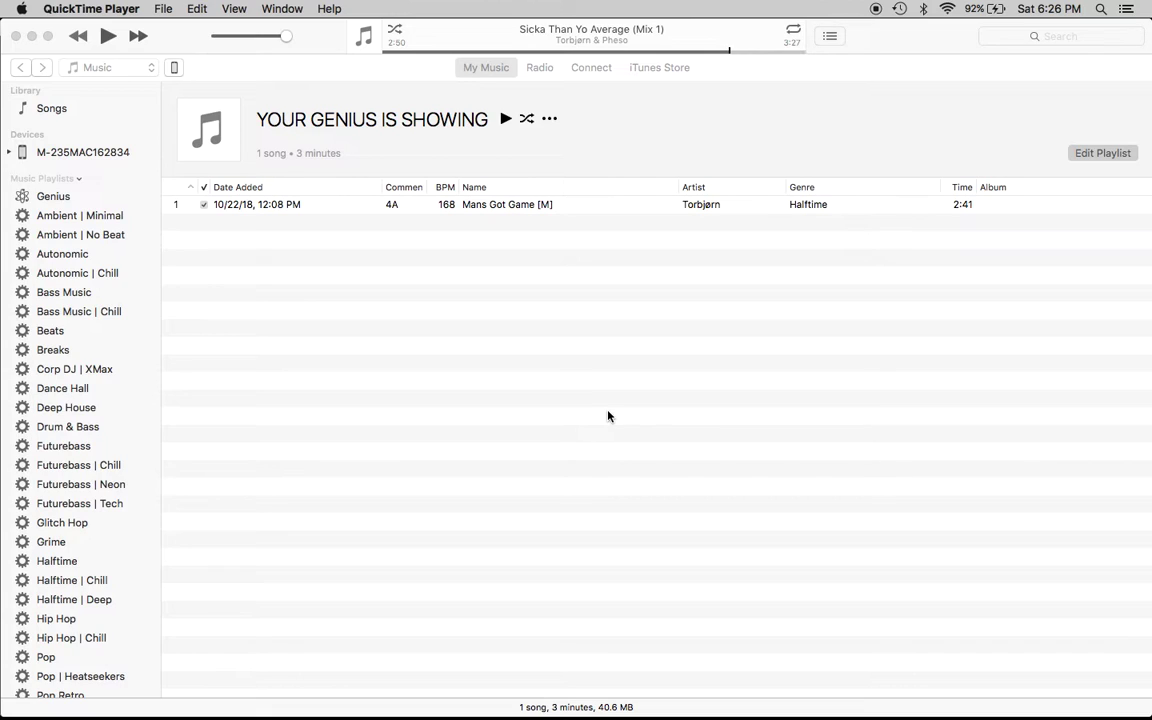
Step: In Finder, open the Pictures folder and select the shirt print Photoshop file
click(251, 682)
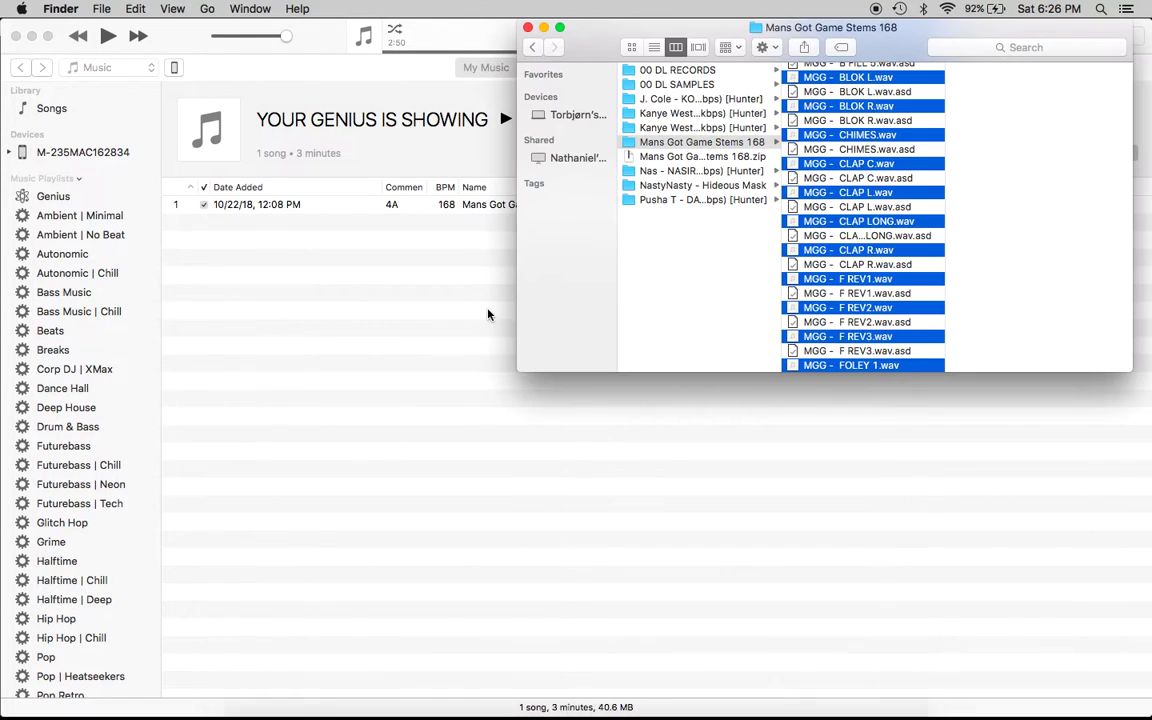
click(645, 272)
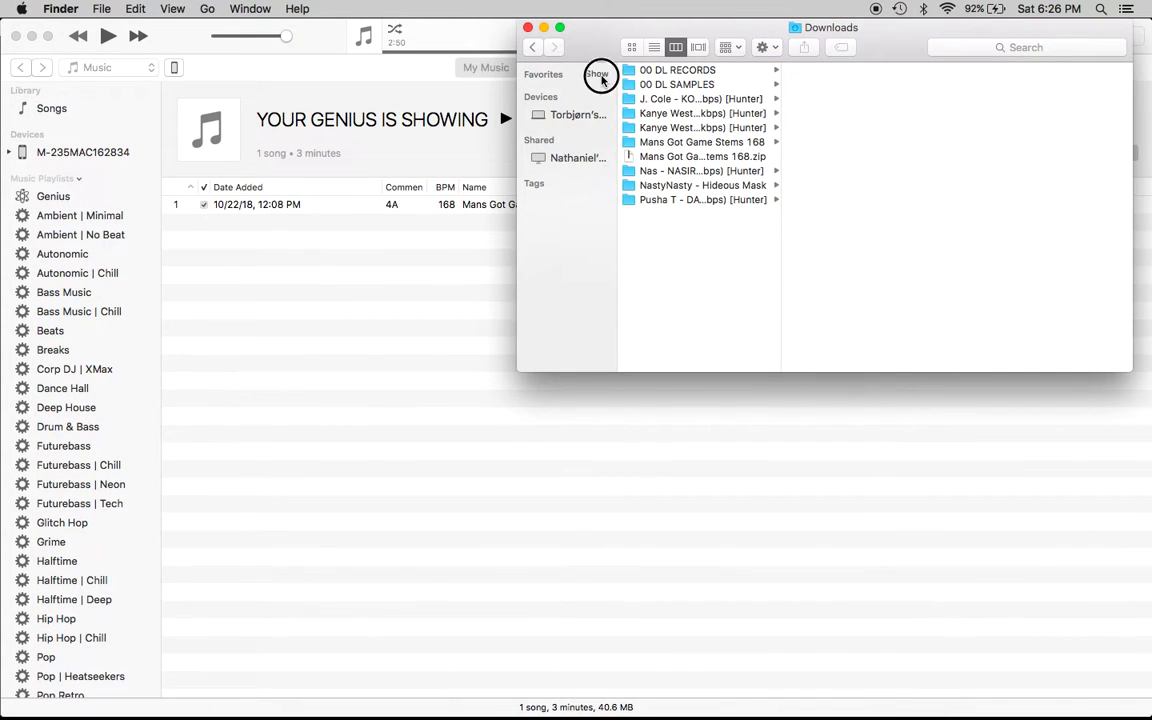
click(598, 76)
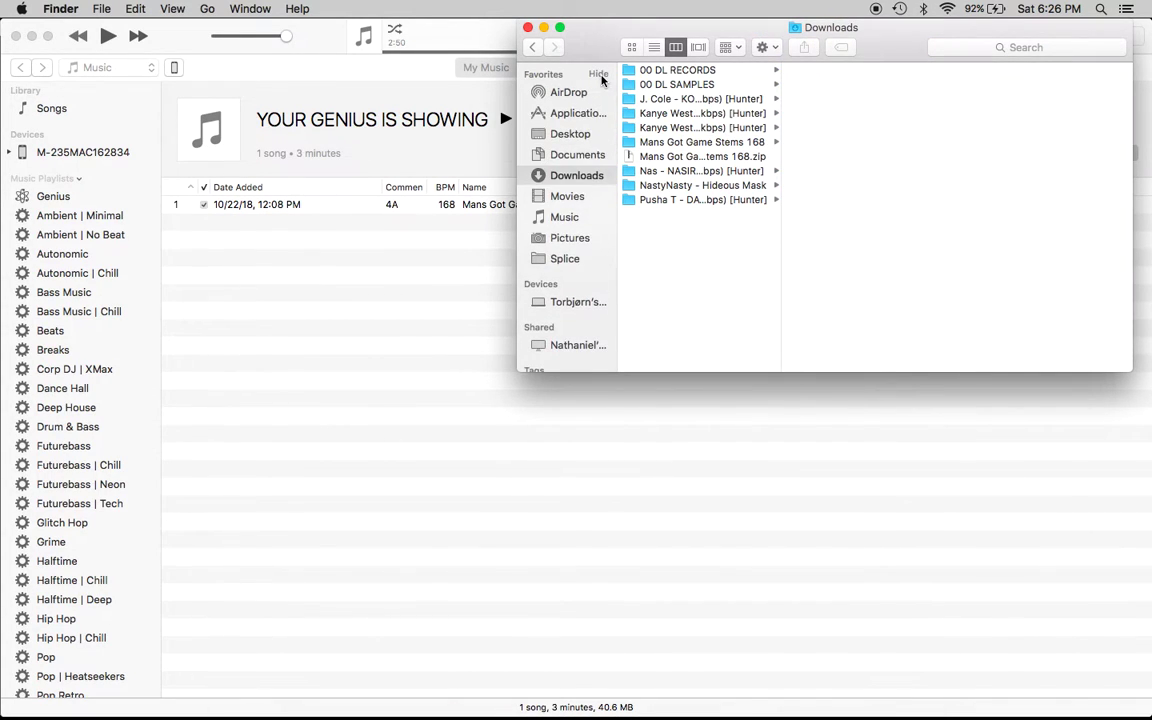
click(572, 240)
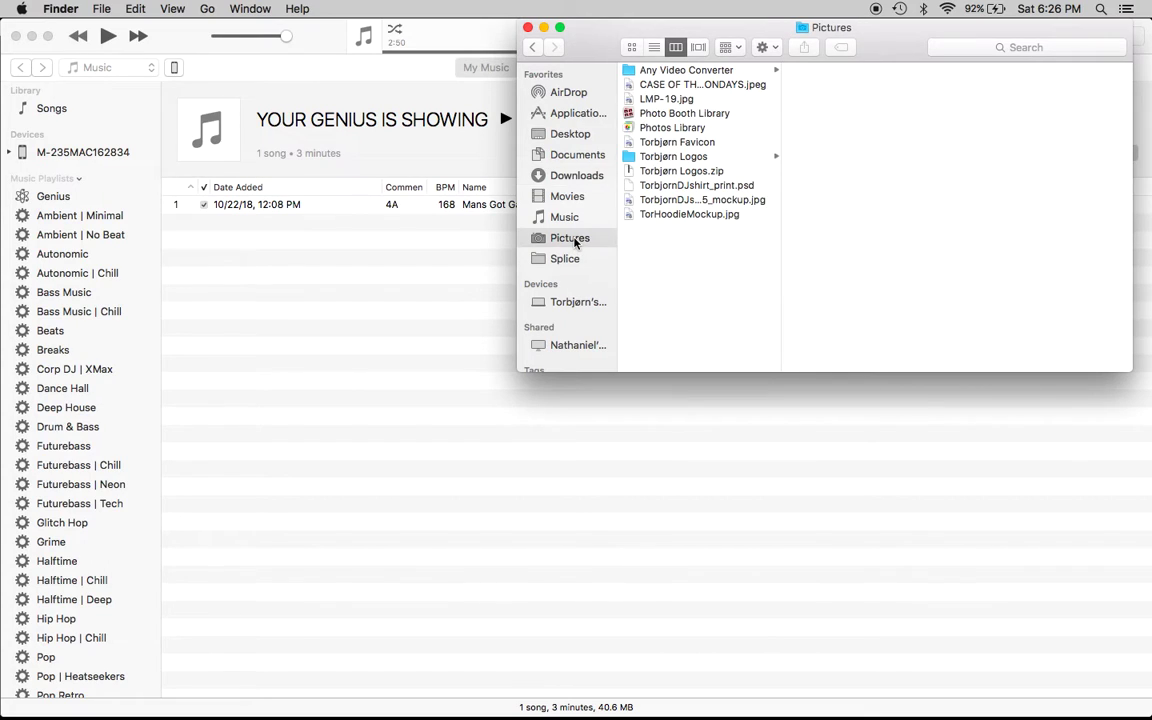
click(682, 200)
click(681, 188)
Step: Search Google for 'CAMALOT WHEEL' in a new Chrome tab
click(681, 249)
click(369, 700)
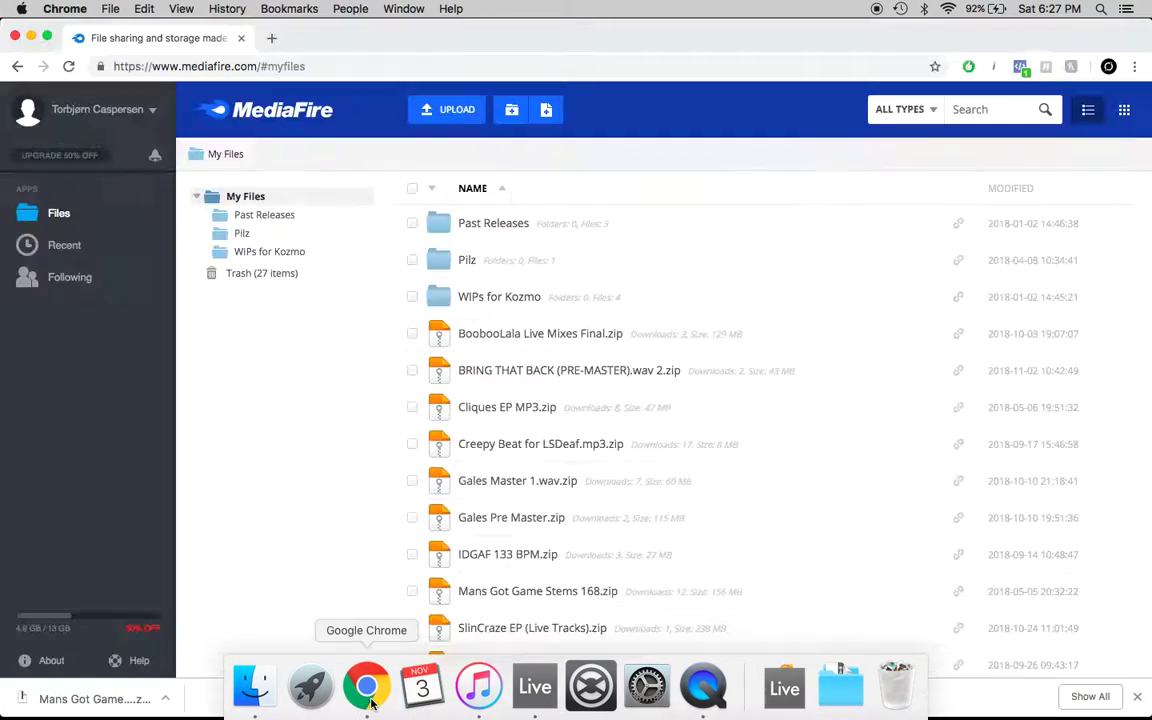
key(super+t)
text(CAMALOT )
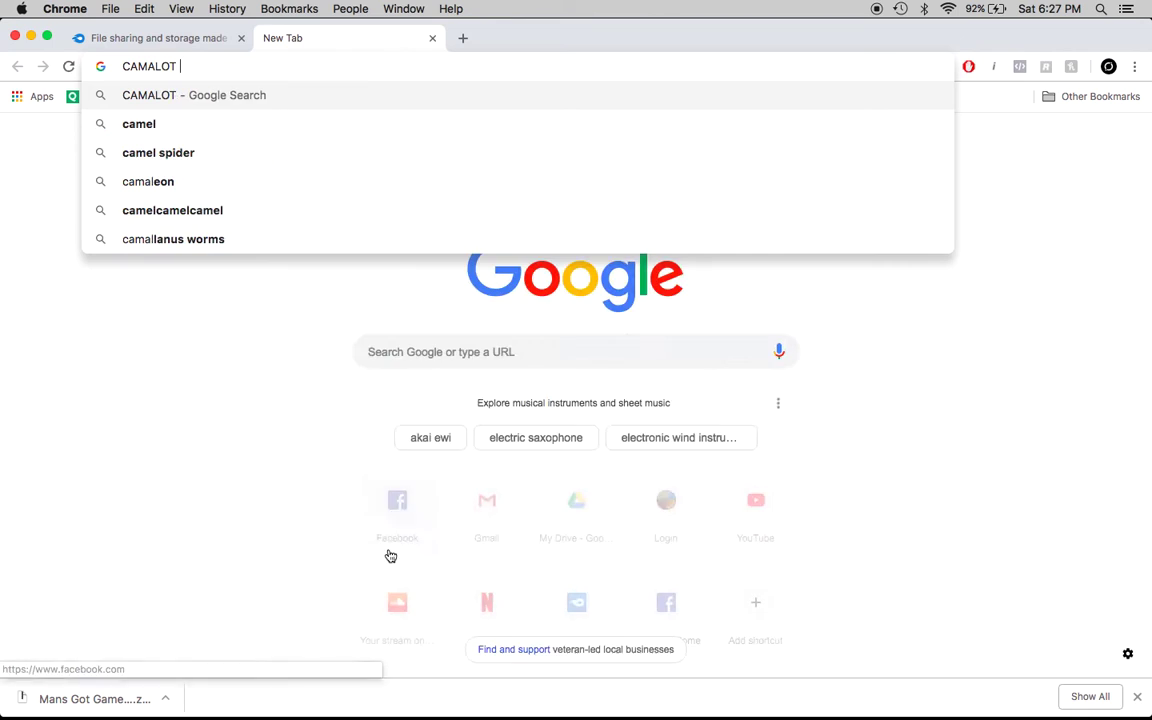
text(WHEEL)
key(Return)
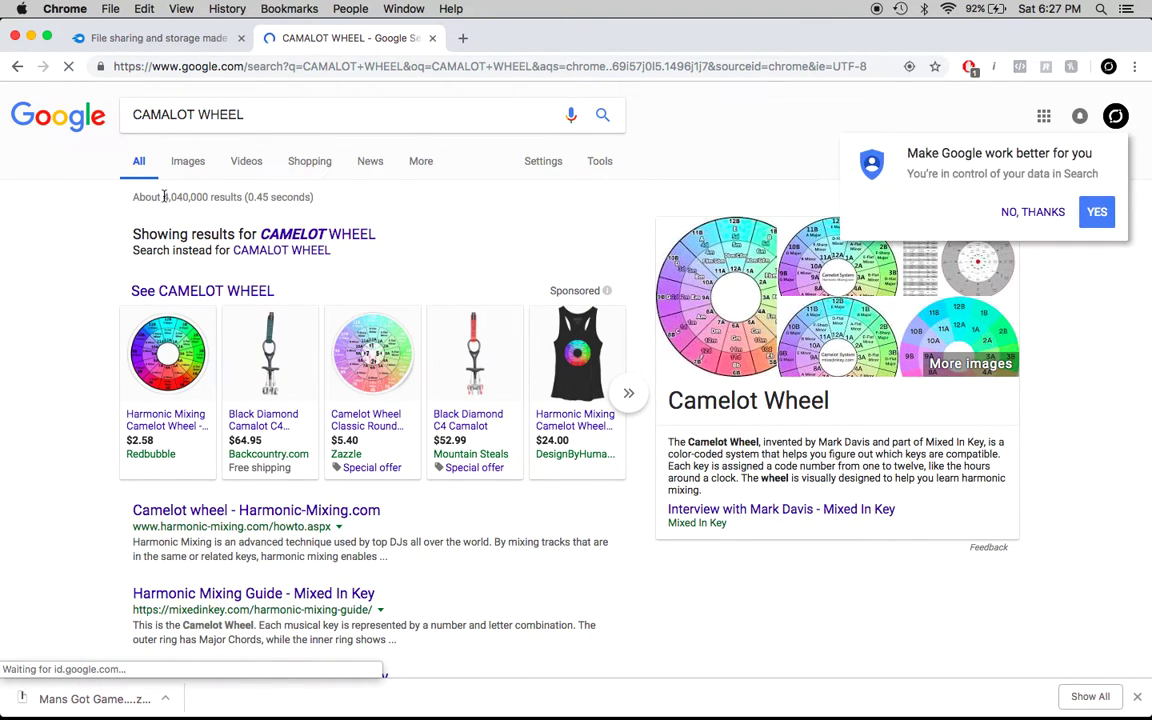
Step: Open the Camelot wheel image from Google Images in its own tab, enlarged to full size
click(187, 163)
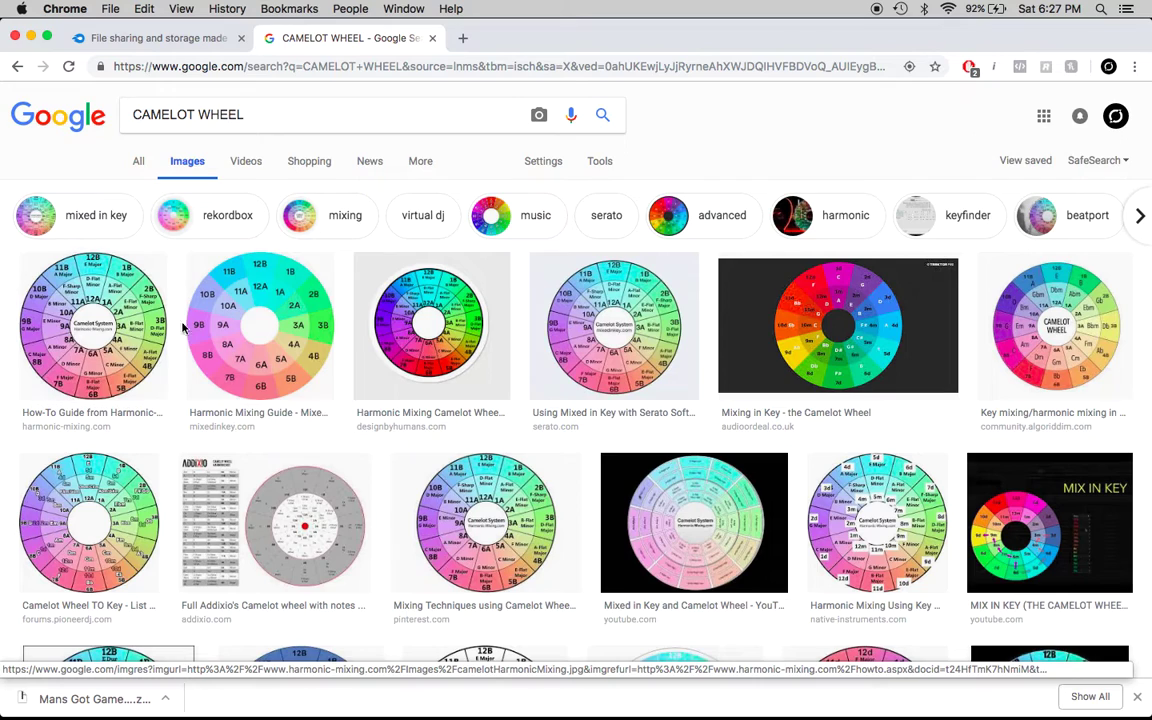
click(851, 314)
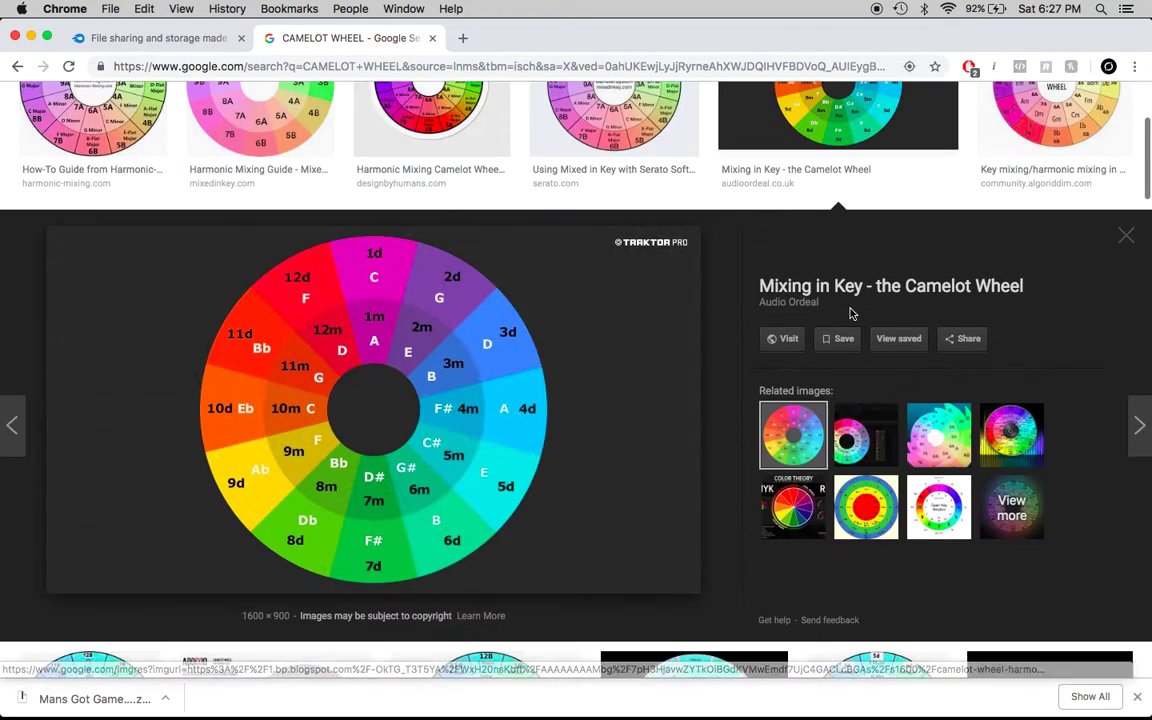
right_click(462, 381)
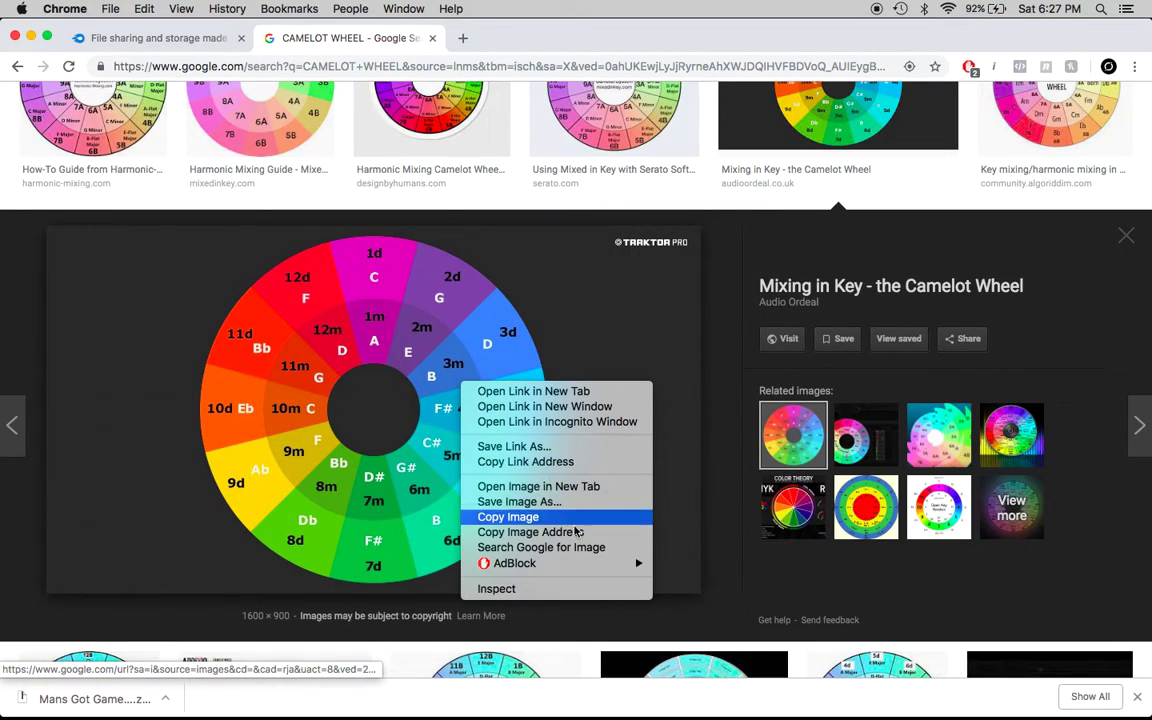
click(580, 486)
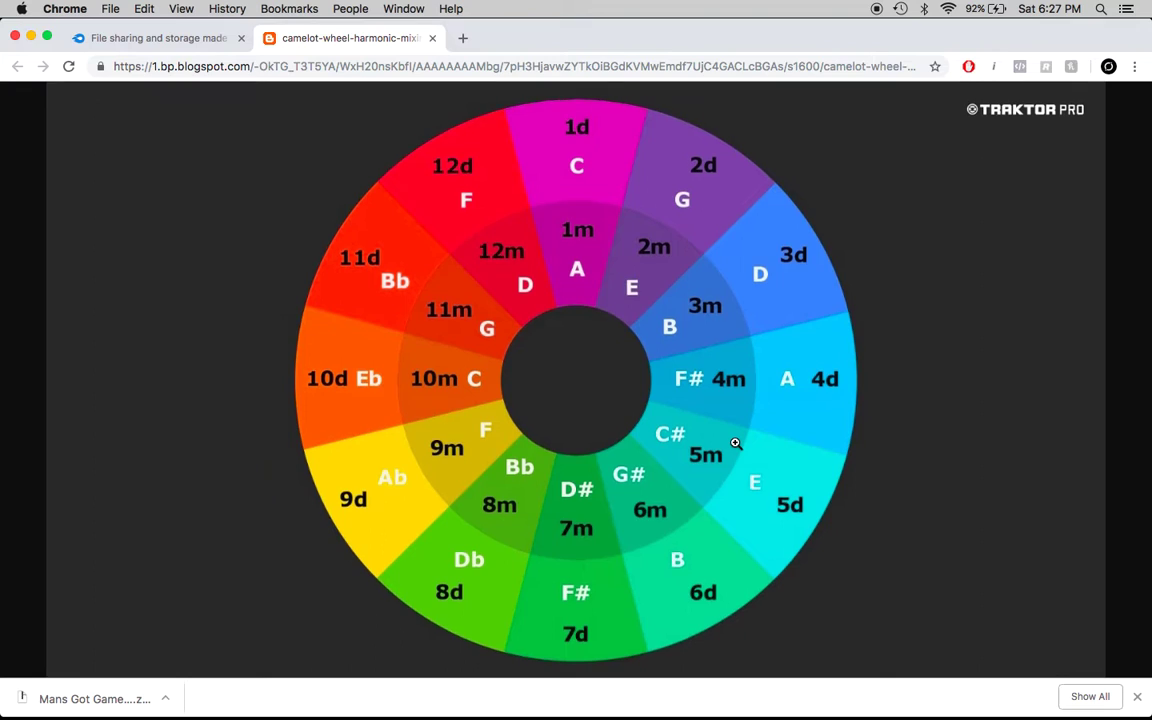
scroll(735, 443, down, 1)
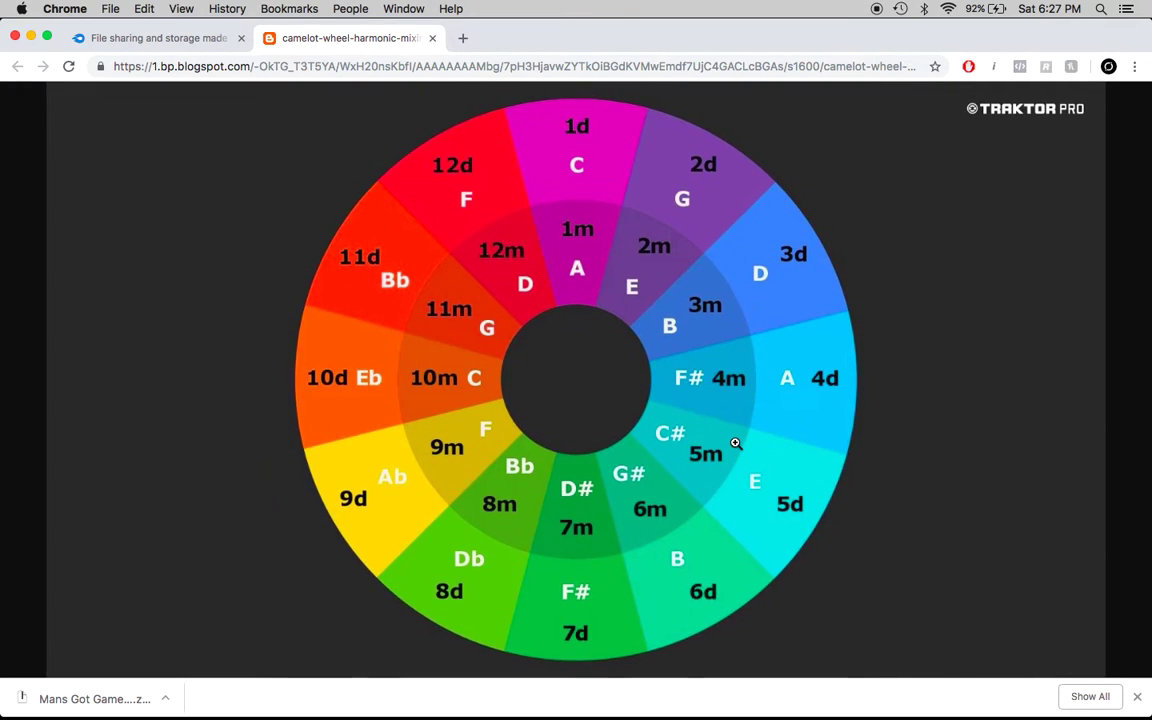
click(1030, 635)
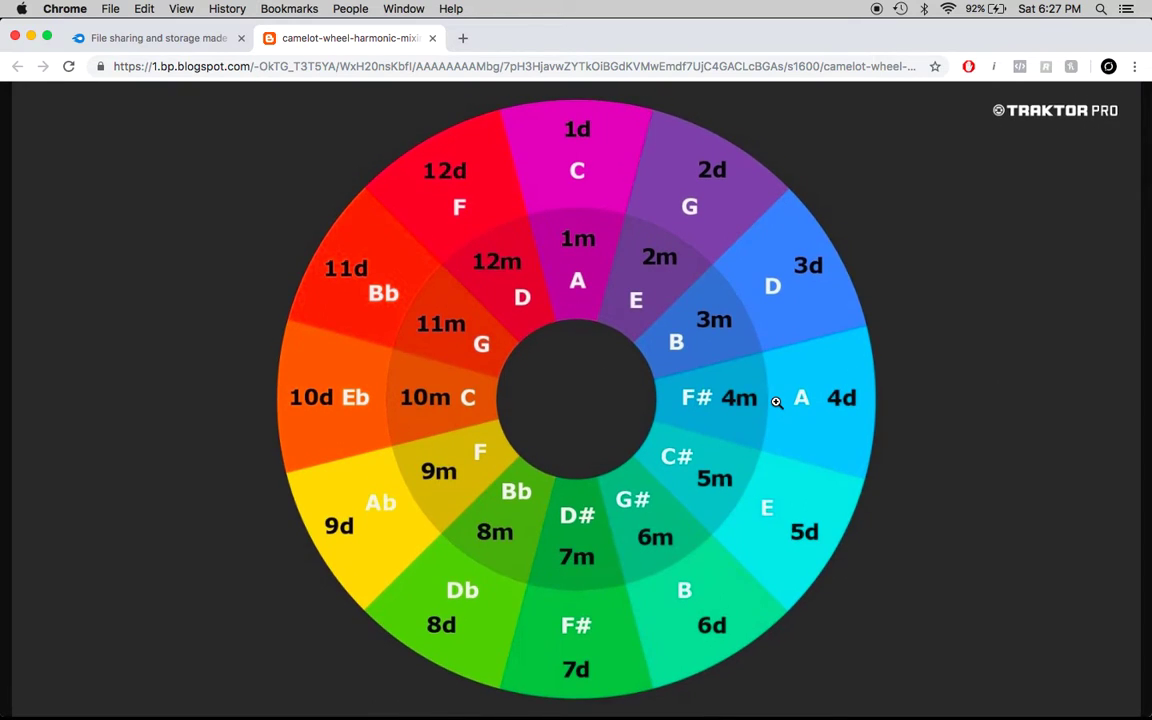
Step: In Live, scroll through the coloured stem groups and return the insert marker to the song start
key(super+Tab)
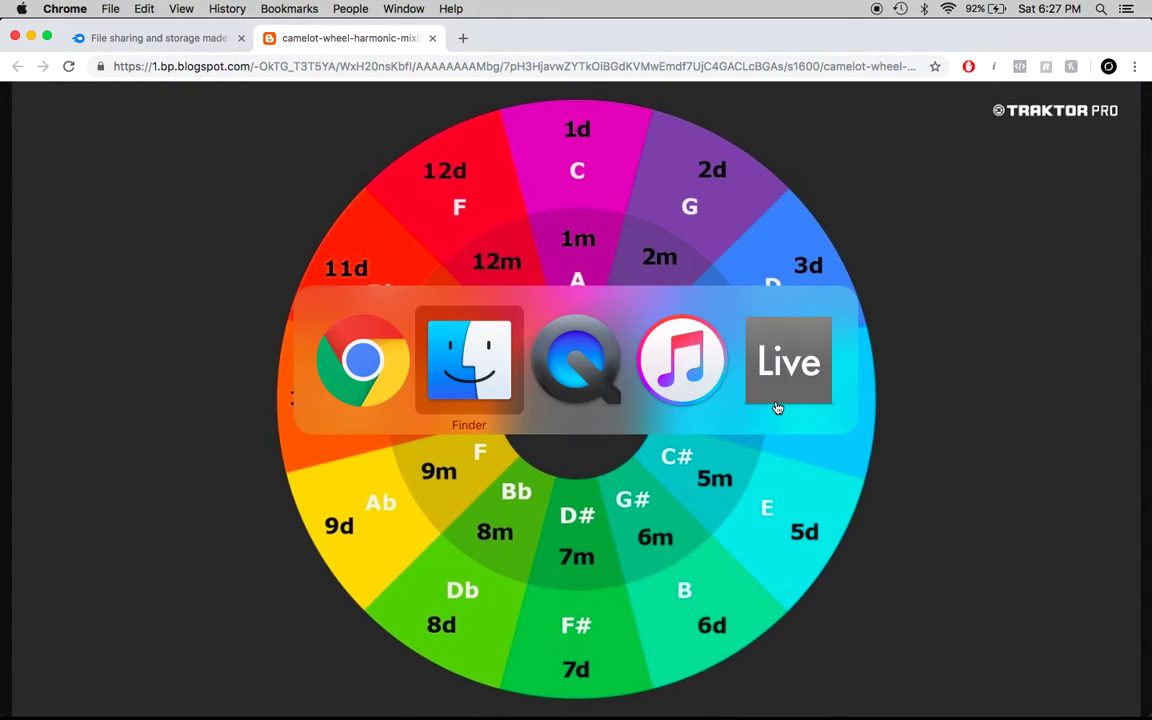
key(super+Tab)
key(super+Tab)
key(super+Tab)
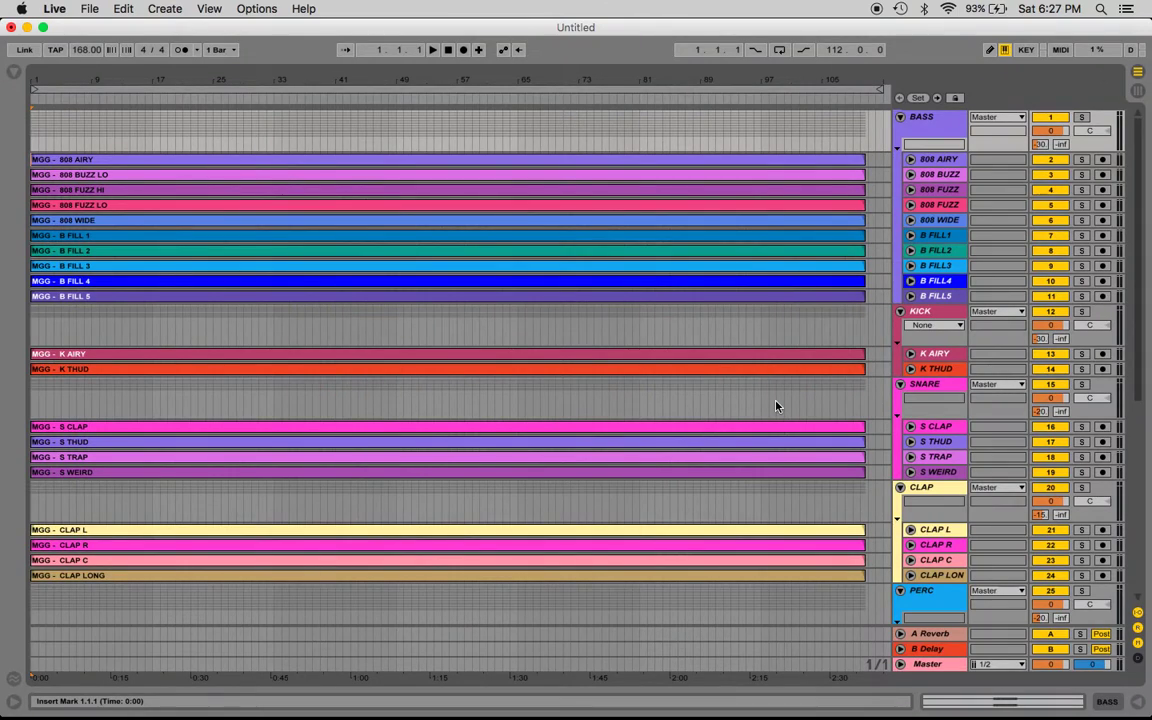
scroll(208, 275, down, 5)
scroll(208, 275, down, 1)
scroll(208, 275, up, 7)
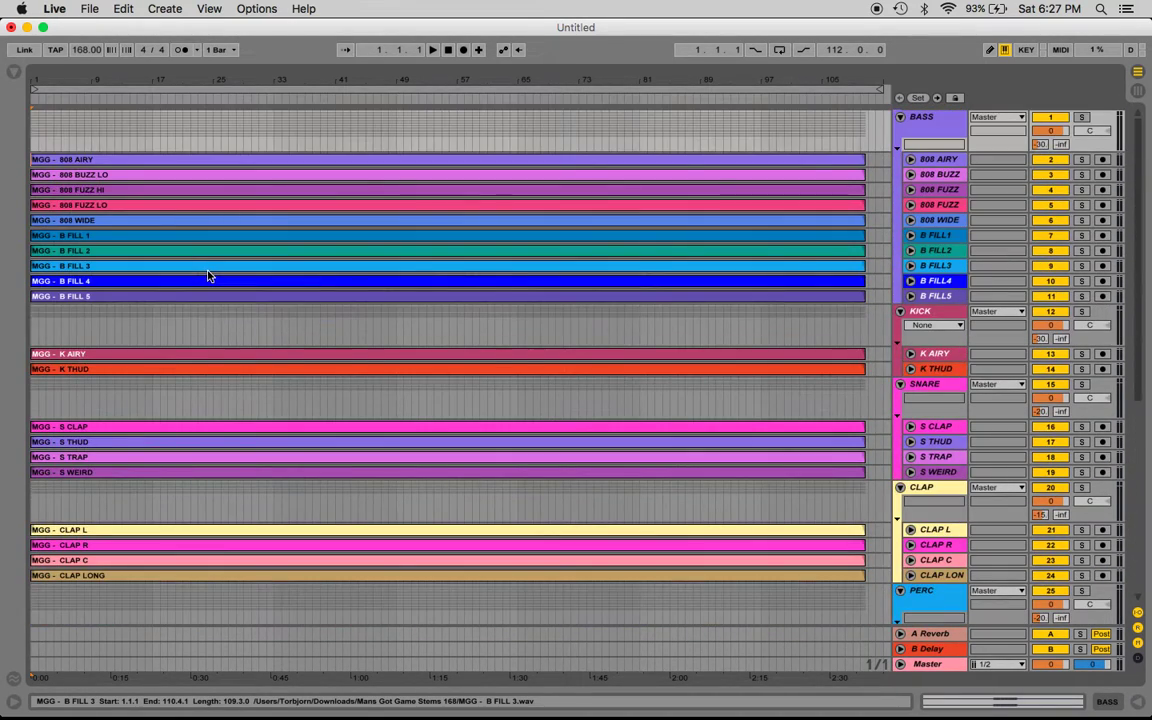
scroll(208, 275, down, 6)
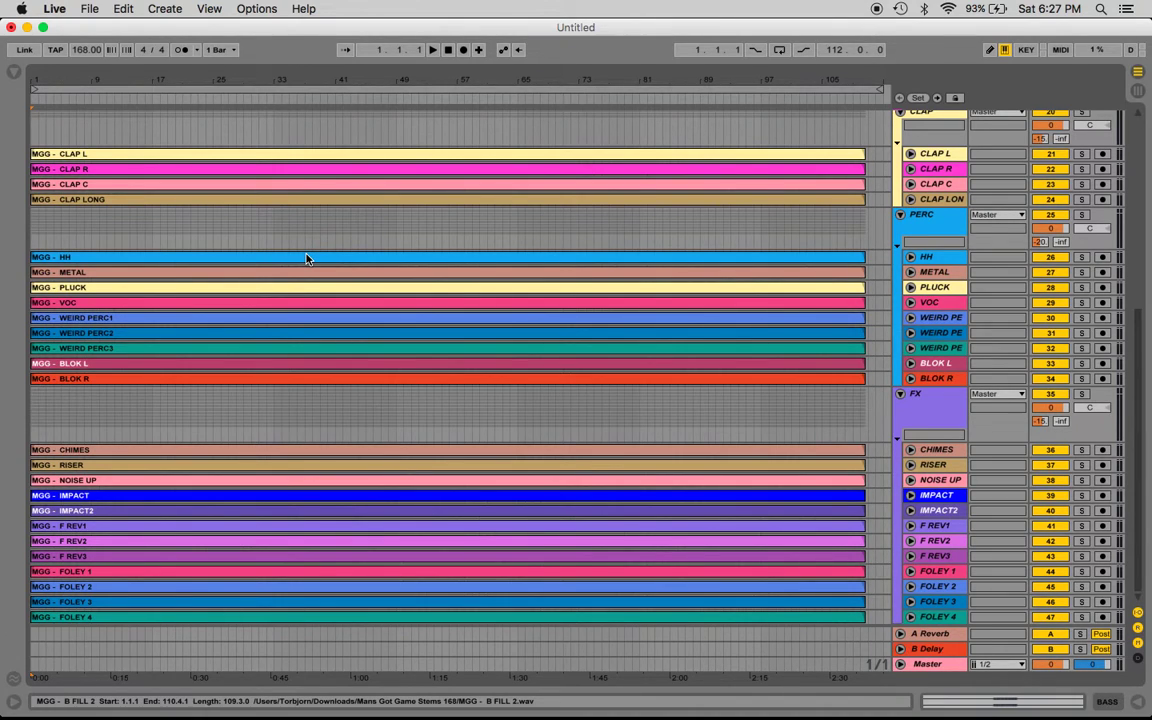
scroll(306, 258, up, 6)
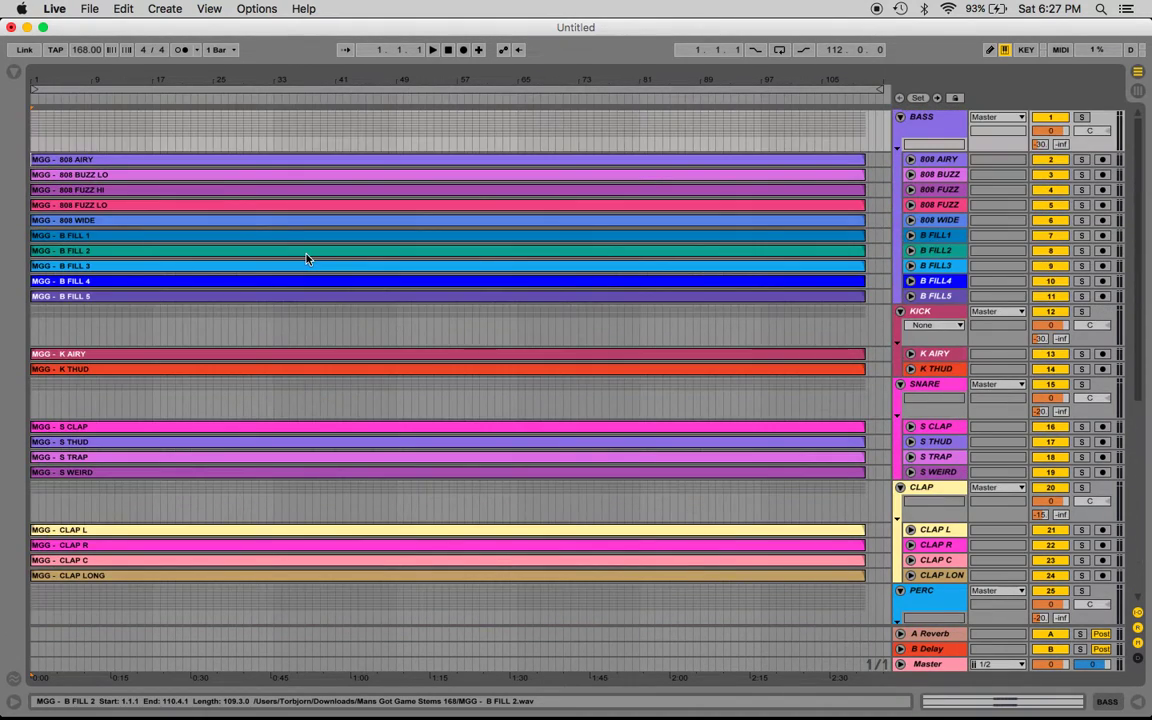
scroll(306, 258, down, 6)
key(Home)
scroll(365, 404, up, 6)
scroll(365, 407, down, 6)
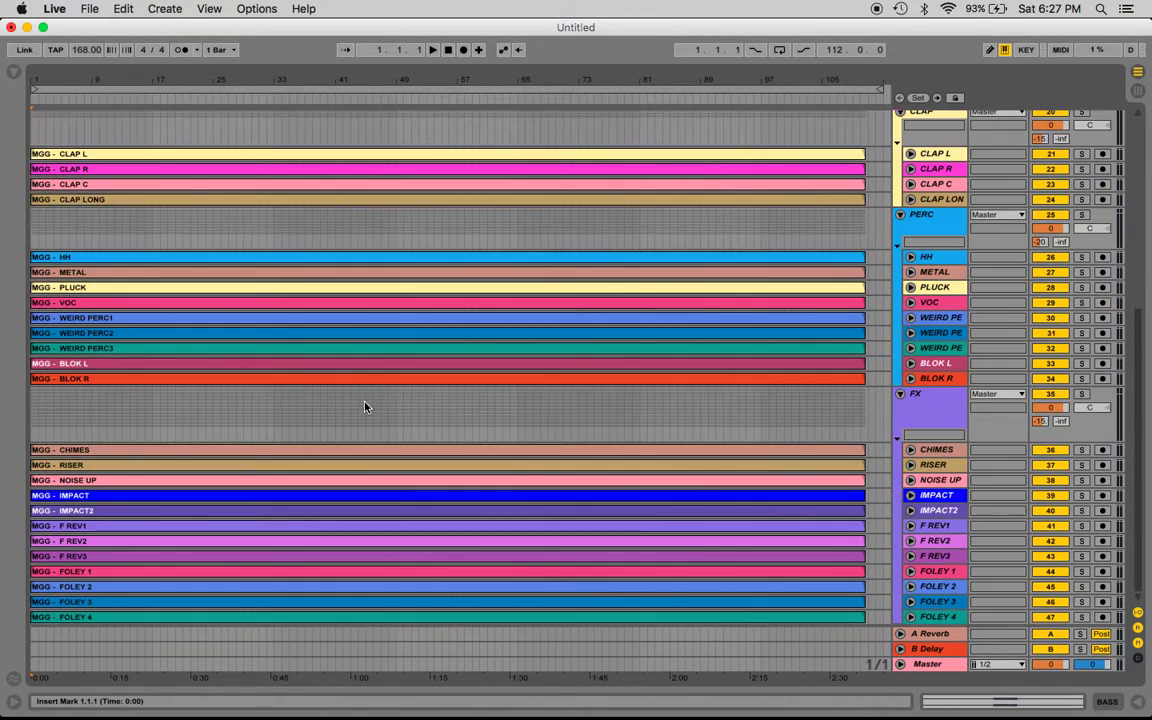
Step: Glance back at the Camelot wheel, then bring iTunes to the front
key(super+Tab)
key(super+Tab)
scroll(365, 404, up, 6)
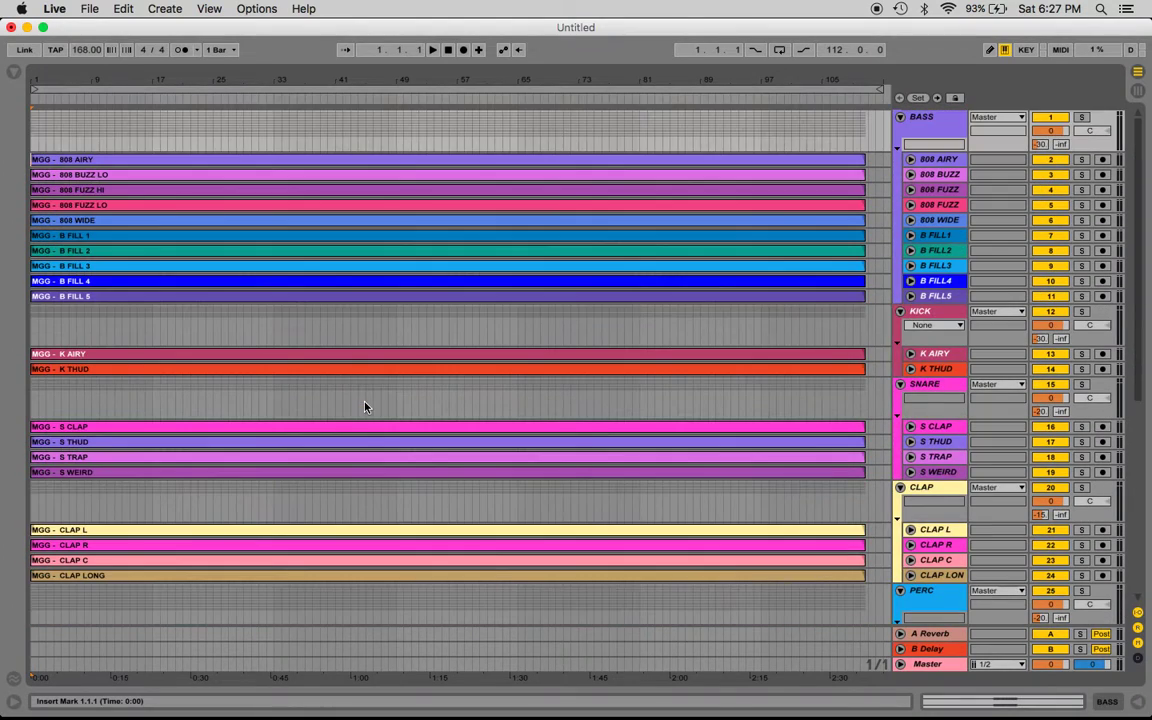
click(479, 686)
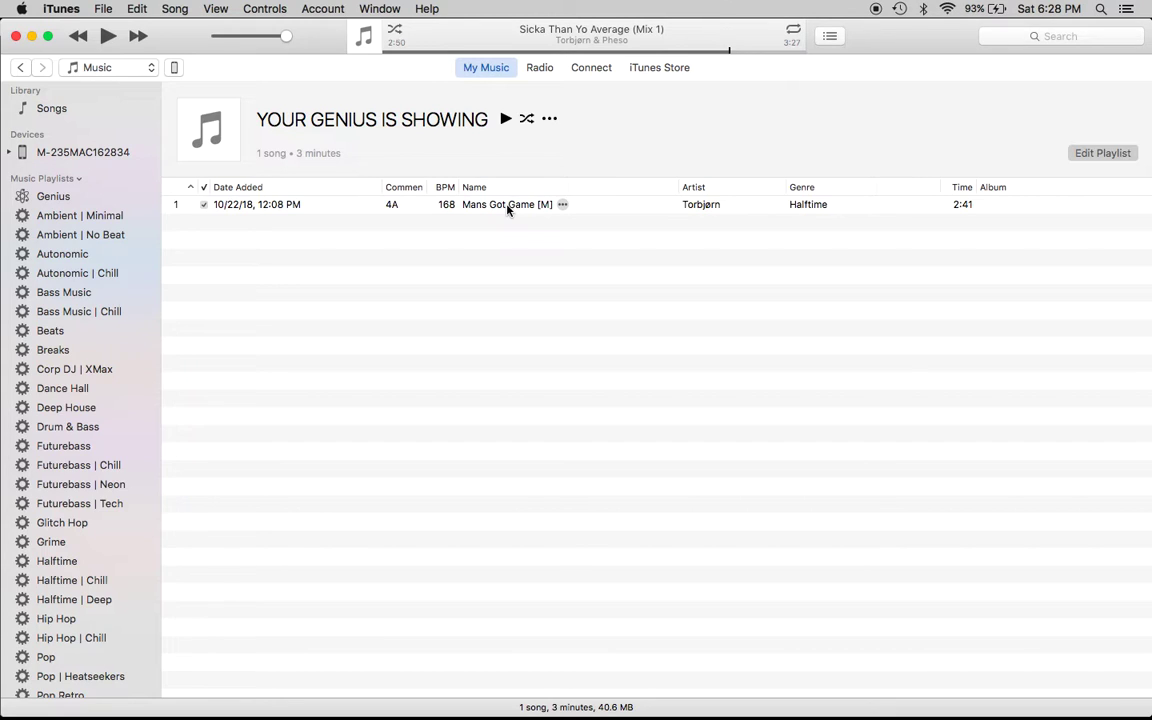
Step: Select the Mans Got Game [M] track in the YOUR GENIUS IS SHOWING playlist
mouse_move(647, 690)
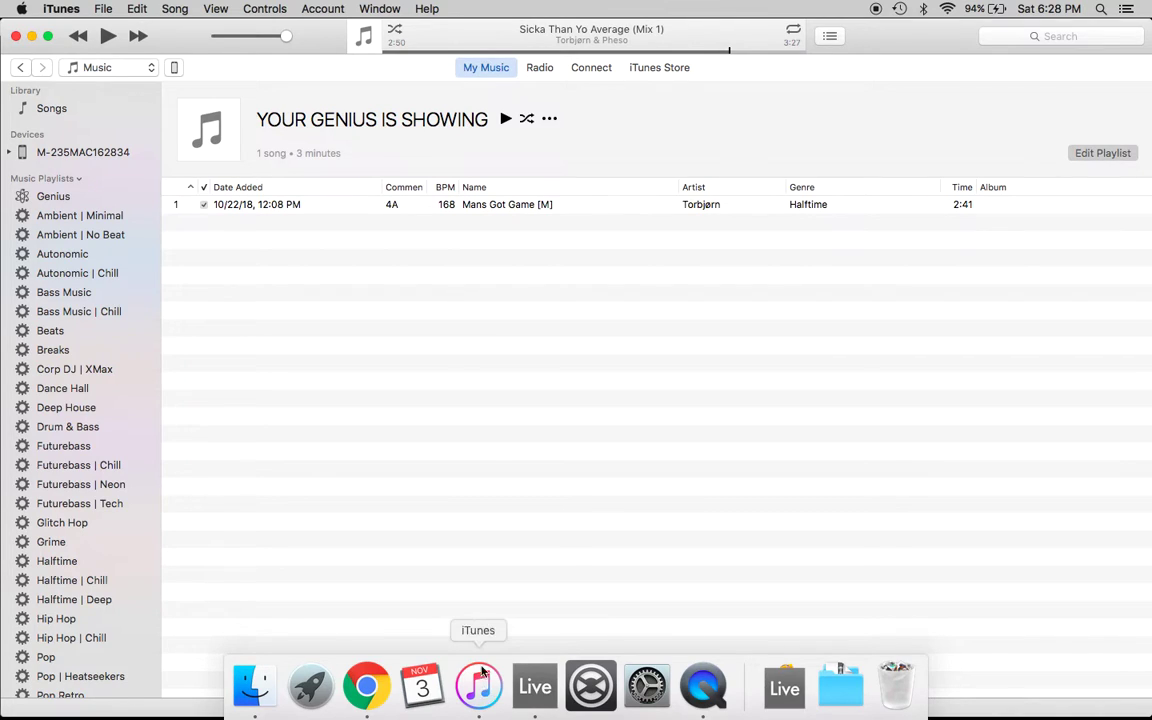
click(516, 207)
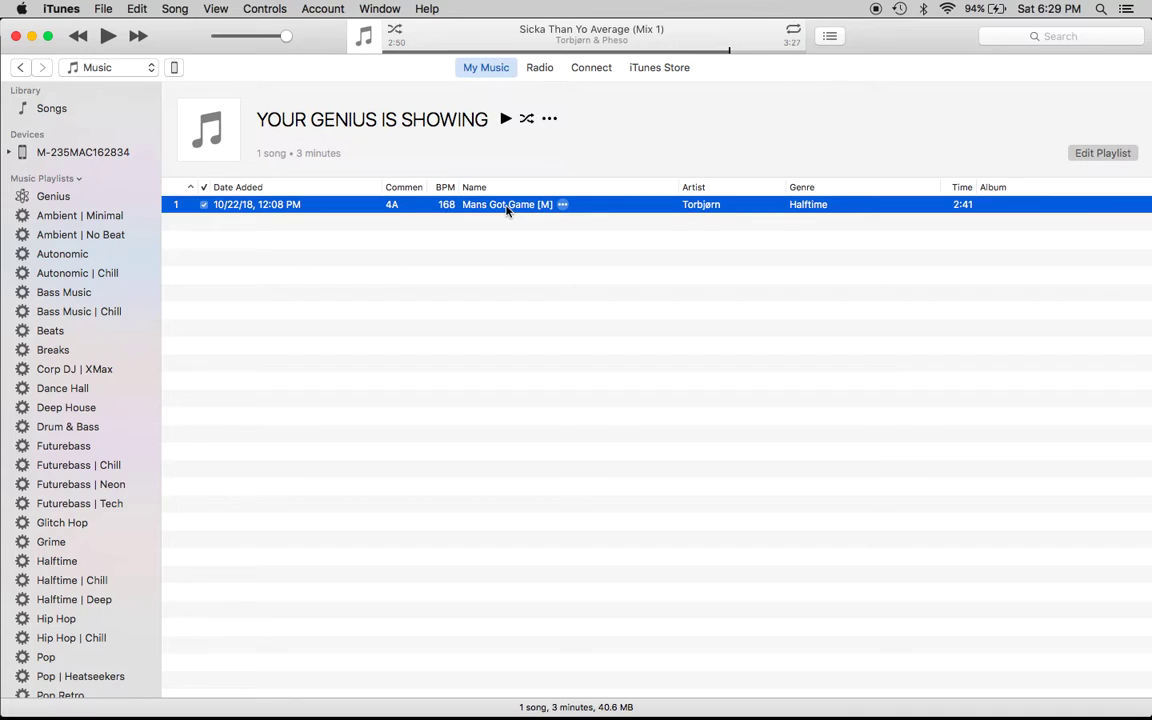
Step: Play Mans Got Game [M], pause it around 1:26, and set the volume back to maximum
double_click(507, 208)
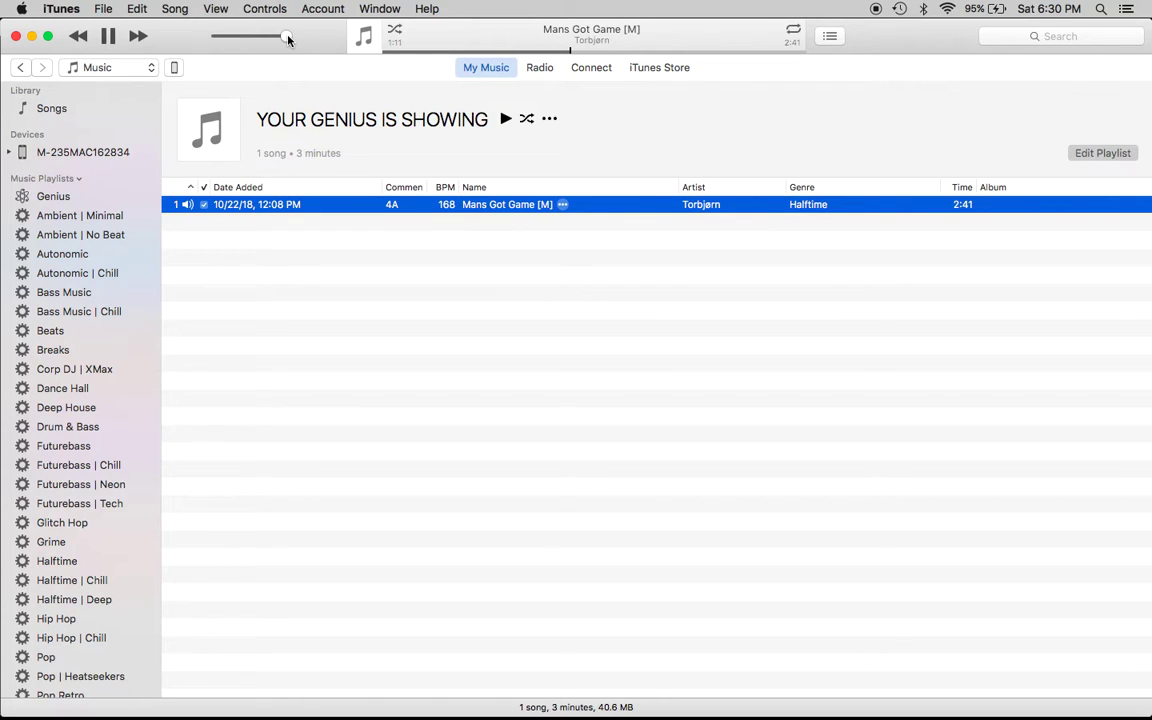
drag(287, 38, 174, 15)
click(110, 37)
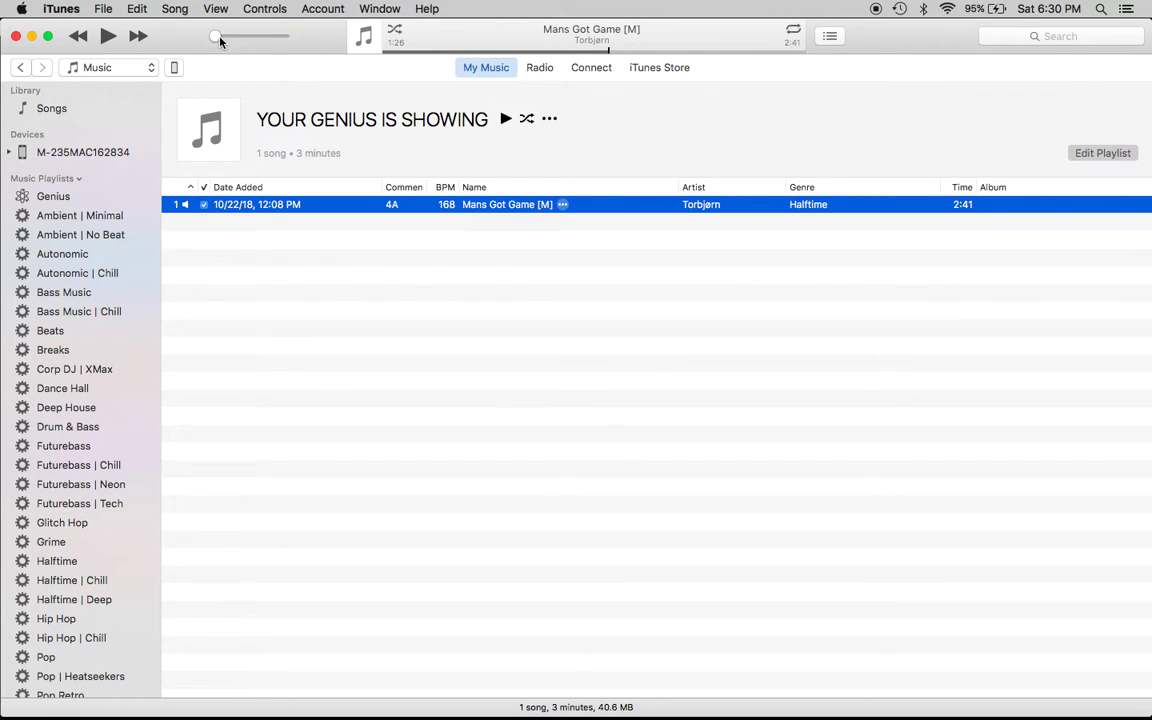
drag(216, 40, 440, 42)
Step: Back in Live, zoom the arrangement out slightly and select the 808 AIRY clip
mouse_move(535, 712)
click(537, 700)
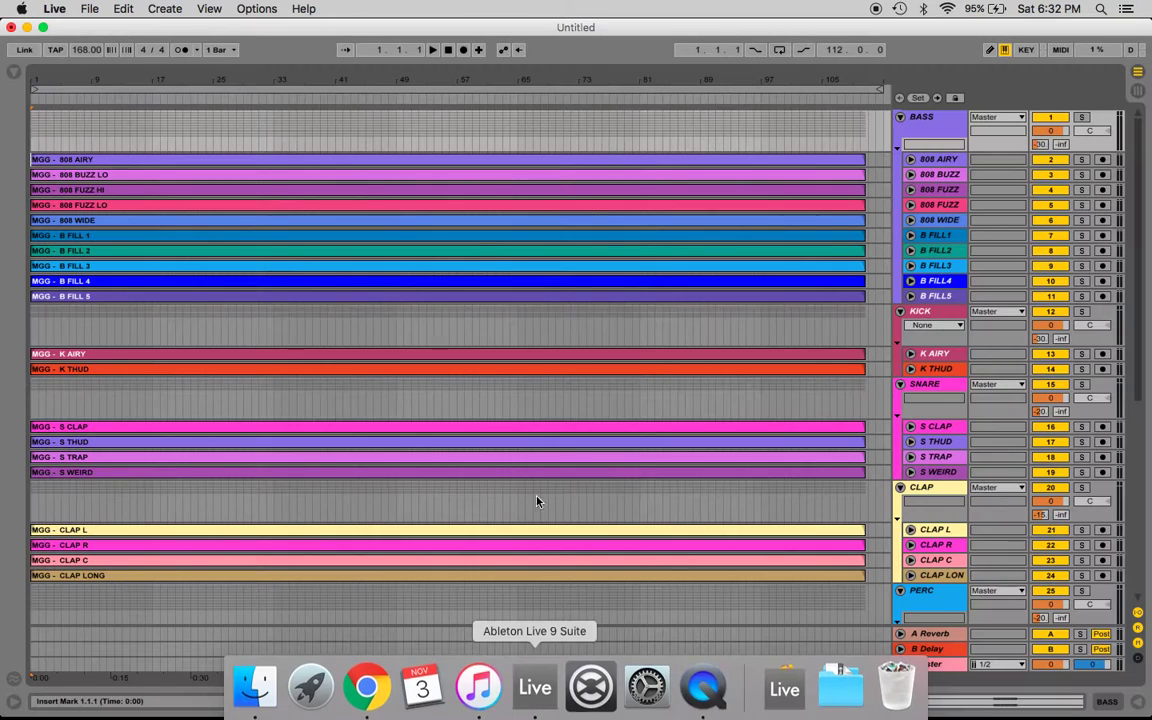
scroll(229, 206, down, 2)
scroll(229, 206, up, 1)
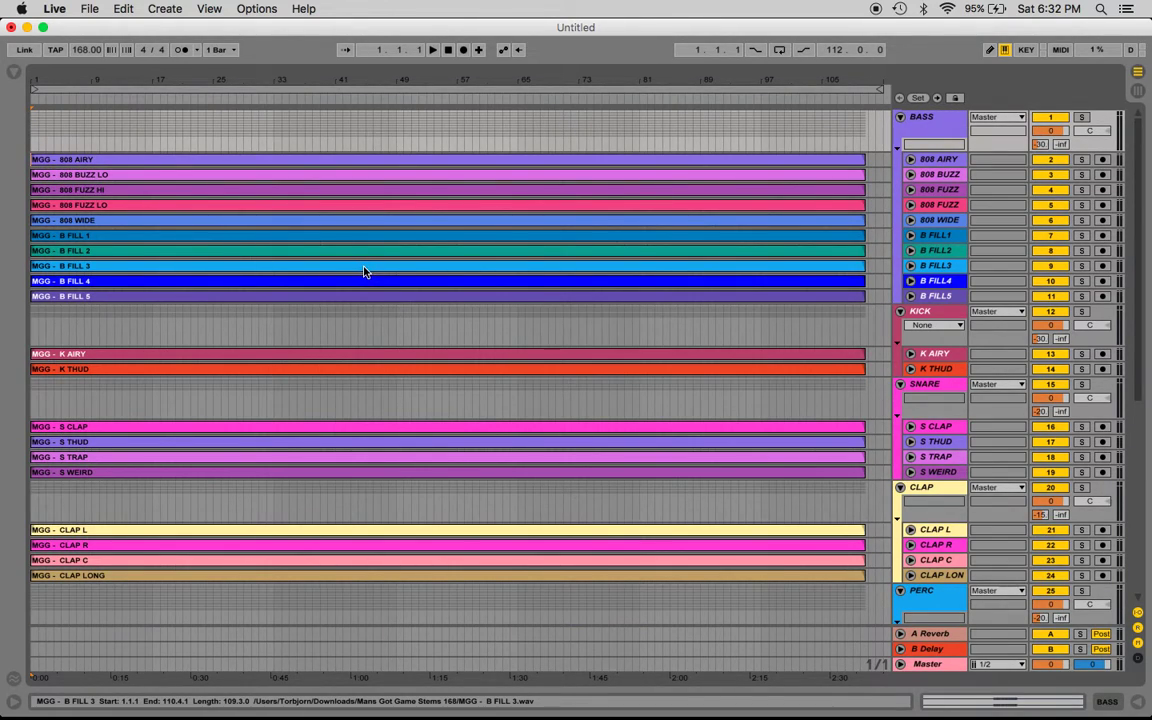
drag(323, 77, 323, 70)
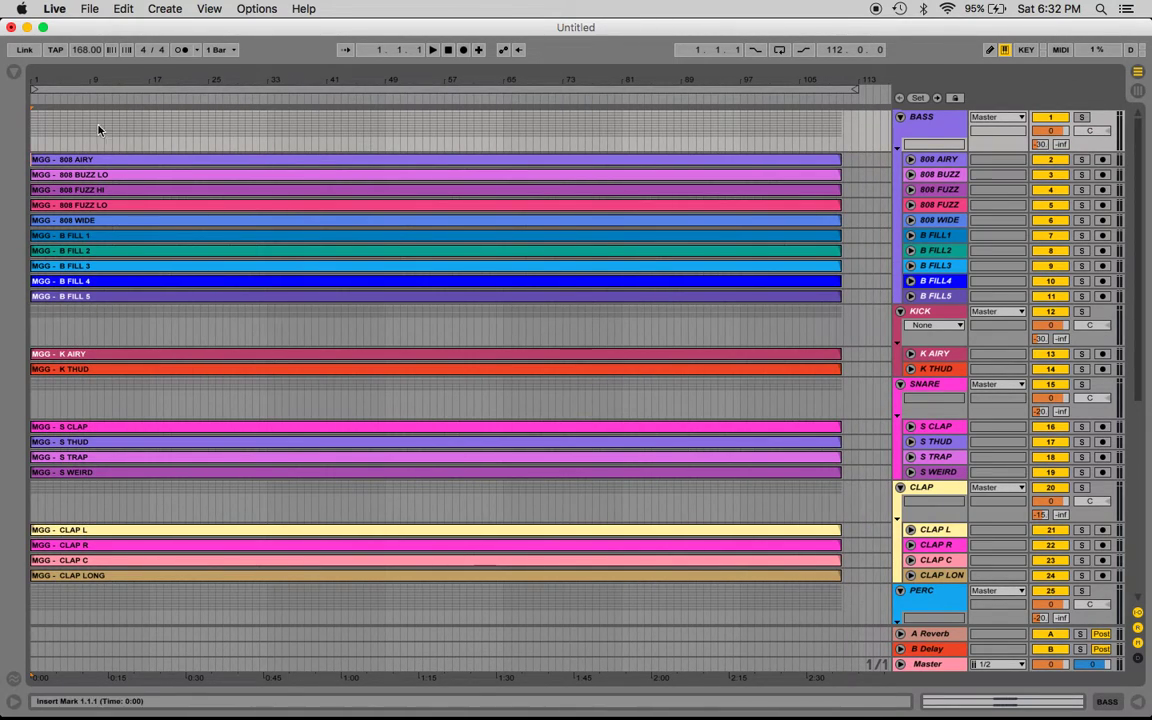
click(75, 162)
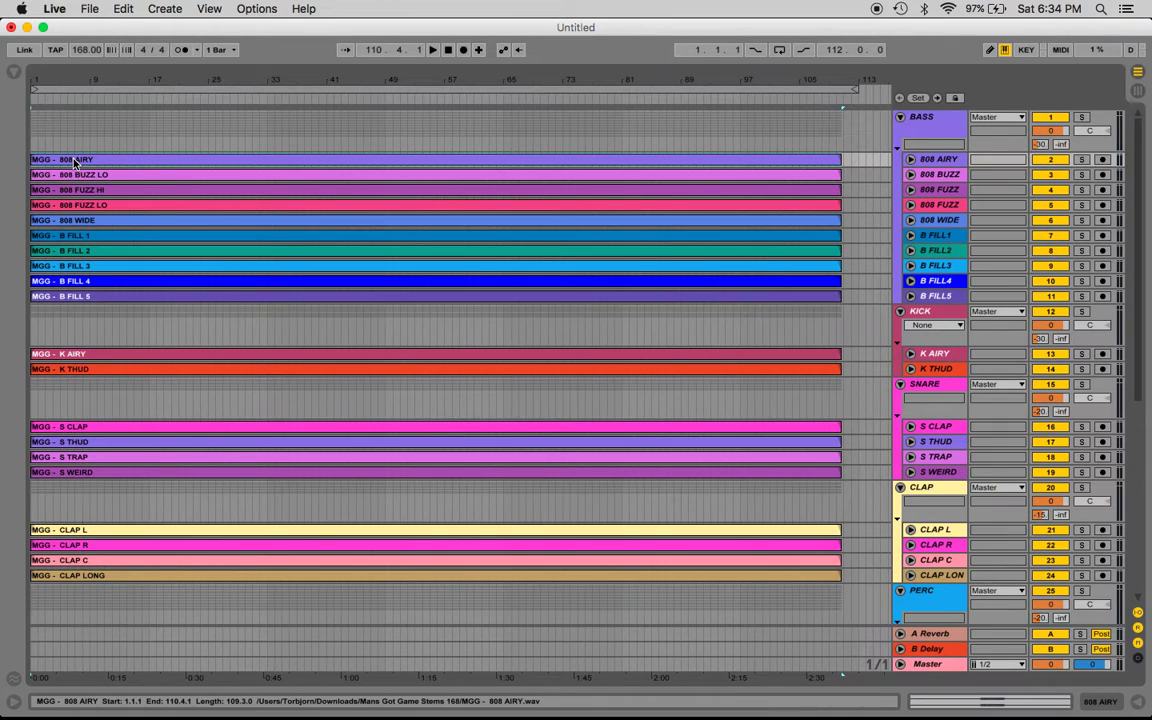
Step: Select all clips to review the tracks, then put the insert marker at the song start
click(948, 161)
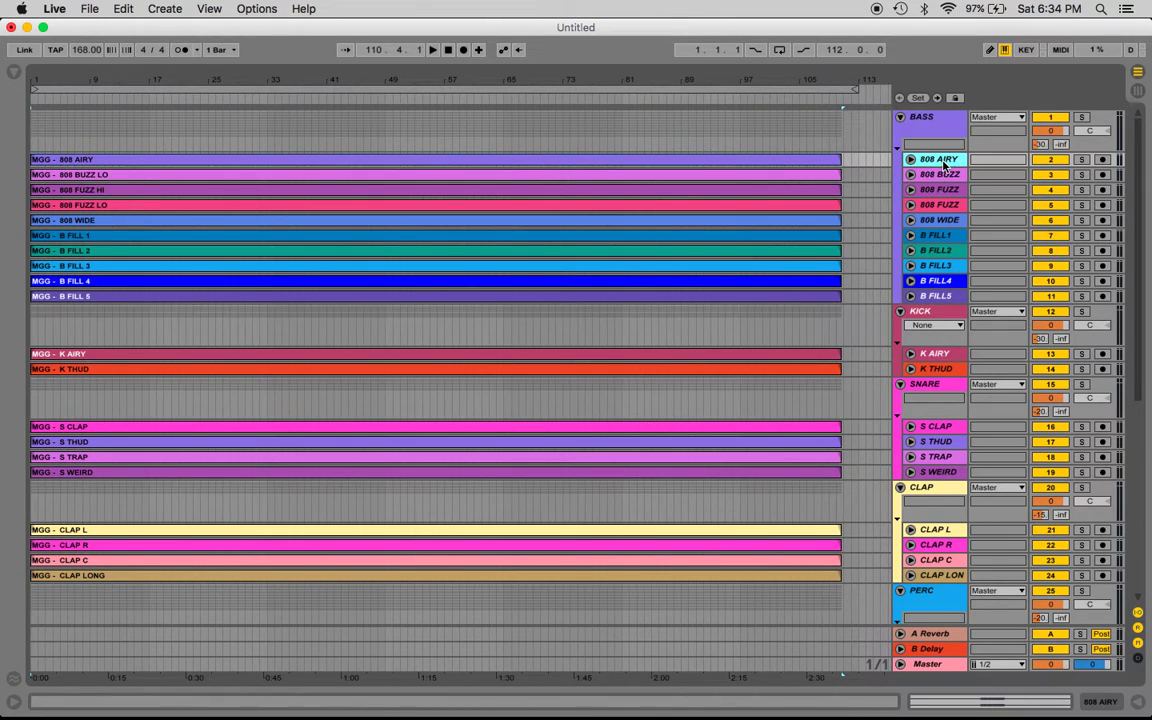
click(35, 145)
click(35, 145)
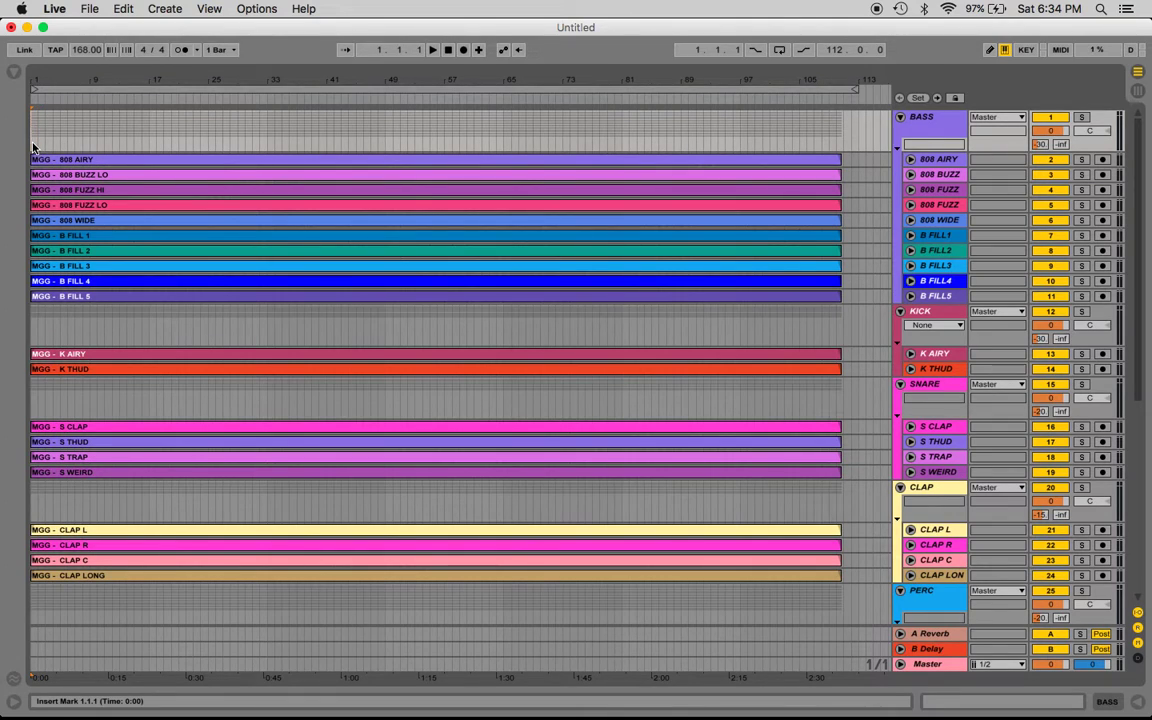
click(302, 130)
key(super+a)
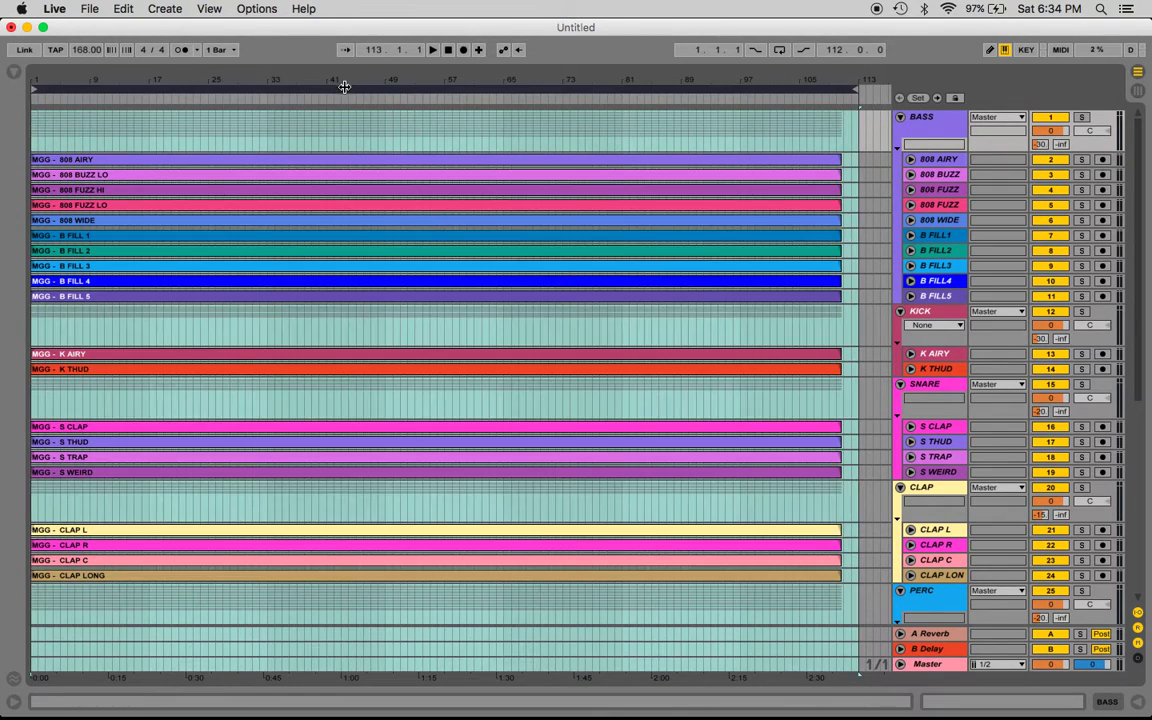
scroll(350, 163, down, 2)
scroll(350, 163, down, 12)
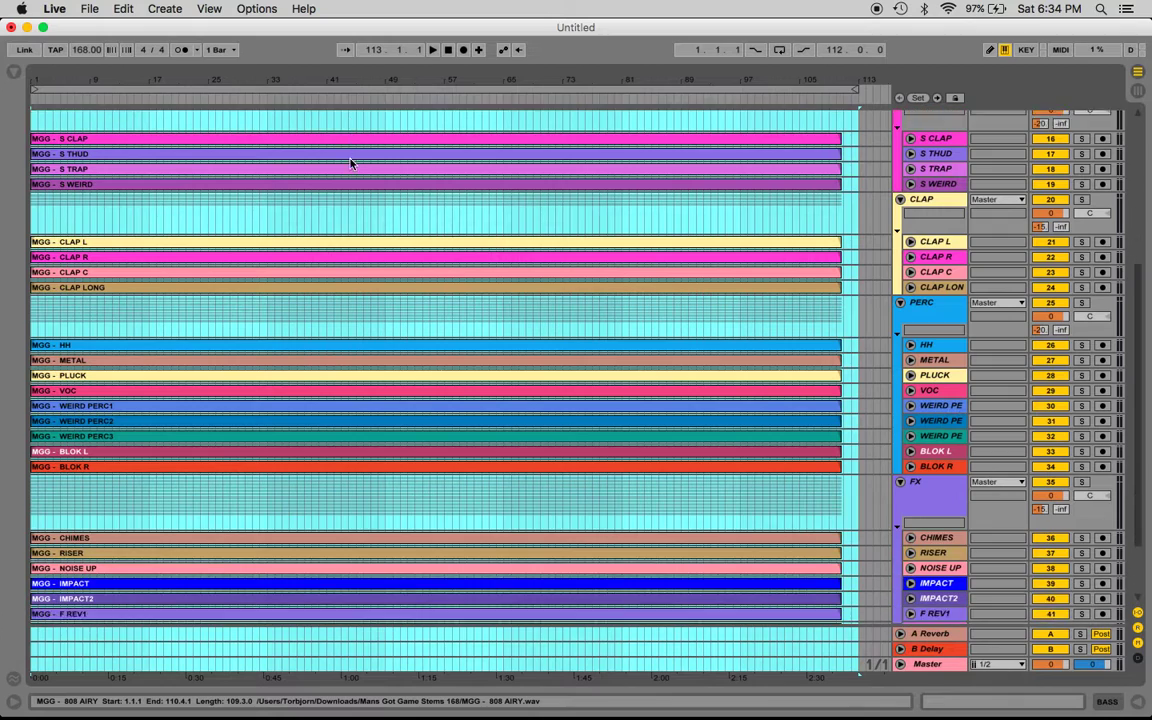
scroll(350, 163, up, 14)
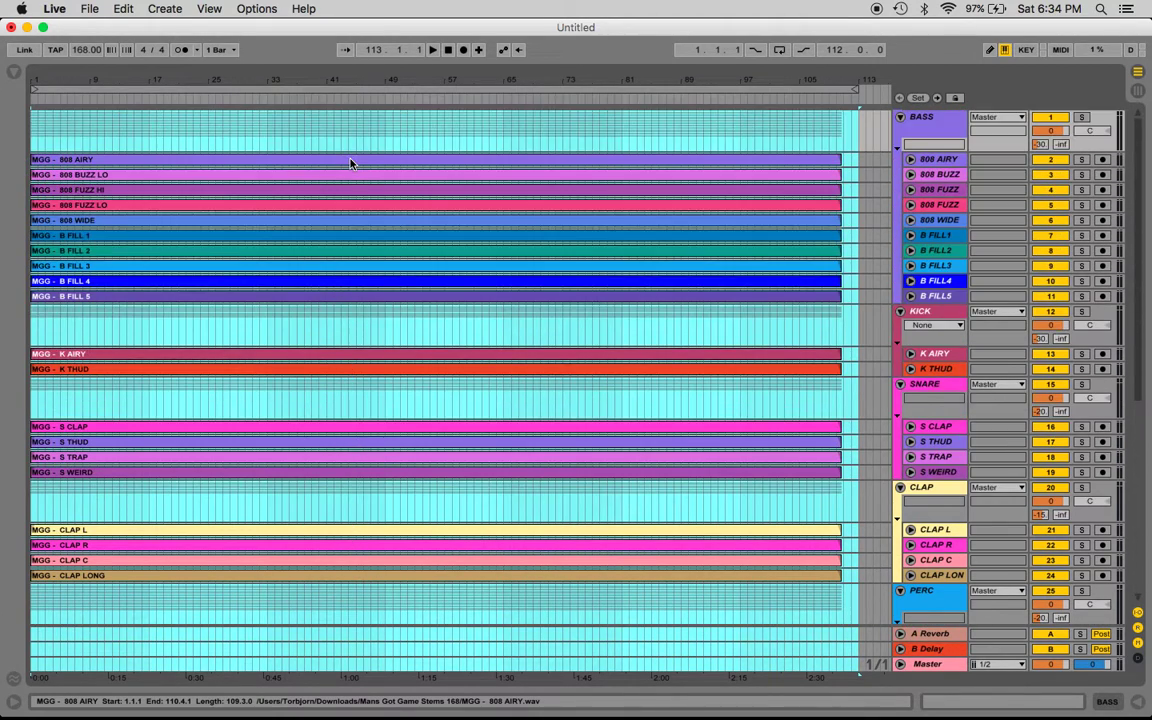
click(66, 131)
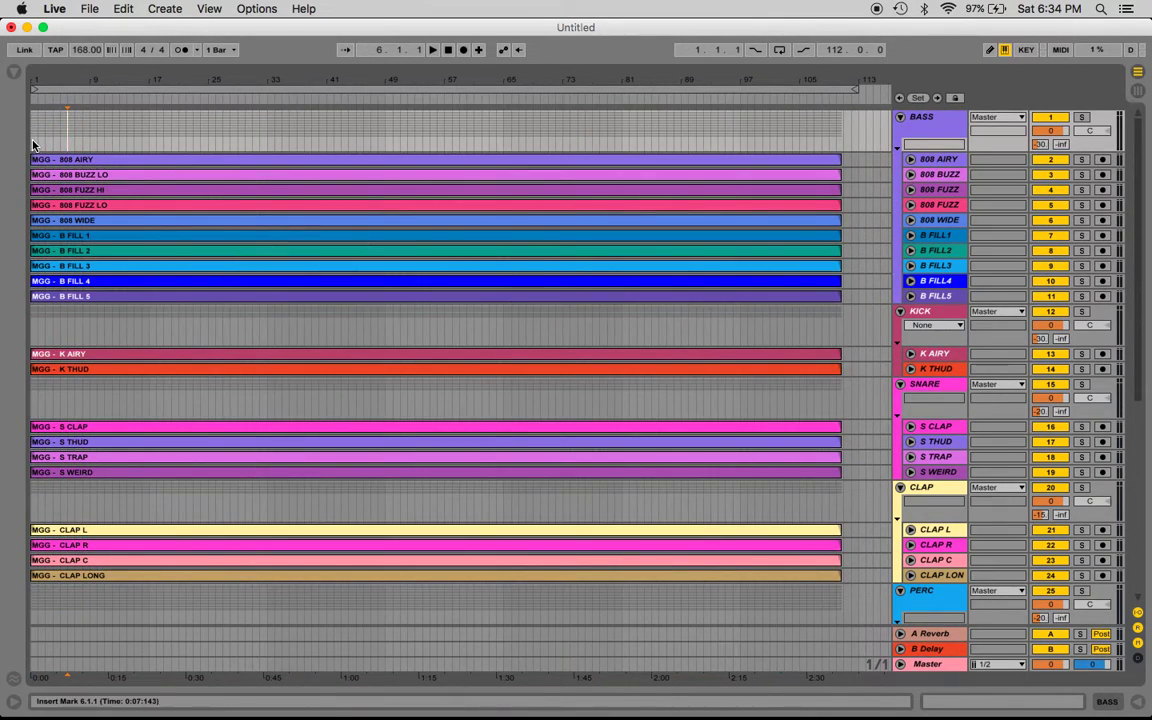
click(36, 142)
click(32, 143)
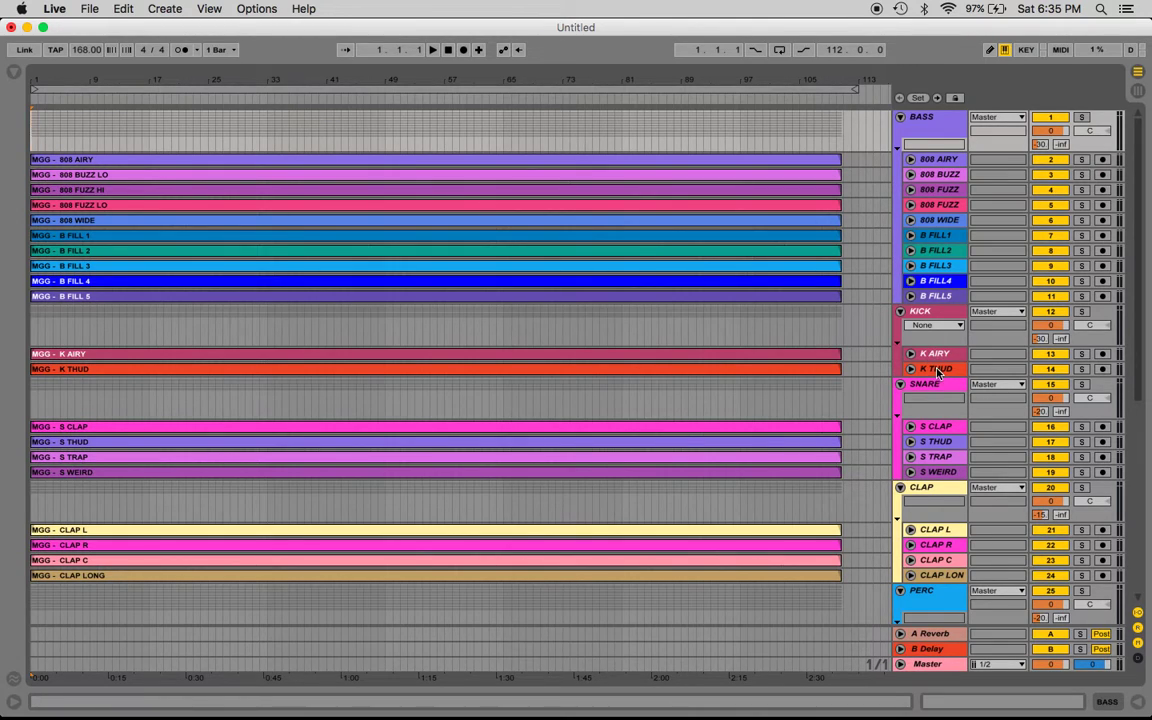
Step: Step through the clap tracks S CLAP, S THUD, CLAP L, CLAP R and CLAP C
scroll(938, 372, down, 5)
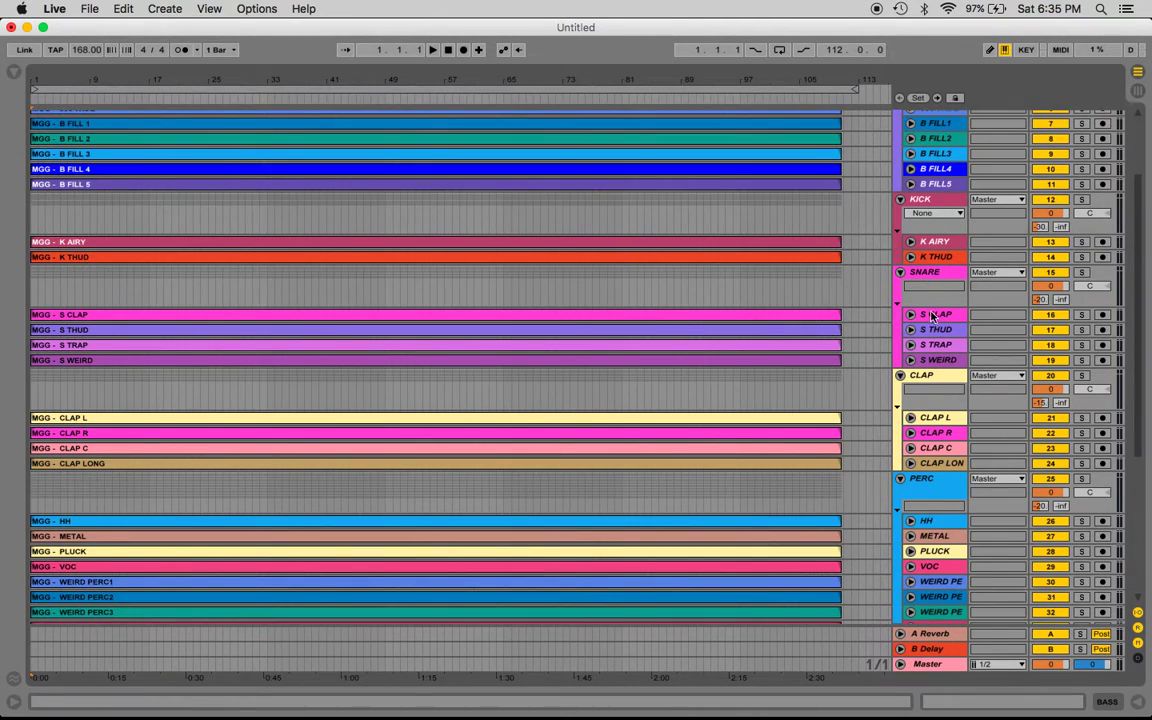
click(932, 316)
click(935, 330)
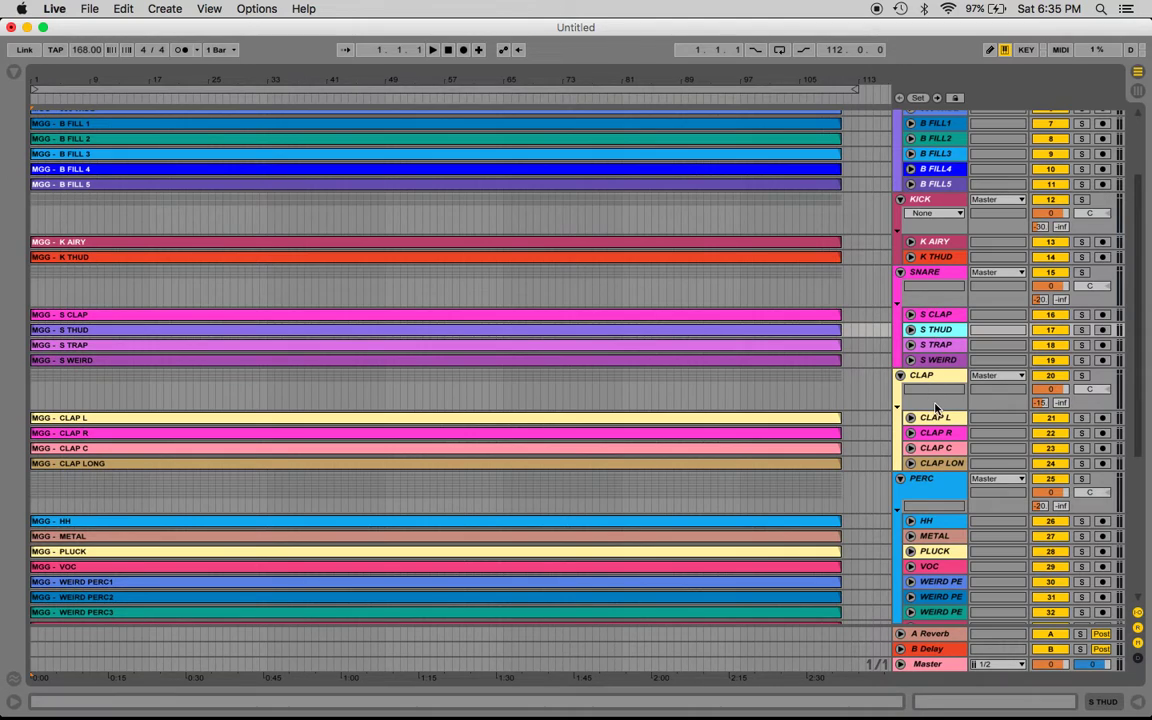
scroll(936, 407, down, 2)
click(940, 368)
click(940, 384)
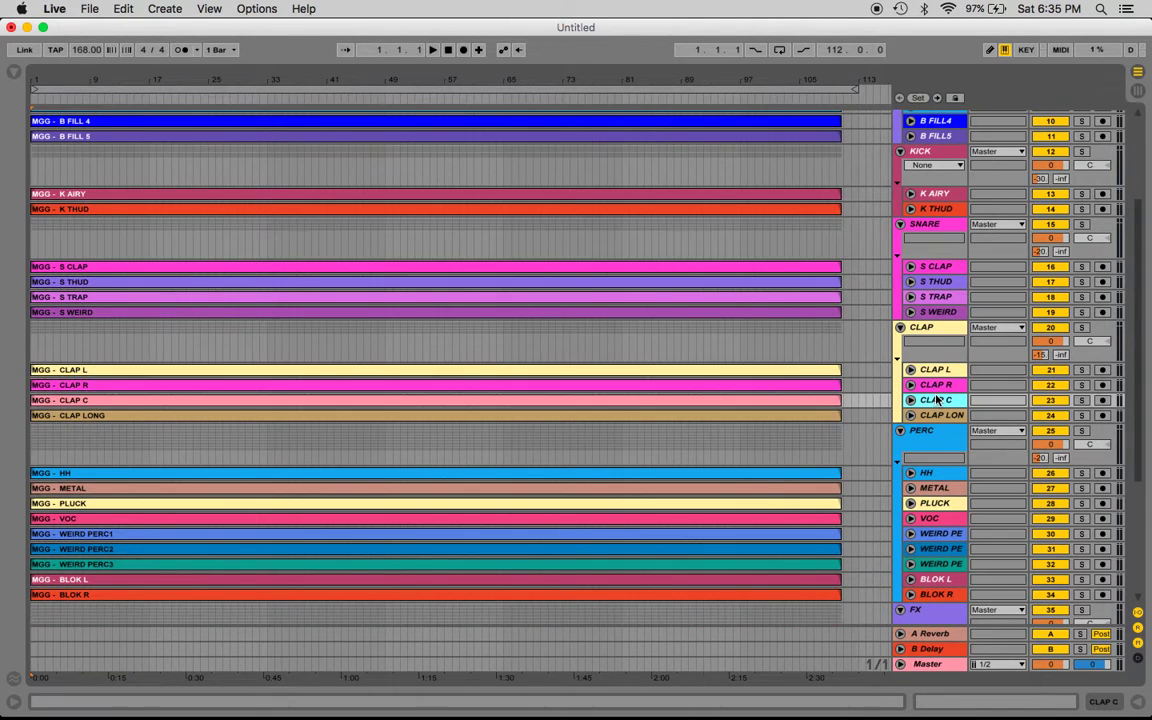
click(938, 399)
scroll(937, 398, down, 1)
scroll(938, 399, down, 4)
Step: Solo the HH stem, play it from bar 33, then unsolo and fold it
click(918, 362)
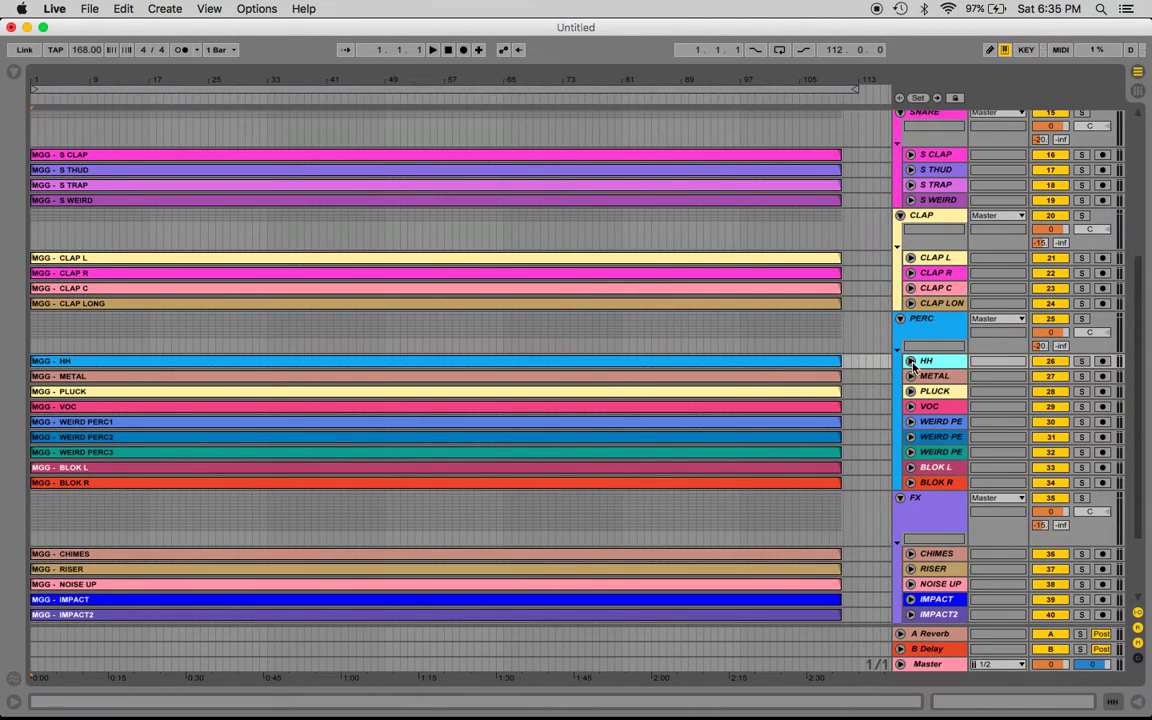
click(910, 361)
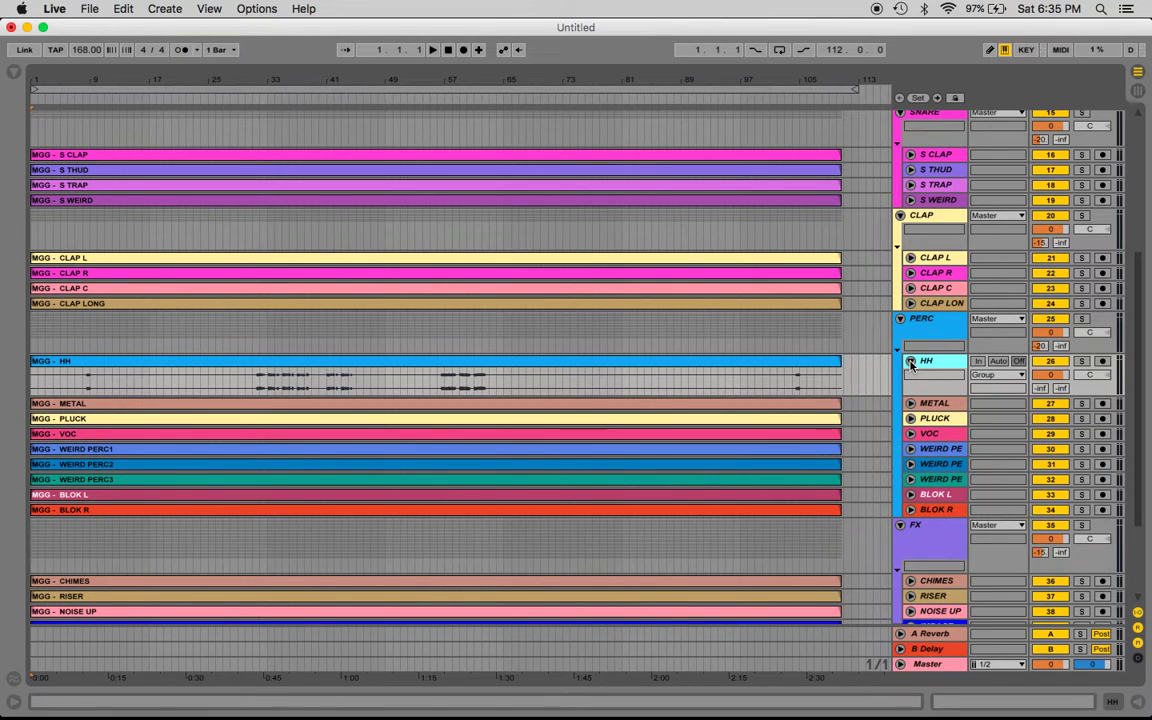
click(1085, 361)
click(265, 391)
key(space)
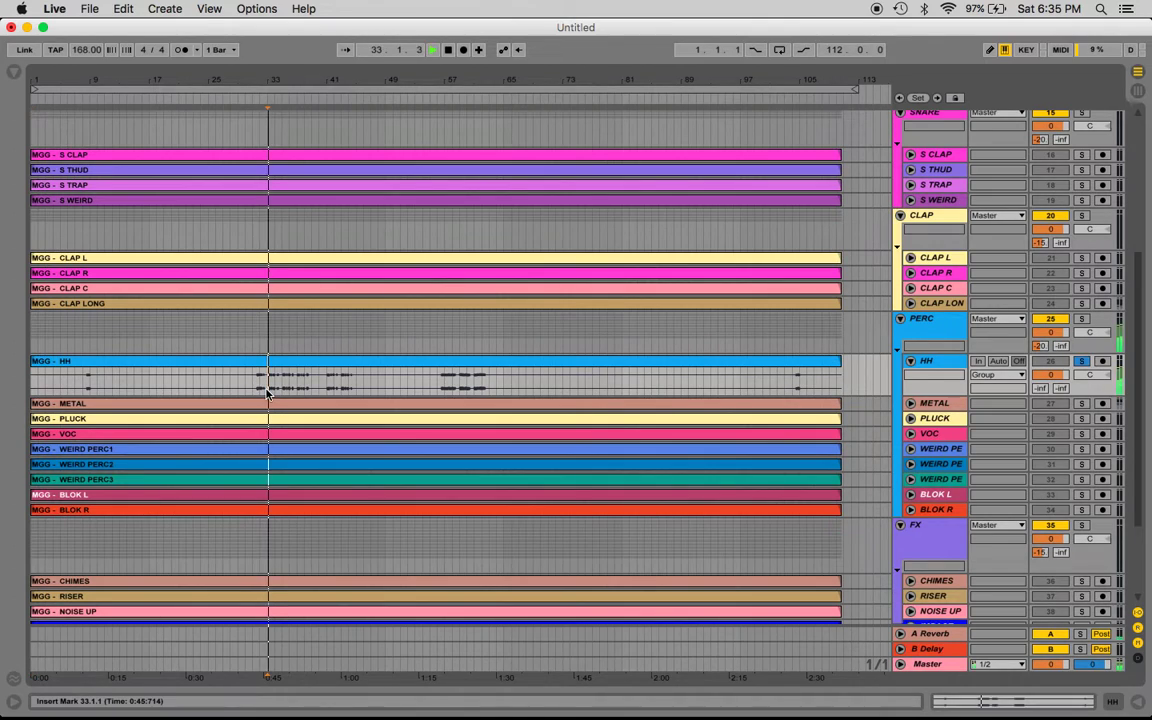
key(space)
click(1083, 361)
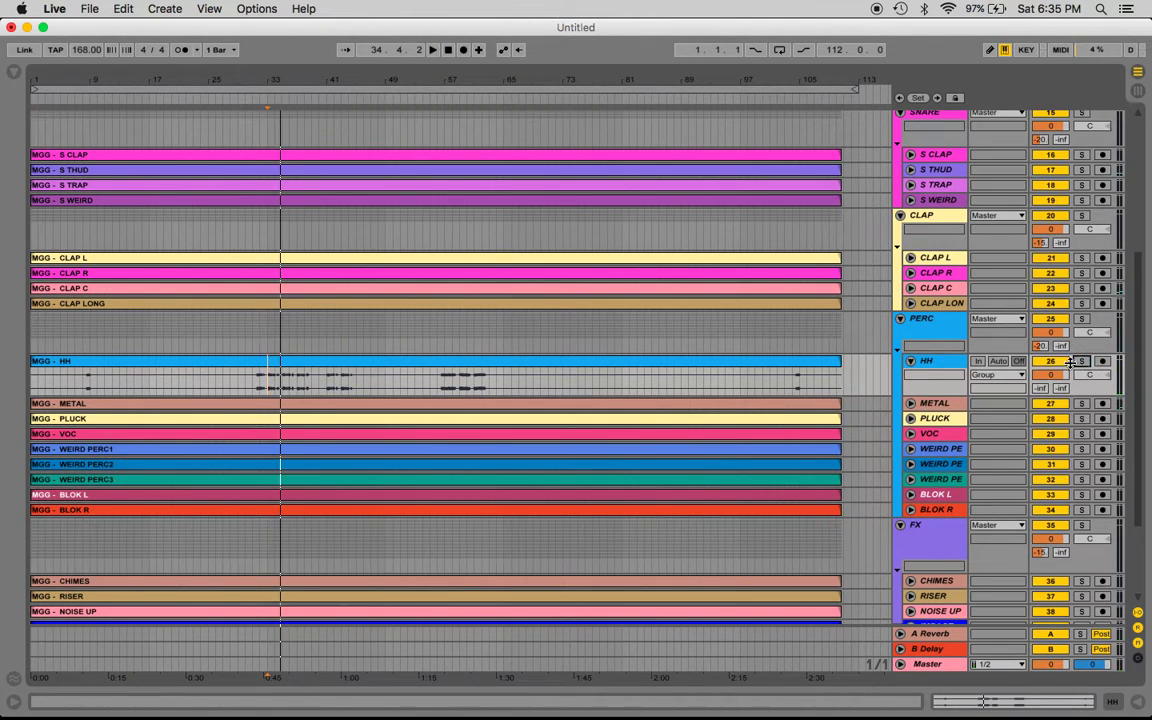
click(910, 362)
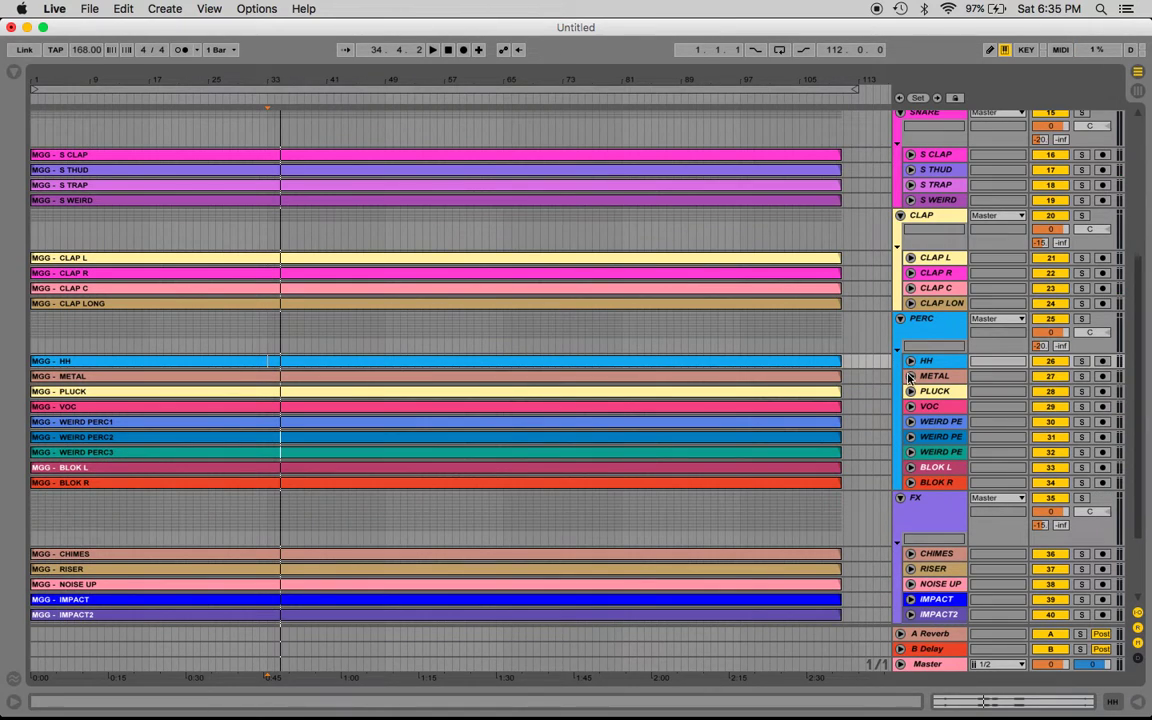
Step: Briefly unfold the METAL and PLUCK lanes, then scroll down to the FX group
click(910, 376)
click(910, 376)
click(910, 391)
click(910, 391)
scroll(860, 392, down, 3)
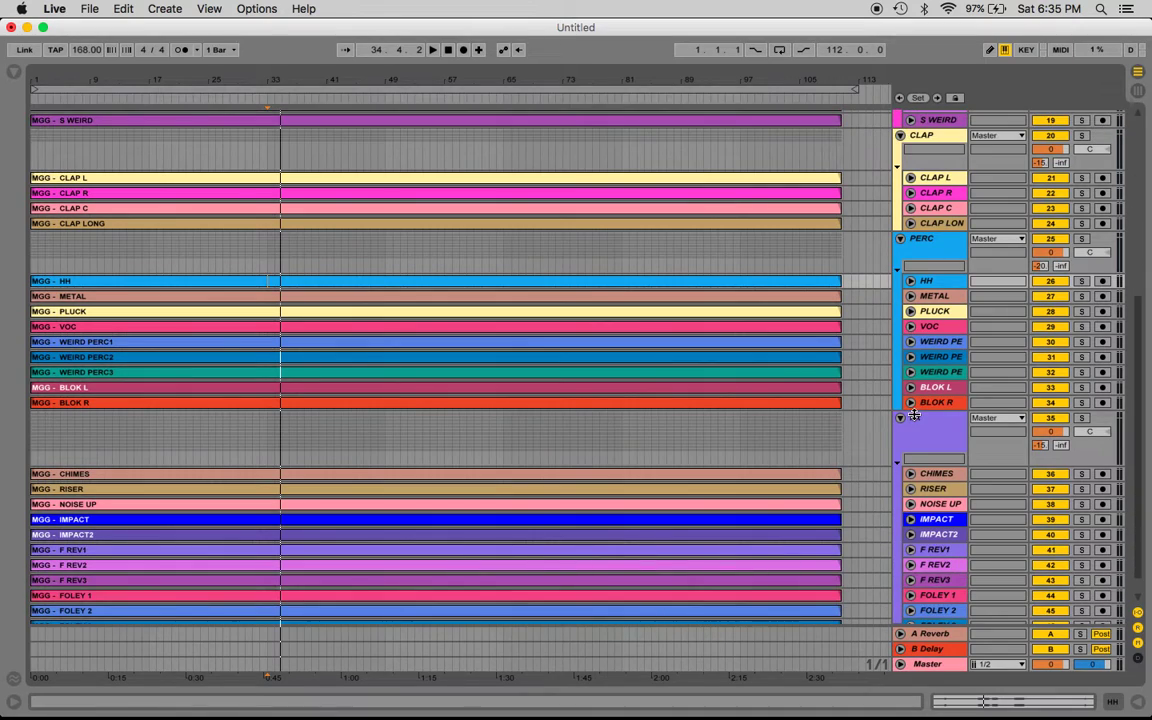
scroll(858, 391, down, 1)
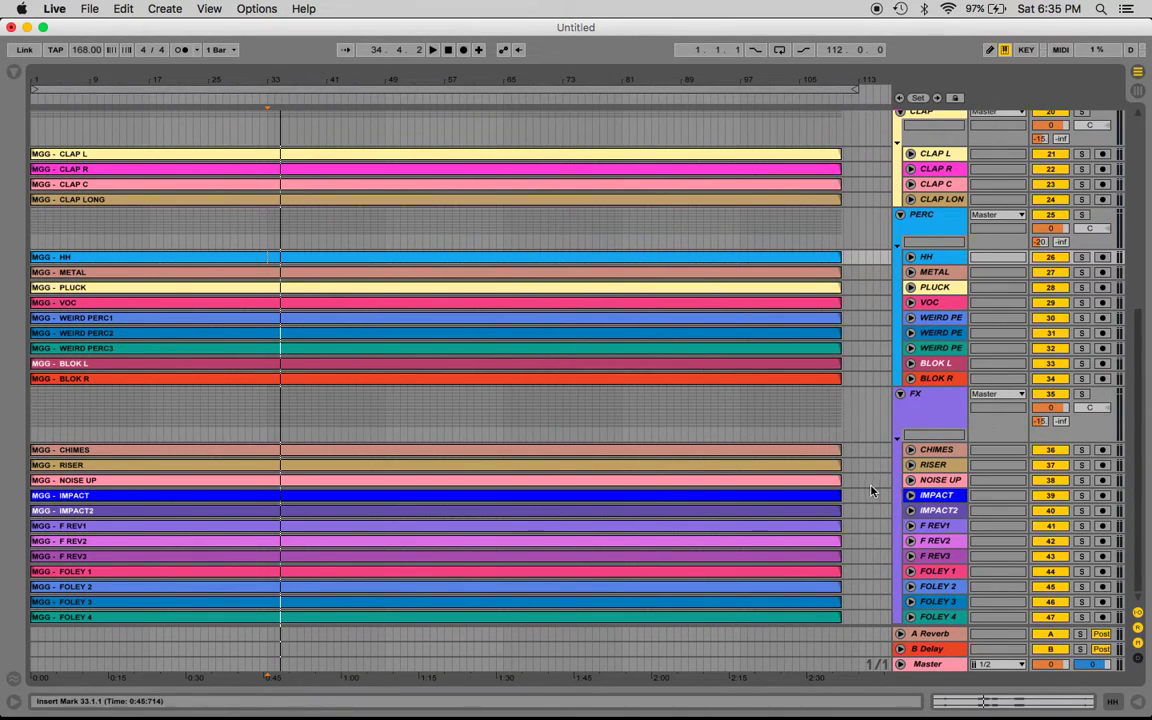
Step: Solo FOLEY 1 and audition it from bar 69, then remove the solo
click(934, 405)
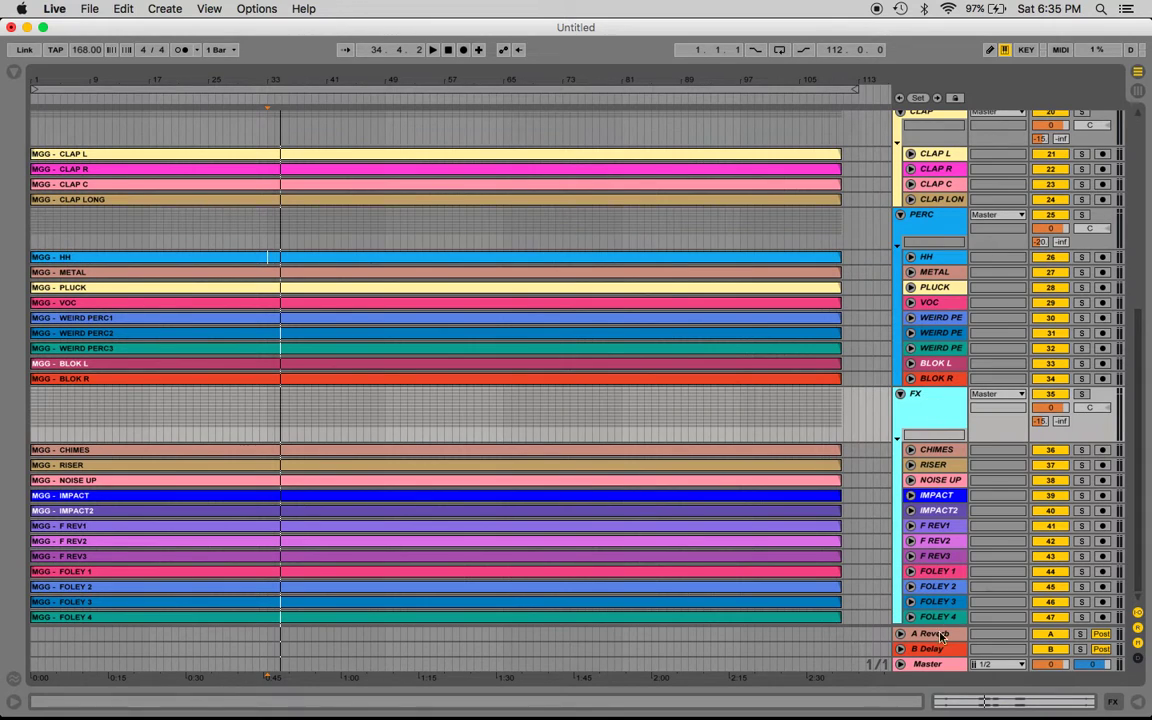
click(931, 450)
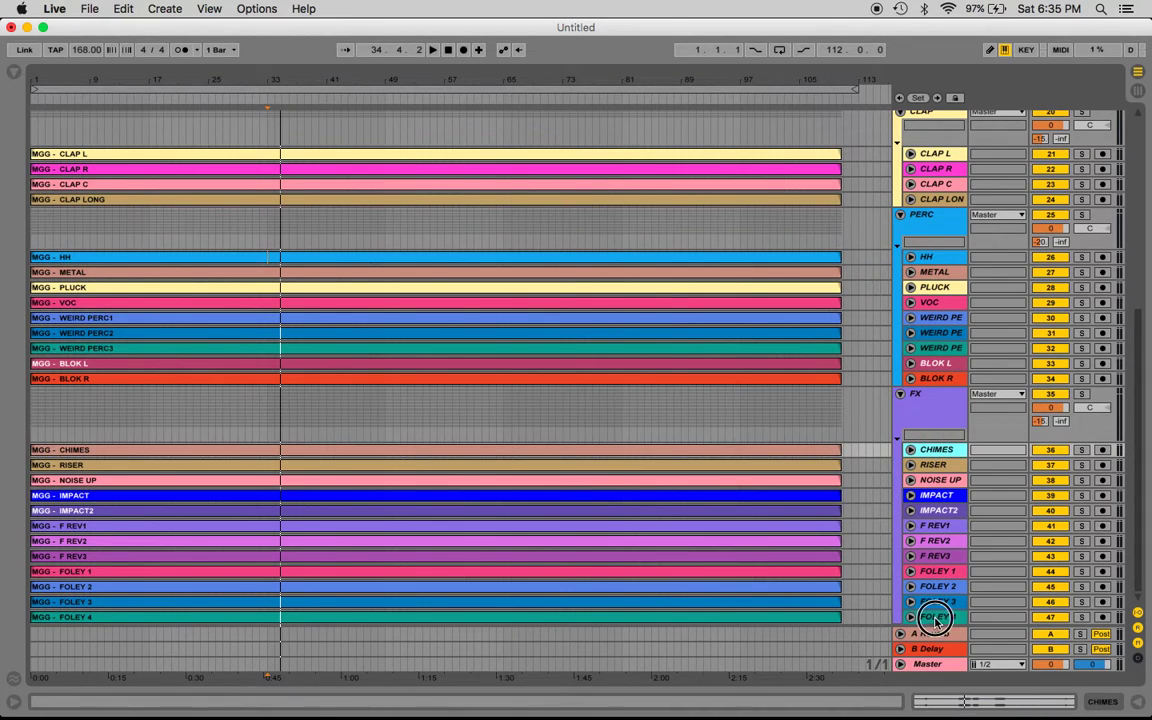
click(931, 617)
click(936, 450)
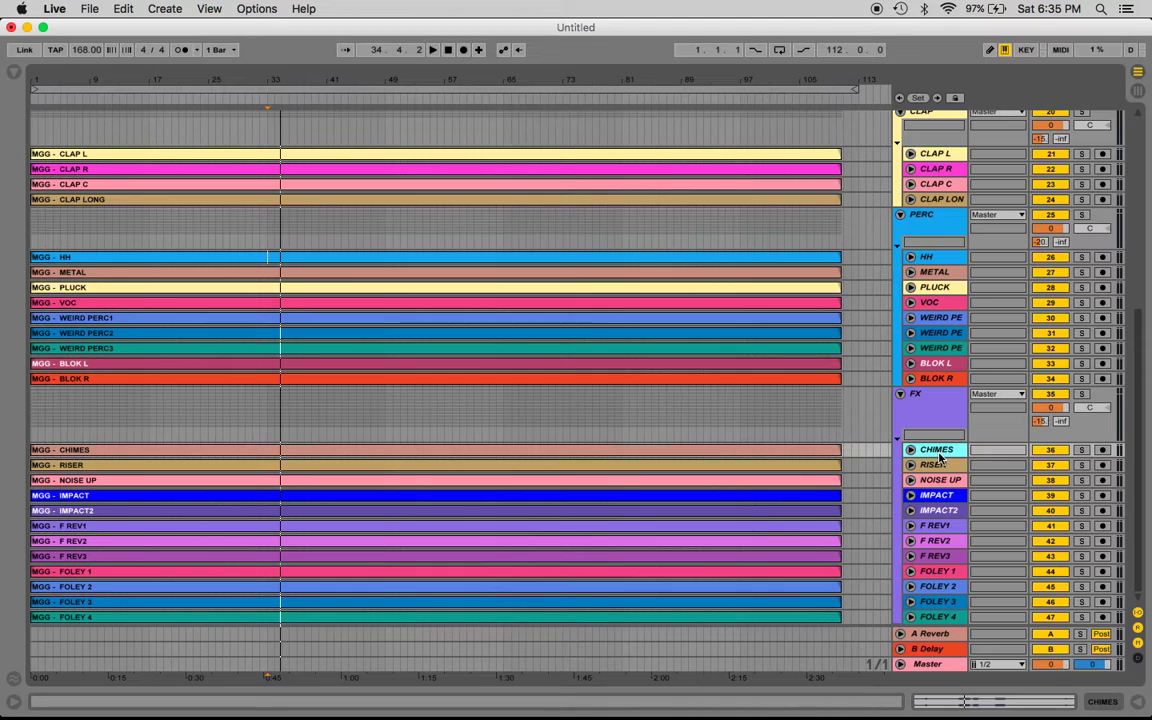
click(943, 573)
click(910, 571)
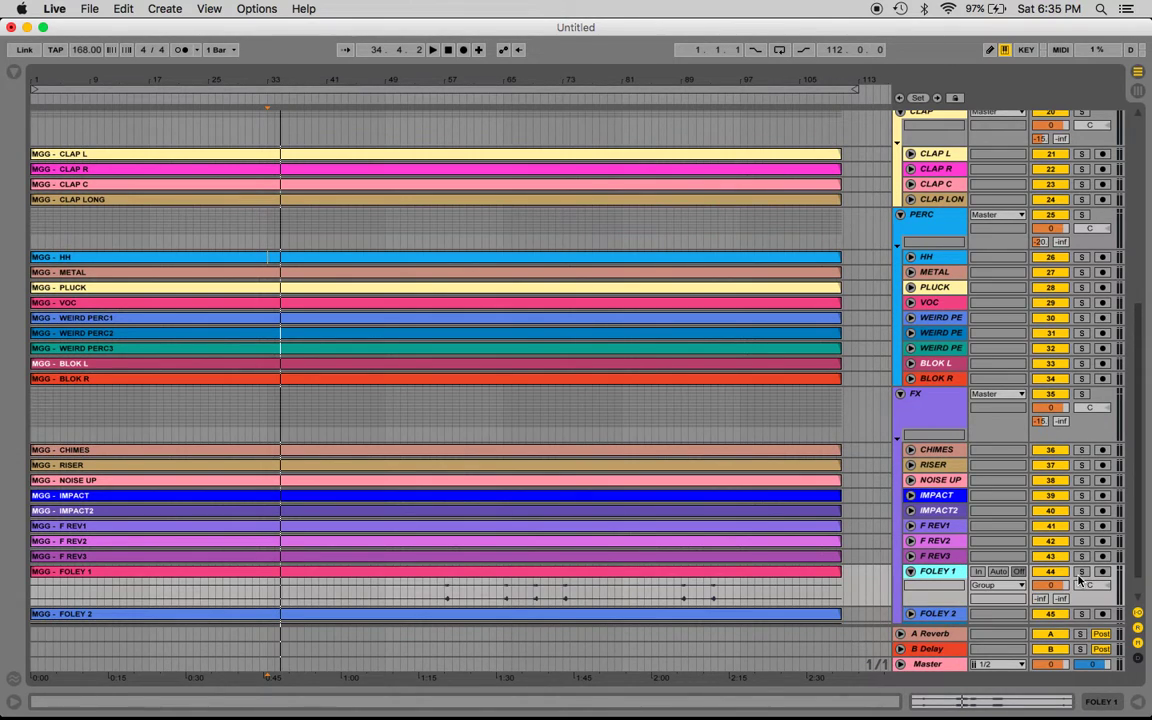
click(1081, 571)
click(533, 595)
key(space)
key(space)
click(1081, 571)
Step: Fold FOLEY 1, audition FOLEY 2 soloed from bar 69, then unsolo and fold it
scroll(1059, 563, down, 1)
click(910, 544)
click(910, 559)
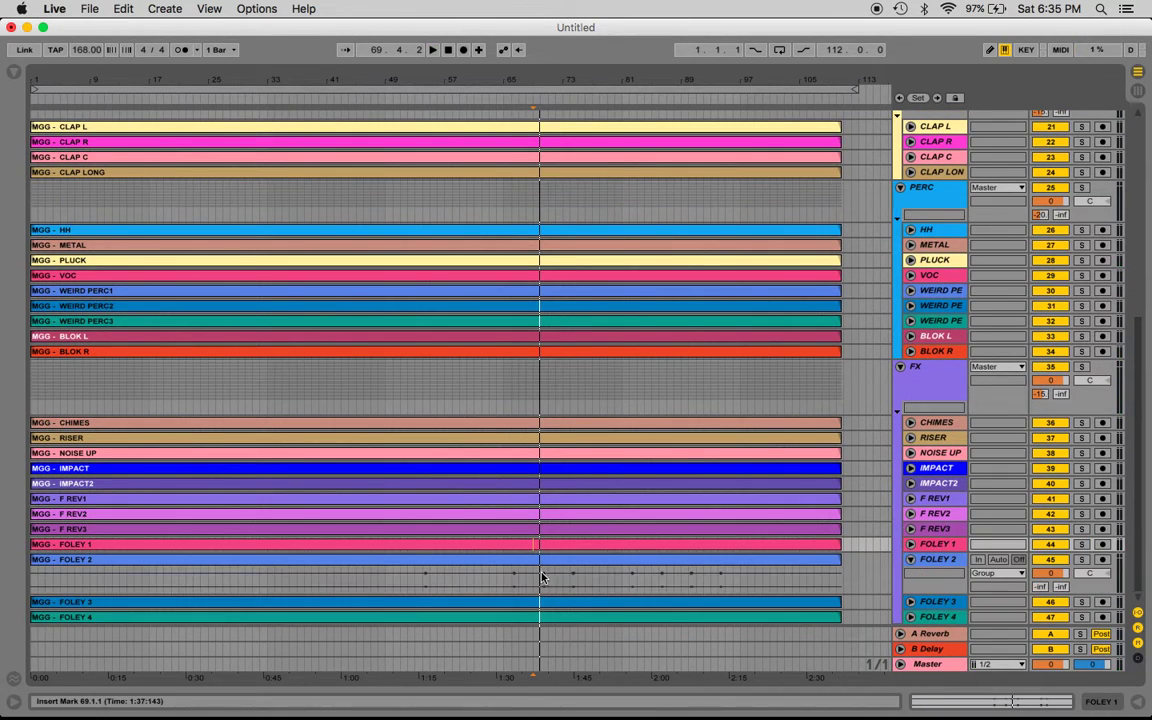
click(1081, 559)
key(space)
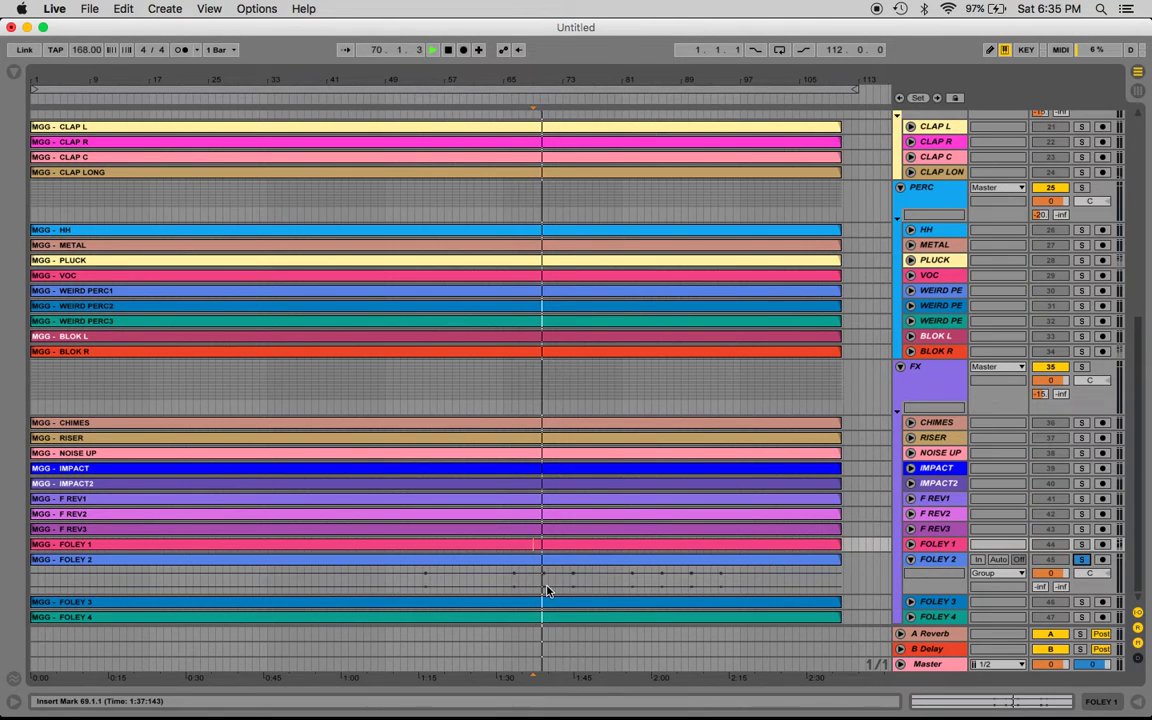
key(space)
key(super+z)
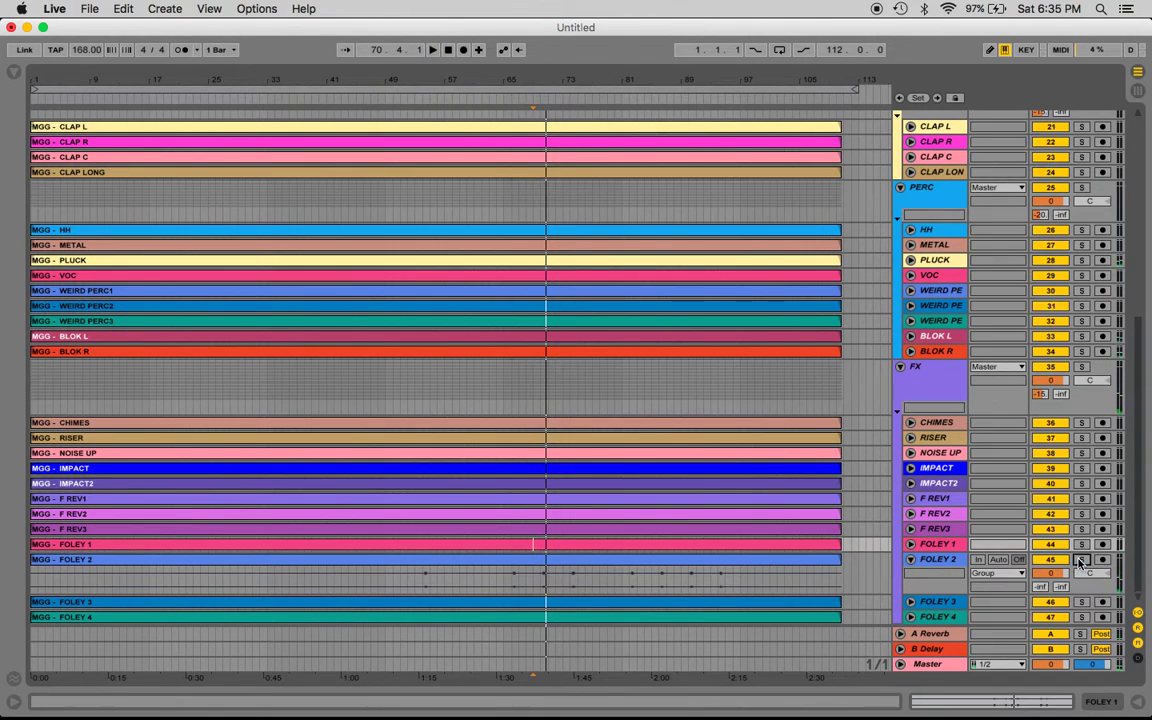
click(910, 559)
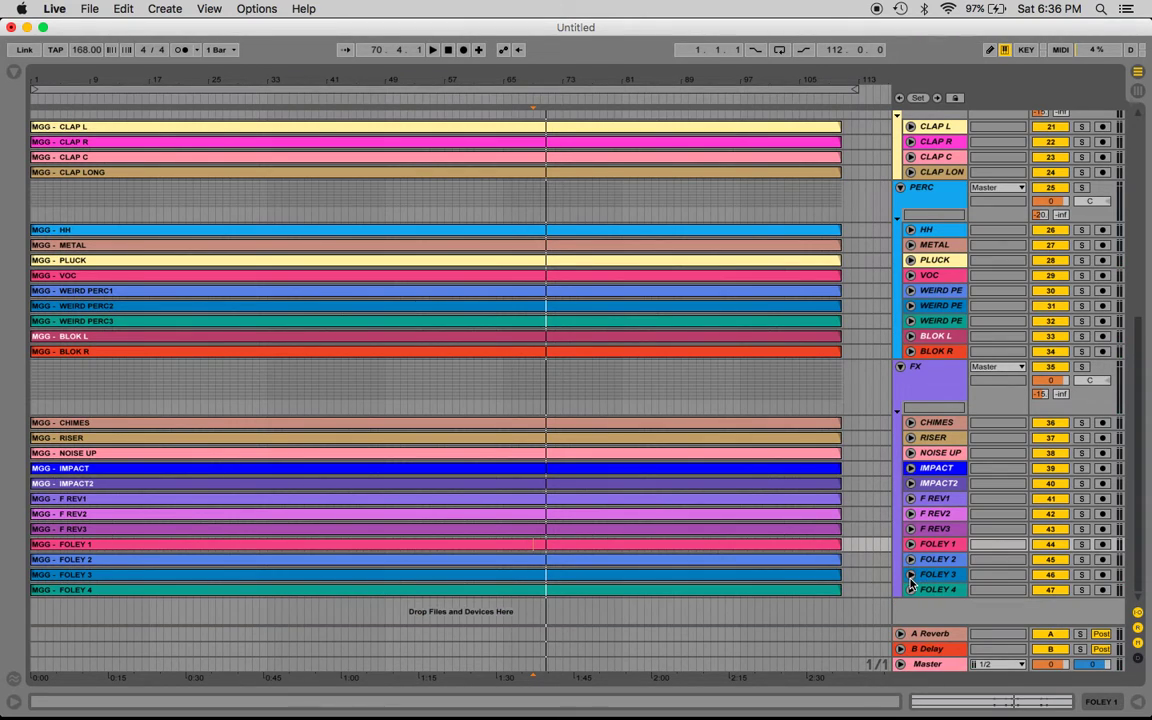
Step: Inspect the IMPACT lane around bars 44 and 9, zooming in, then fold it
click(910, 468)
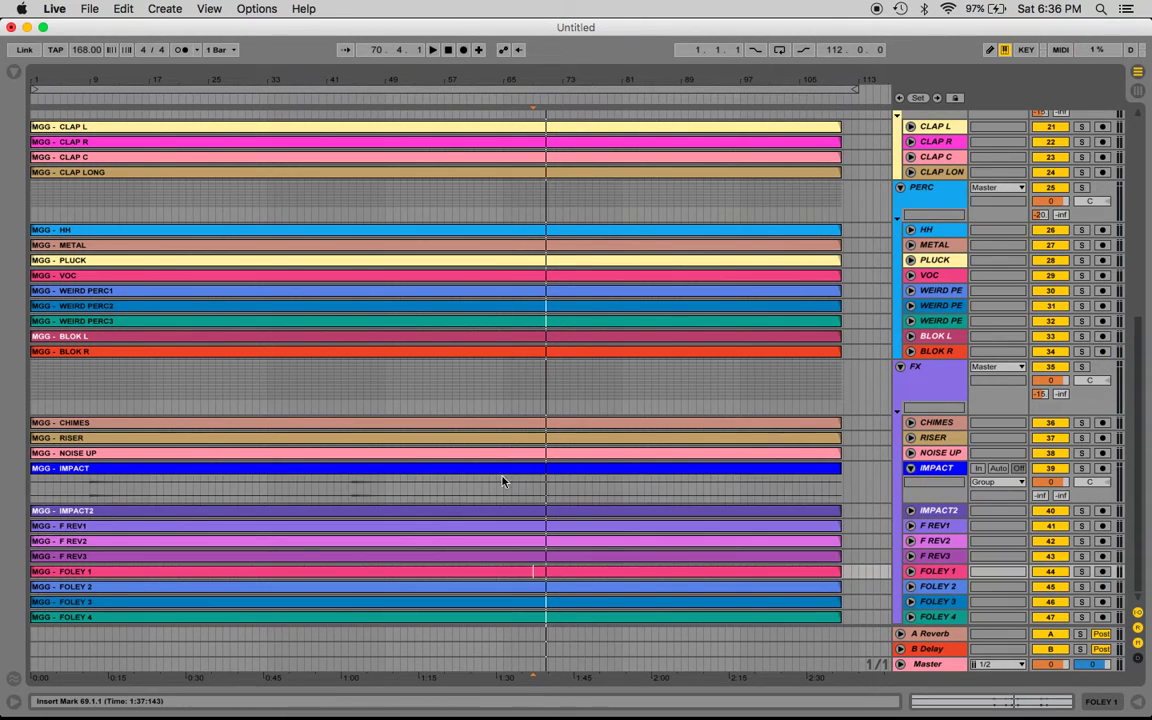
click(349, 490)
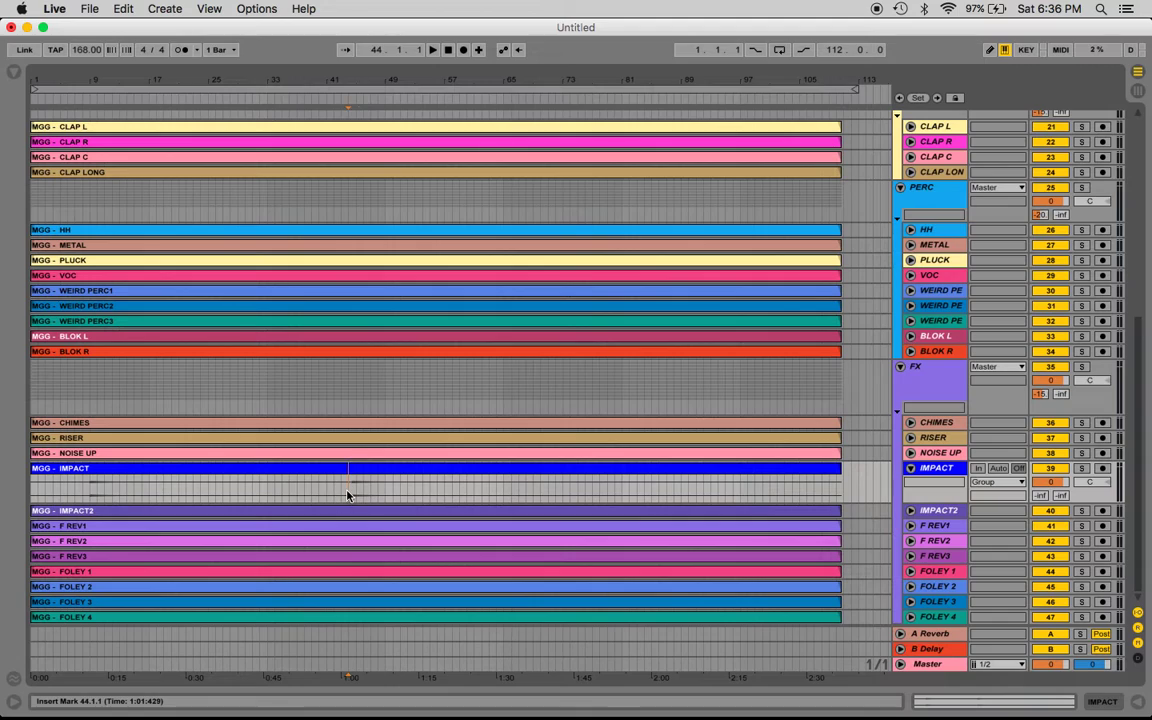
click(89, 496)
mouse_move(66, 80)
mouse_down()
mouse_move(66, 120)
mouse_move(66, 70)
mouse_up()
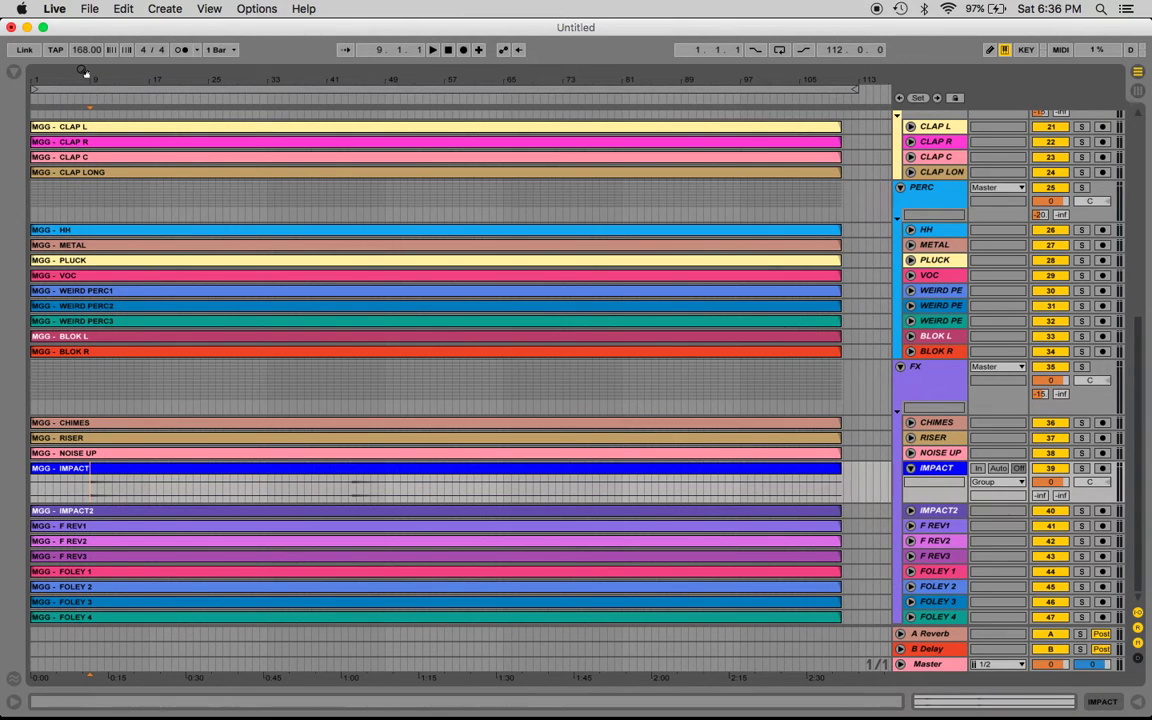
mouse_move(83, 72)
mouse_down()
mouse_move(83, 230)
mouse_move(83, 72)
mouse_up()
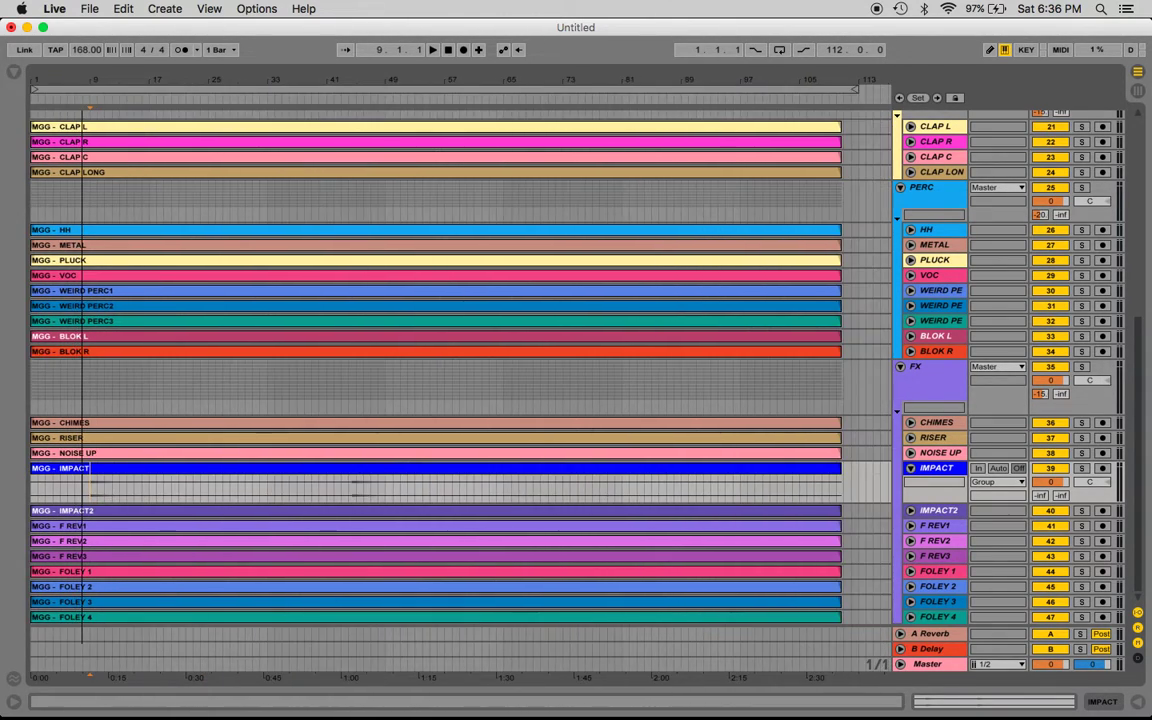
click(910, 470)
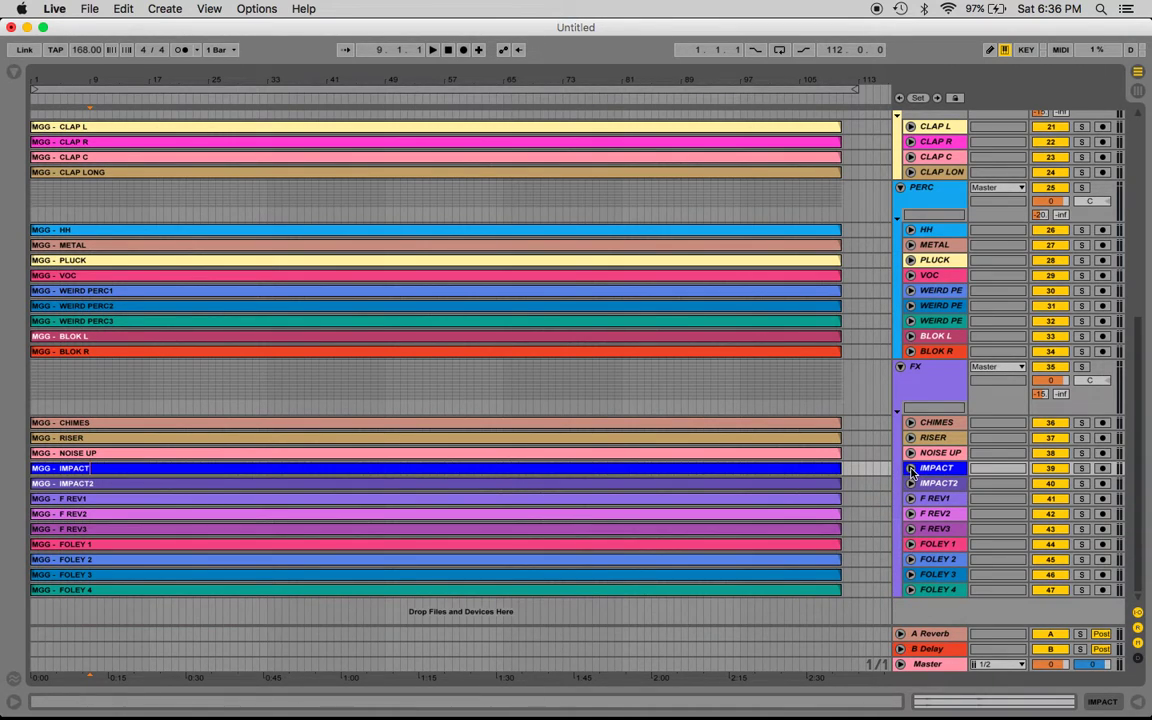
Step: Select CHIMES through FOLEY 4, unfold them together, then fold them back
click(937, 422)
shift+click(937, 590)
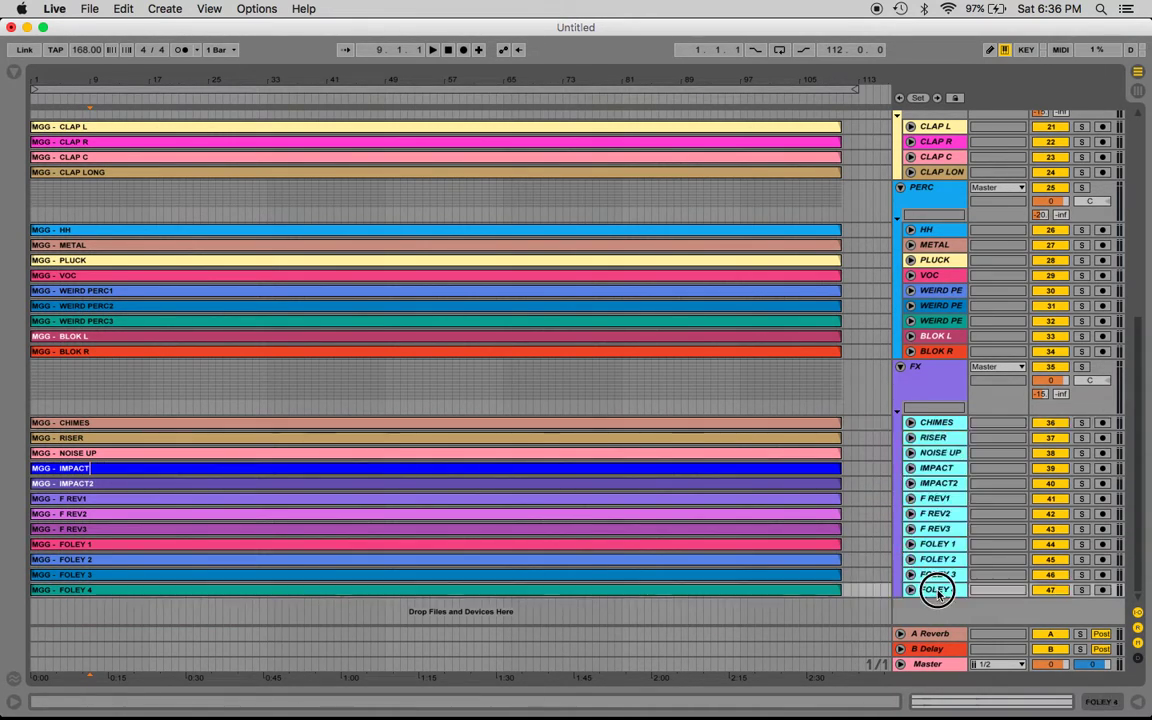
click(910, 590)
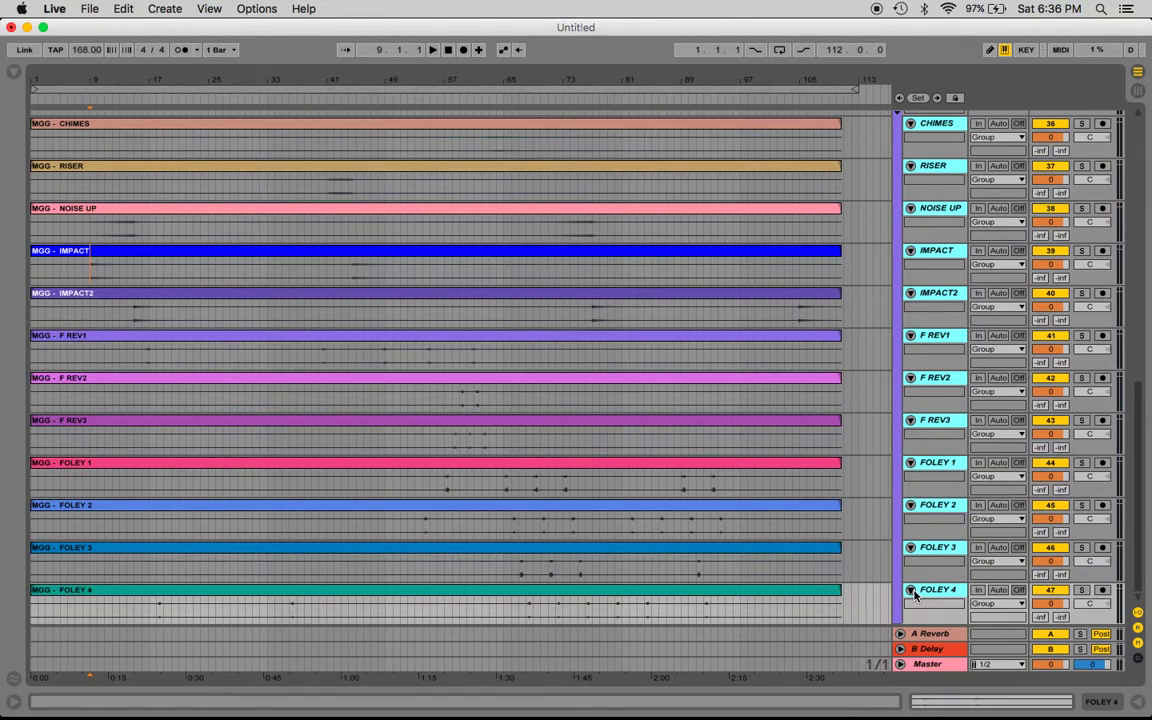
click(911, 591)
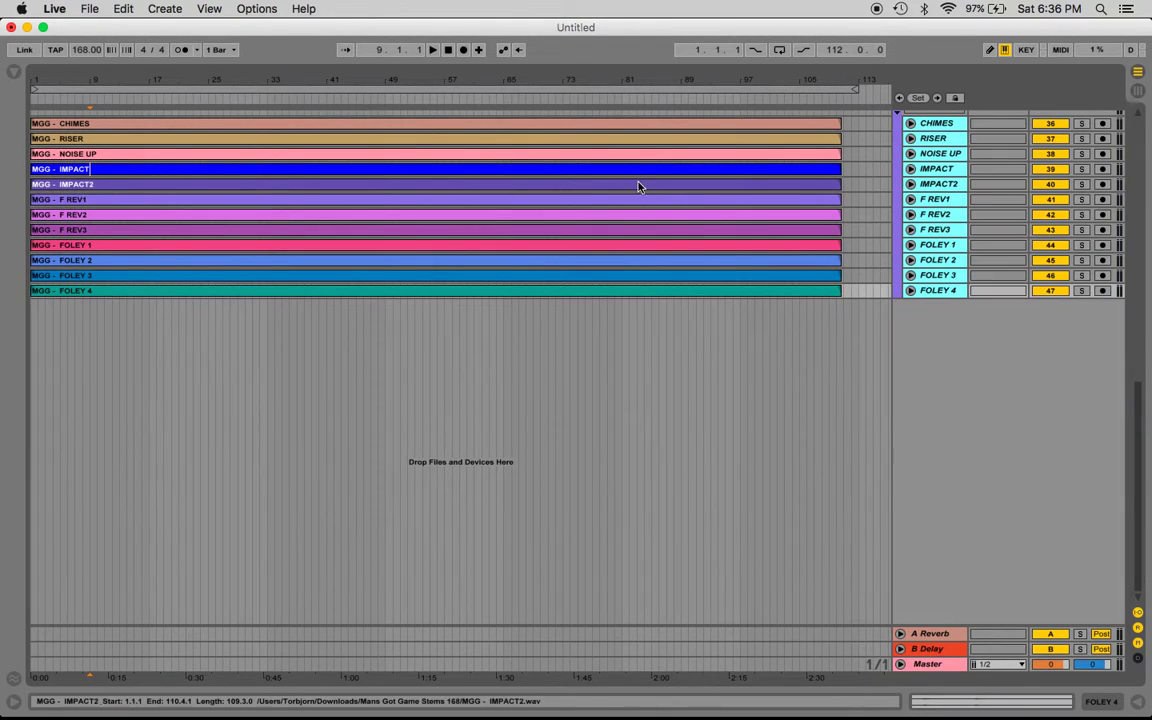
scroll(628, 183, up, 15)
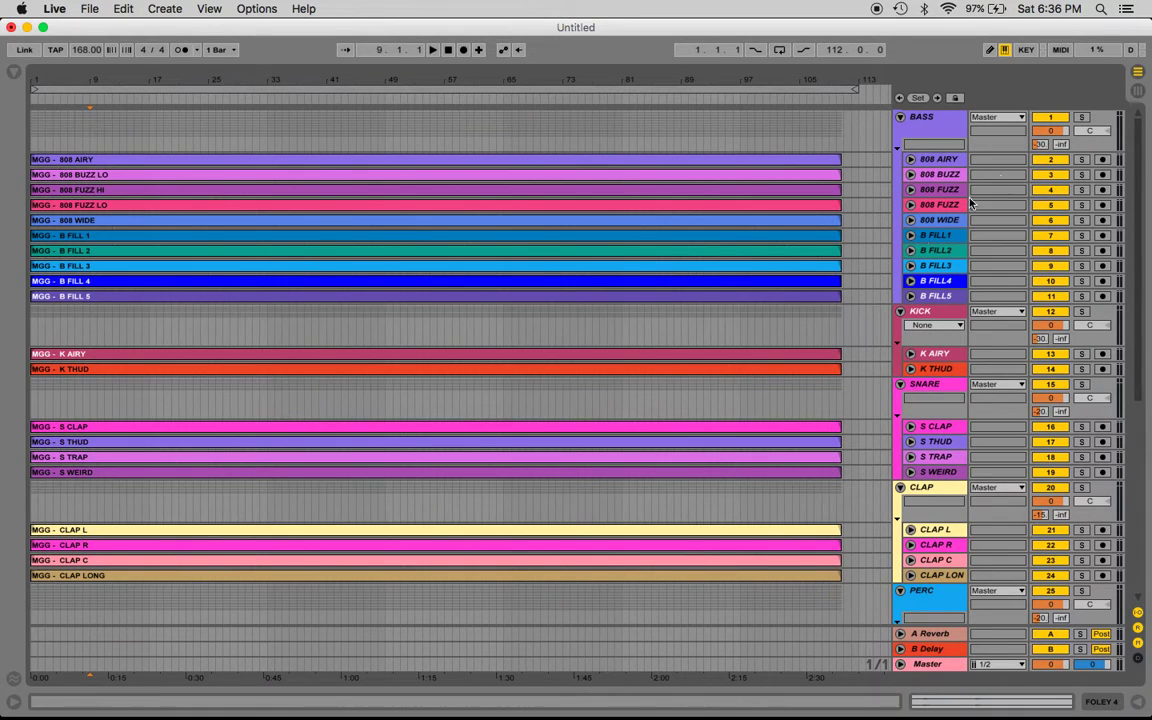
click(935, 159)
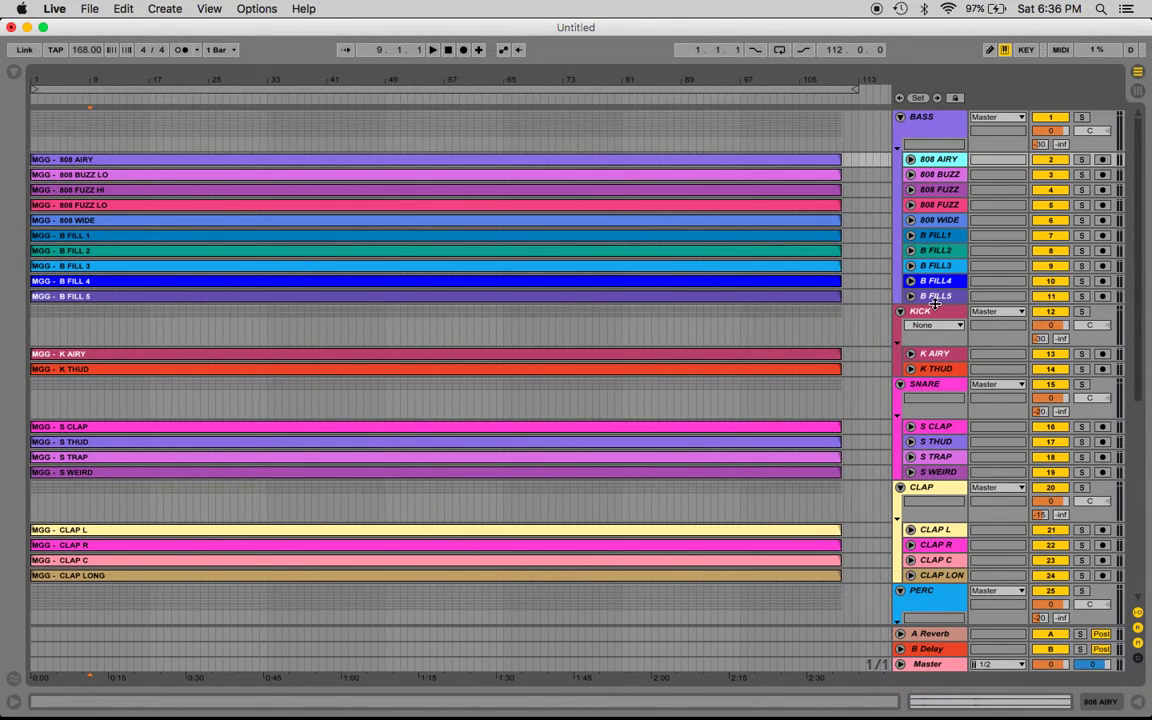
click(877, 128)
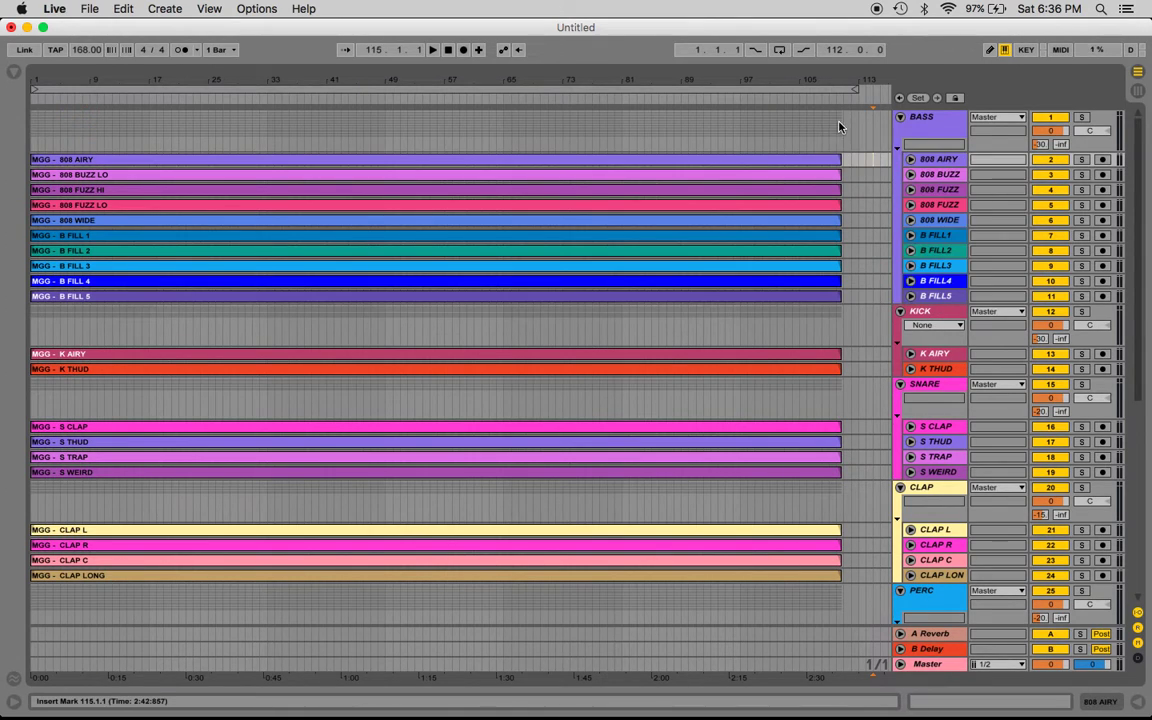
click(840, 126)
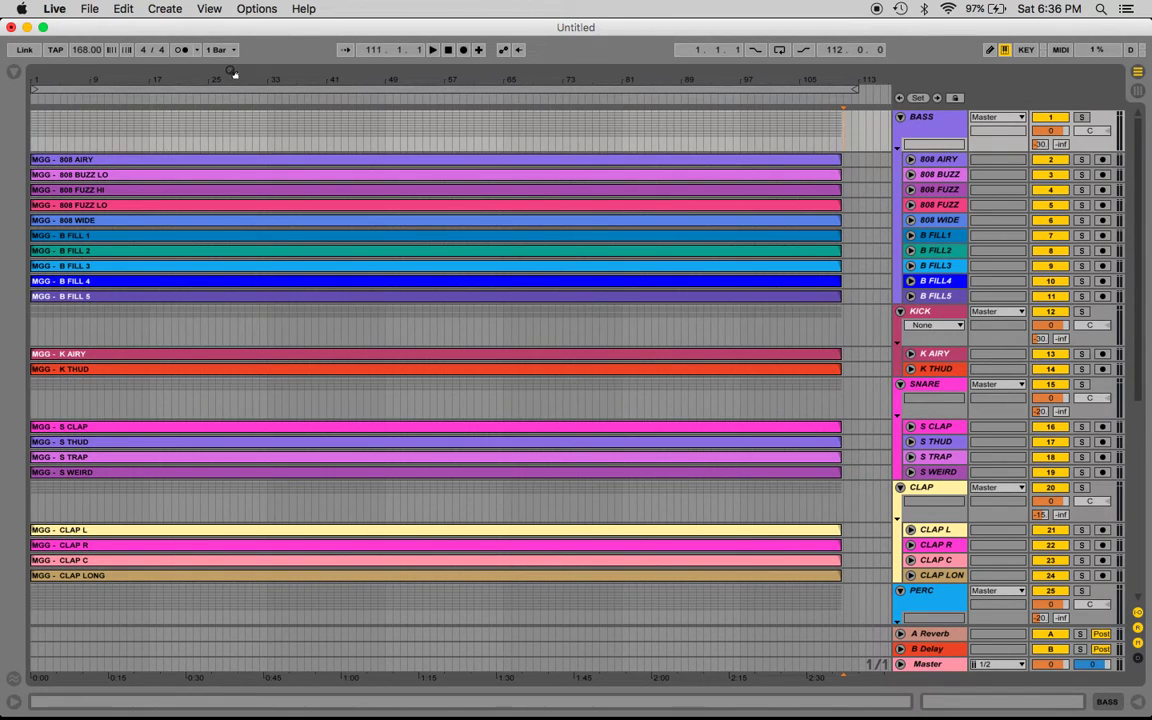
click(92, 189)
scroll(92, 173, down, 10)
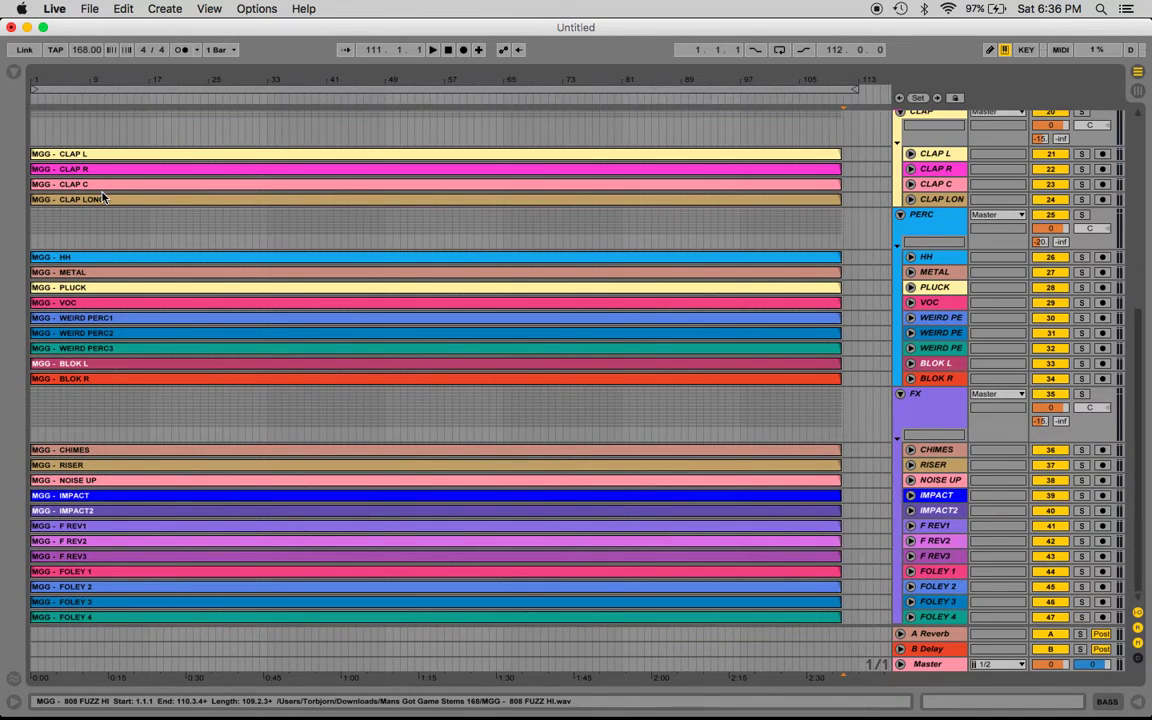
scroll(100, 190, up, 10)
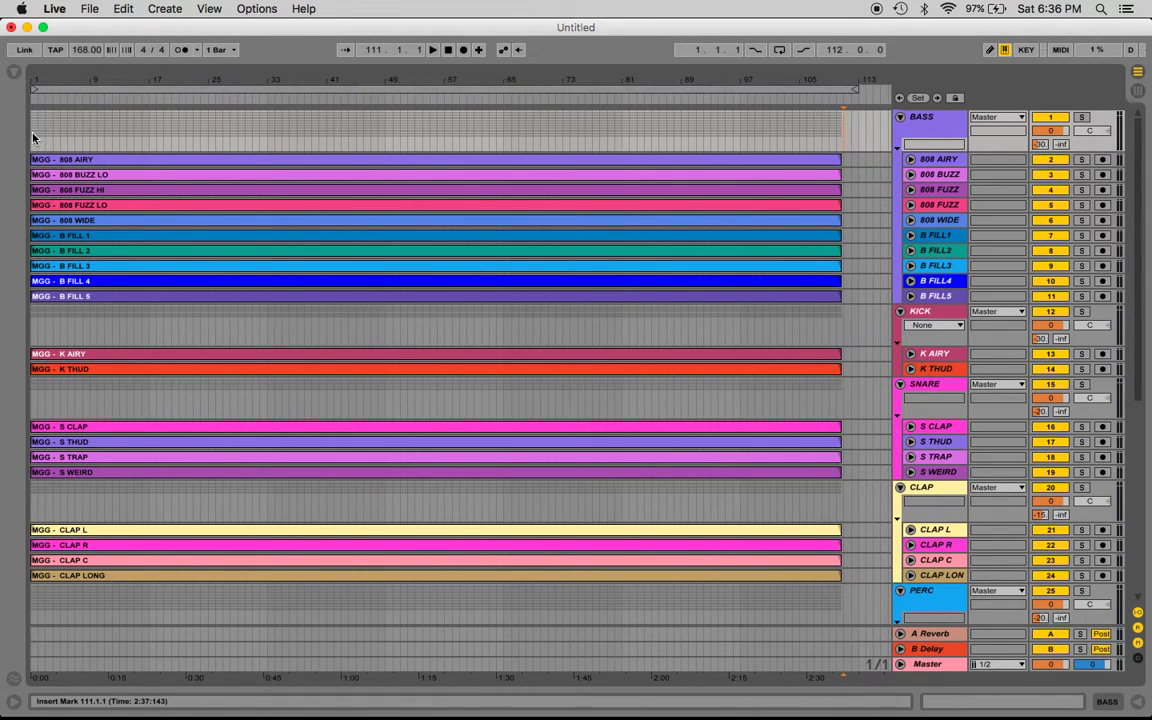
drag(31, 136, 443, 142)
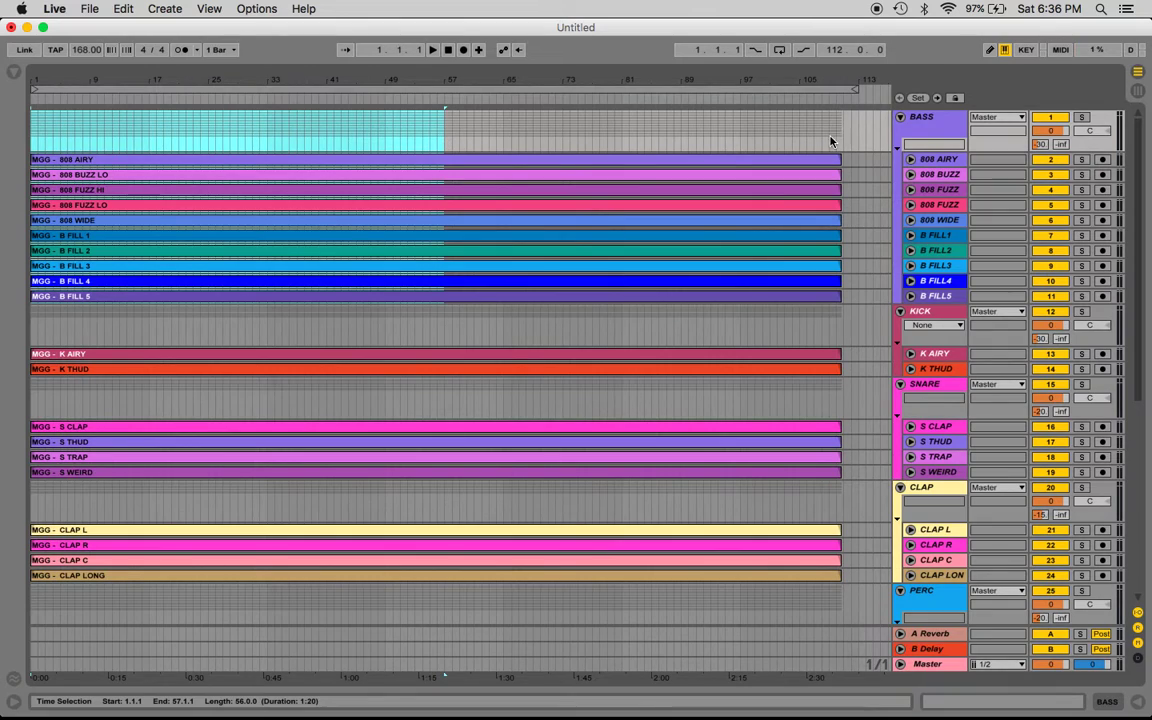
drag(840, 133, 155, 140)
click(34, 128)
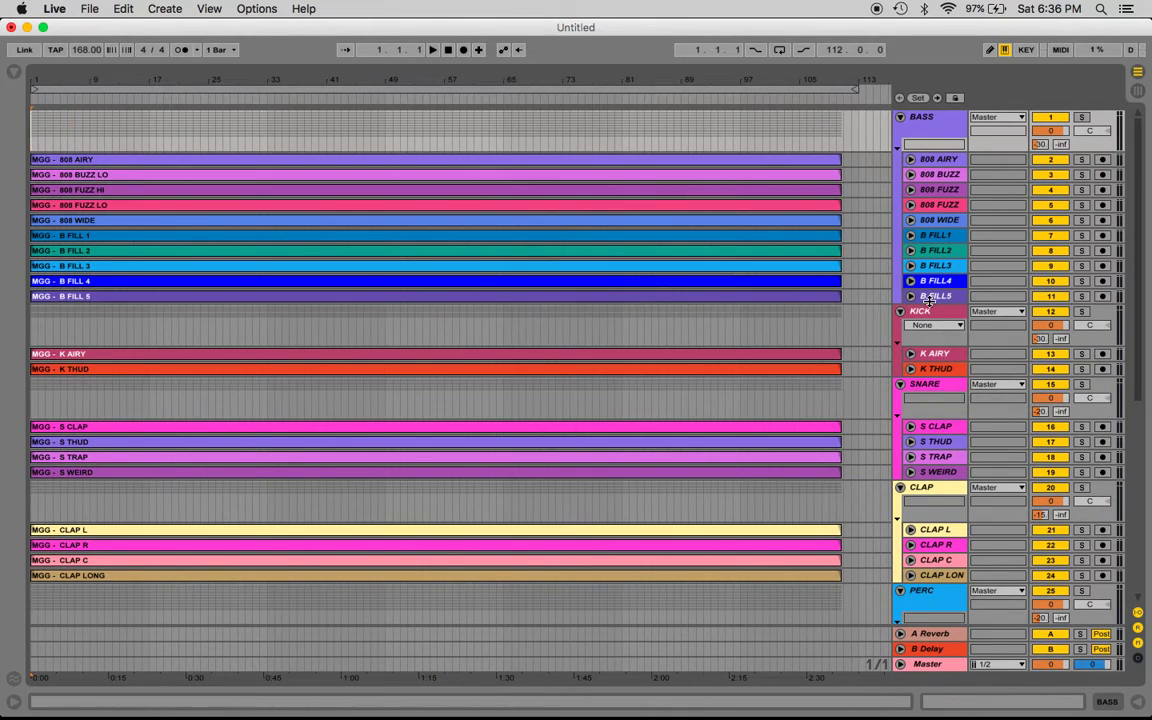
click(937, 158)
shift+click(910, 297)
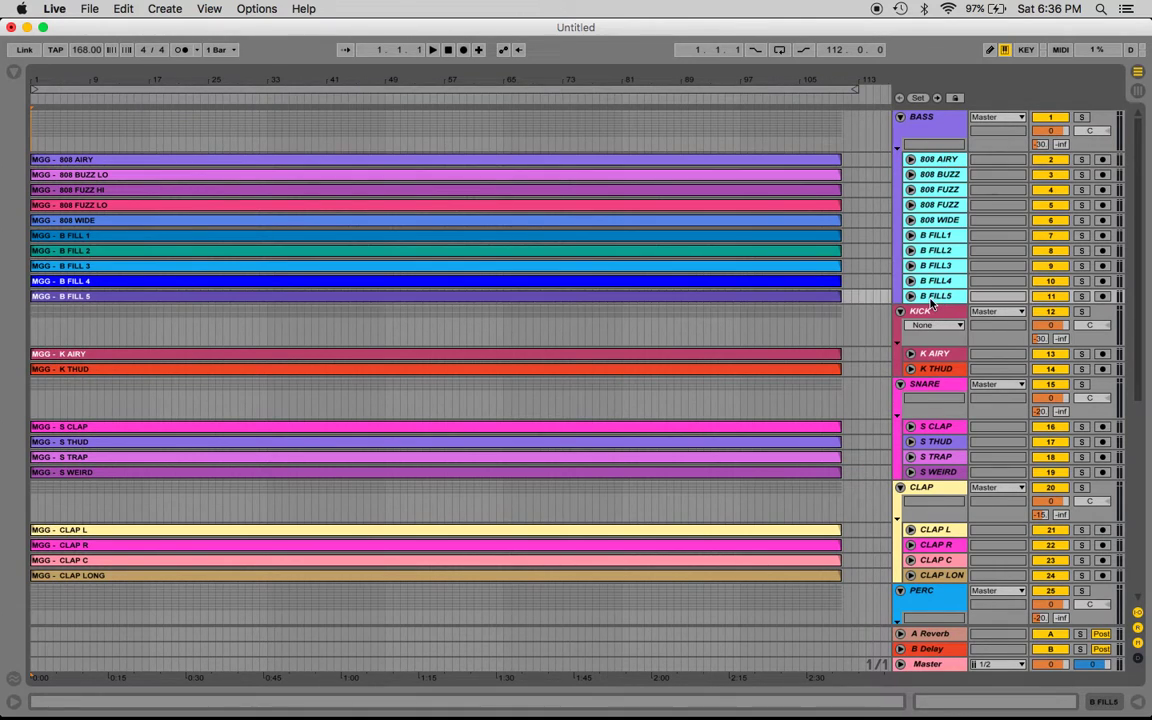
click(910, 297)
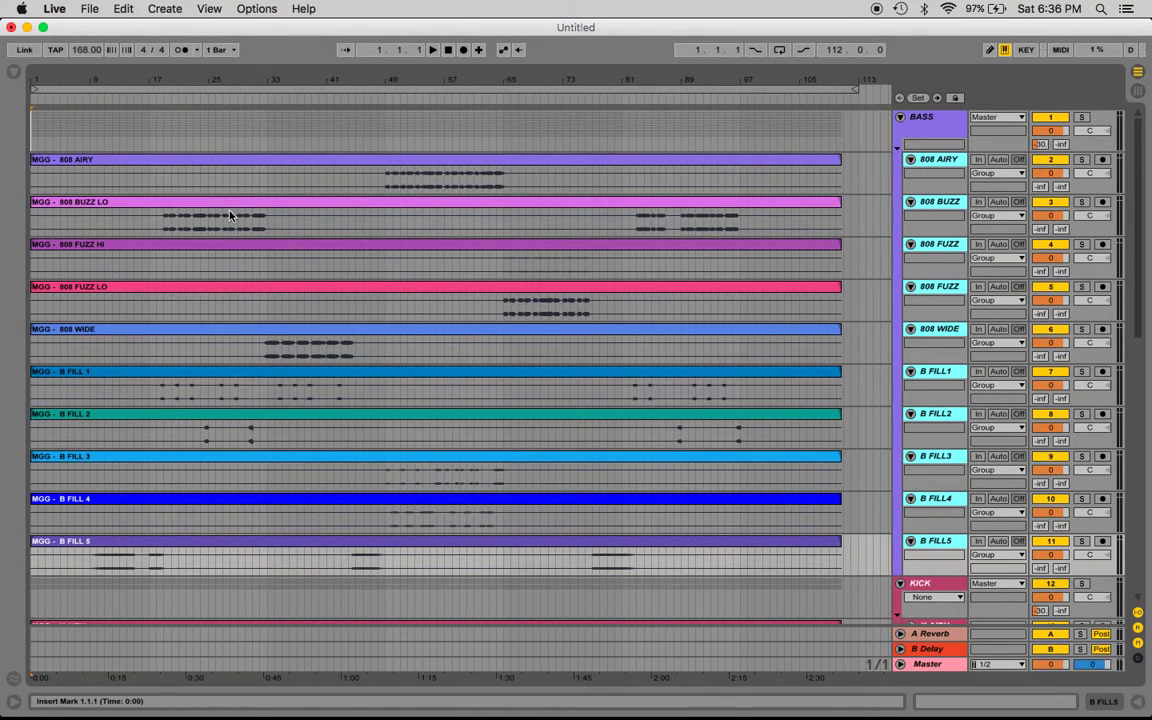
click(910, 160)
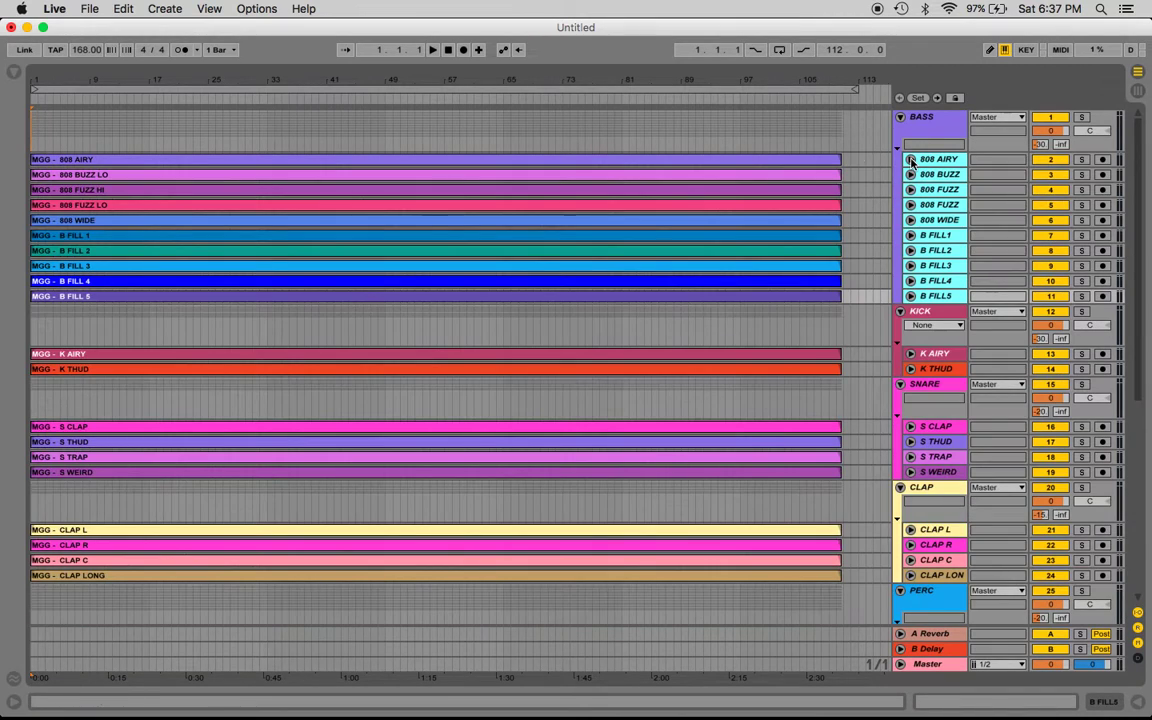
click(32, 131)
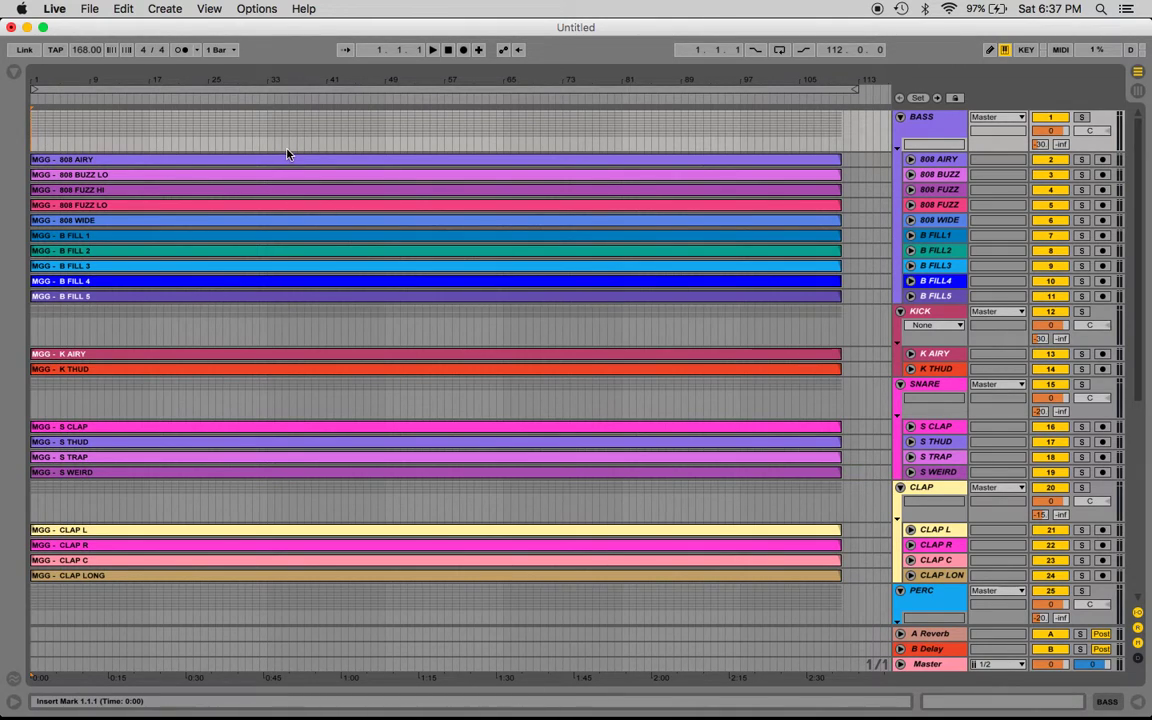
Step: Add a locator at bar 1 and name it Intro
right_click(33, 133)
click(70, 112)
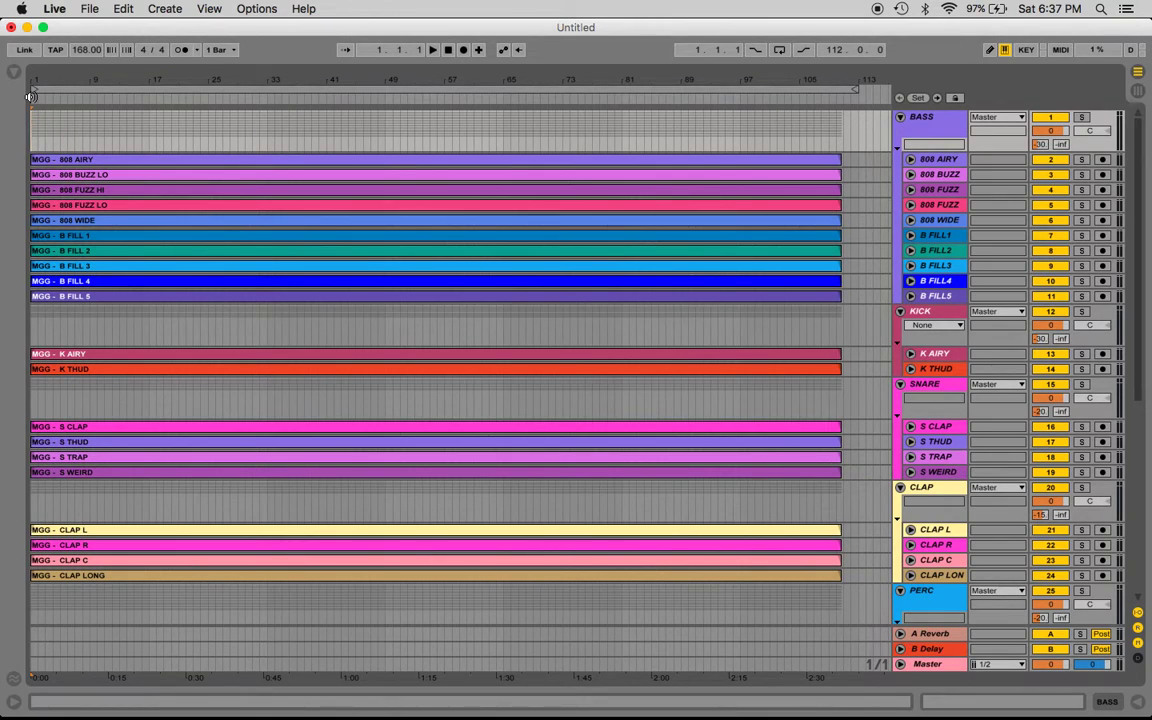
right_click(31, 97)
click(45, 105)
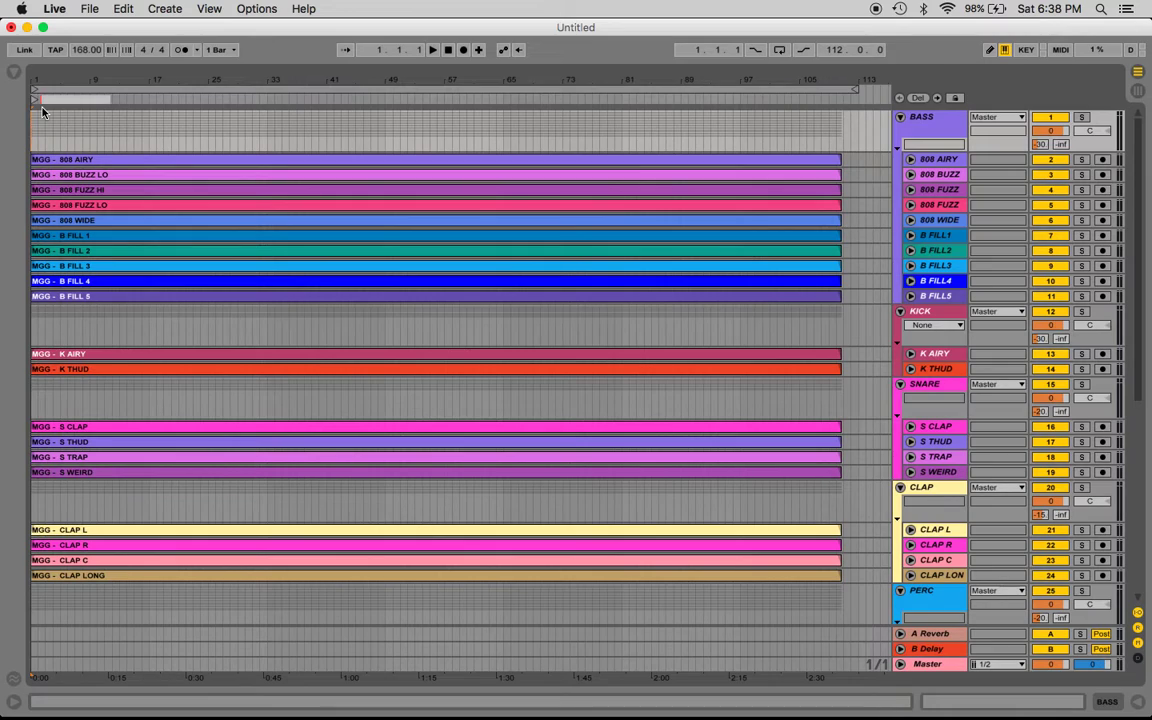
click(34, 105)
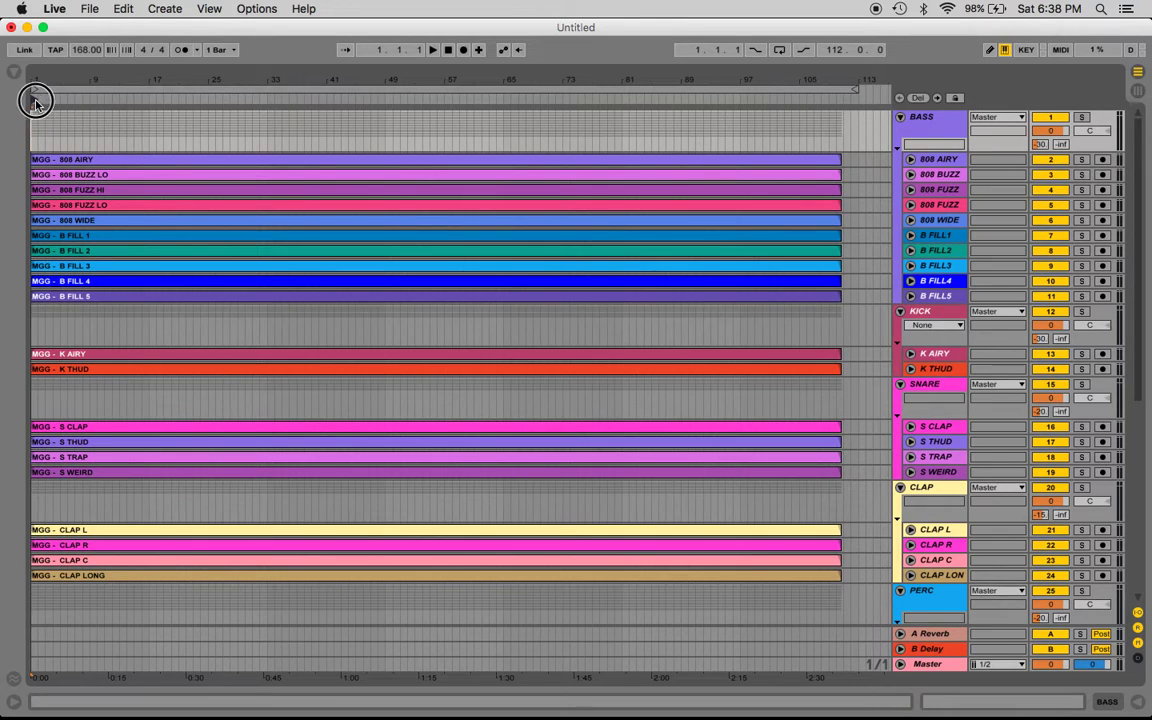
click(34, 105)
text(Intro)
key(Return)
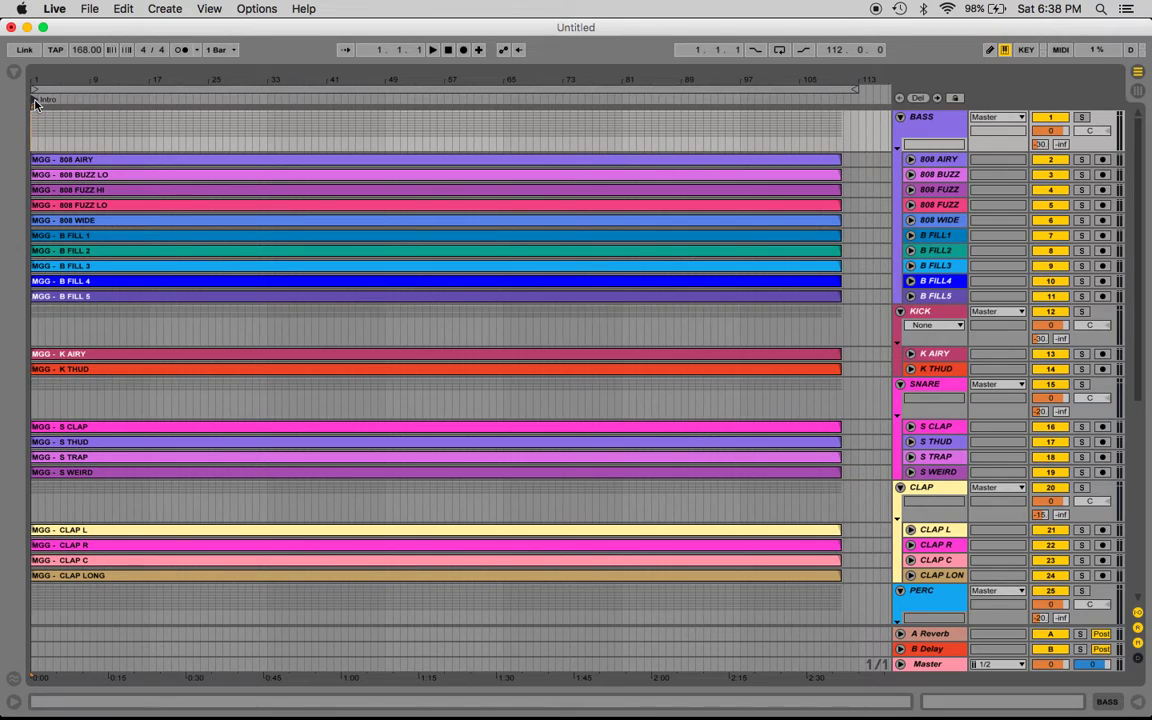
Step: Play from bar 17, then add a locator there named drop
right_click(149, 98)
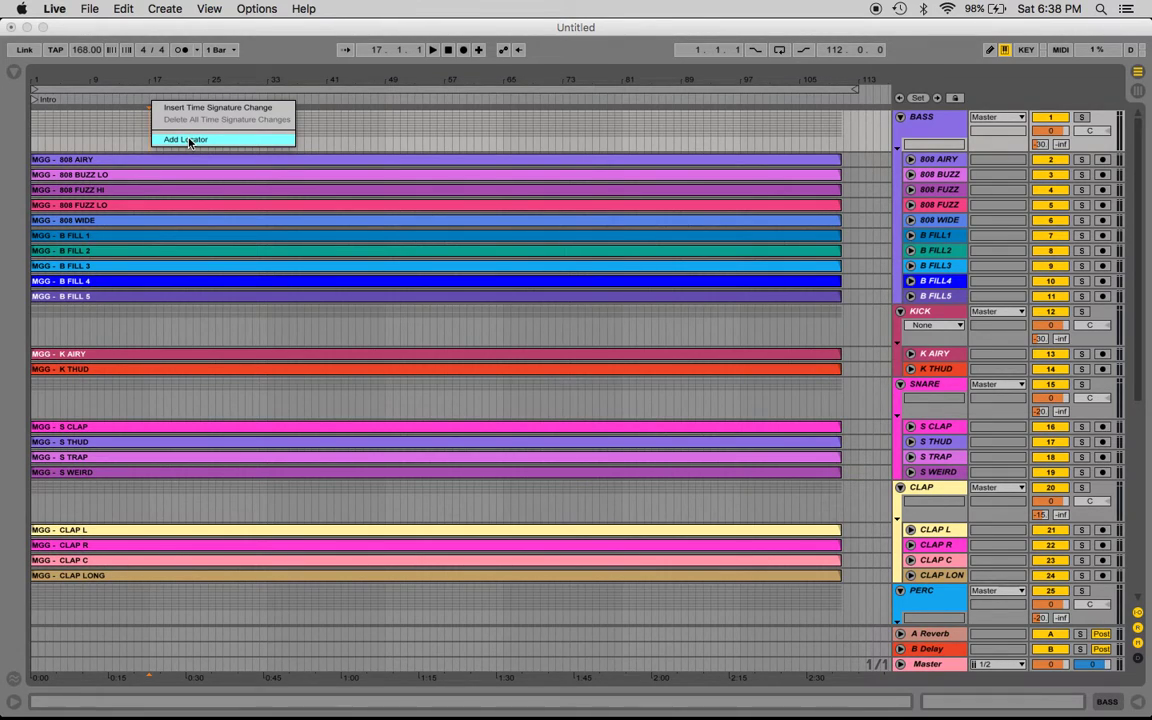
click(116, 85)
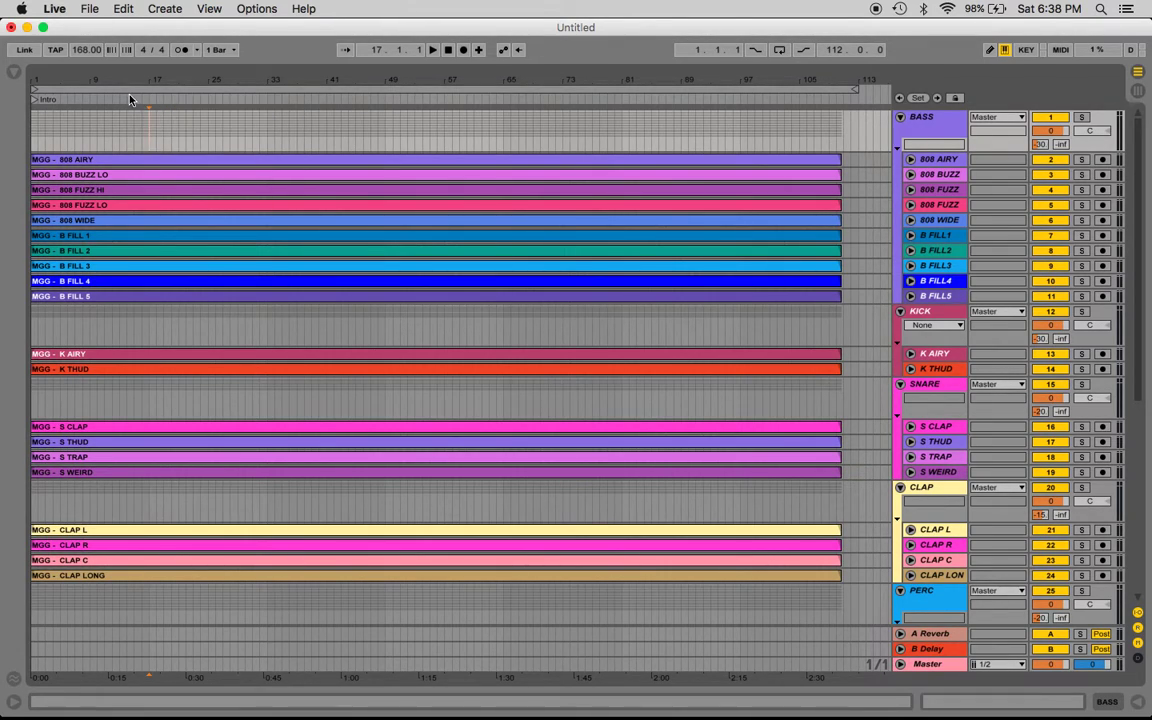
click(34, 100)
key(space)
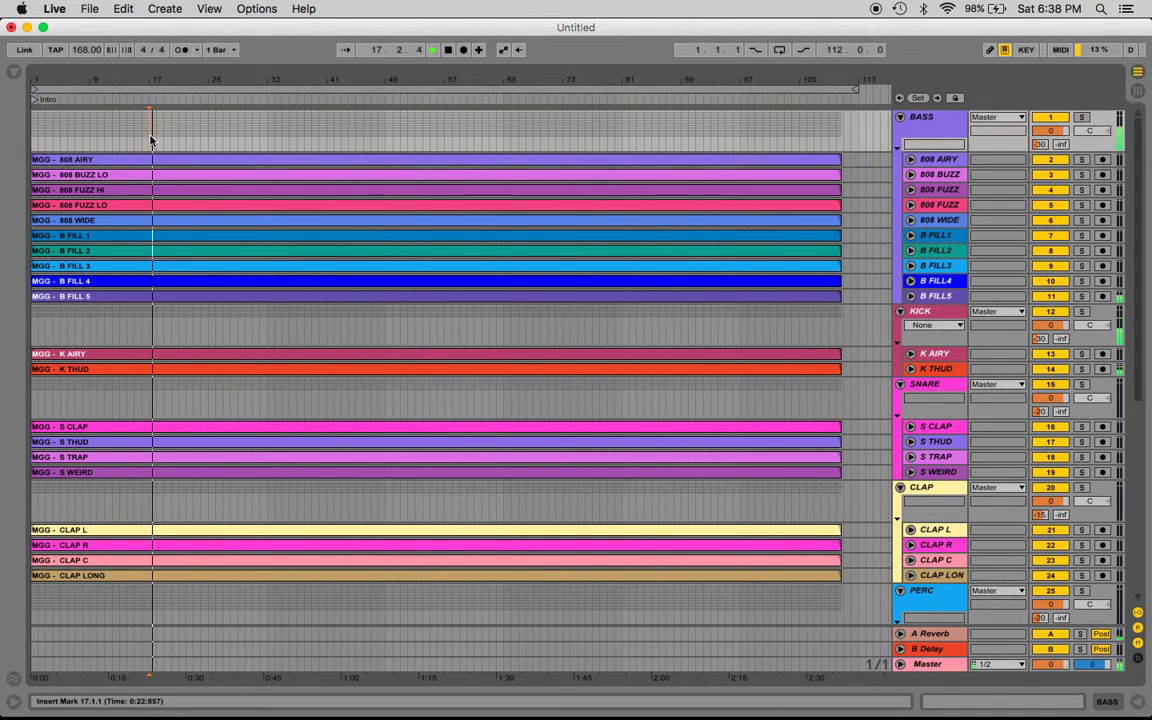
key(space)
right_click(152, 100)
click(184, 141)
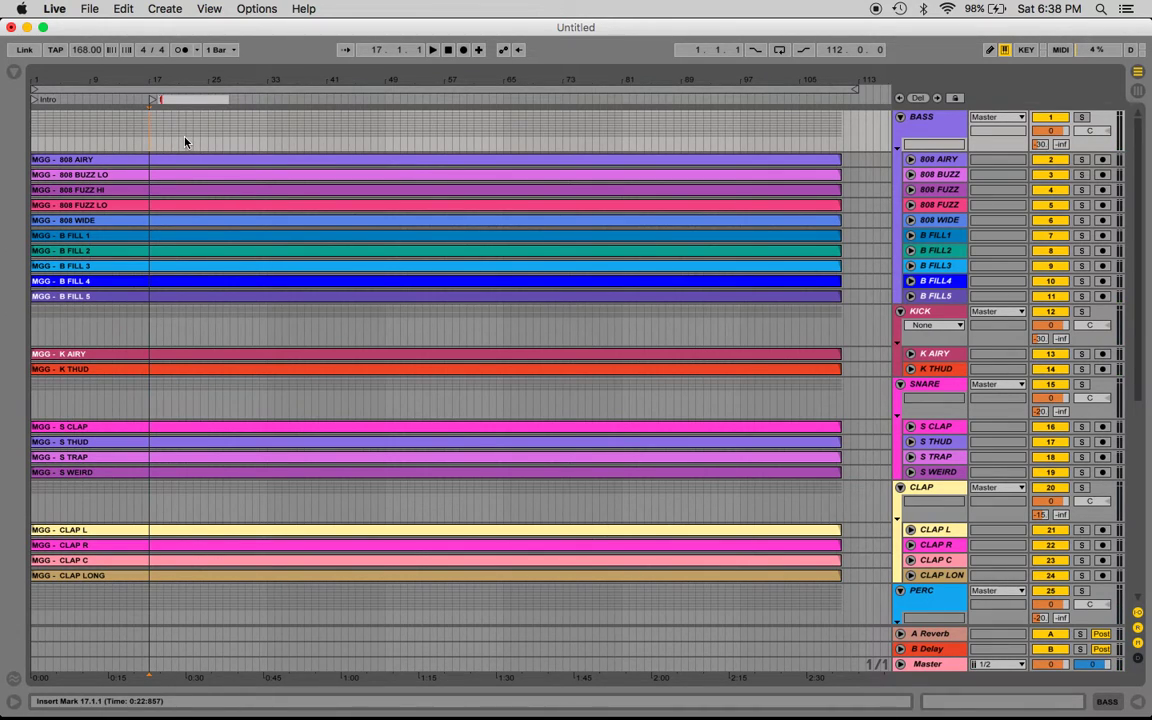
text(drop)
key(Return)
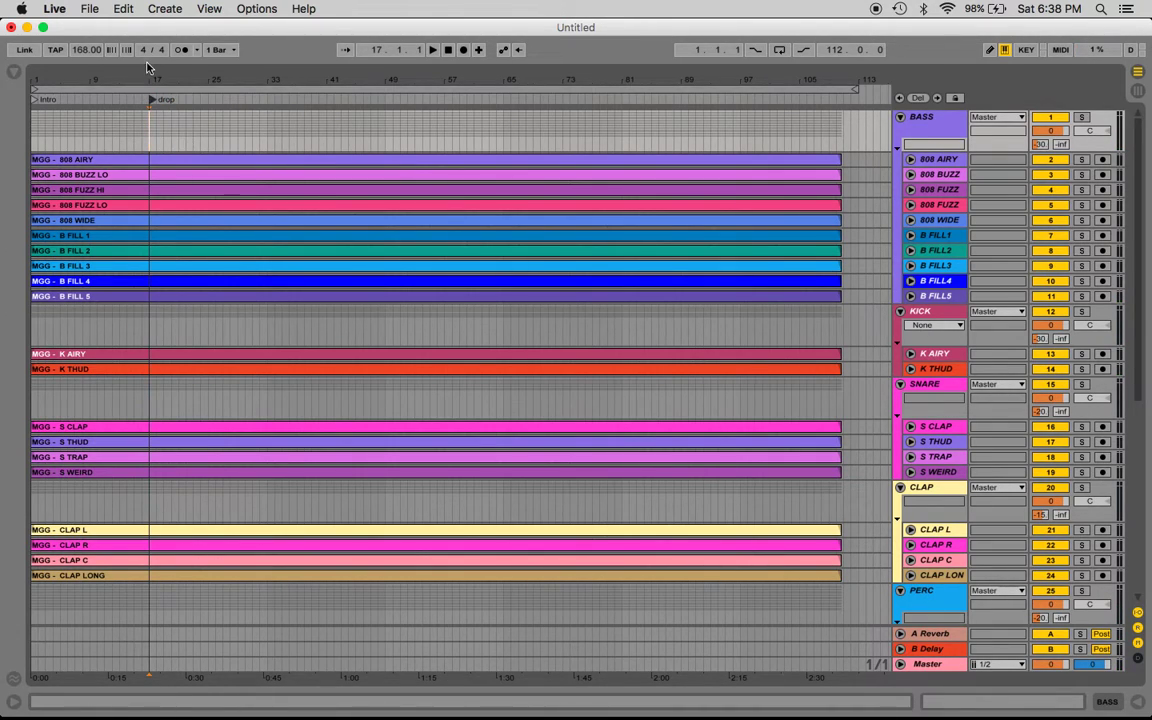
Step: Zoom in near bar 17, rename the locator to 'fake drop', and play from it
mouse_move(134, 70)
mouse_down()
mouse_move(134, 110)
mouse_move(150, 82)
mouse_up()
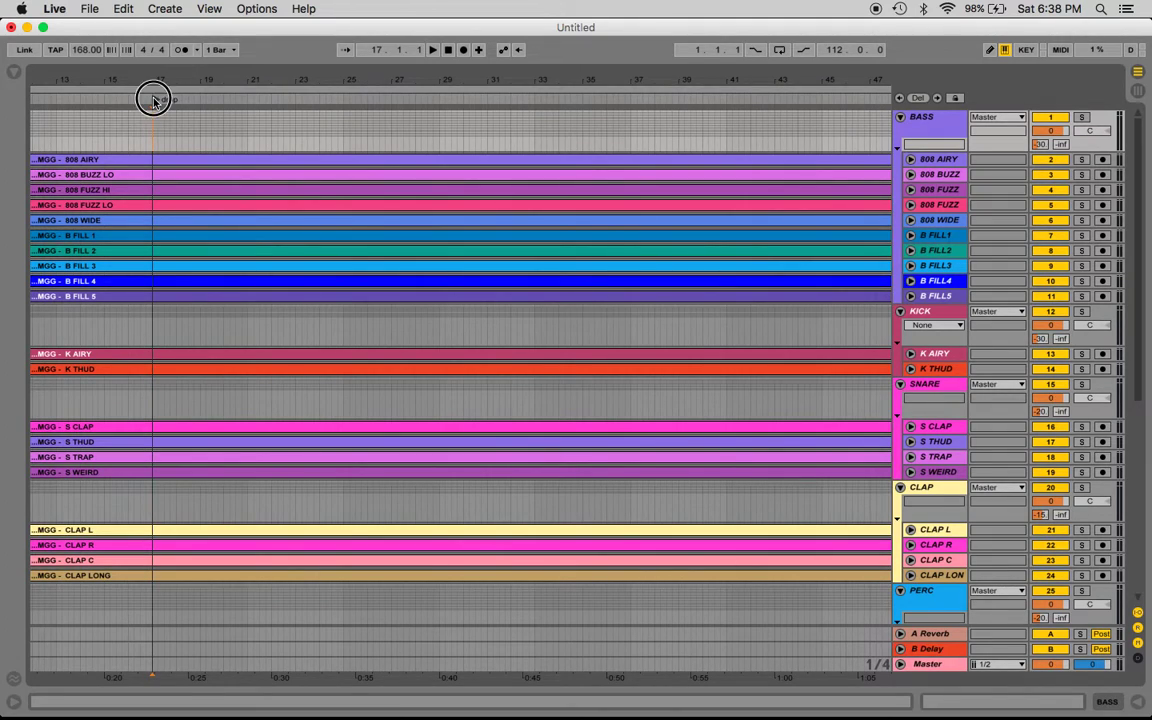
key(super+alt+b)
click(11, 72)
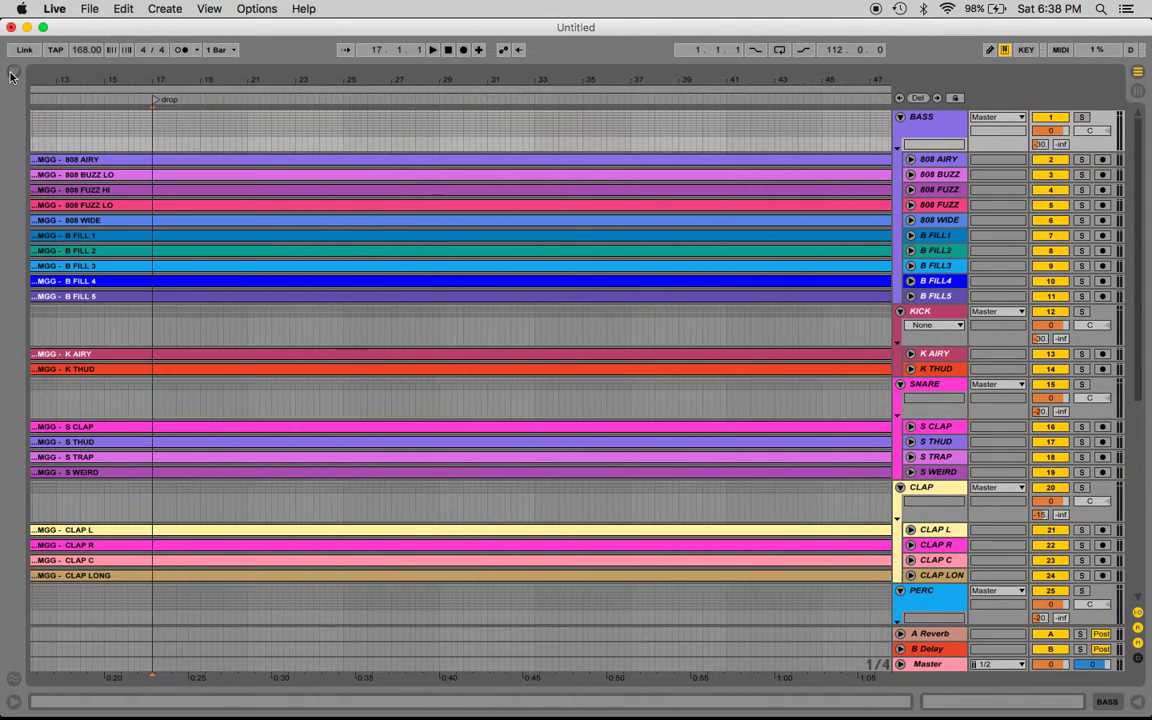
click(155, 101)
text(fake drop)
key(Return)
key(space)
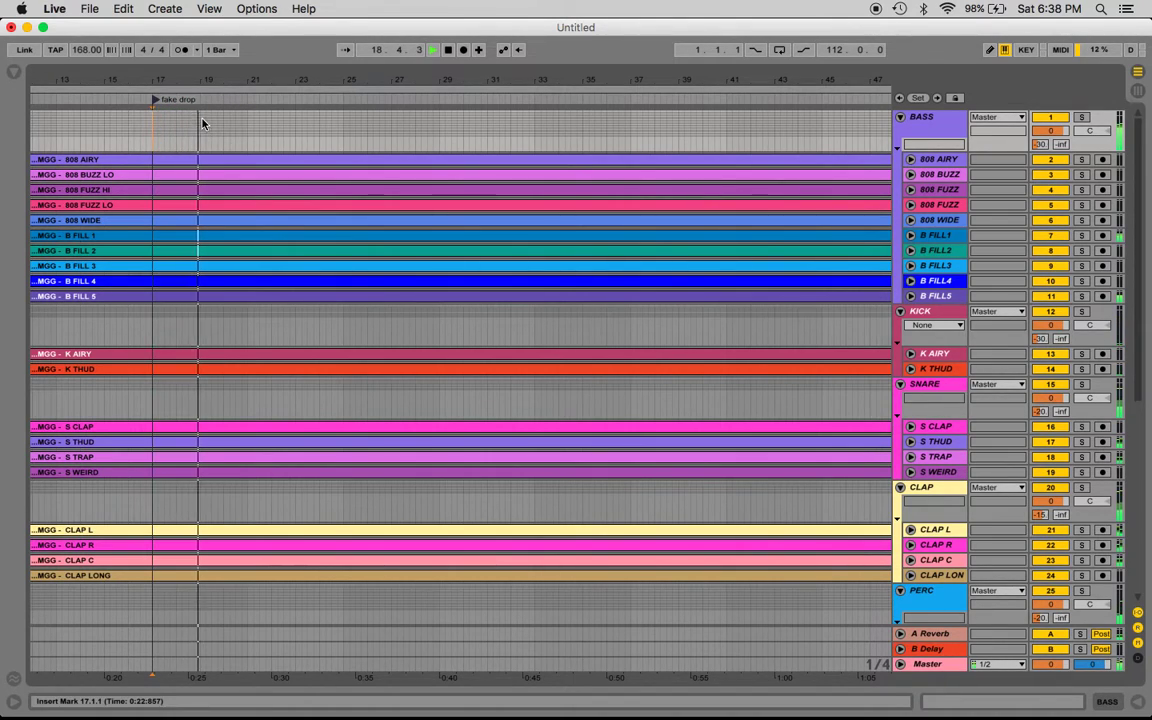
key(space)
Step: Undo a stray bar 19 locator, rename the bar 17 locator 'drop 1', and zoom out
right_click(203, 101)
click(234, 142)
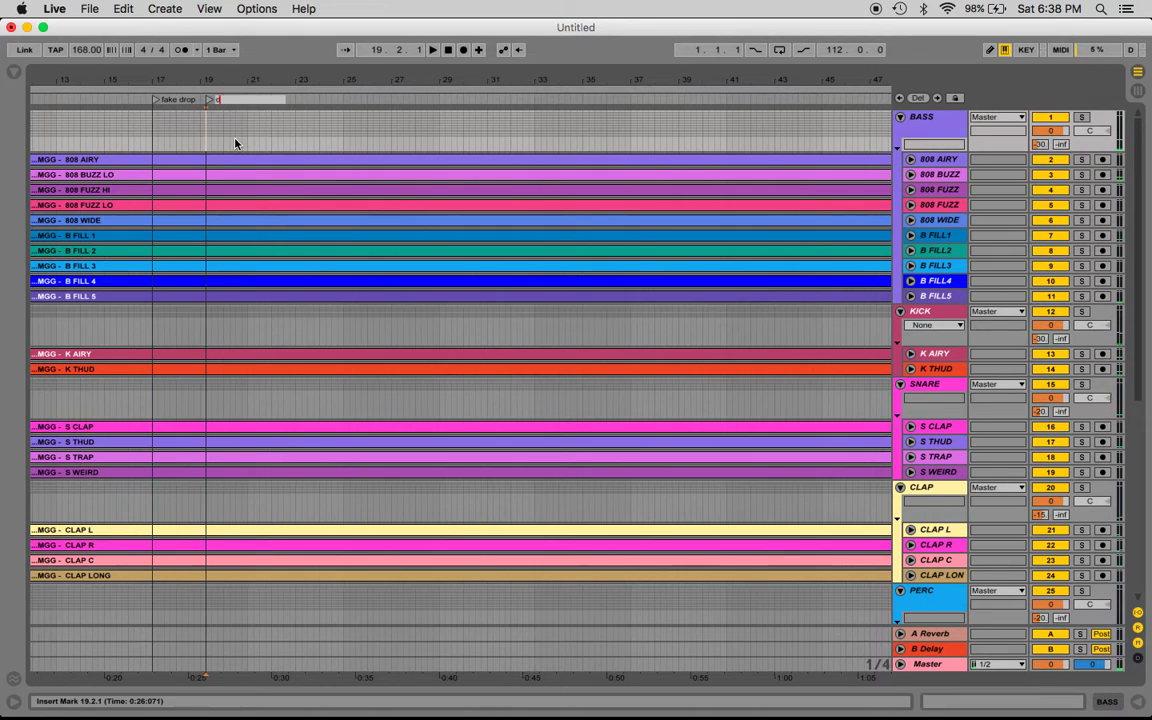
text(d)
key(super+z)
click(158, 99)
key(super+r)
key(Return)
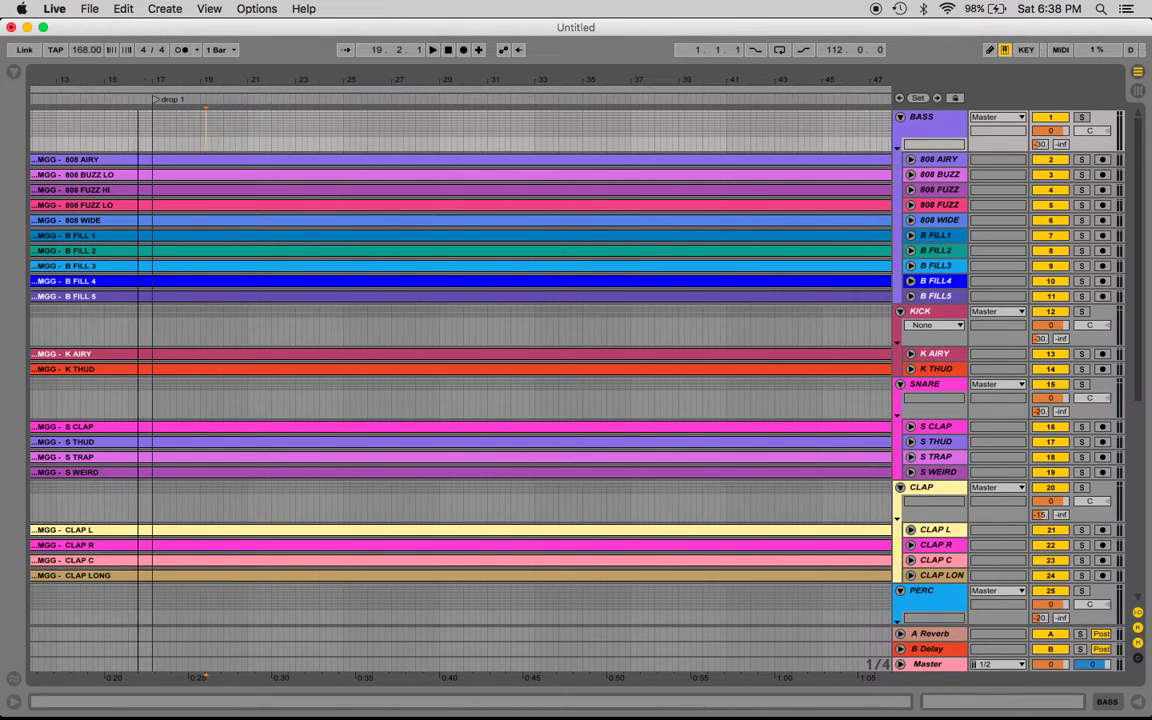
drag(130, 78, 140, 79)
click(99, 78)
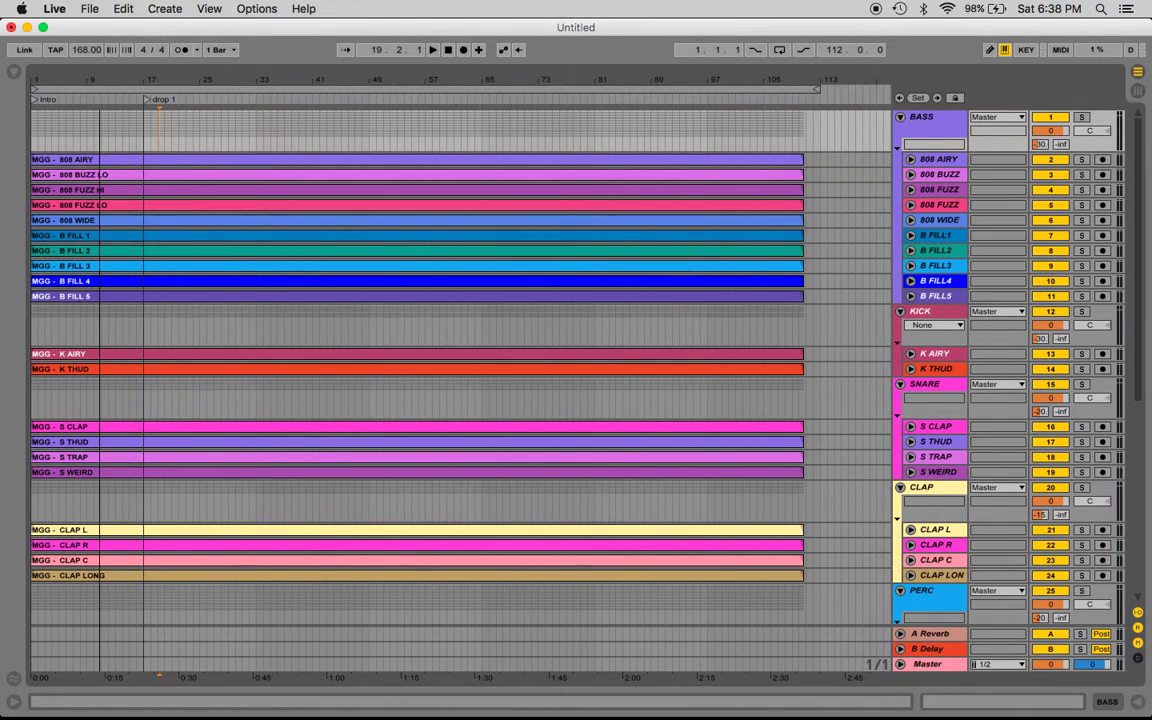
Step: Try a locator at bar 45, then clear its name and close it empty
right_click(345, 100)
click(298, 97)
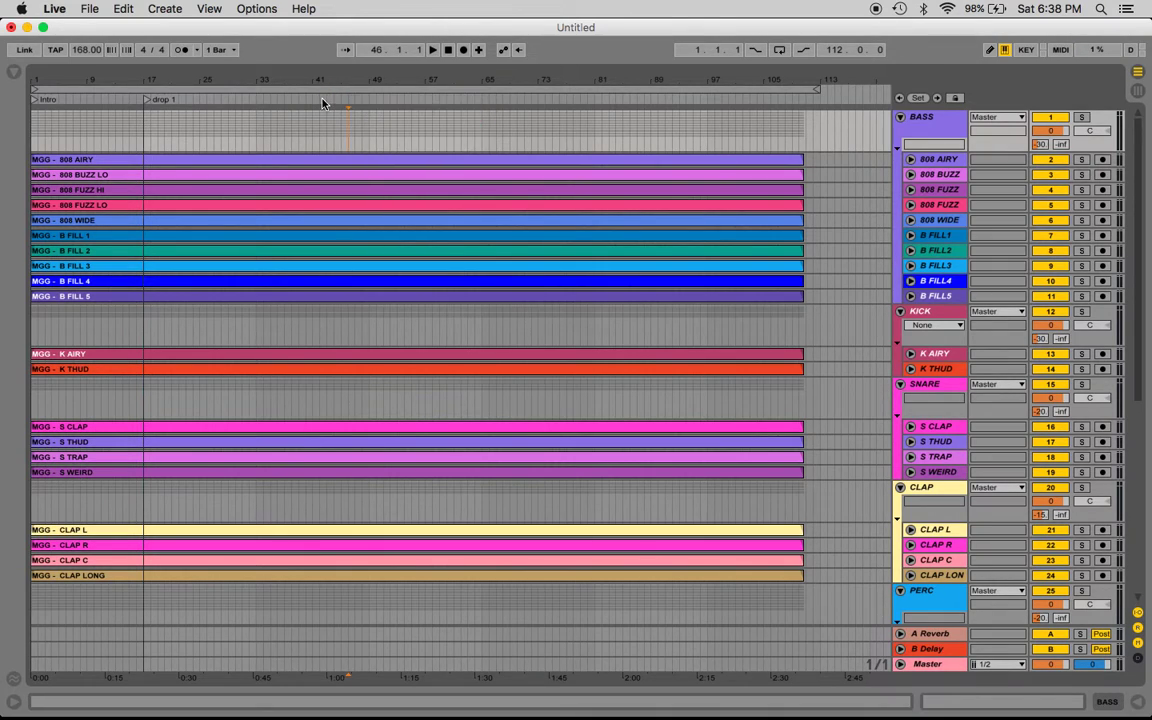
right_click(340, 99)
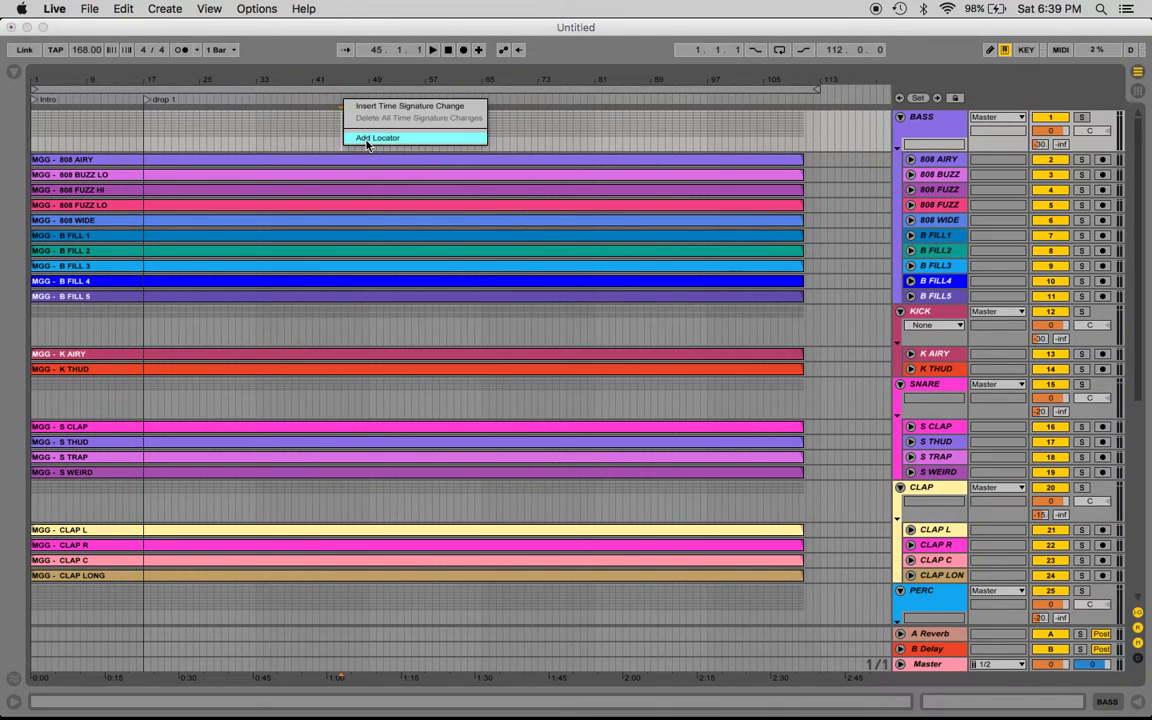
click(367, 137)
text(U)
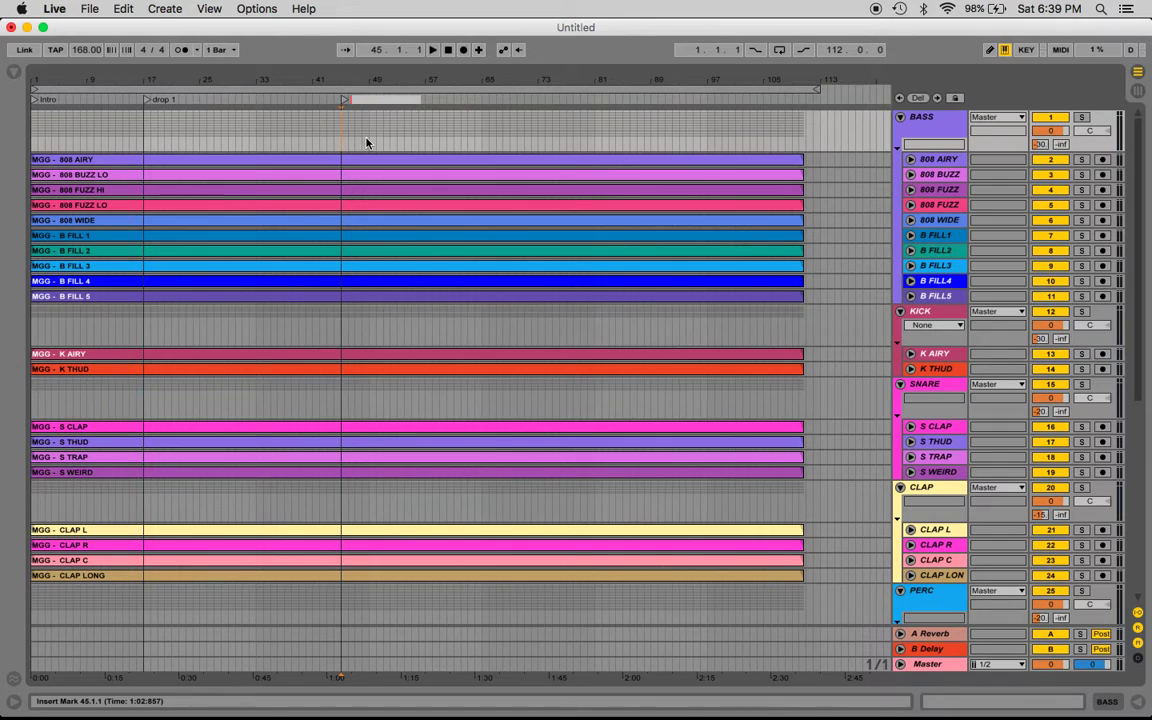
text(UILD UP HERE)
key(super+a)
text(DRUMS STOP)
key(BackSpace)
key(BackSpace)
key(BackSpace)
key(BackSpace)
key(BackSpace)
key(BackSpace)
key(BackSpace)
key(BackSpace)
key(BackSpace)
key(BackSpace)
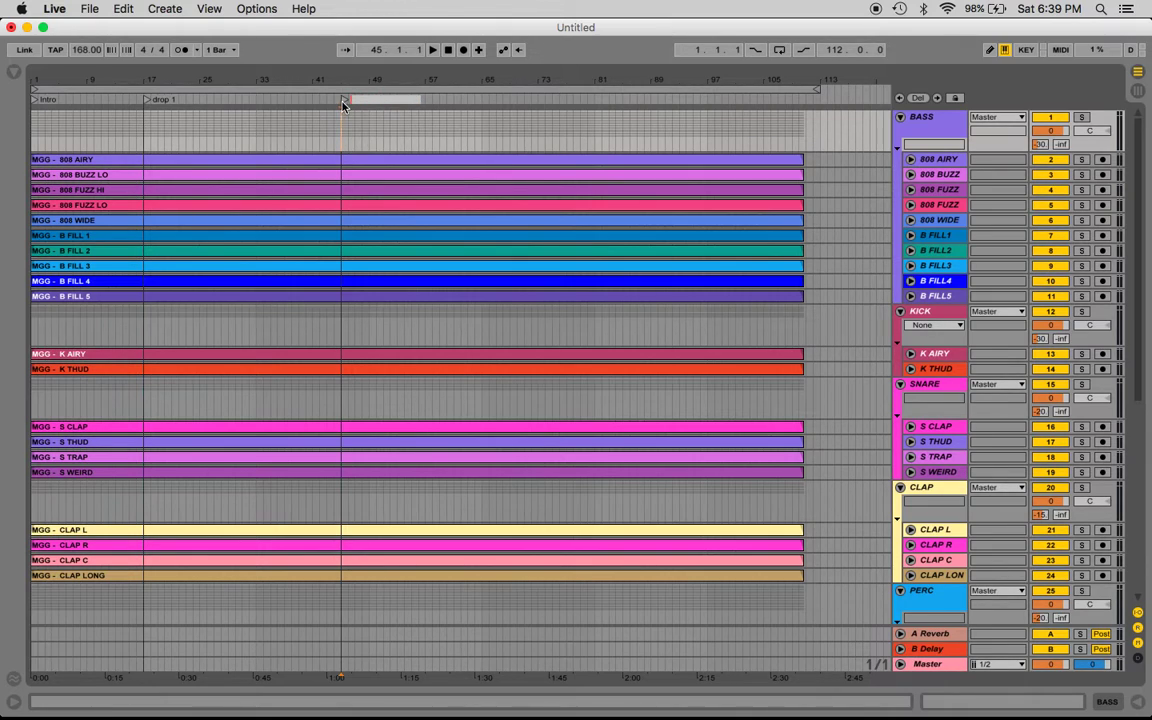
key(Return)
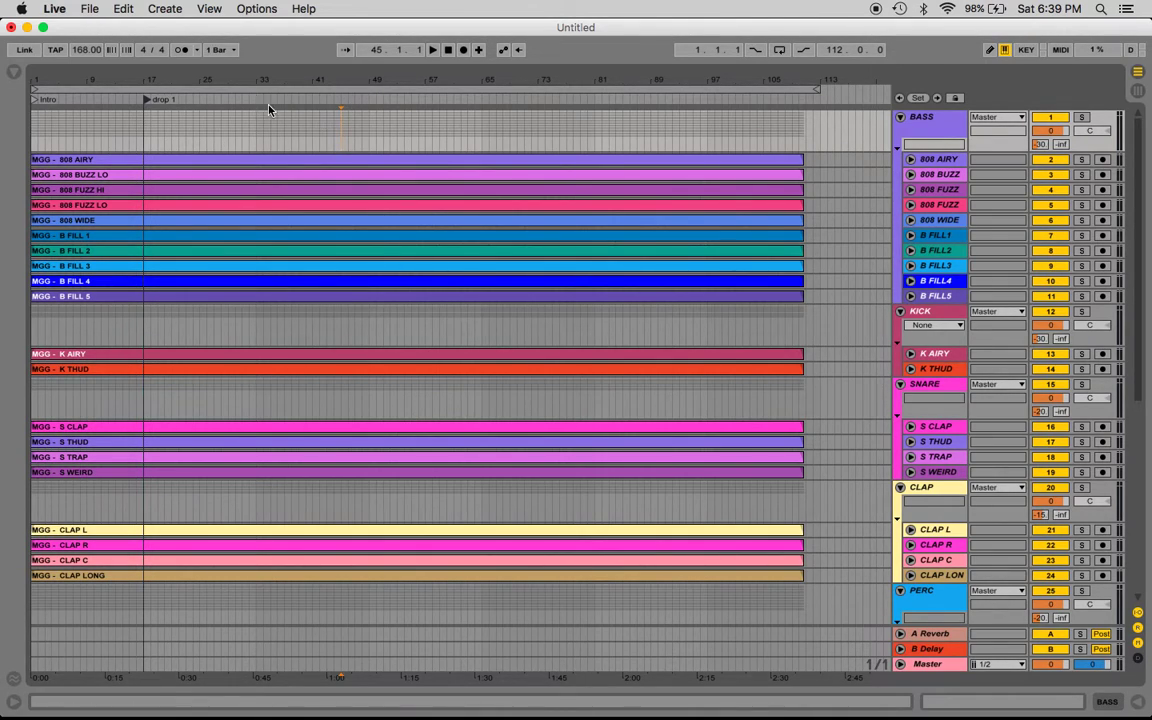
Step: Audition the arrangement from bar 33 and from bar 25, checking bars 10–17
click(257, 140)
key(space)
key(space)
click(88, 136)
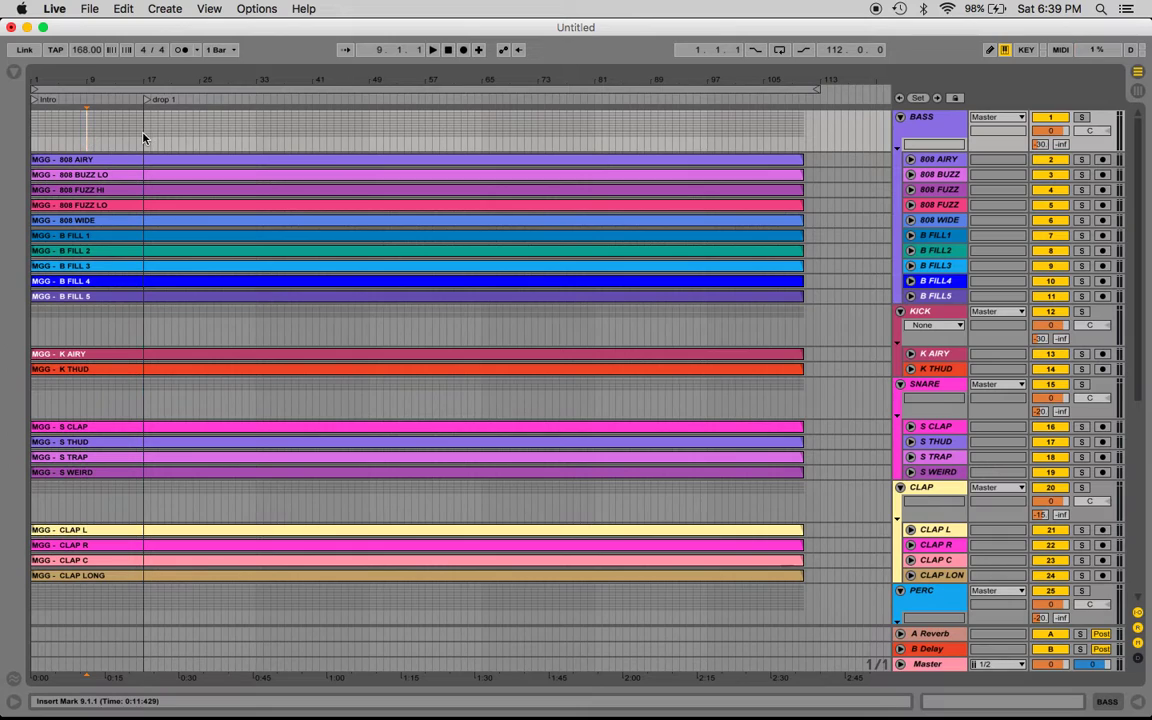
drag(144, 134, 33, 130)
click(128, 122)
click(206, 141)
click(147, 130)
click(203, 131)
key(space)
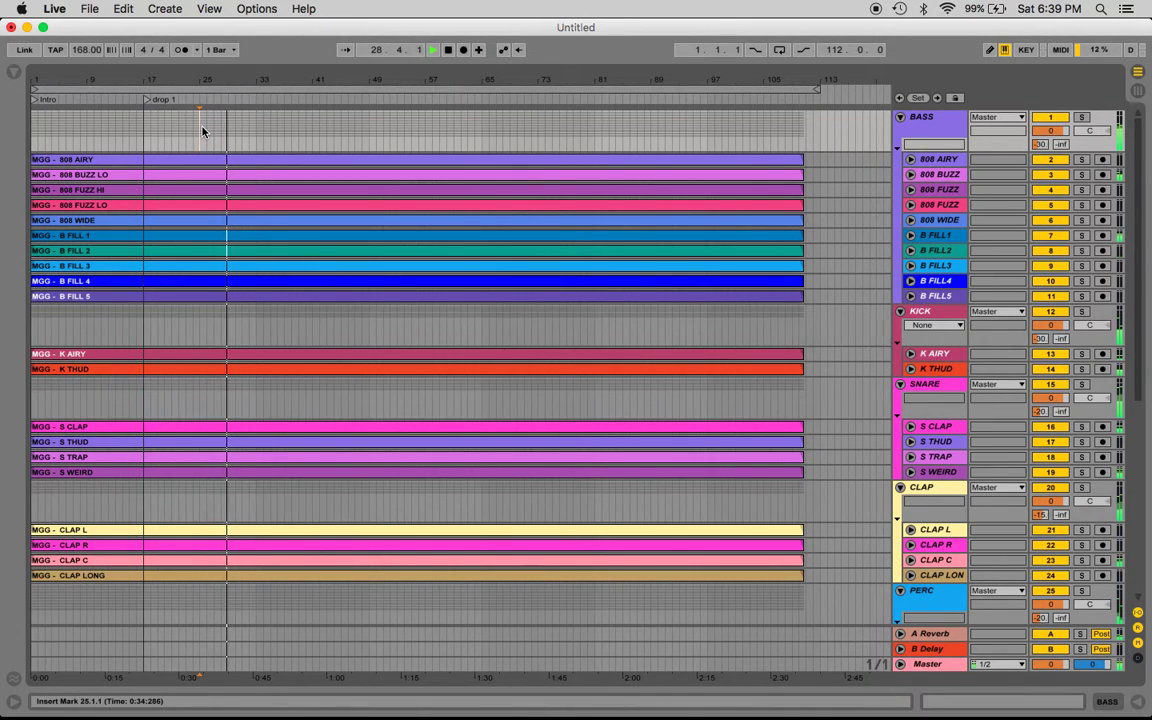
key(space)
Step: Play from bar 33 to audition the upcoming section
click(258, 137)
drag(149, 140, 180, 137)
click(250, 141)
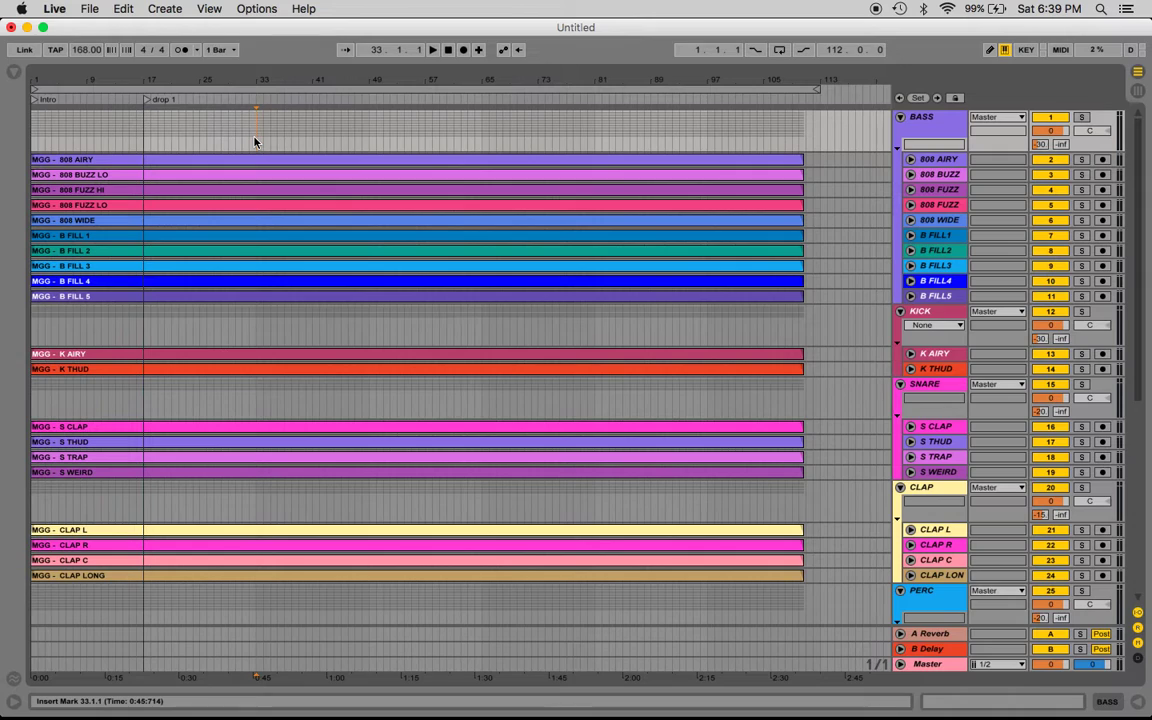
key(space)
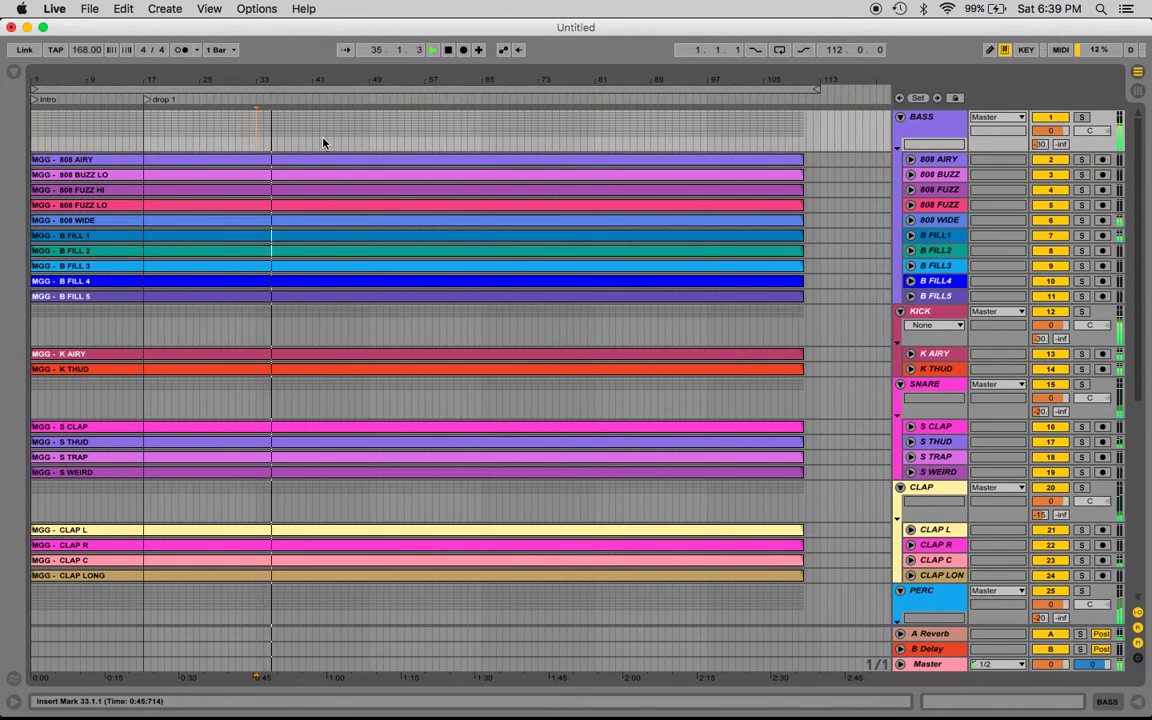
key(space)
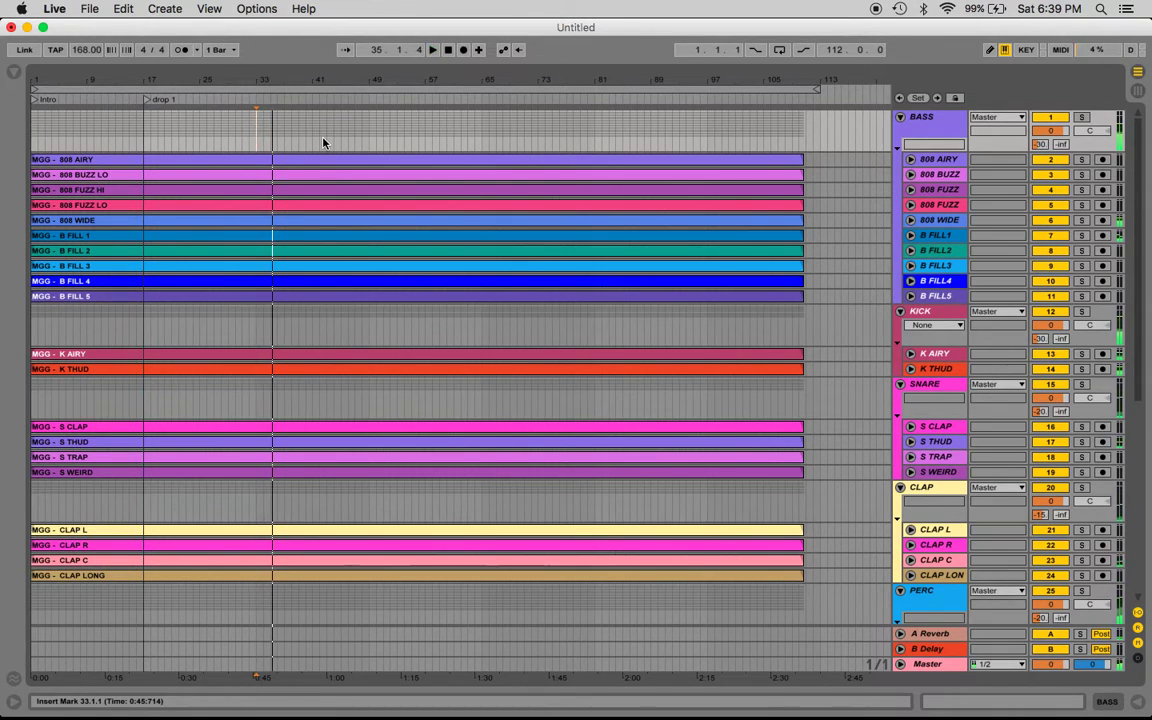
Step: Add a locator named Drop 1 Var at bar 33
right_click(256, 97)
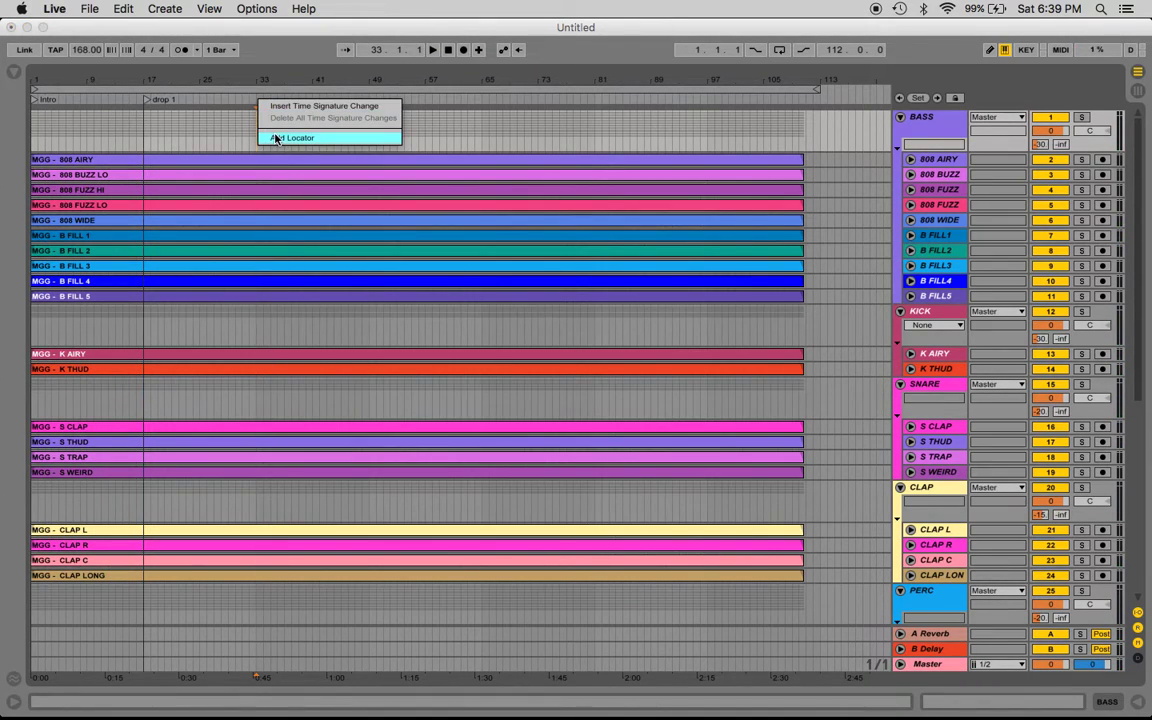
click(275, 137)
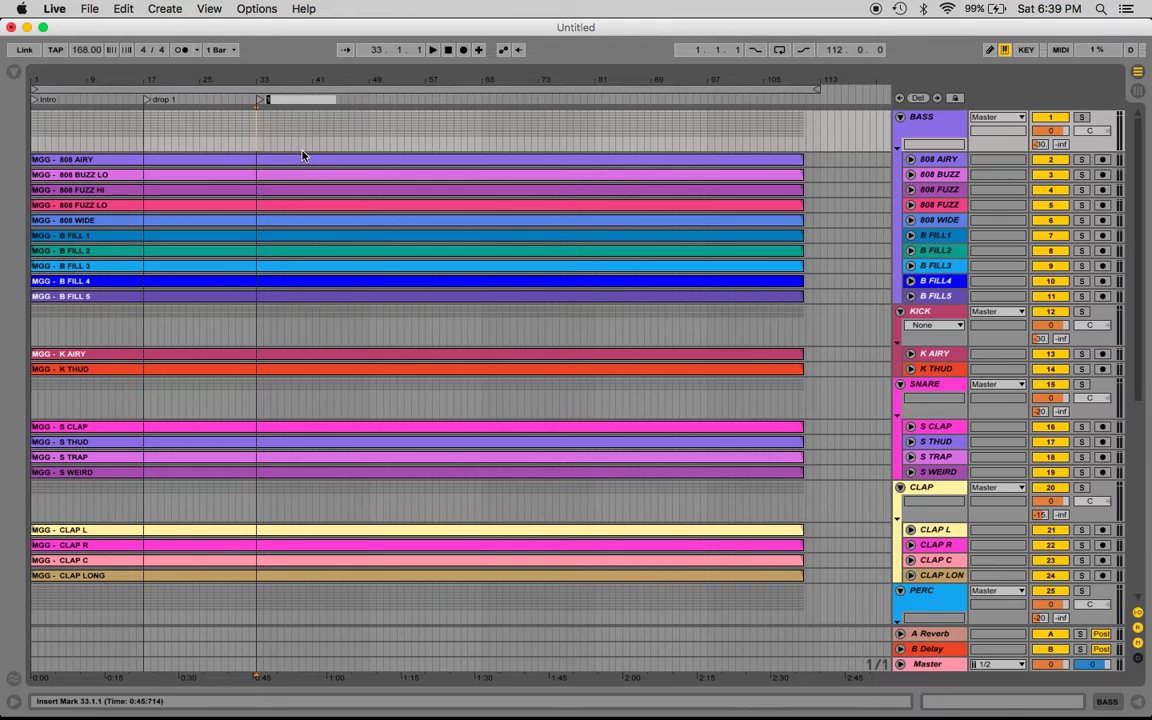
text(Drop 1 Var)
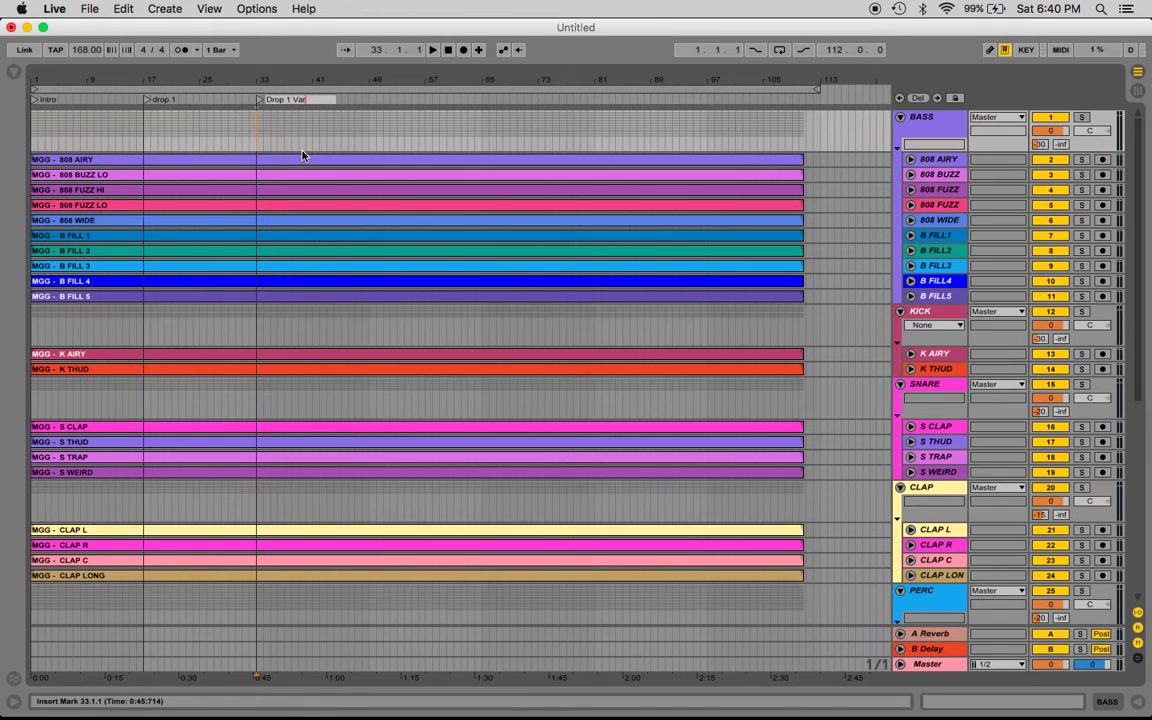
key(Return)
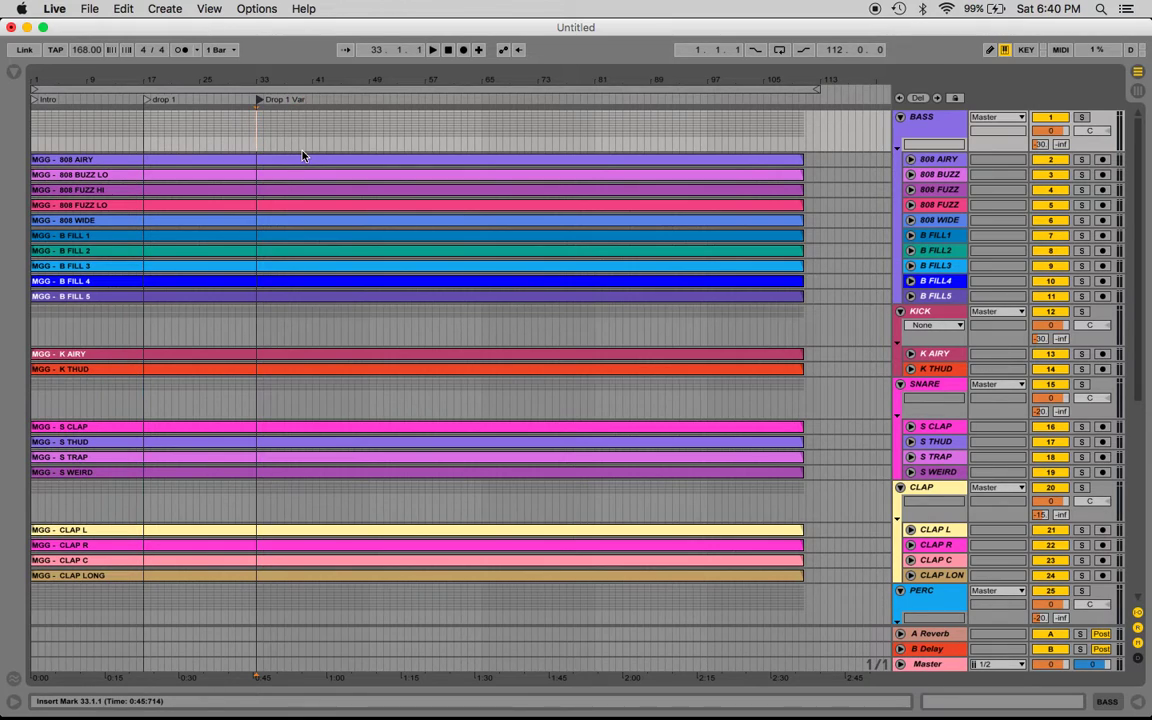
Step: Rename the bar-17 locator to Drop 1 with Cmd+R
click(147, 101)
key(space)
key(super+r)
text(Drop 1)
key(Return)
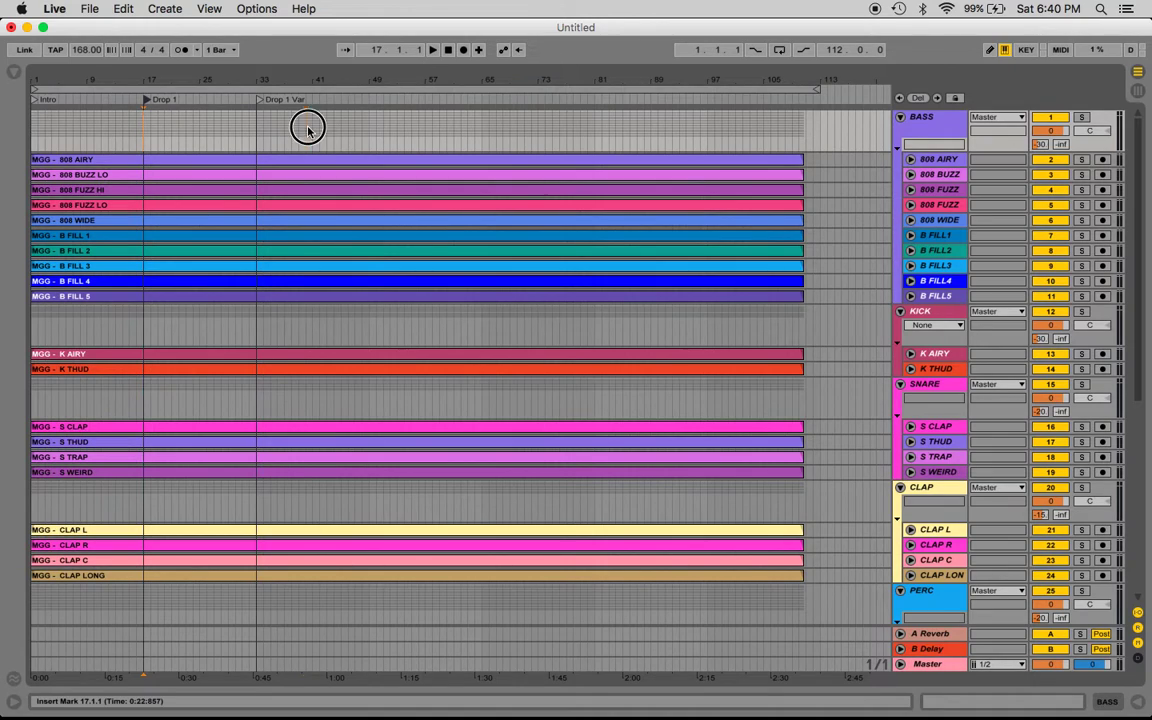
Step: Hear the transition from bar 41, then add a locator named Drop 2 at bar 49
click(370, 130)
click(313, 121)
key(space)
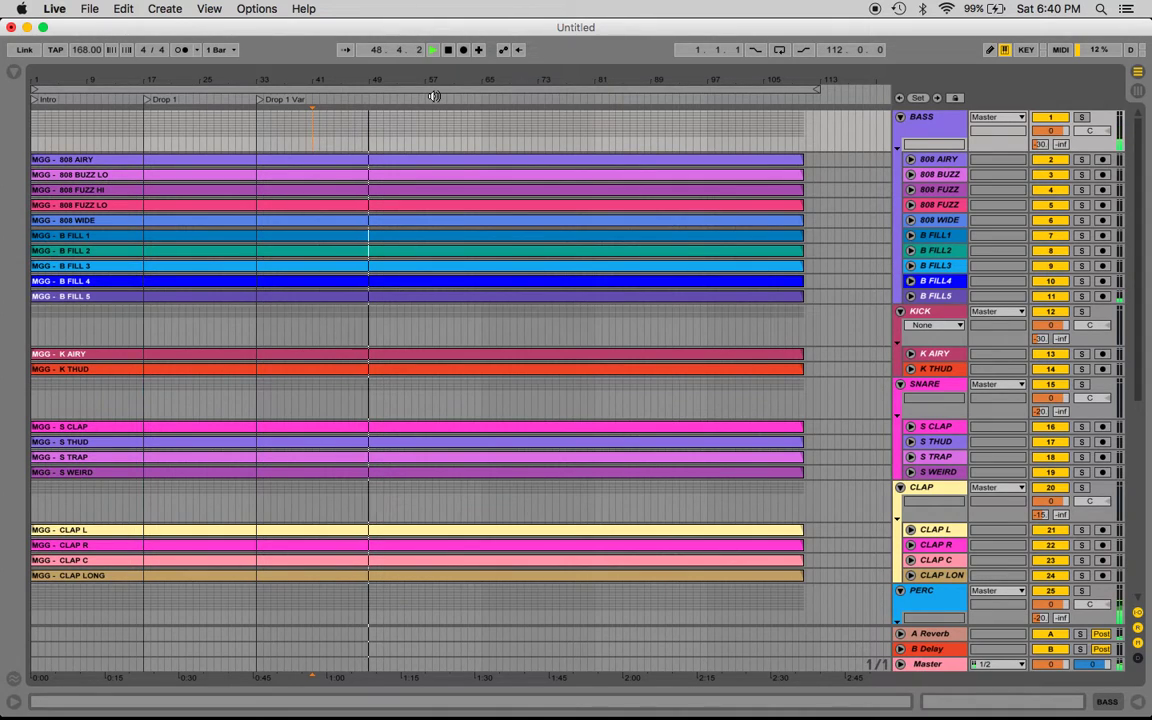
right_click(371, 100)
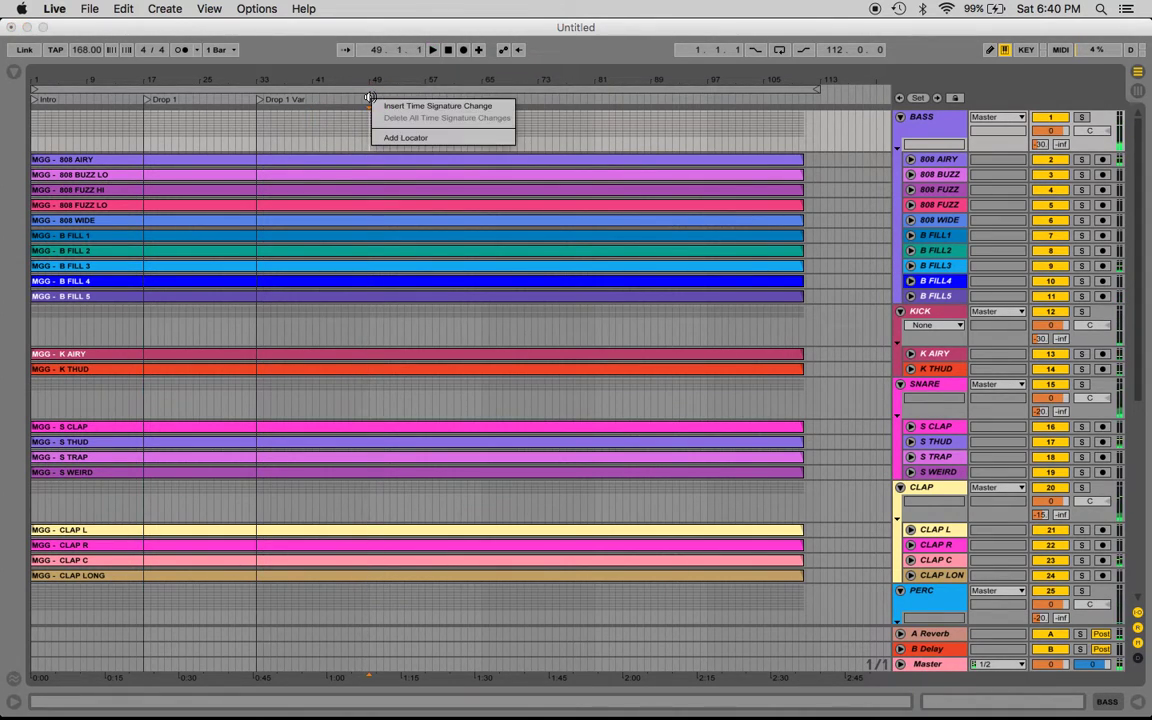
key(space)
click(398, 138)
text(D)
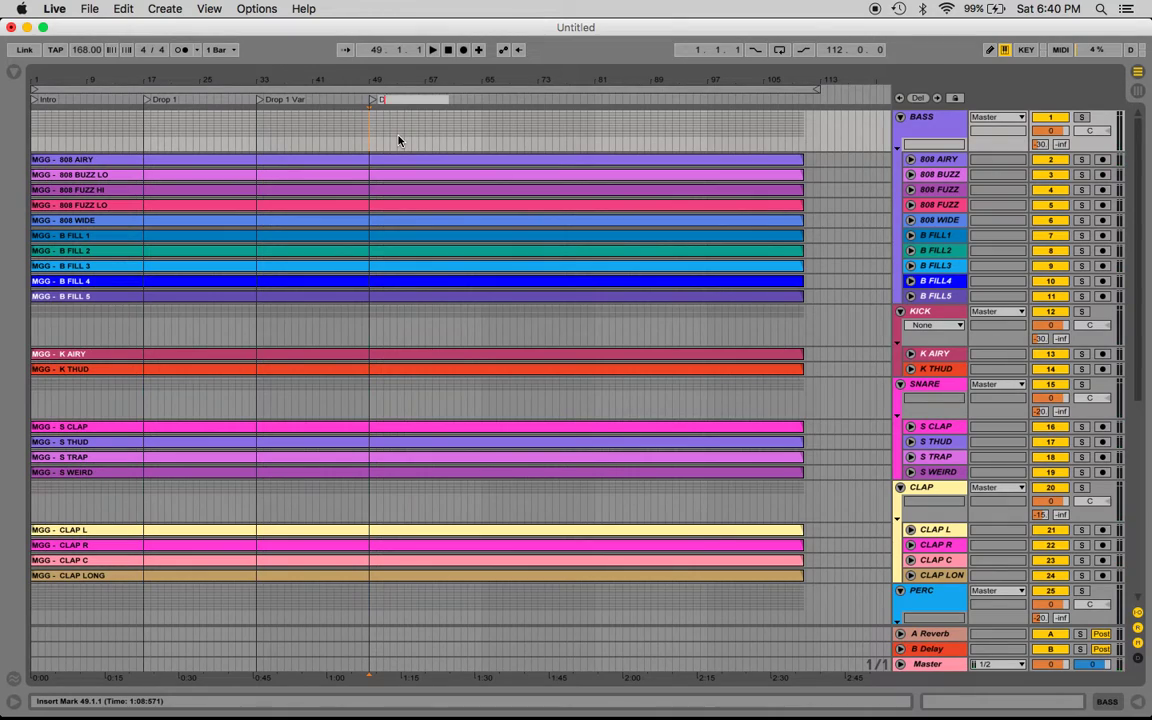
text(rop 2)
key(Return)
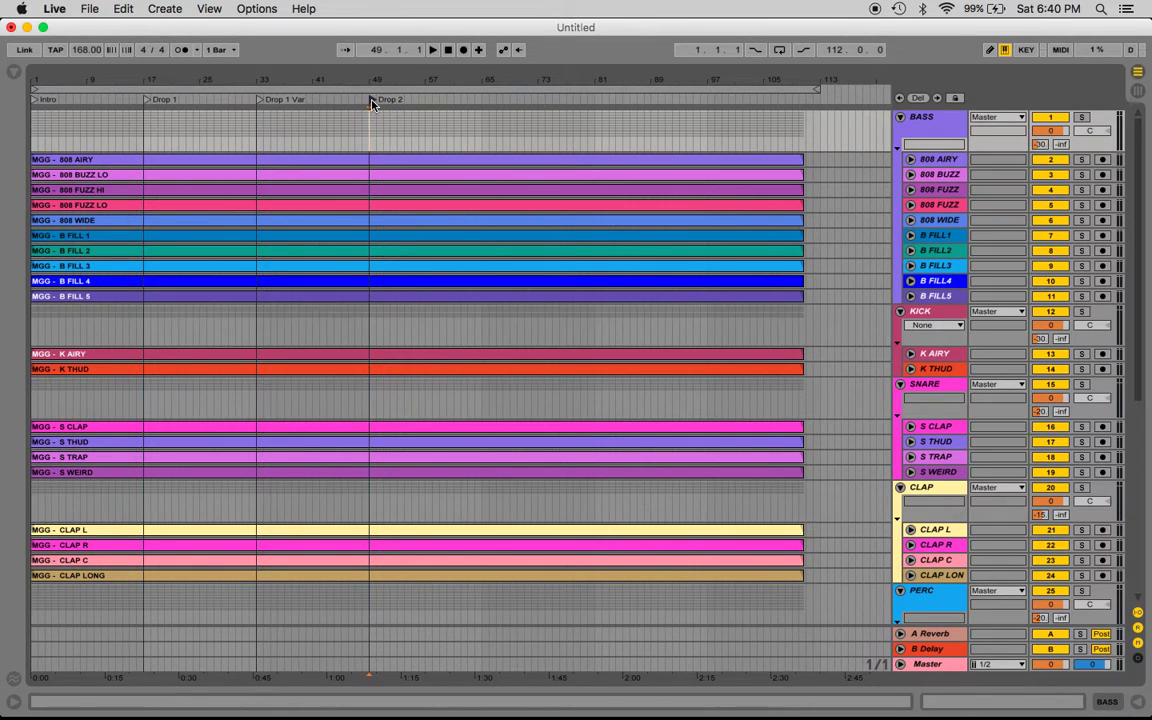
Step: Play the song from the Drop 2 marker at bar 49 and stop around bar 57
click(370, 103)
click(369, 134)
click(370, 132)
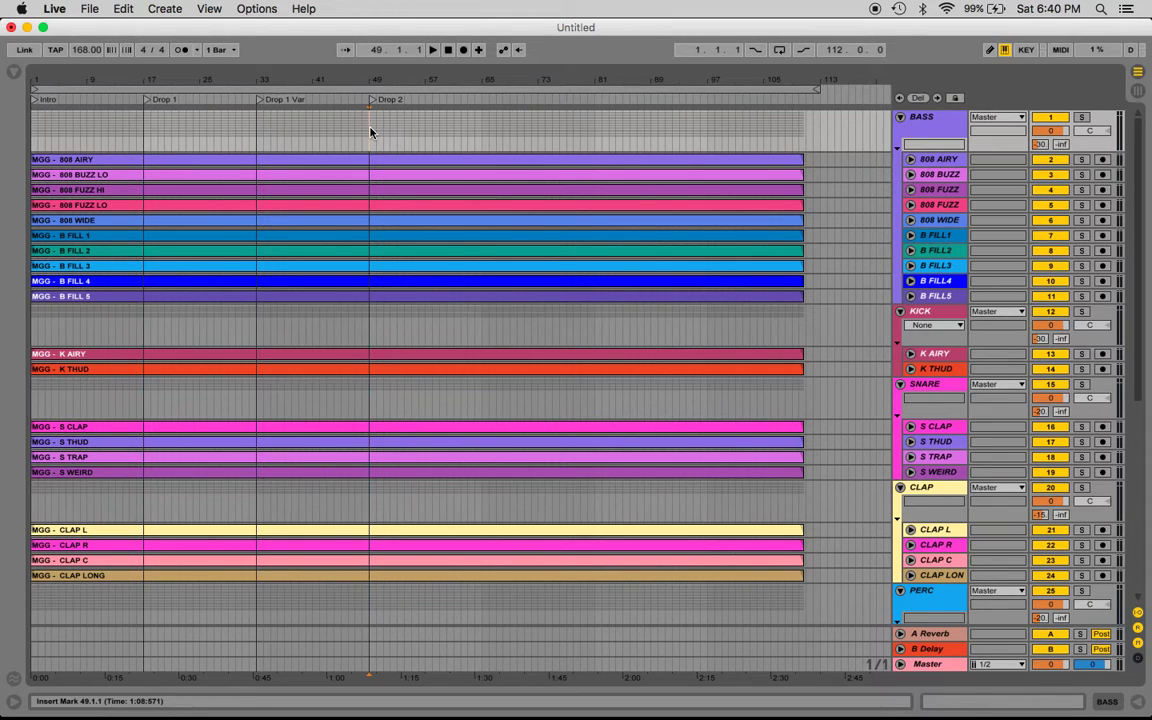
key(space)
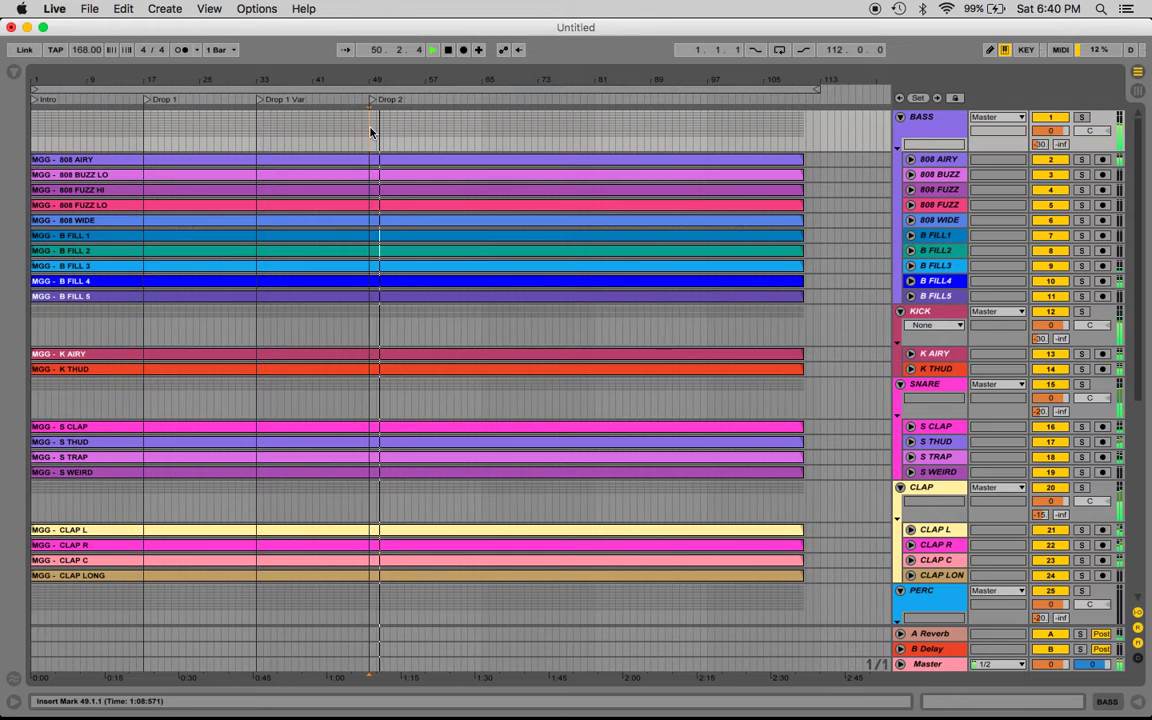
click(425, 133)
key(space)
key(space)
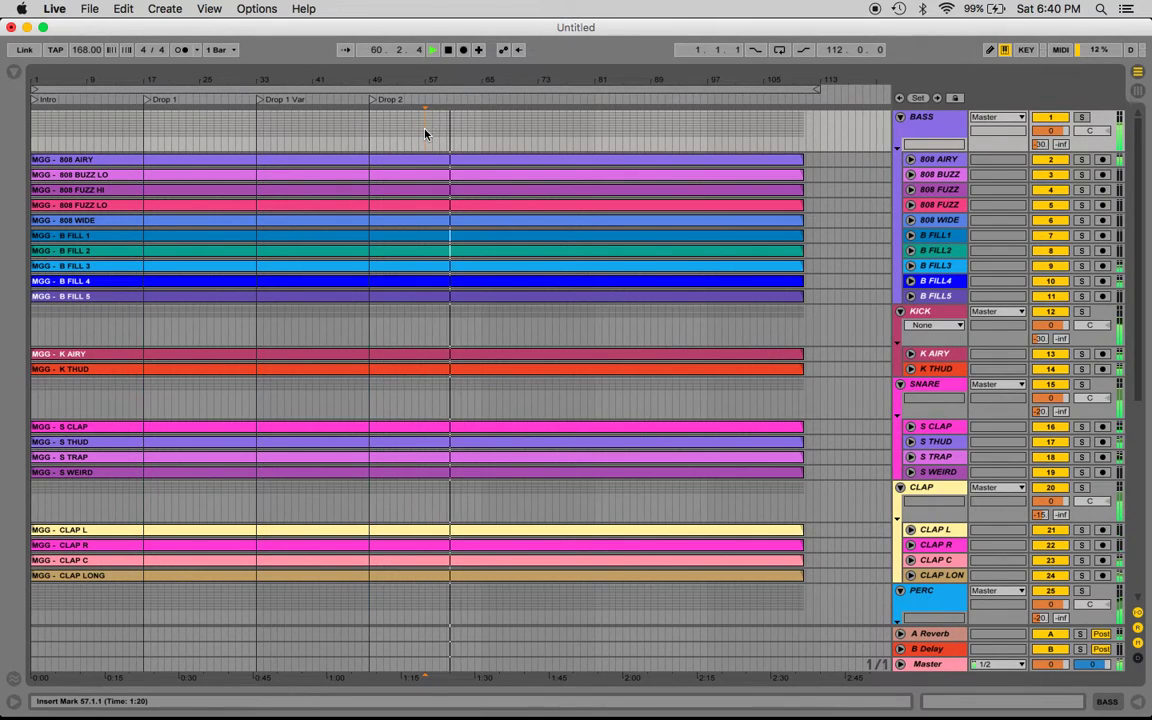
Step: Add a locator named Drop 2 Var at bar 65
right_click(482, 97)
click(510, 138)
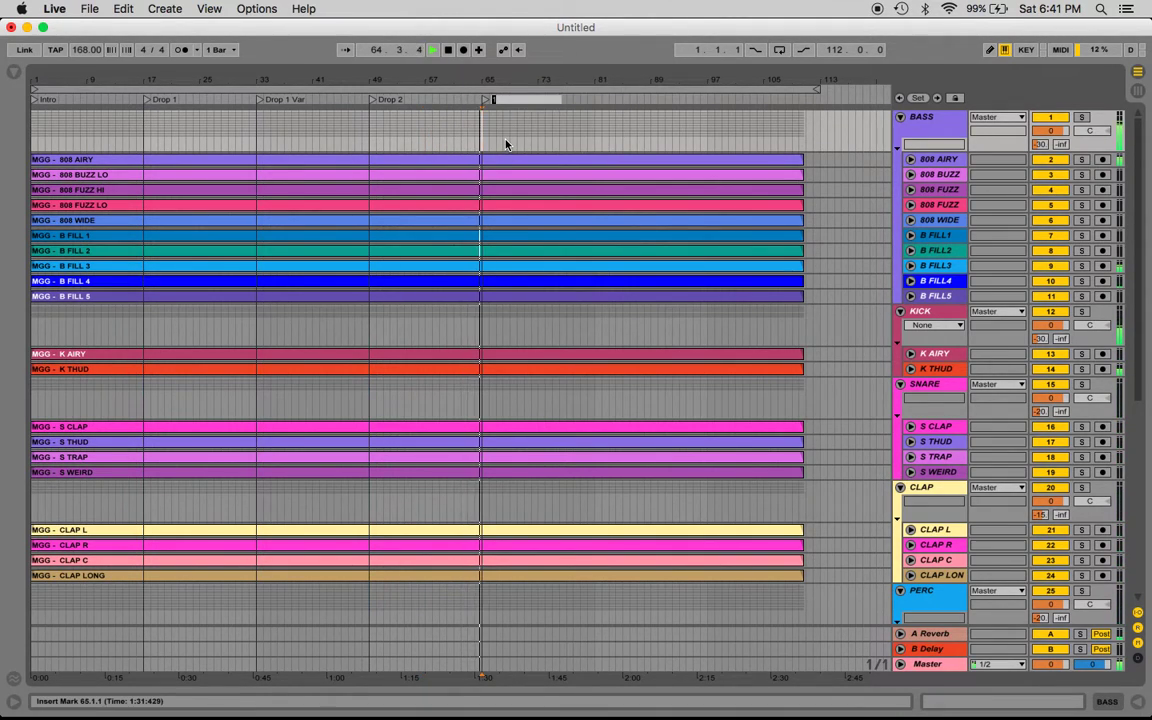
text(Drop 2 Var)
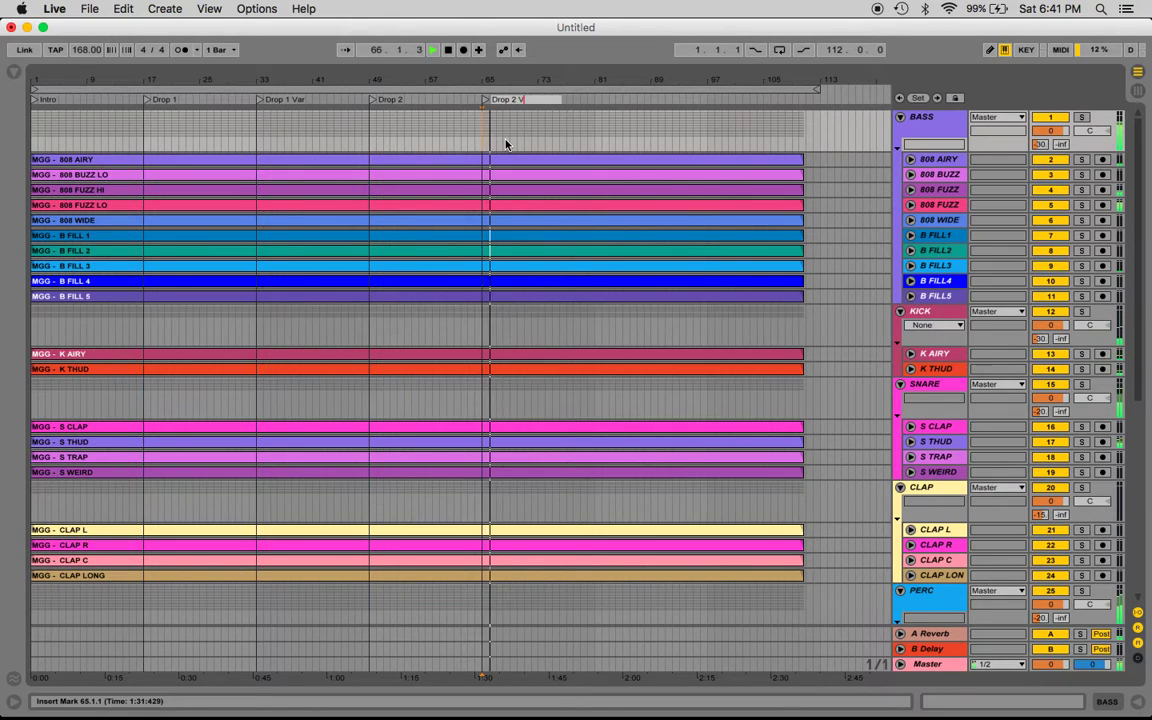
key(Return)
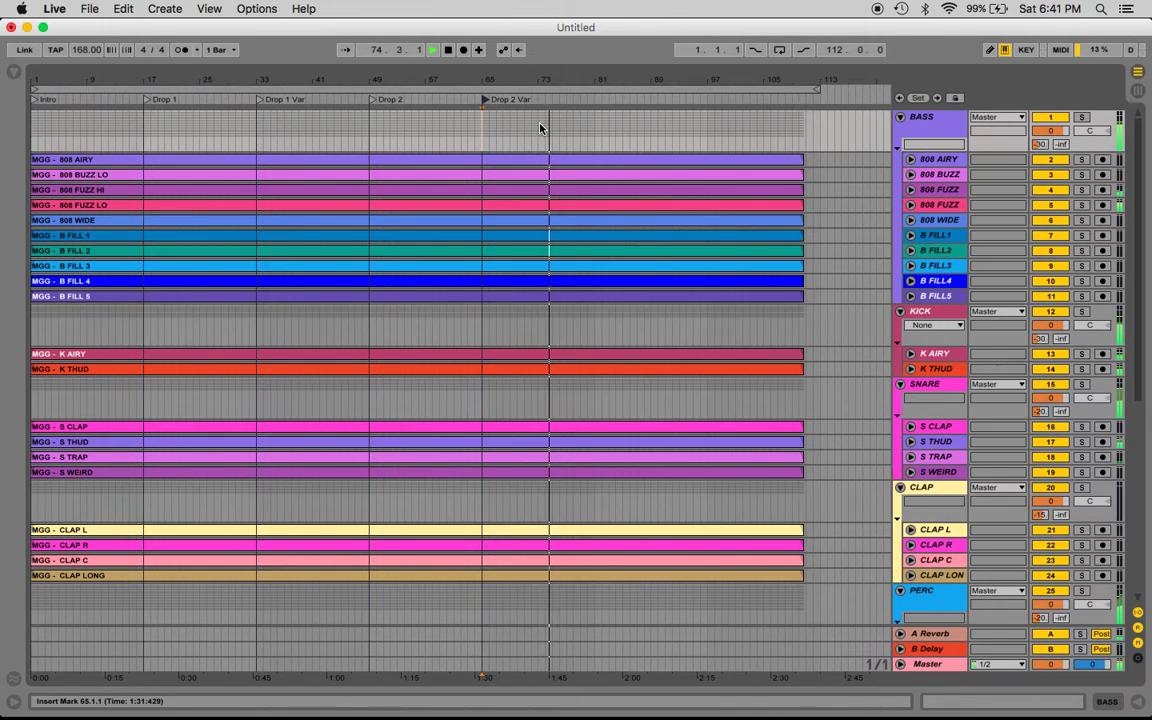
Step: Measure the spans at bars 73–81, 41–49 and 17–49, then play from bar 81
key(space)
drag(540, 123, 592, 125)
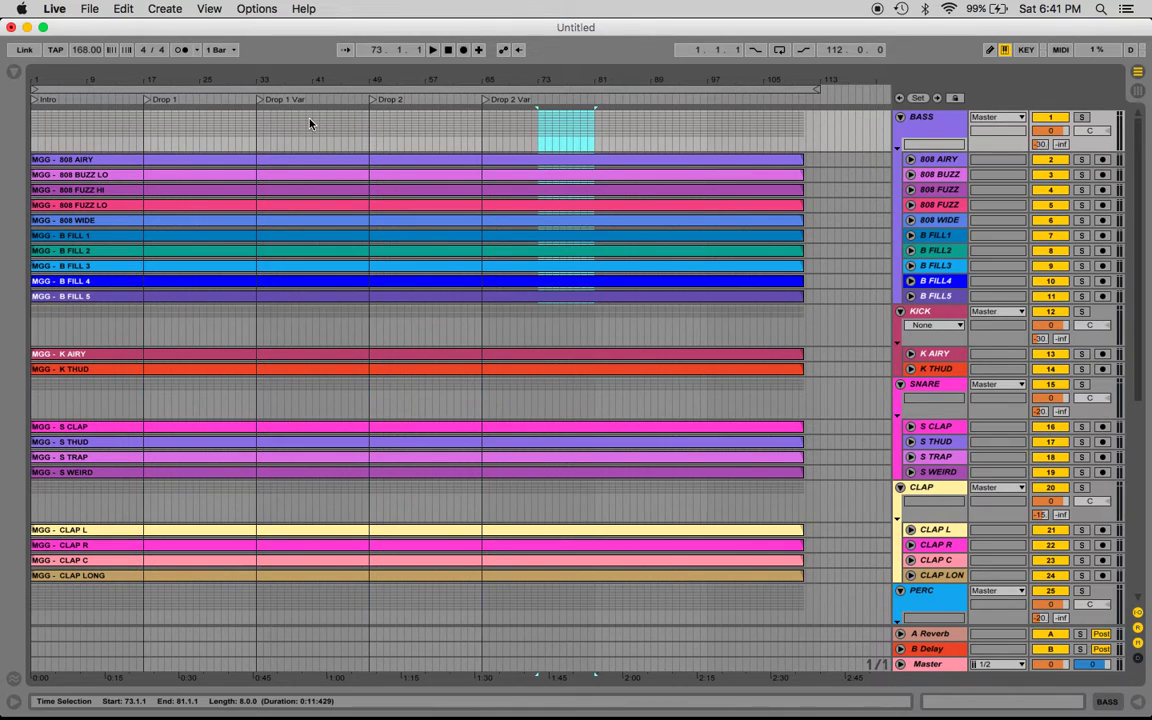
drag(311, 123, 367, 131)
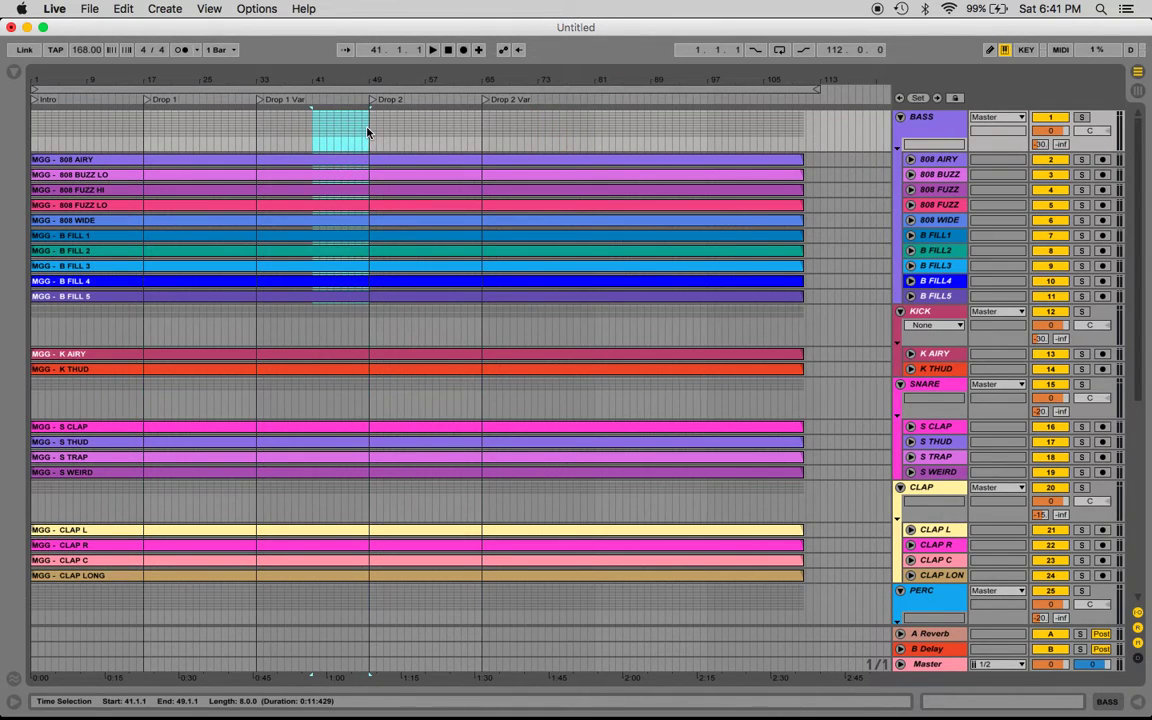
drag(145, 127, 369, 137)
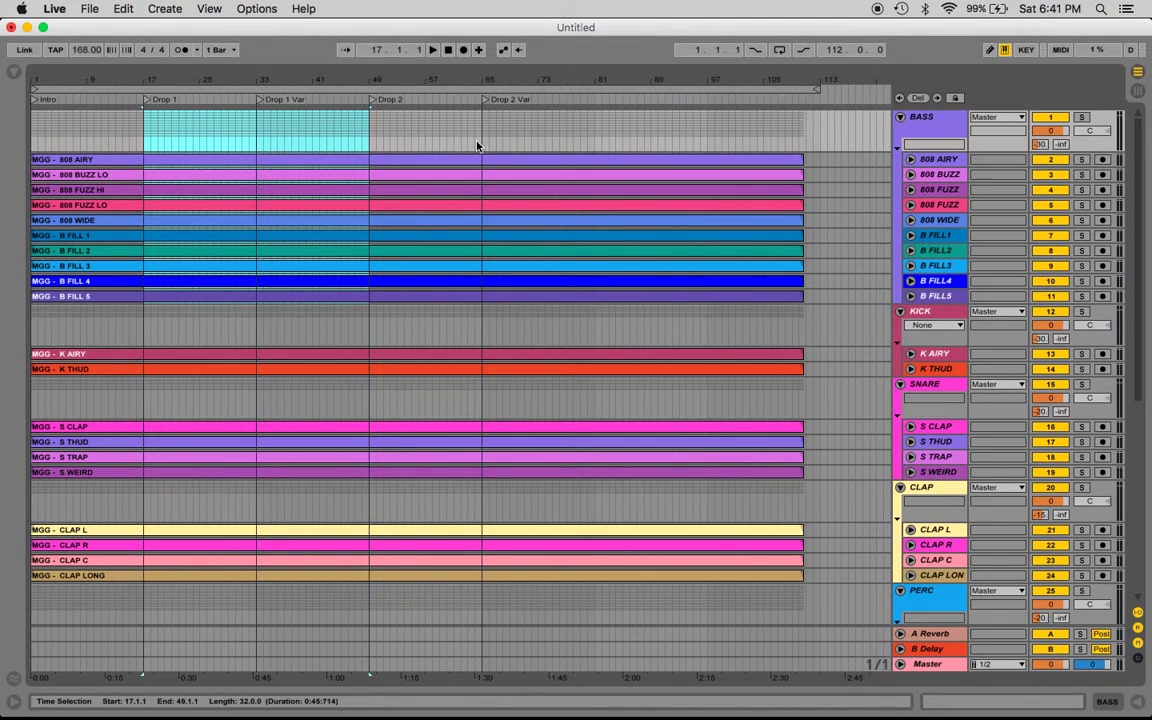
drag(538, 126, 597, 132)
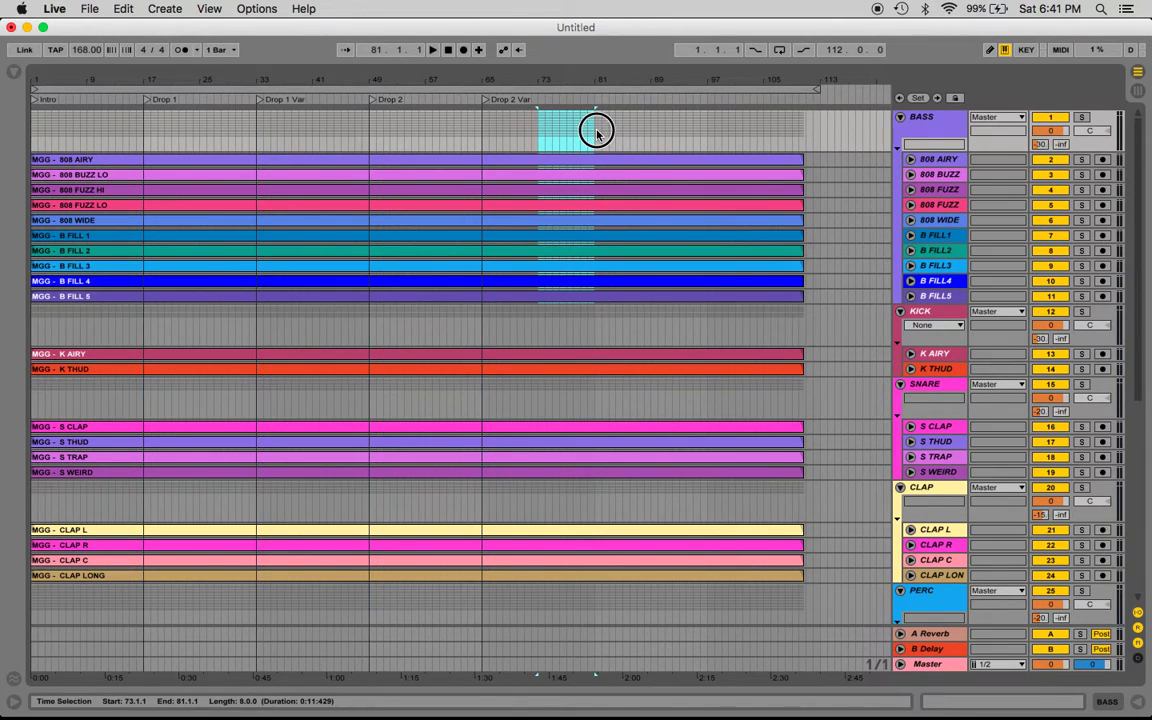
click(597, 131)
drag(597, 131, 540, 127)
click(540, 127)
click(595, 128)
key(space)
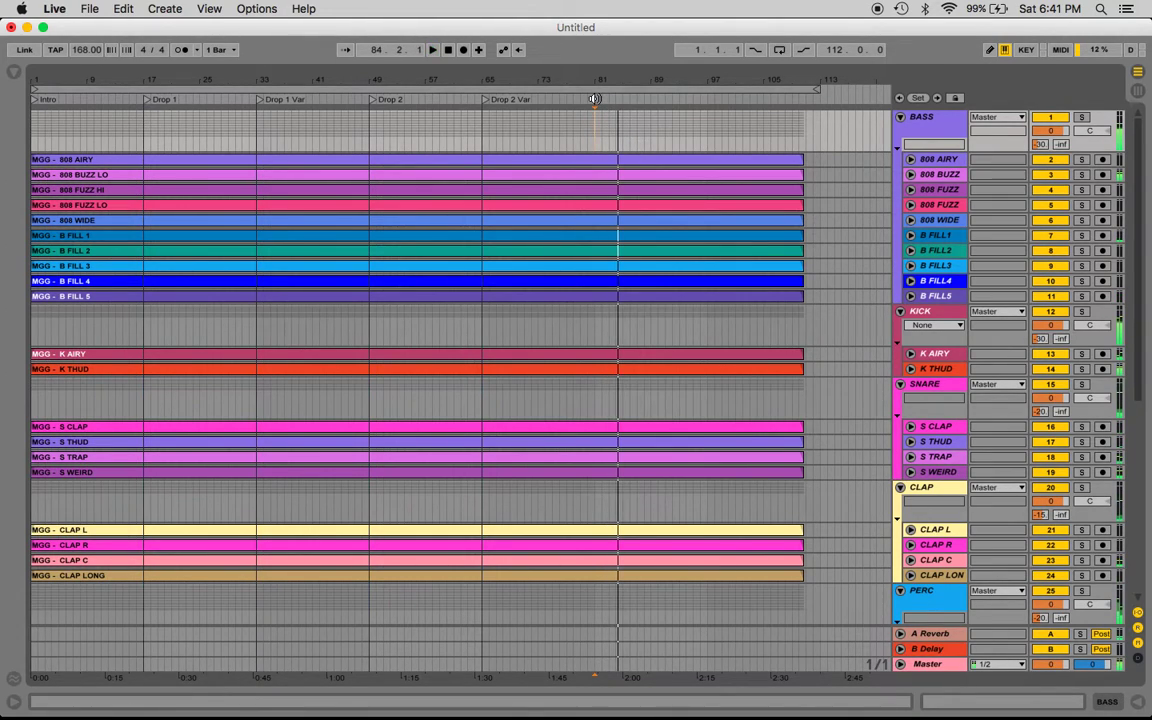
key(space)
Step: Add a locator named Drop 1 Var 2 at bar 81
right_click(595, 100)
click(631, 140)
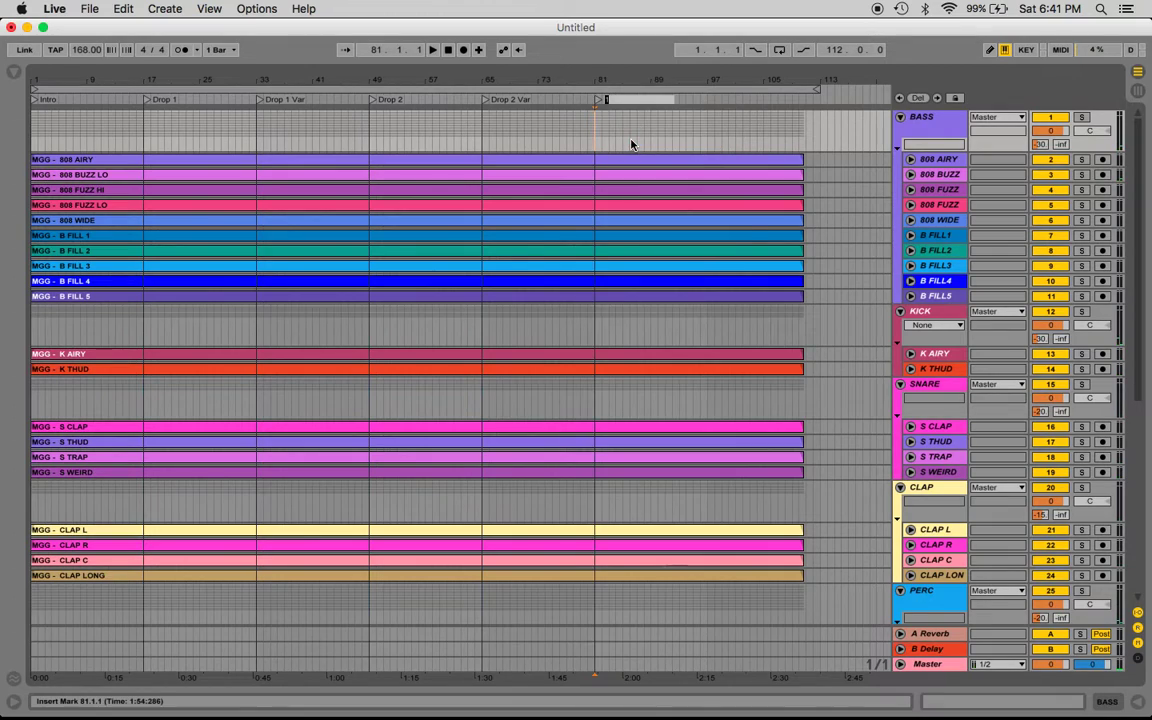
text(Drop 1 Var 2)
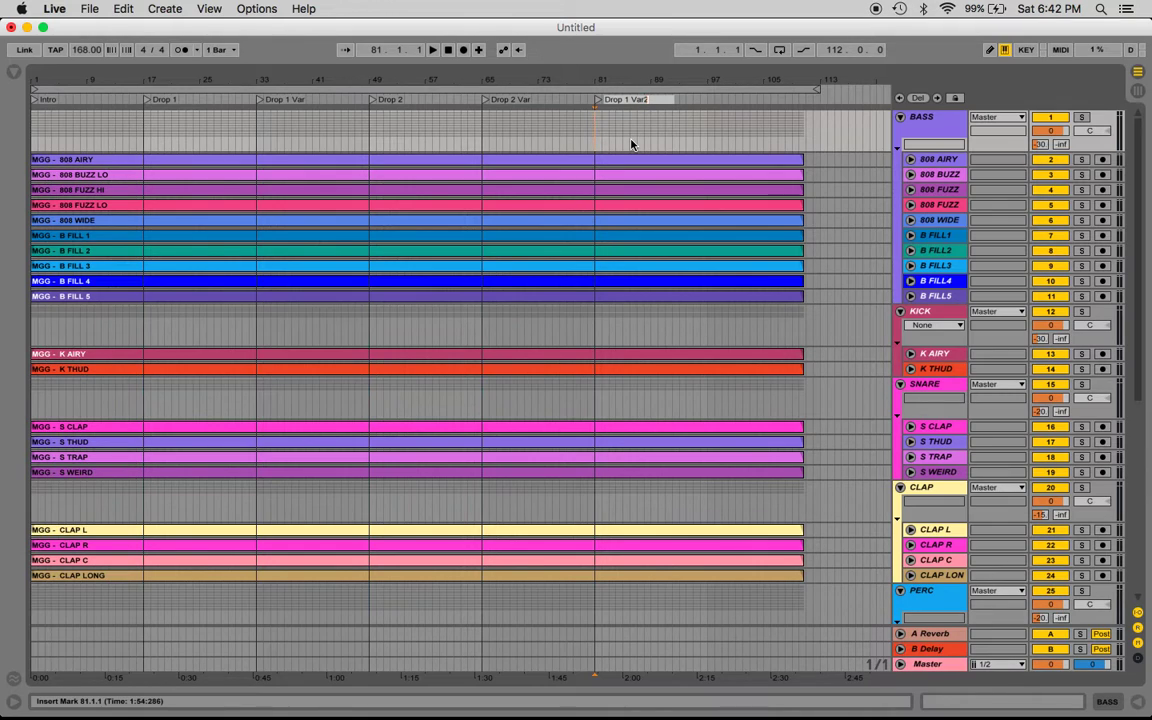
key(Return)
Step: Recheck bars 77–81, 41–49 and 73–81, leaving the start point at bar 81
click(575, 142)
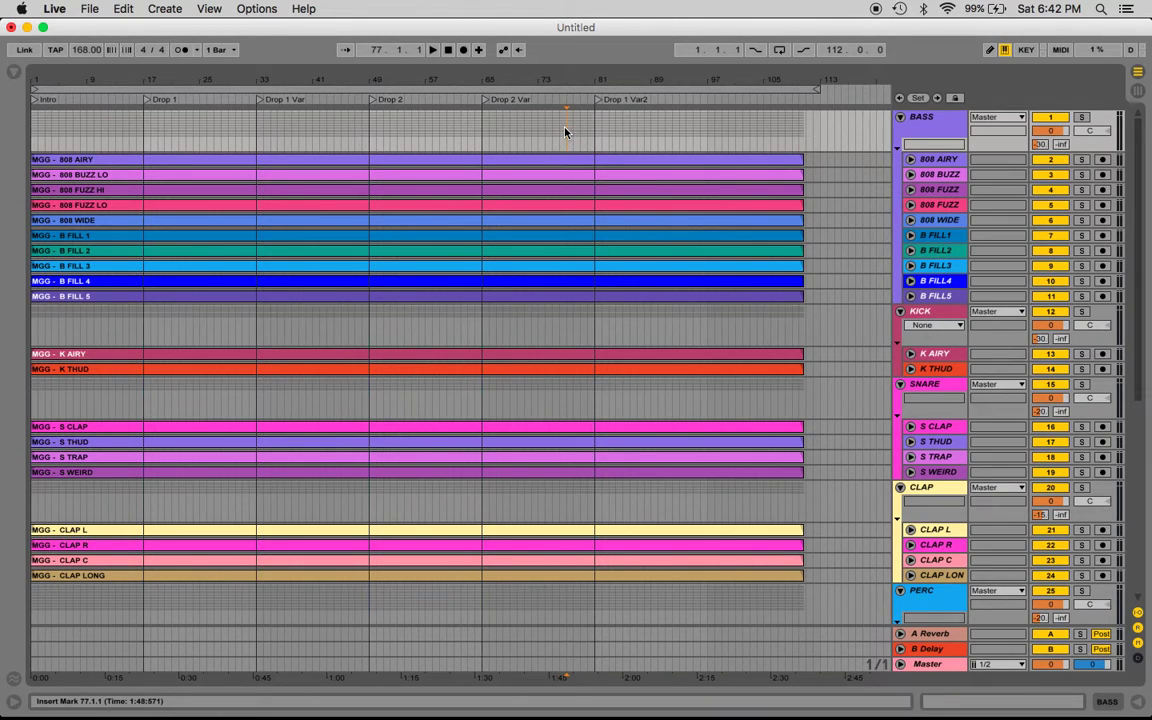
drag(565, 131, 594, 129)
click(594, 135)
drag(141, 121, 316, 155)
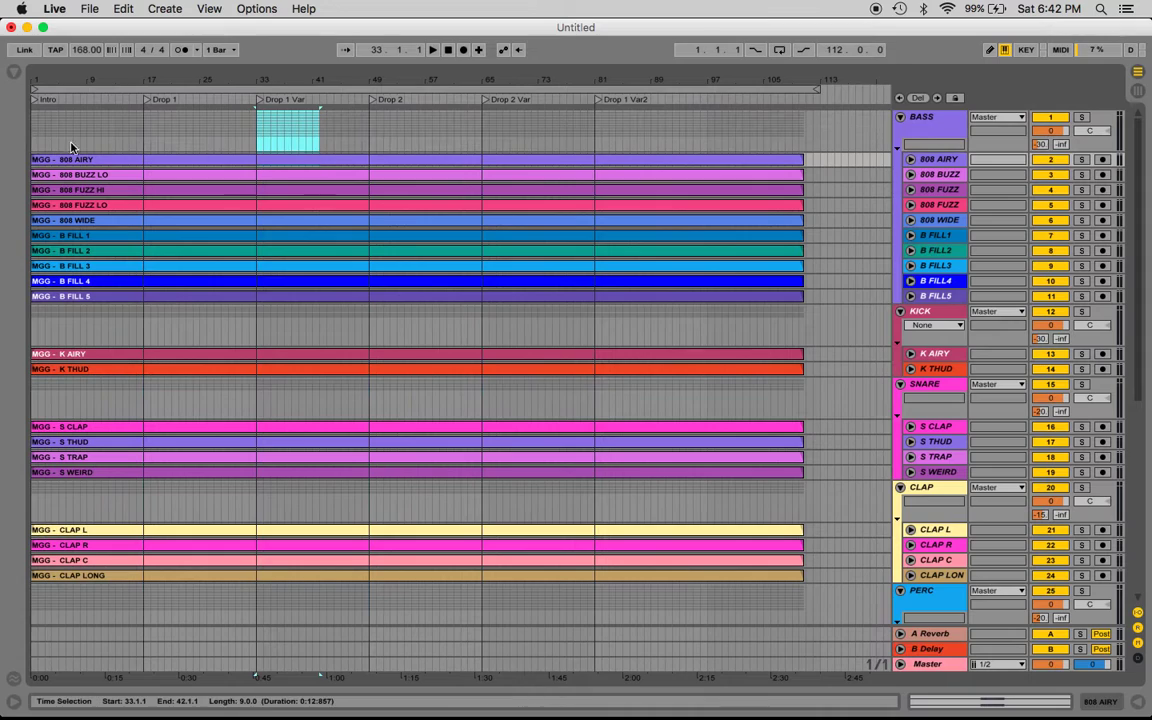
click(145, 128)
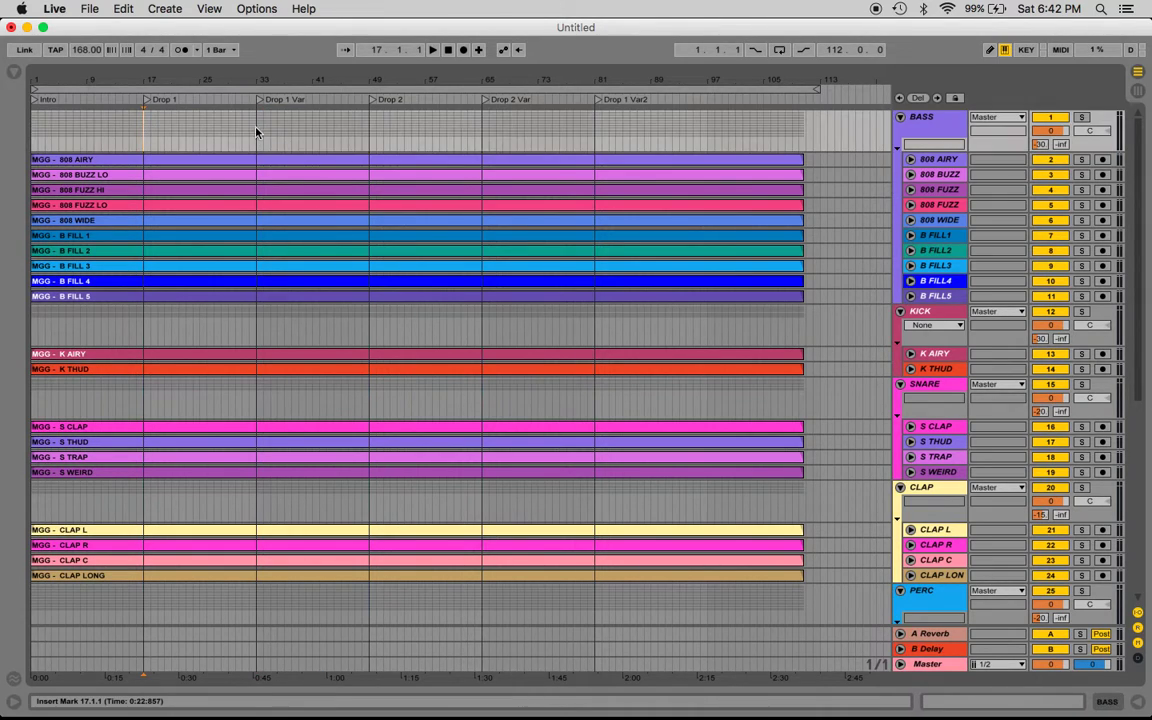
click(257, 125)
click(370, 122)
drag(309, 123, 370, 131)
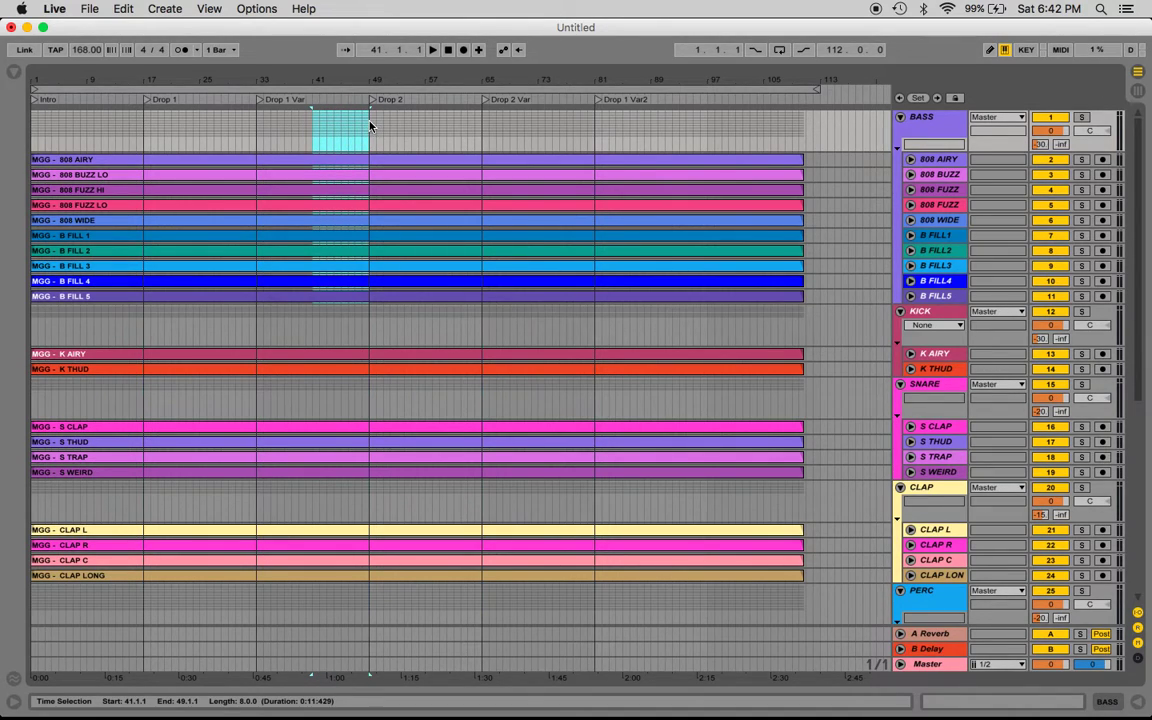
click(370, 126)
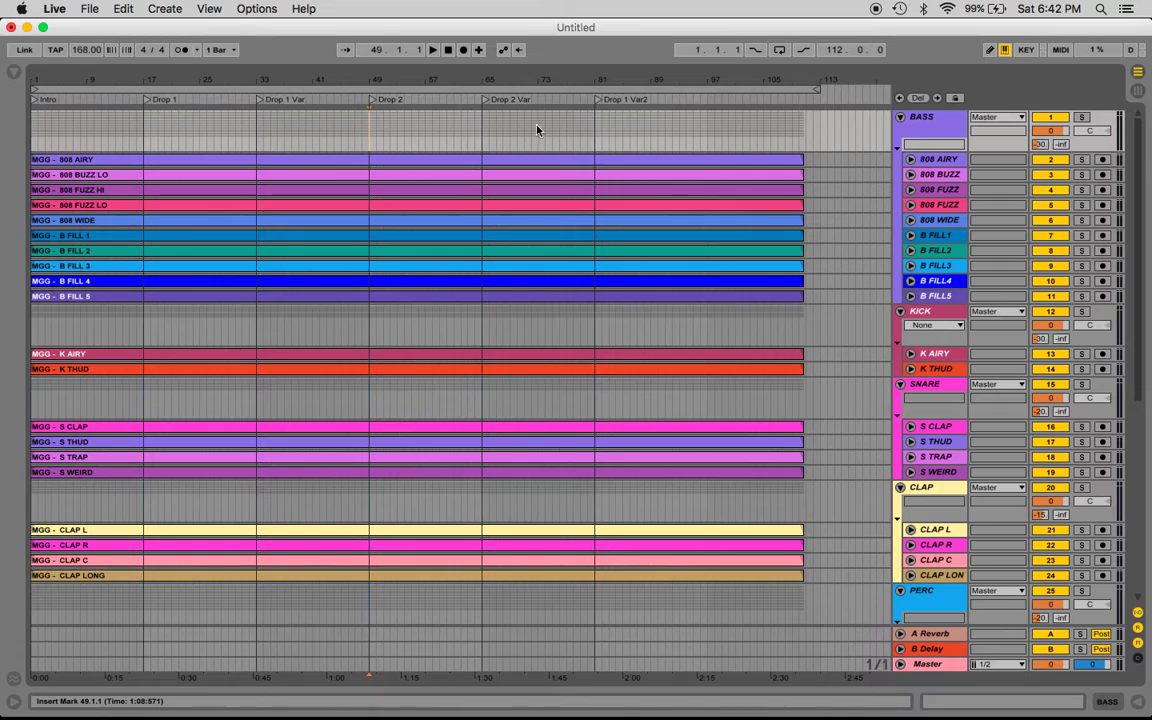
drag(538, 122, 596, 140)
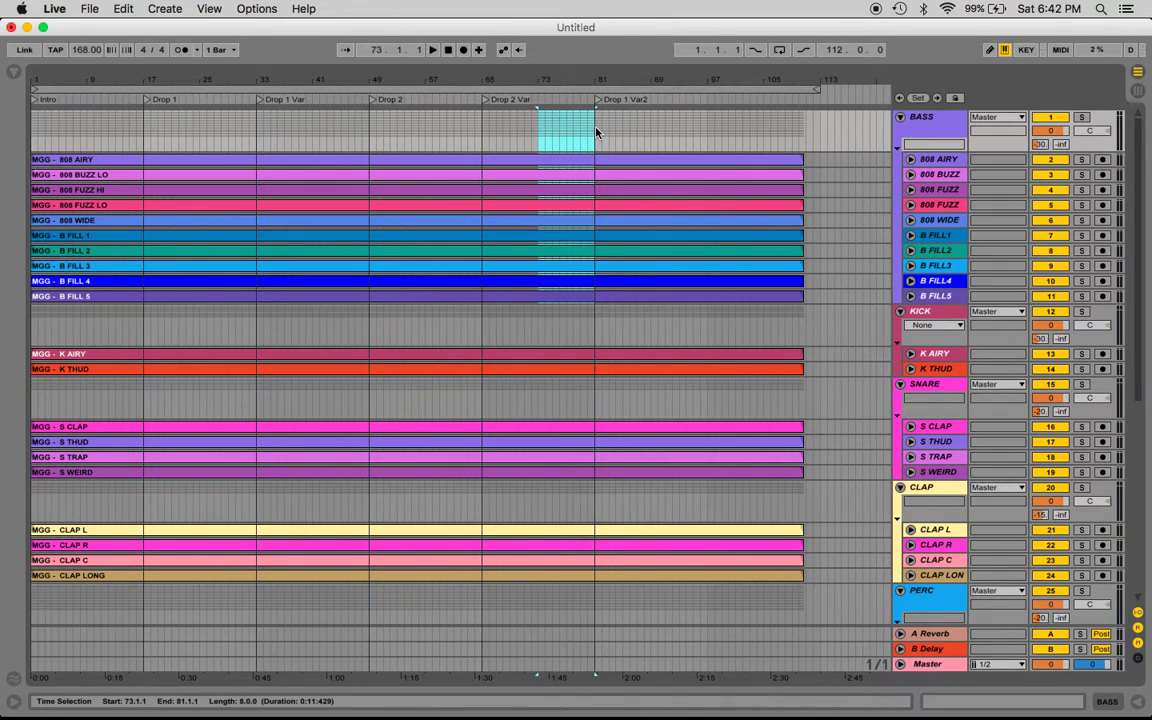
click(596, 130)
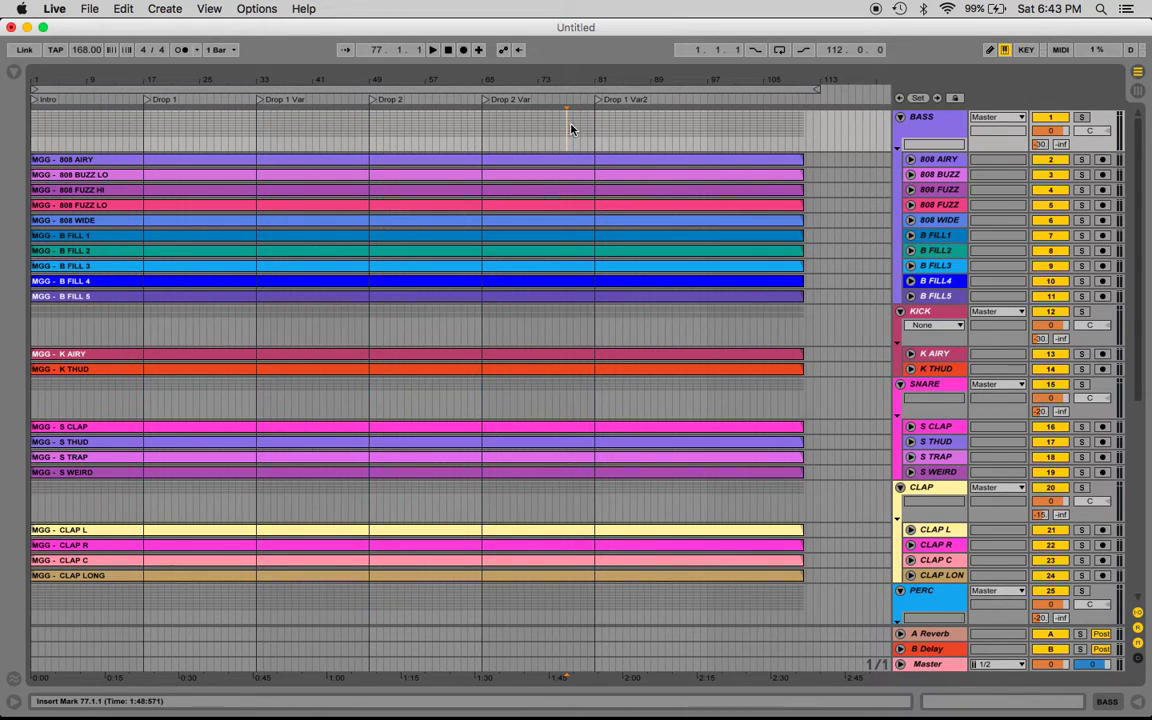
Step: Play from bar 77 into Drop 1 Var2, mark bars 81–89, and set the start at bar 97
key(space)
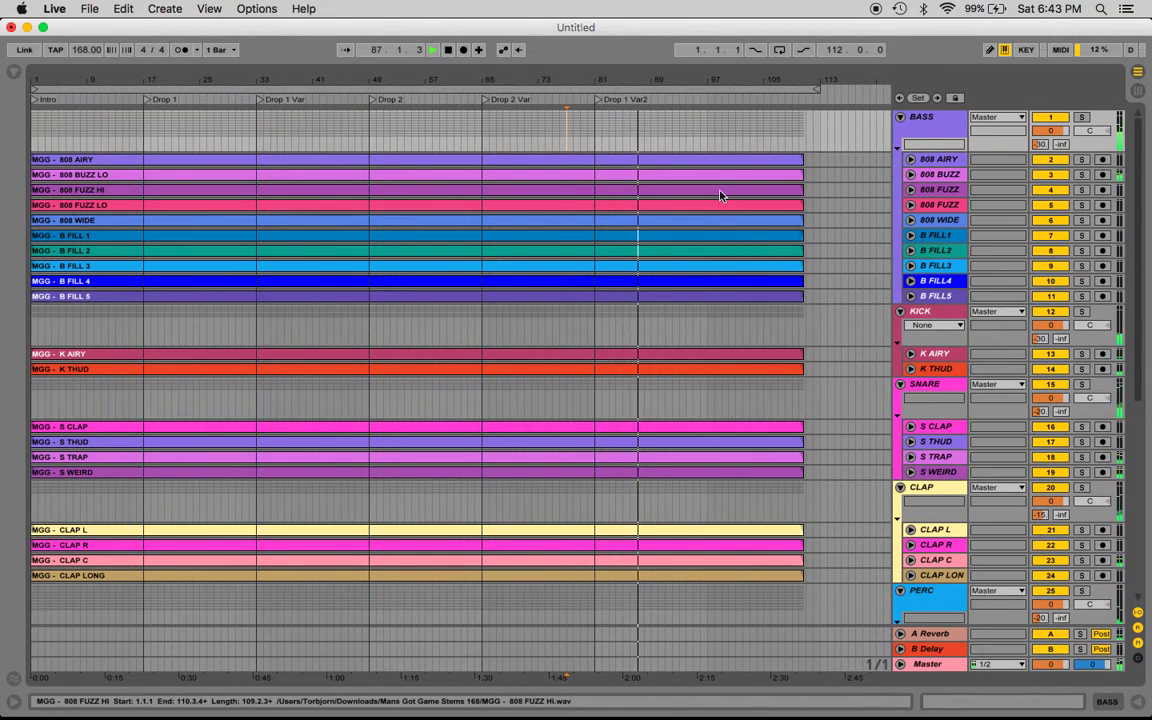
key(space)
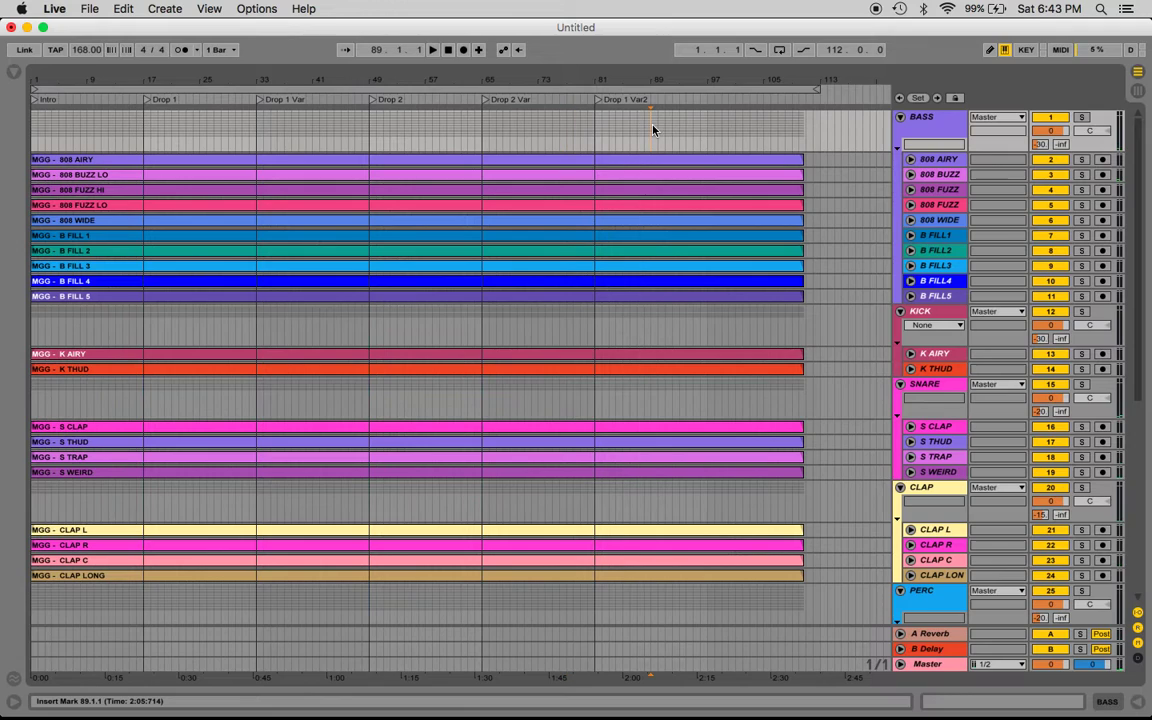
drag(650, 125, 707, 124)
click(596, 140)
click(707, 128)
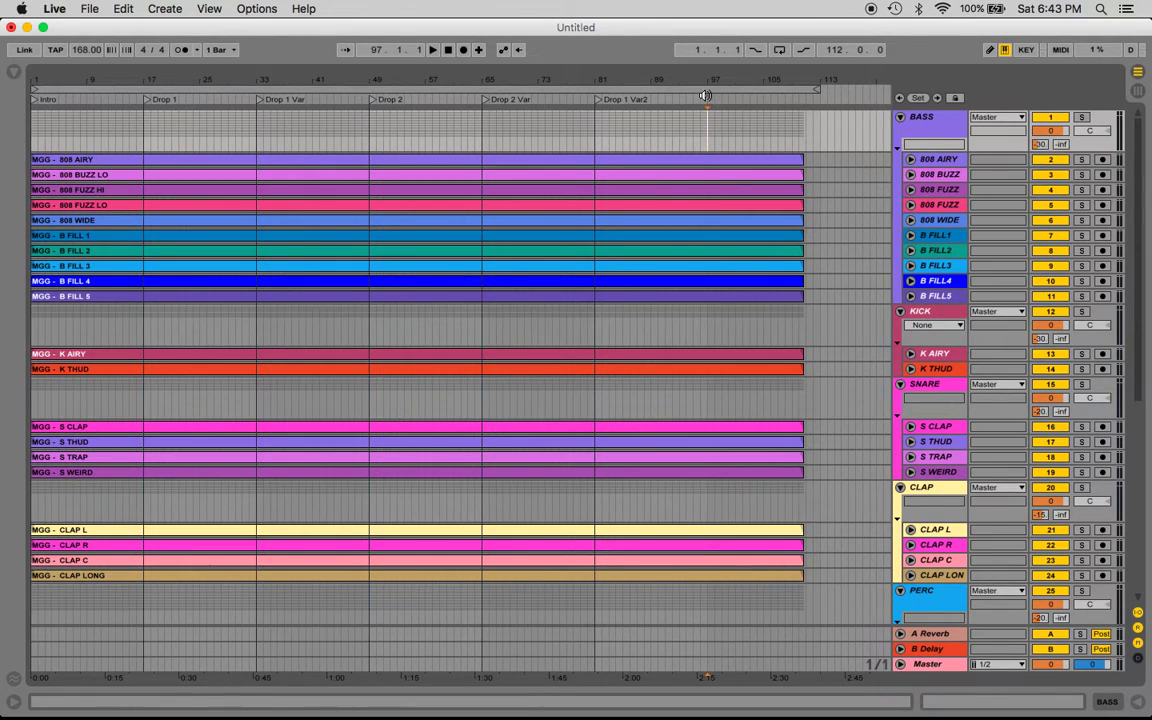
Step: Add a locator named Outtro at bar 97
right_click(707, 96)
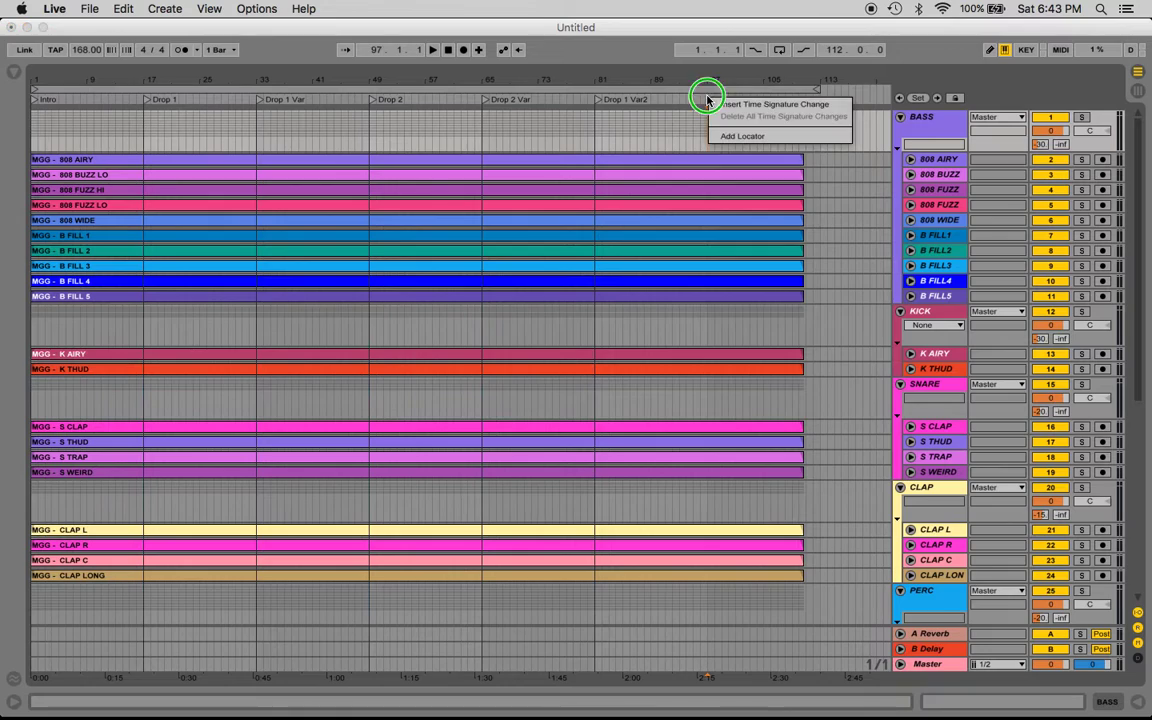
click(740, 137)
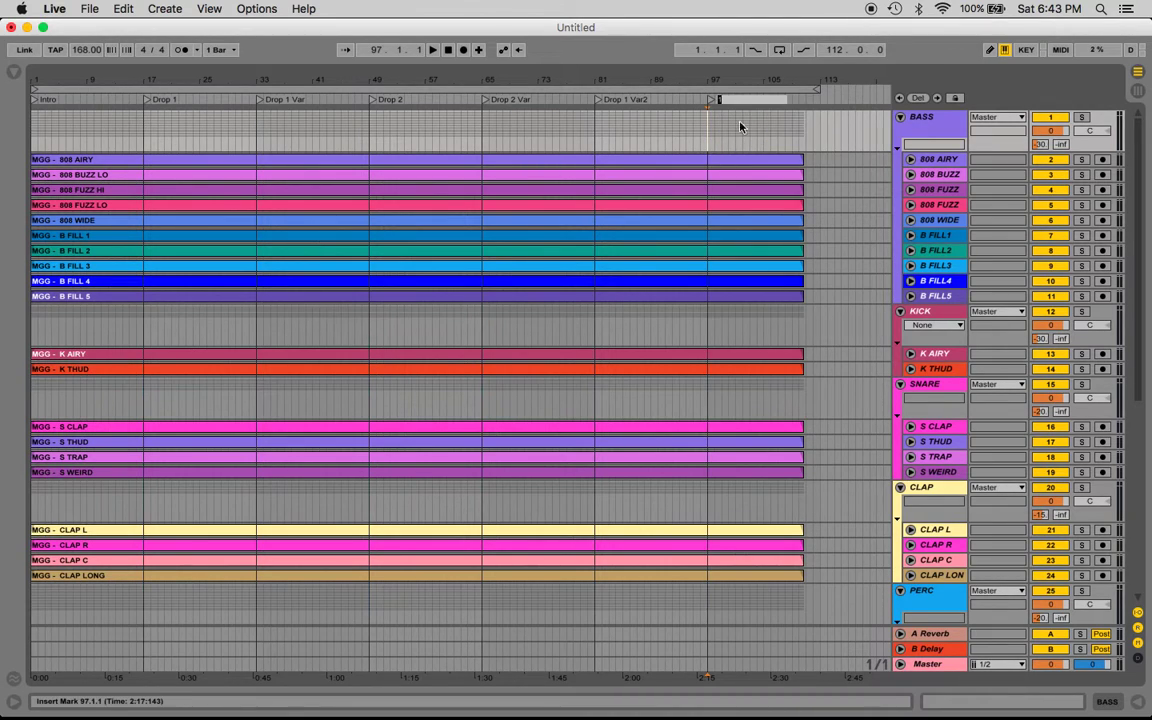
click(718, 120)
text(Outtro)
key(Return)
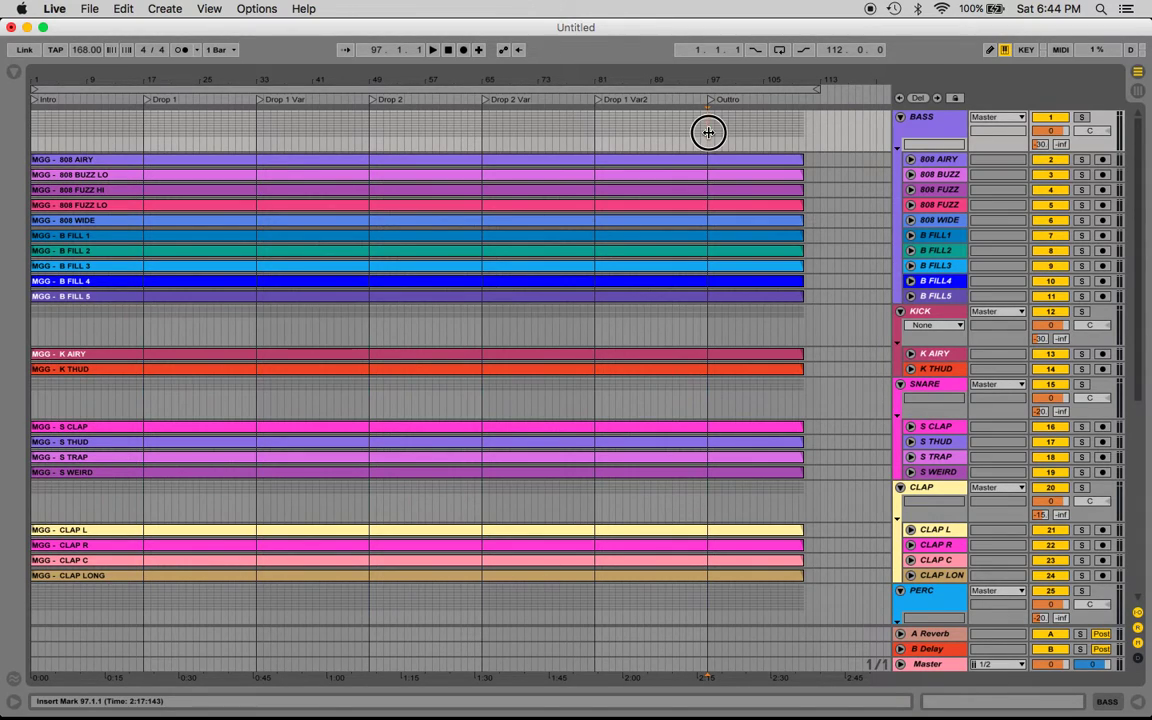
Step: Play through the Outtro section from bar 97, then stop
key(space)
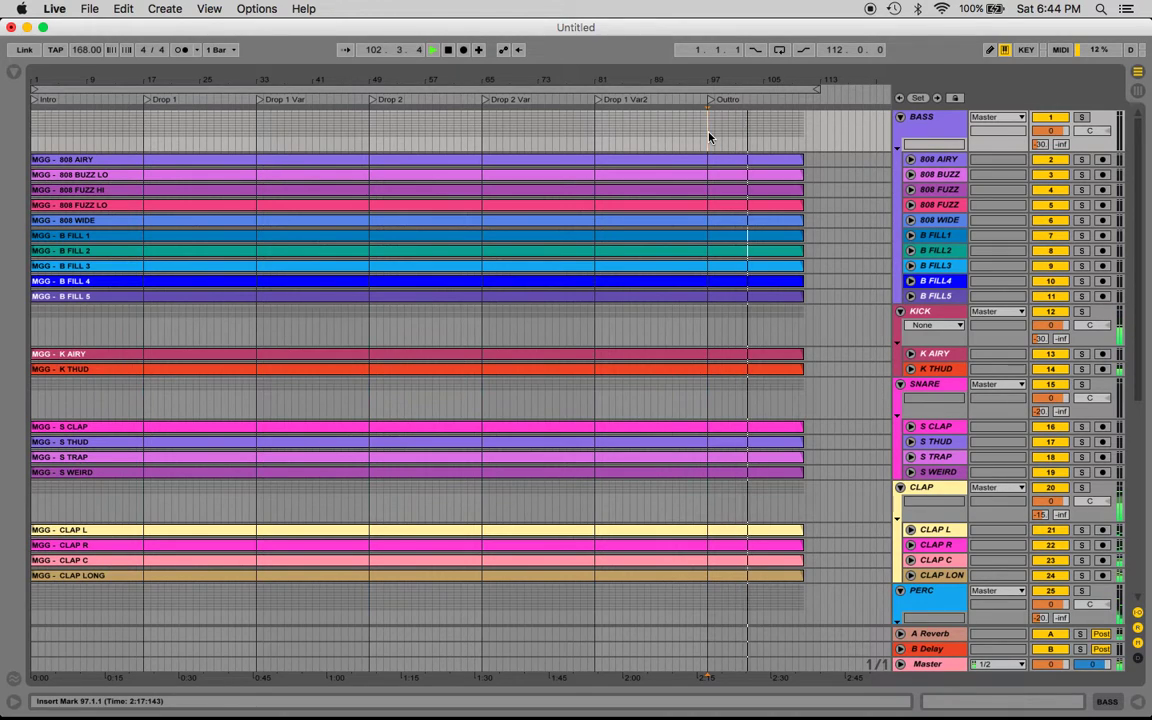
key(space)
scroll(752, 487, down, 5)
scroll(743, 440, up, 2)
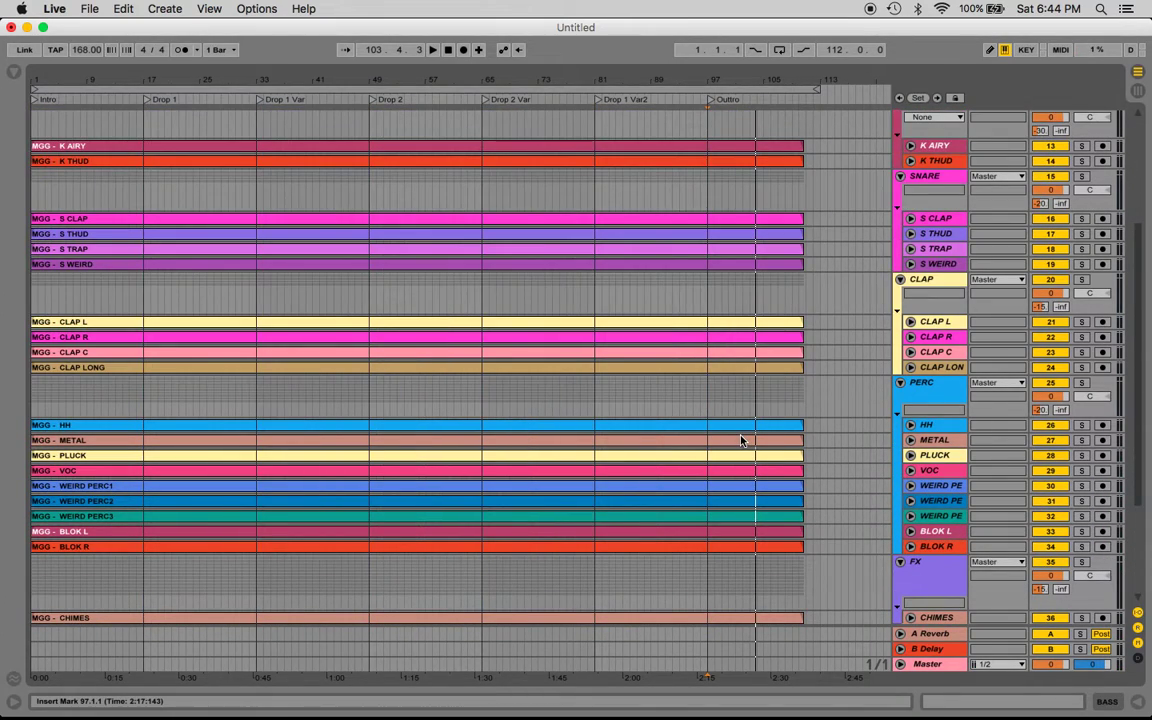
scroll(741, 440, up, 4)
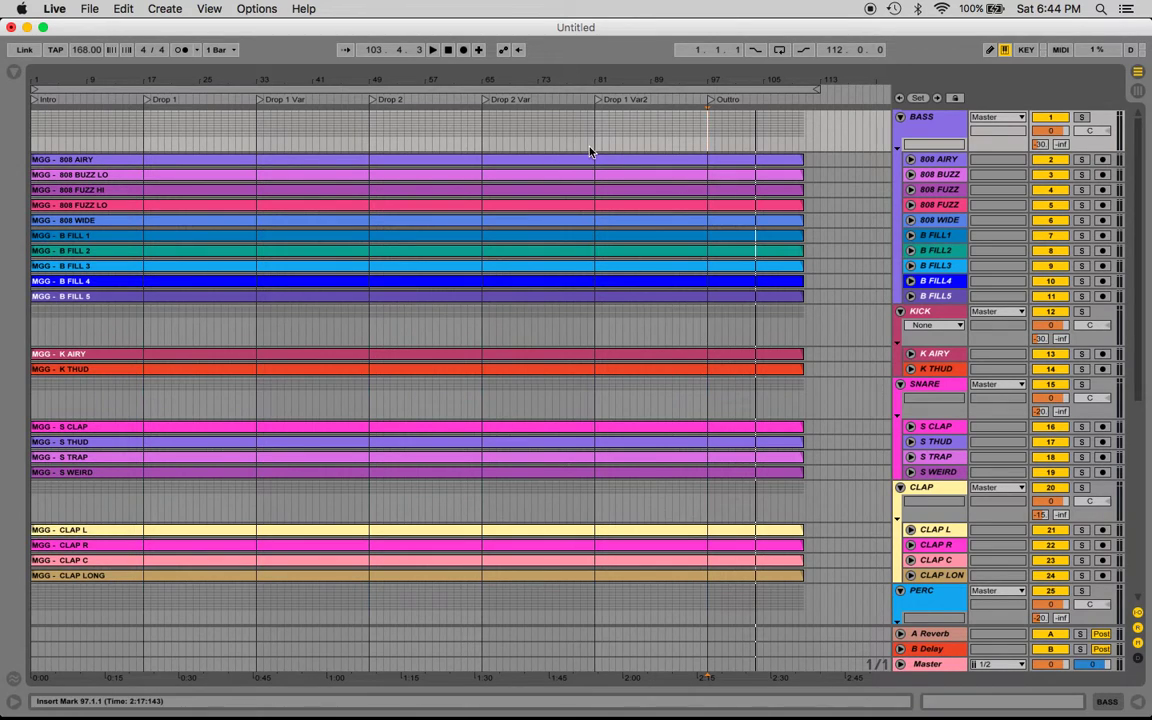
Step: Compare selections of the Outtro (bars 97–111) and the Intro, settling on bars 1 to 9
click(728, 134)
drag(708, 133, 808, 137)
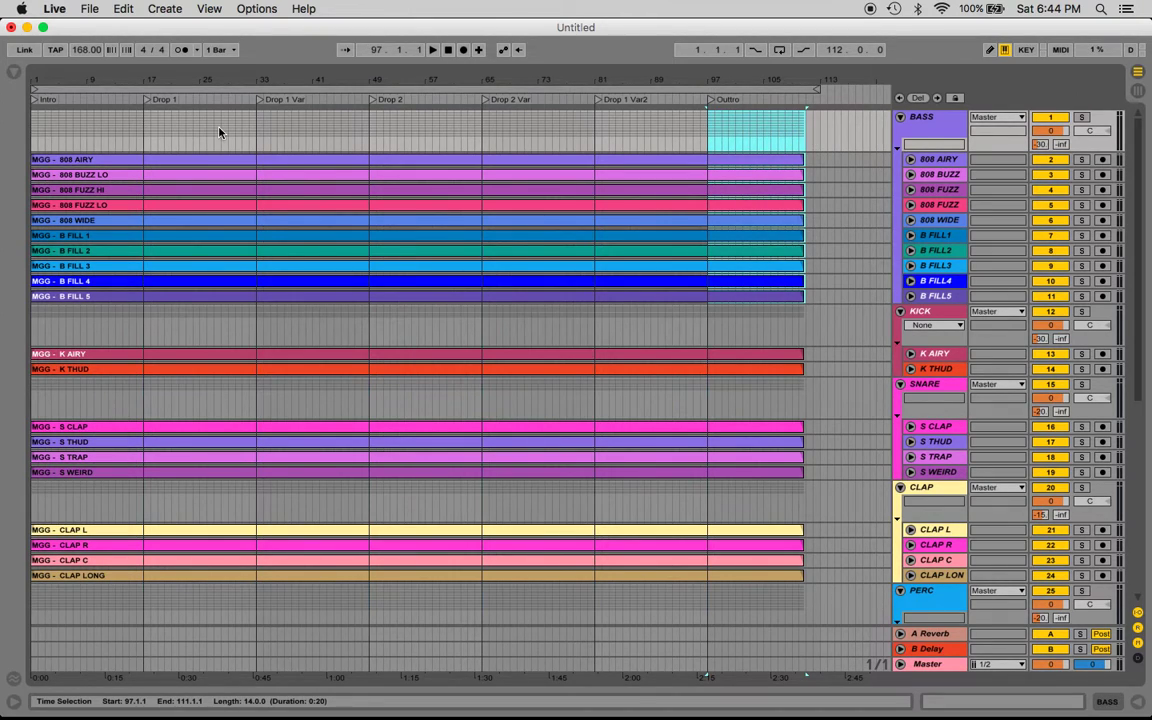
drag(143, 123, 33, 128)
drag(707, 123, 806, 137)
drag(143, 128, 24, 130)
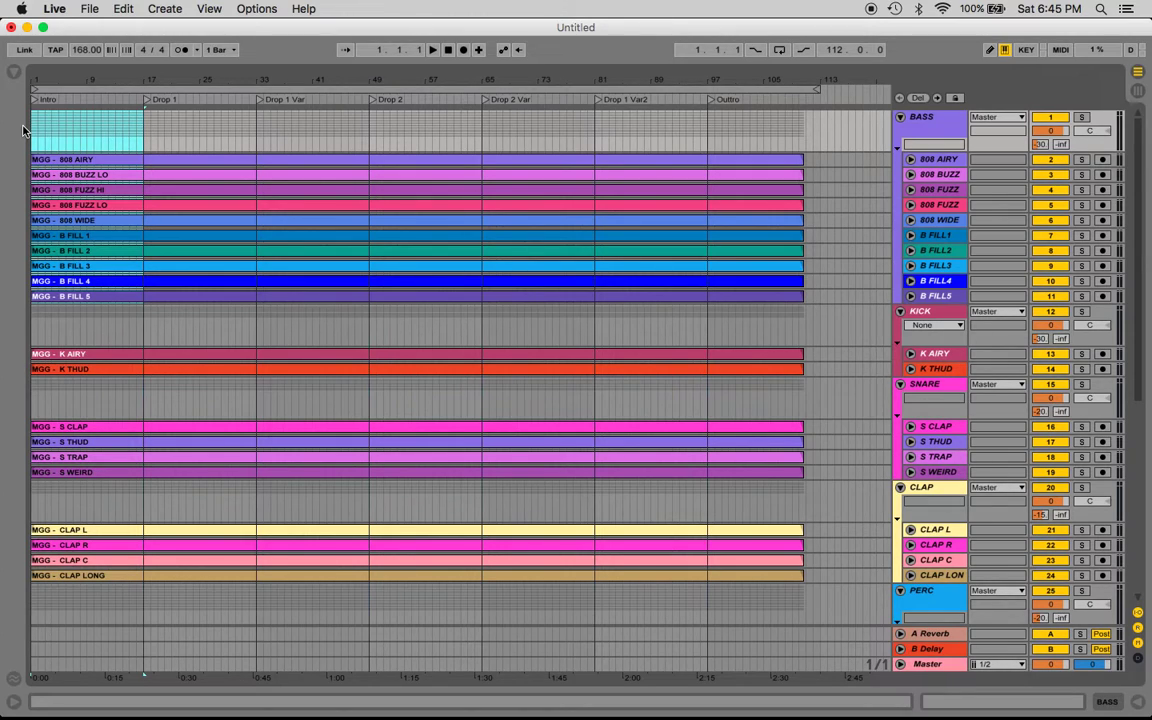
drag(87, 124, 8, 123)
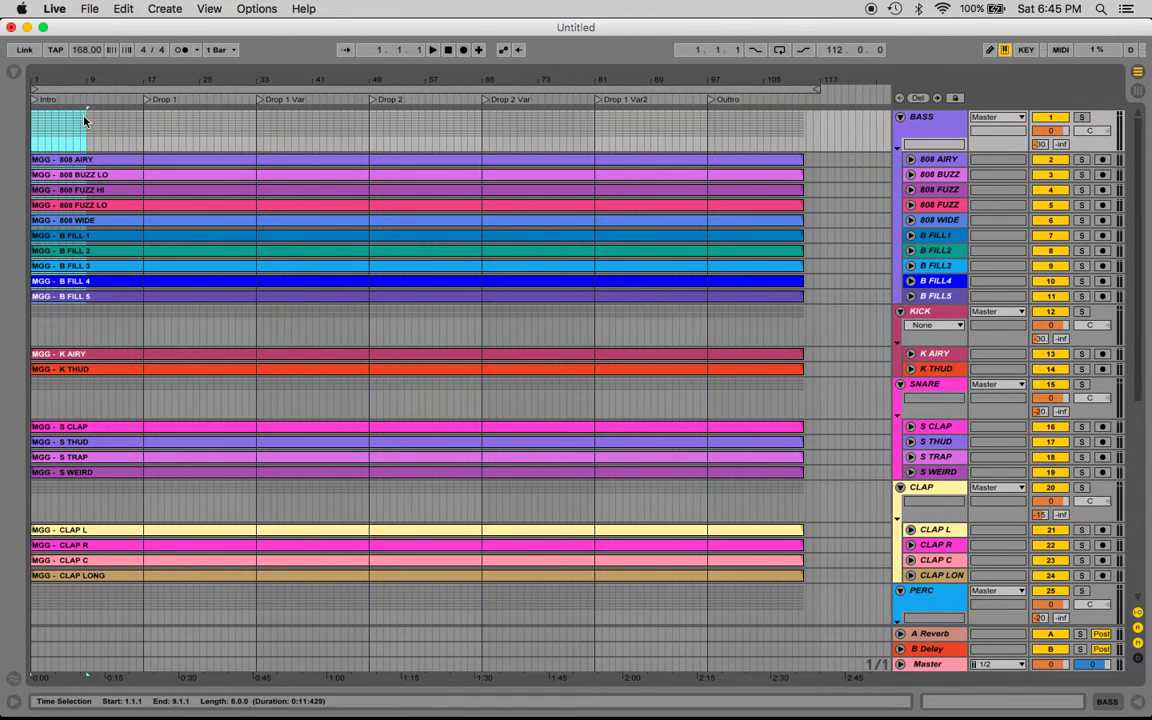
drag(85, 121, 2, 127)
Step: Loop bars 1–9 with Cmd+L and play the looped Intro bars, then stop
key(super+l)
click(60, 90)
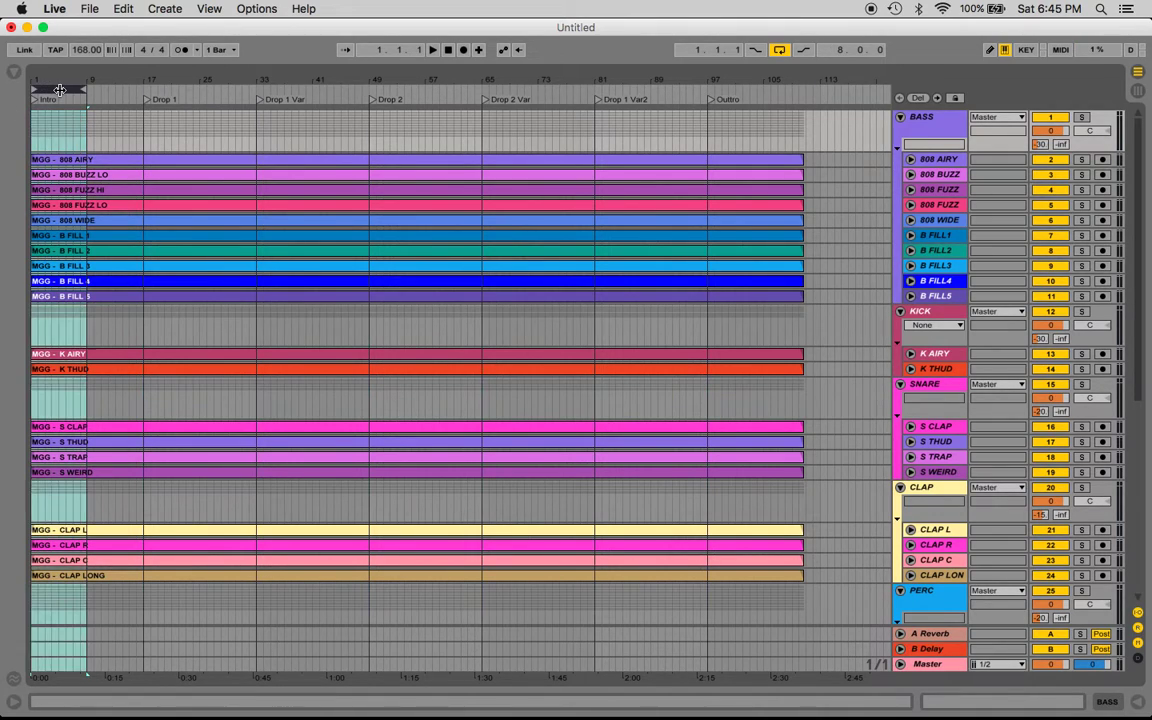
key(space)
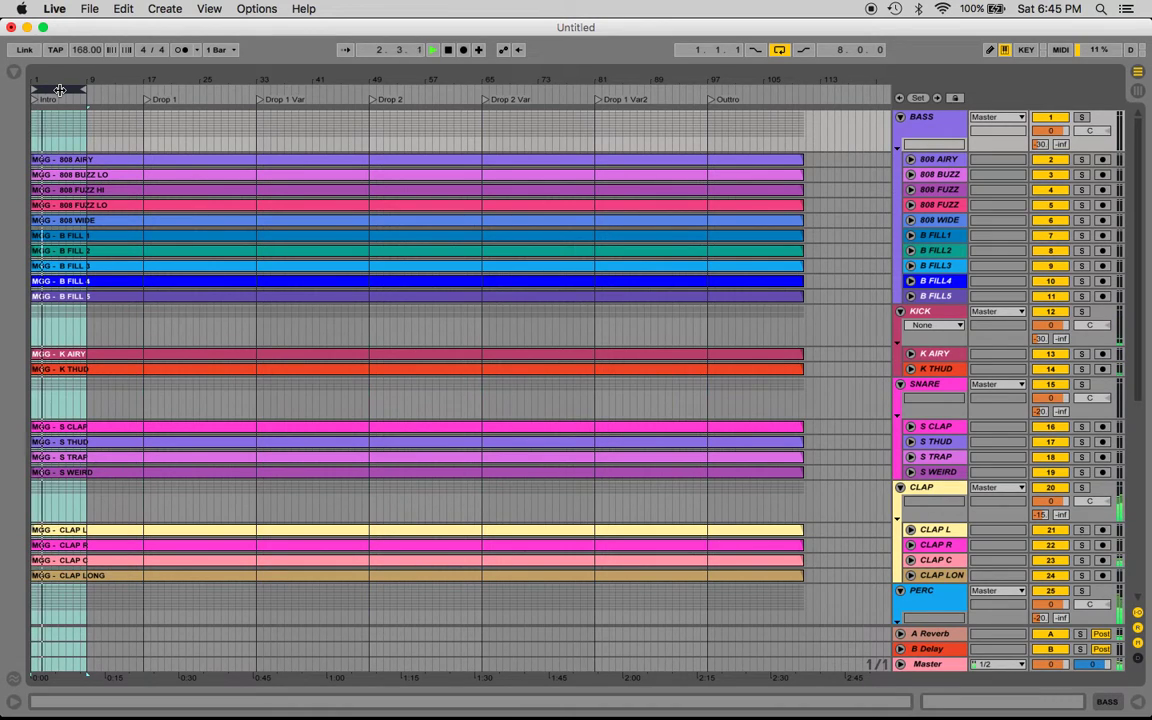
key(space)
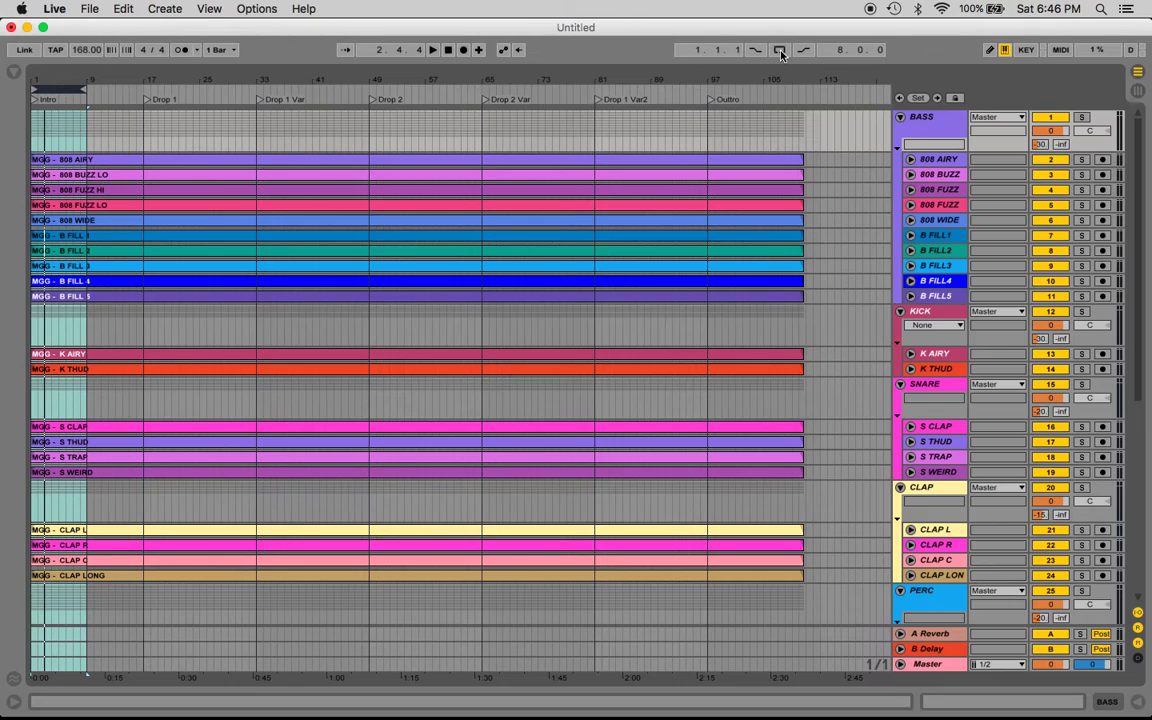
Step: Turn looping on over the Outtro's bars 97–105 and play the loop
click(87, 131)
drag(87, 131, 141, 131)
click(142, 135)
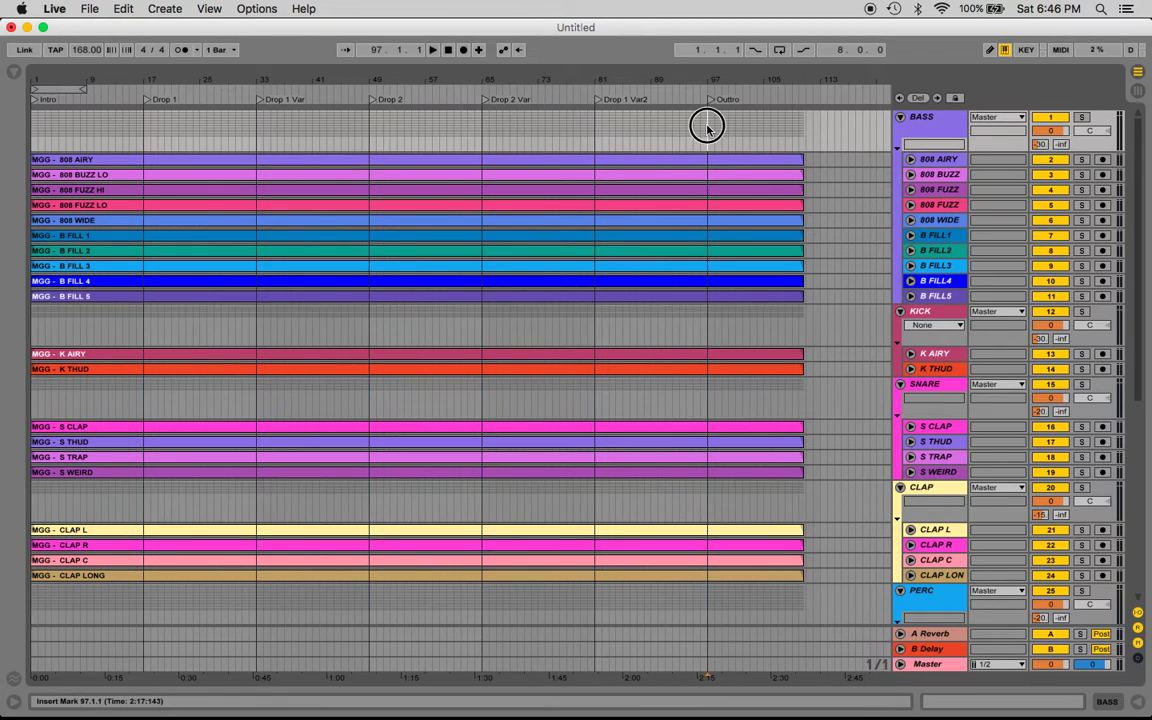
drag(707, 121, 766, 134)
click(779, 49)
key(space)
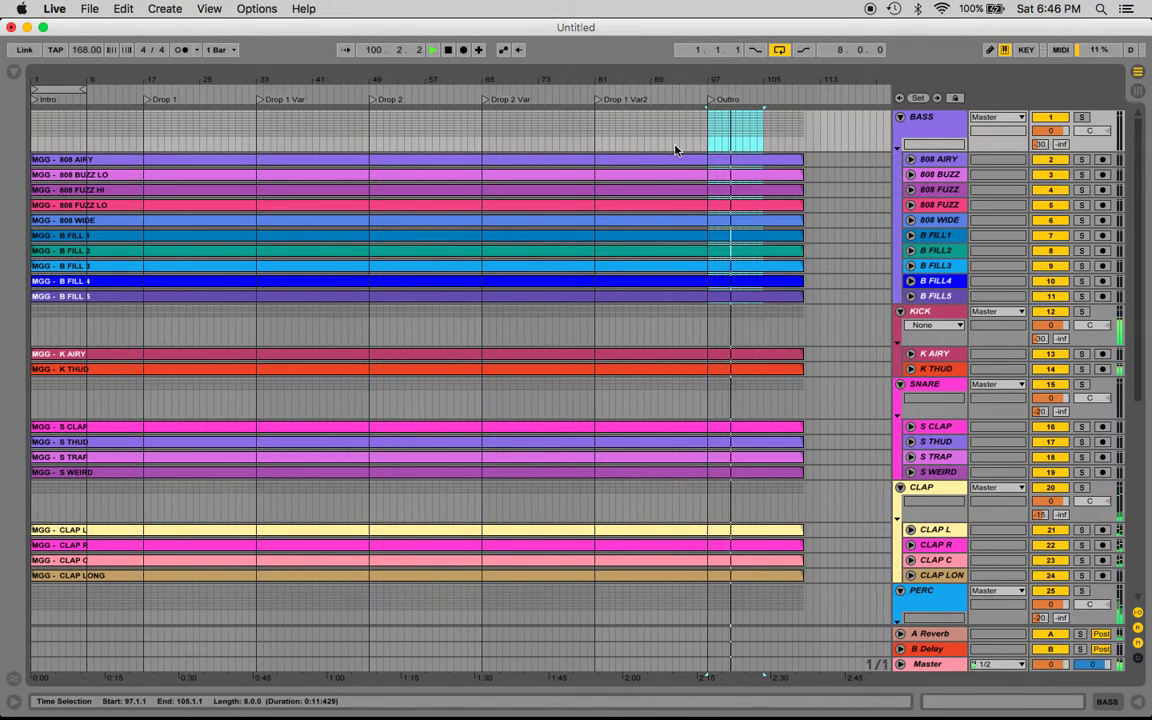
key(super+l)
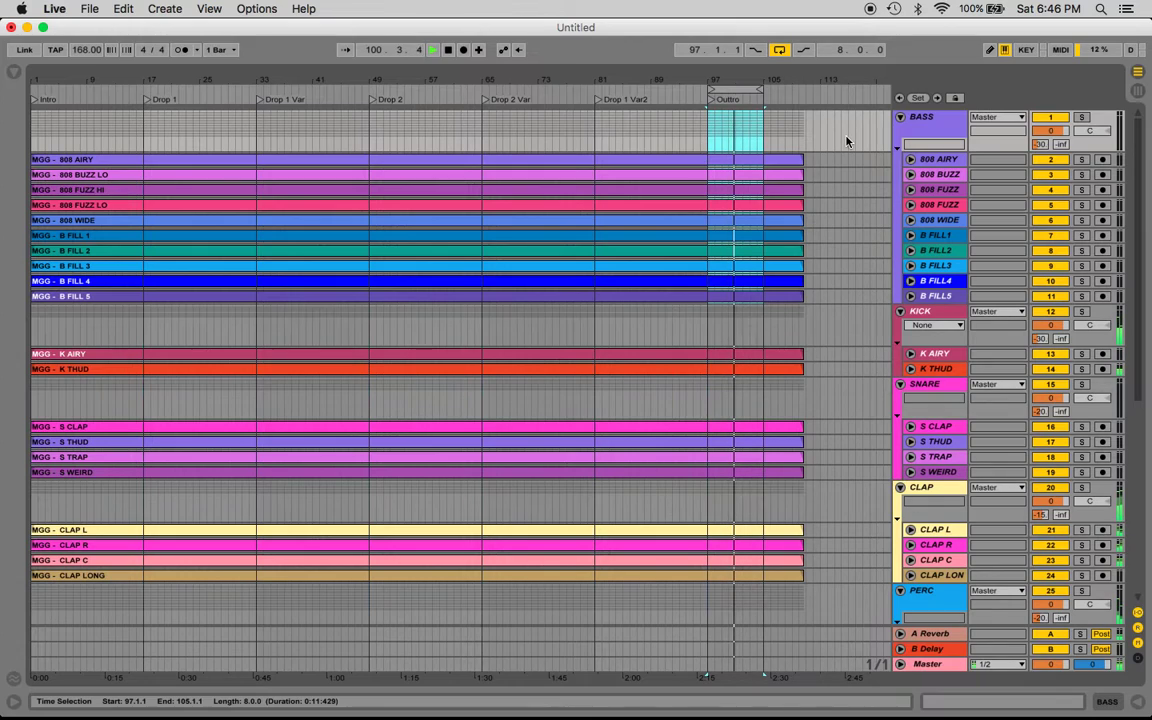
key(space)
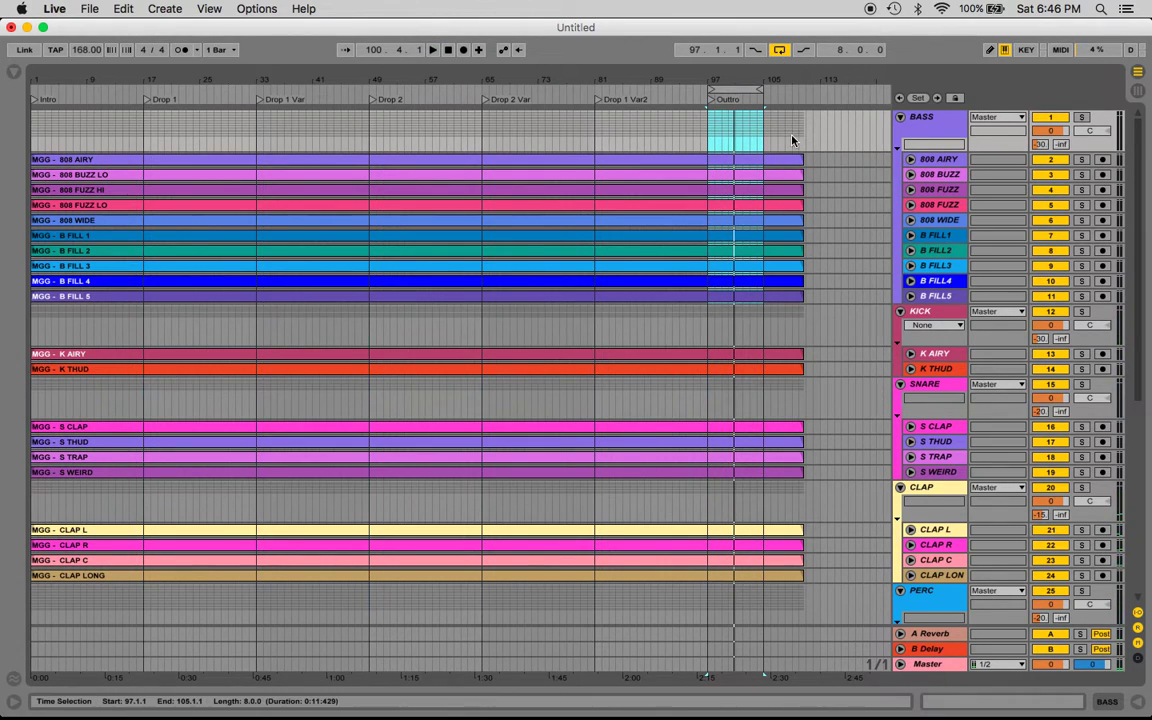
Step: Play the song's ending from bar 107
mouse_move(818, 129)
mouse_down()
mouse_move(818, 206)
mouse_move(819, 112)
mouse_move(819, 132)
mouse_up()
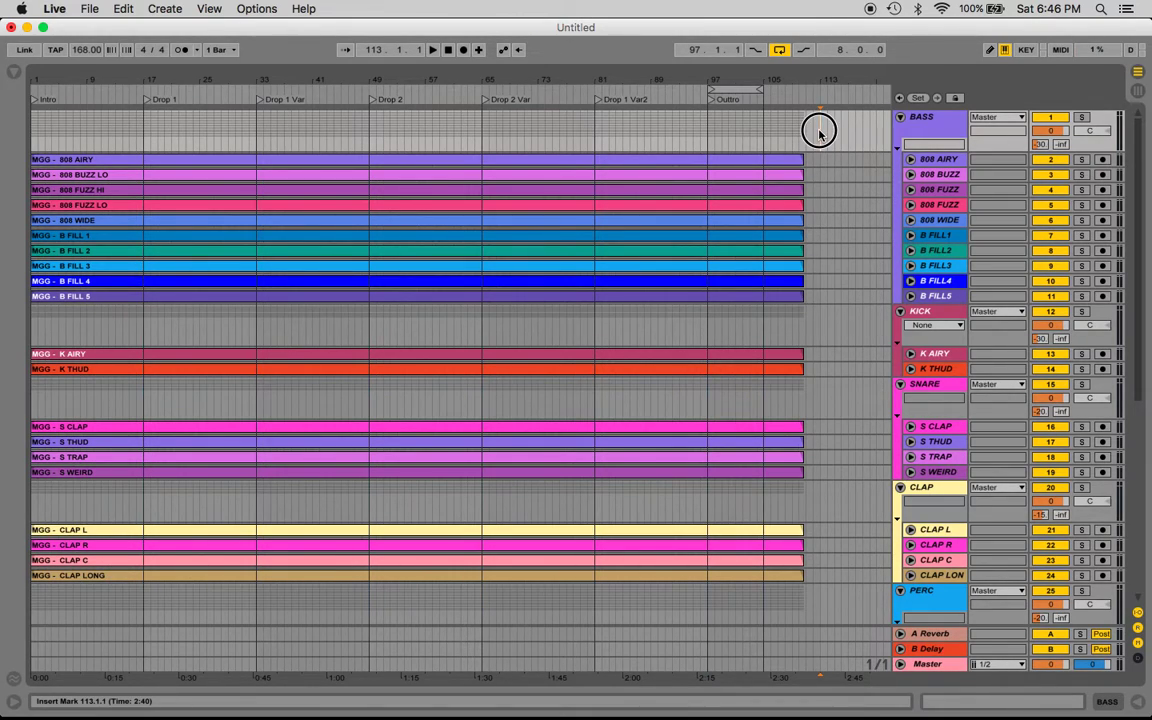
click(779, 136)
key(space)
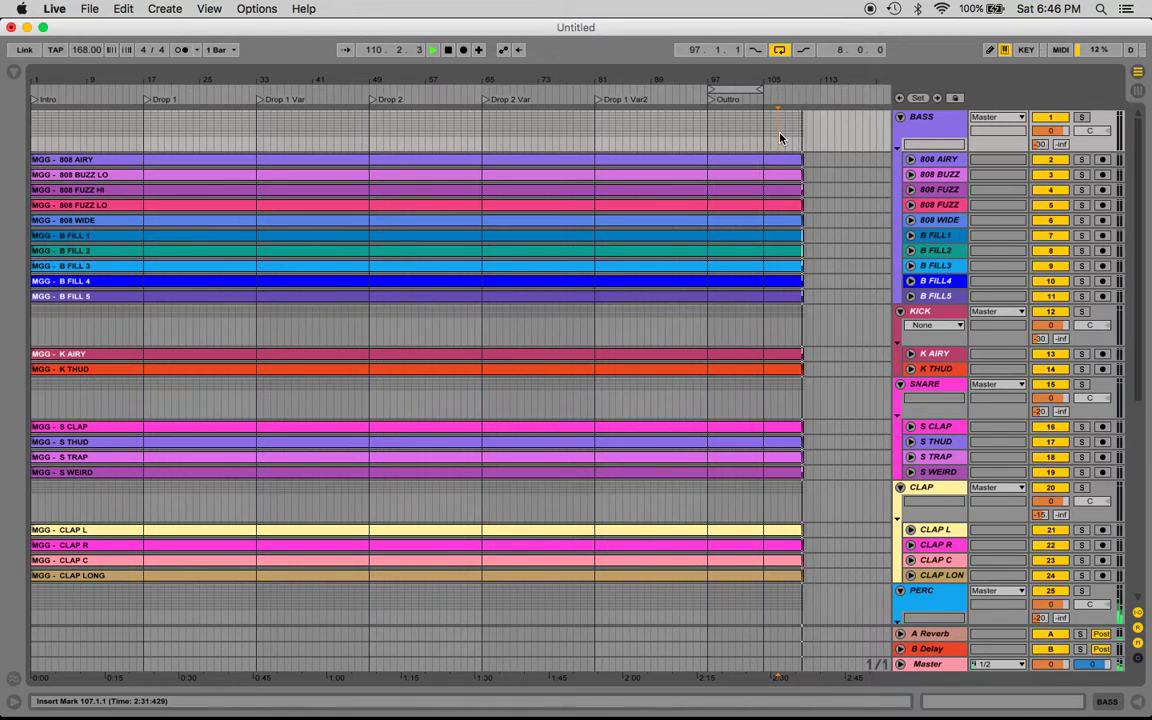
Step: Stretch the loop brace end to bar 113 and its start back to bar 1
key(space)
click(763, 136)
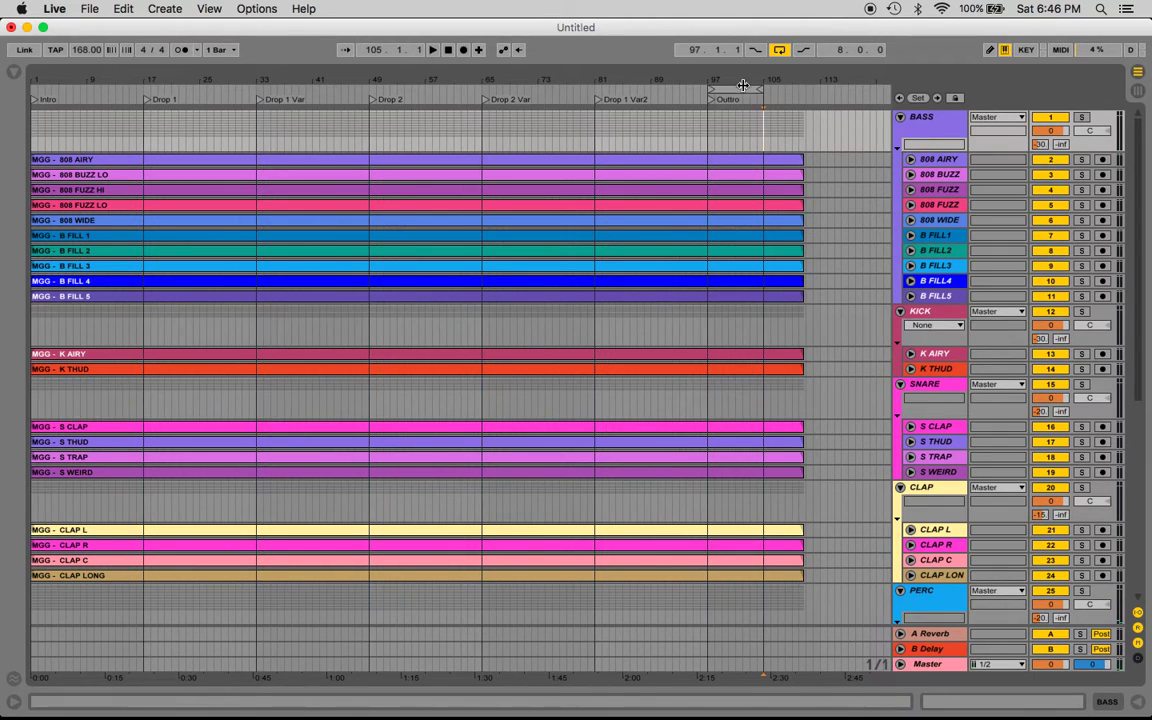
click(806, 159)
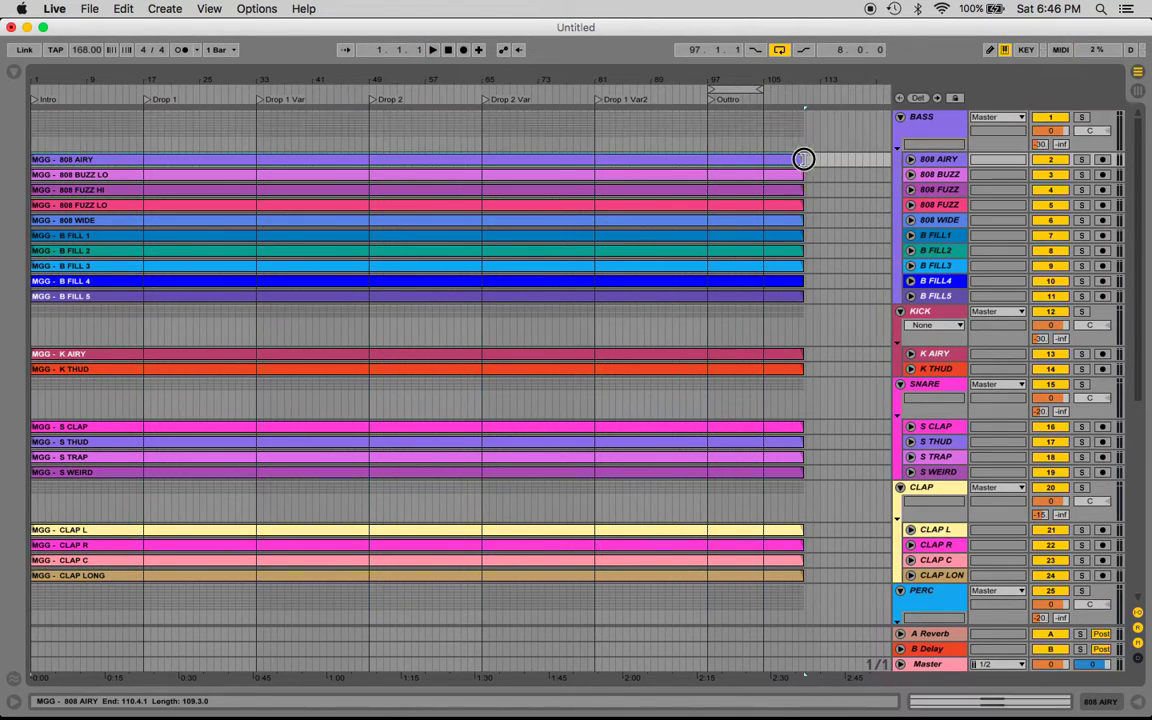
drag(762, 90, 823, 98)
drag(709, 89, 12, 95)
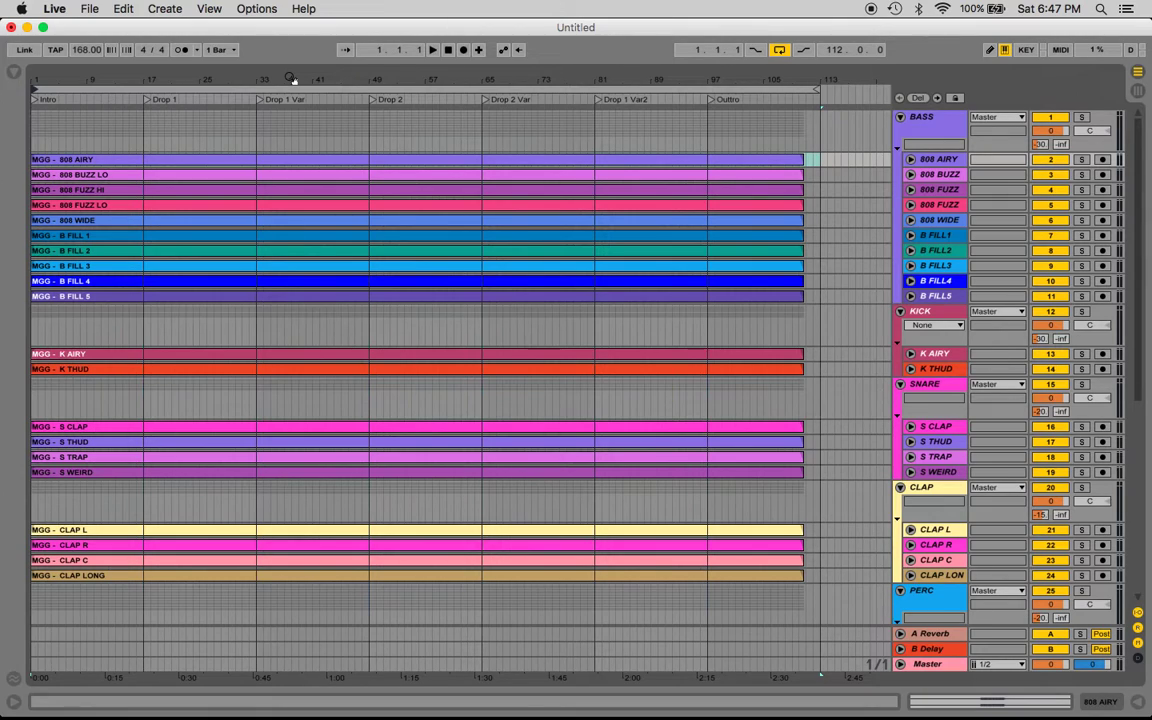
Step: Try selections across the bass lanes, then clear them leaving the start at bar 113
key(super+a)
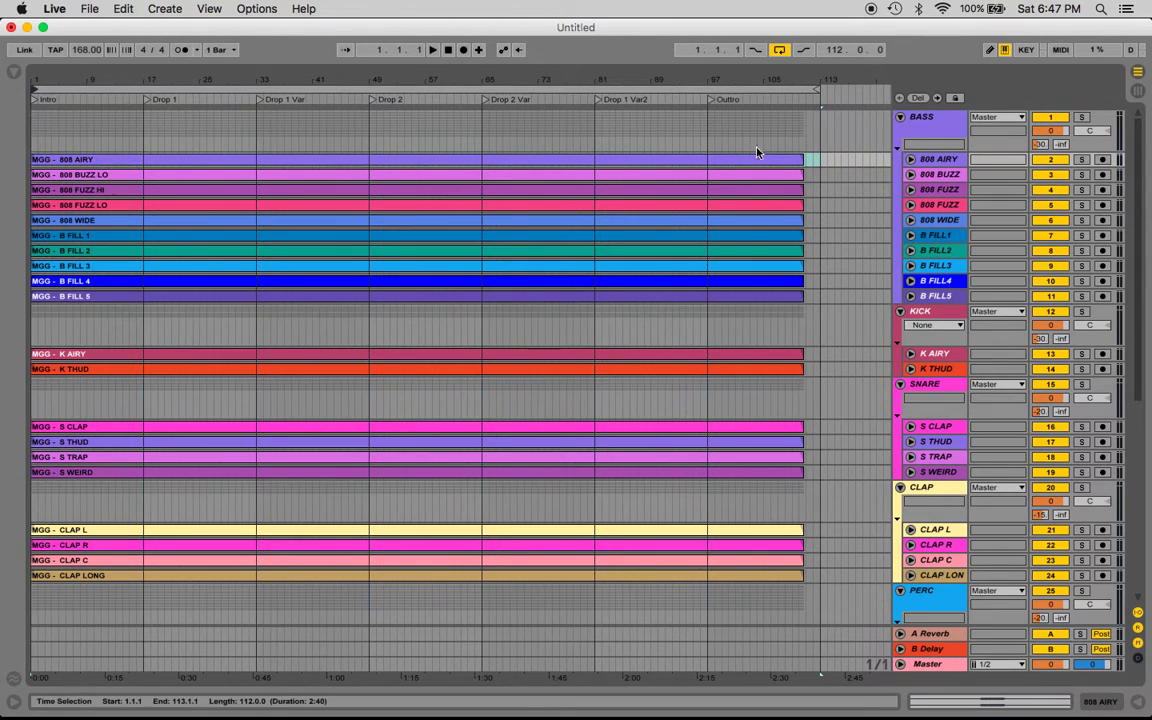
click(823, 141)
drag(818, 129, 120, 138)
drag(38, 128, 138, 135)
drag(33, 129, 819, 139)
click(819, 139)
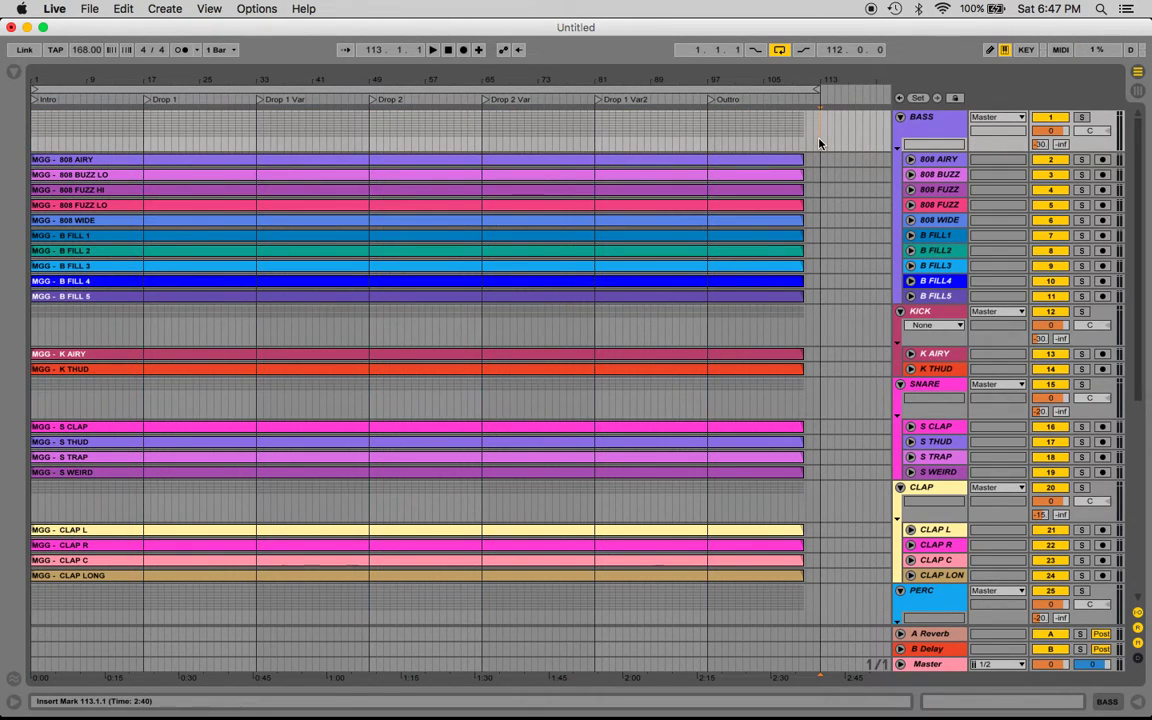
Step: Select and unfold the bass tracks 808 AIRY to B FILL5, then set the start point at 1.1.1
click(936, 160)
shift+click(936, 297)
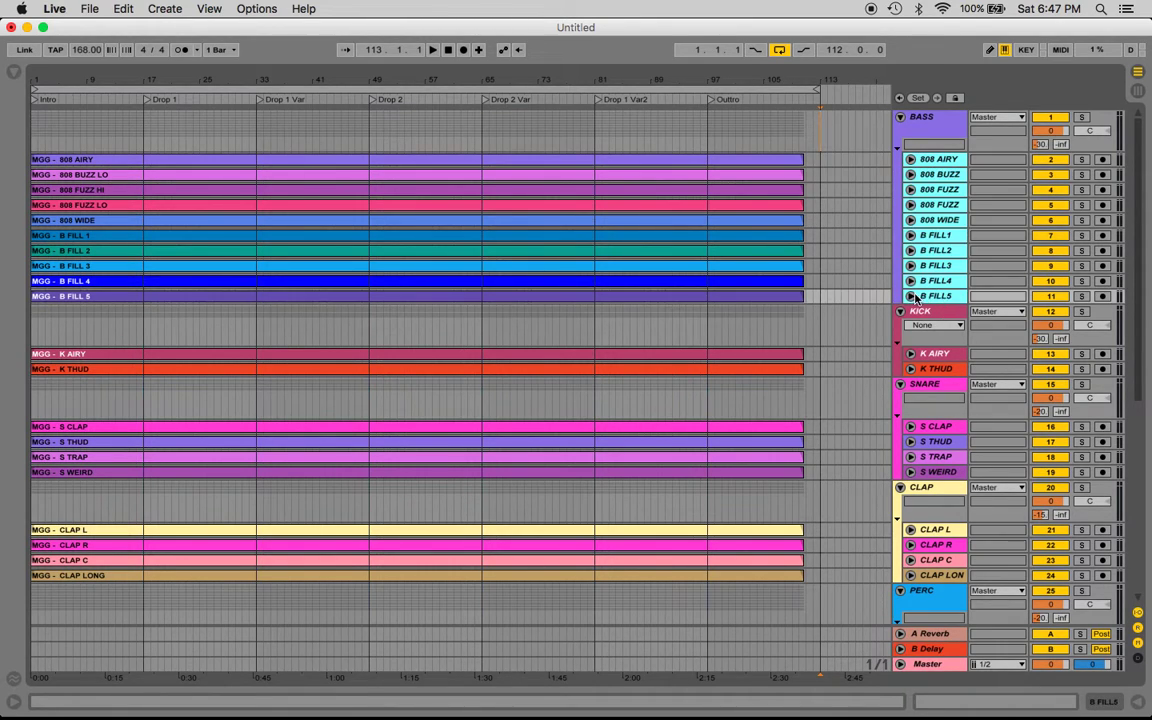
click(911, 297)
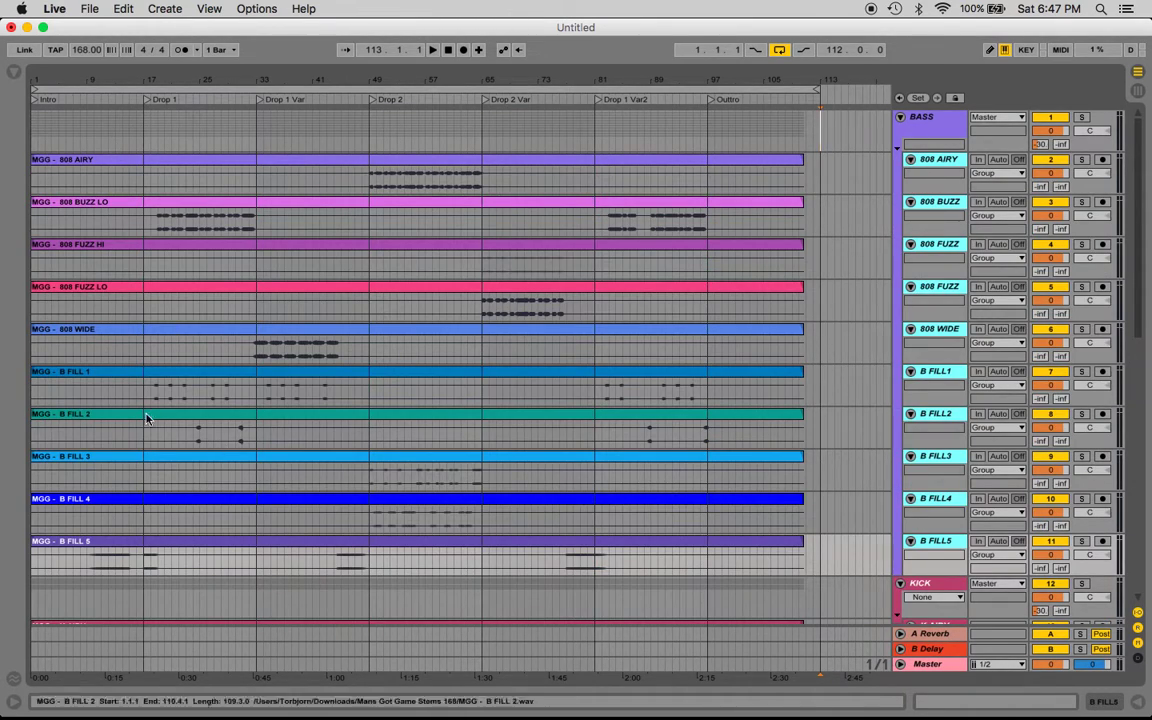
click(35, 568)
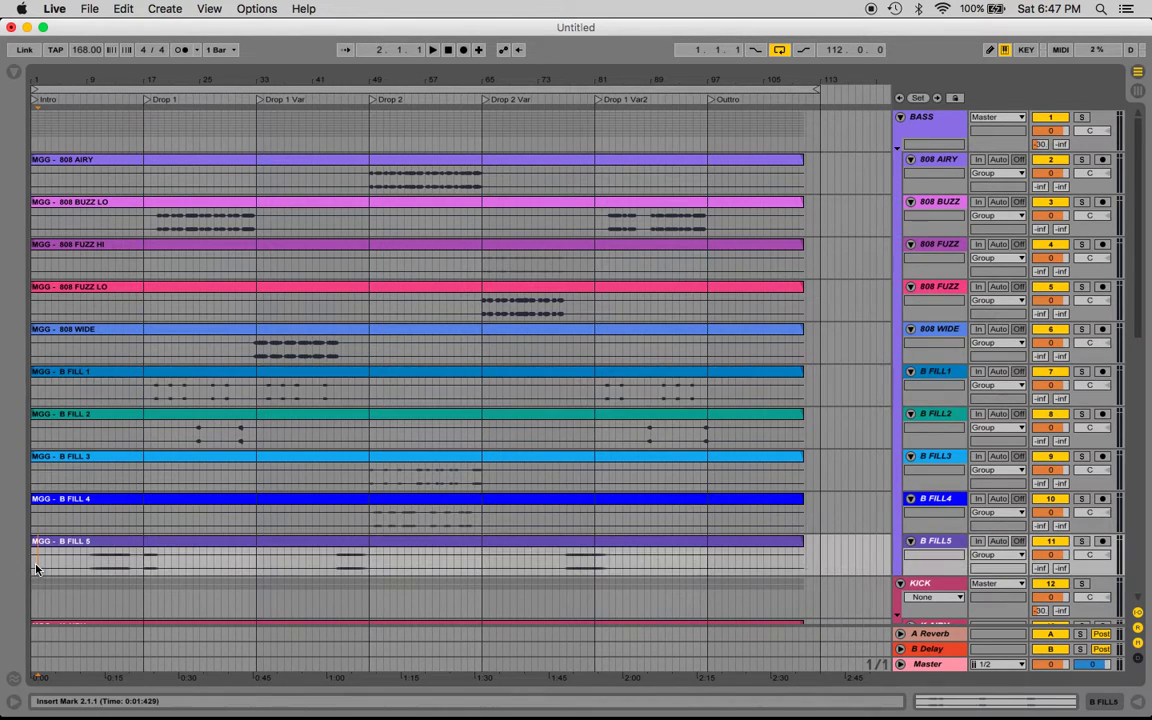
click(31, 568)
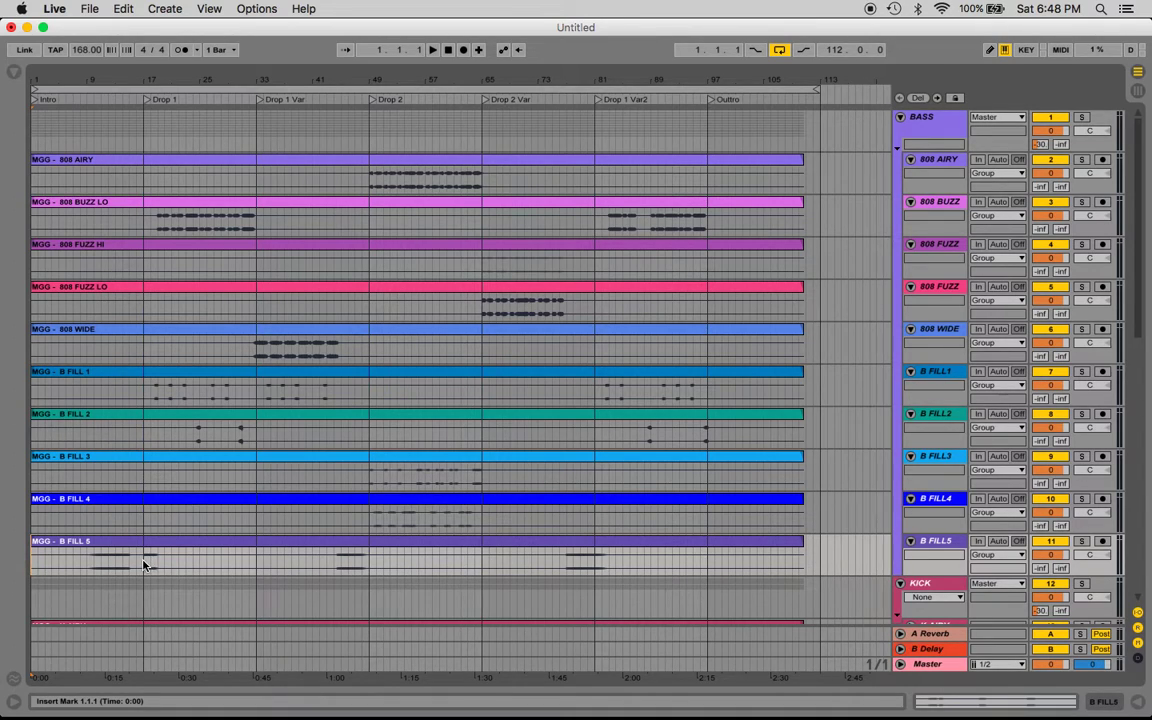
Step: Select bars 1 to 17, the Intro section, in the B FILL 5 lane
drag(143, 565, 28, 567)
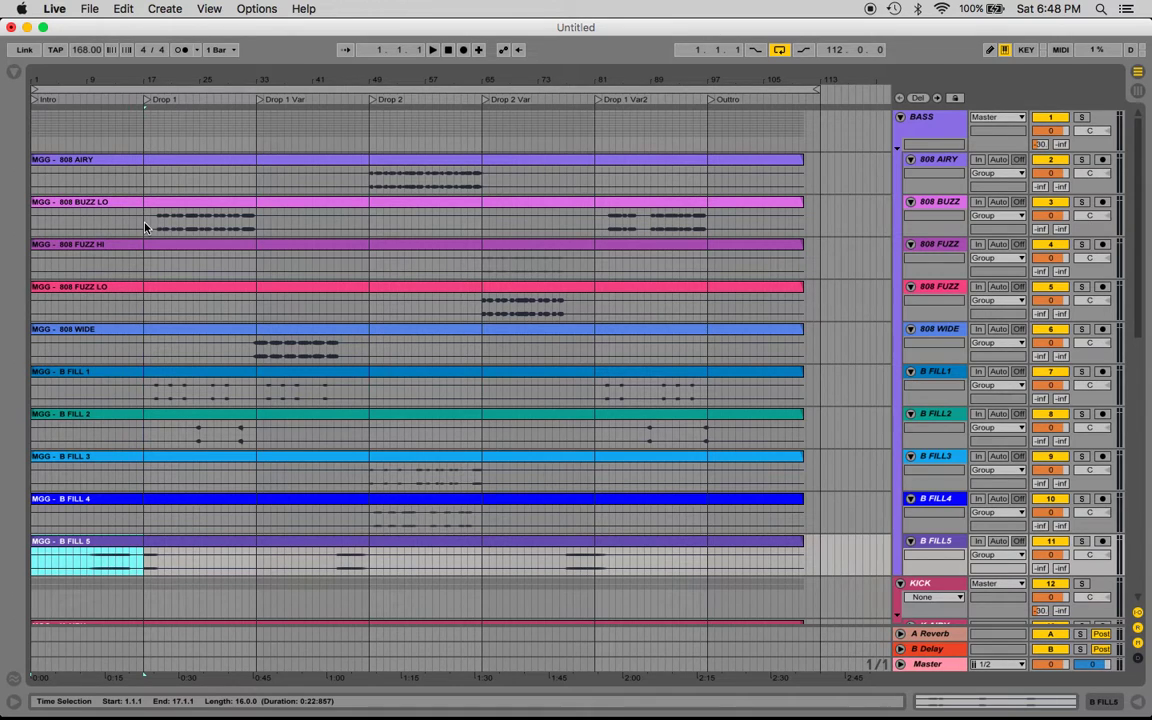
scroll(127, 384, down, 10)
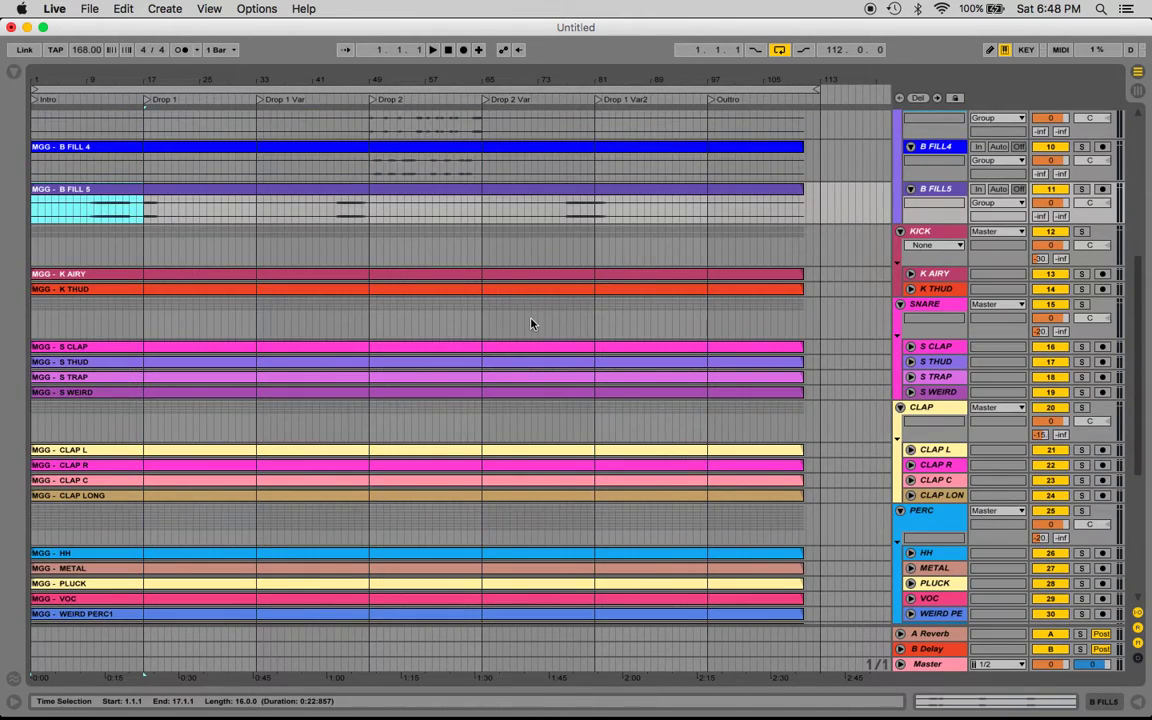
scroll(532, 321, up, 10)
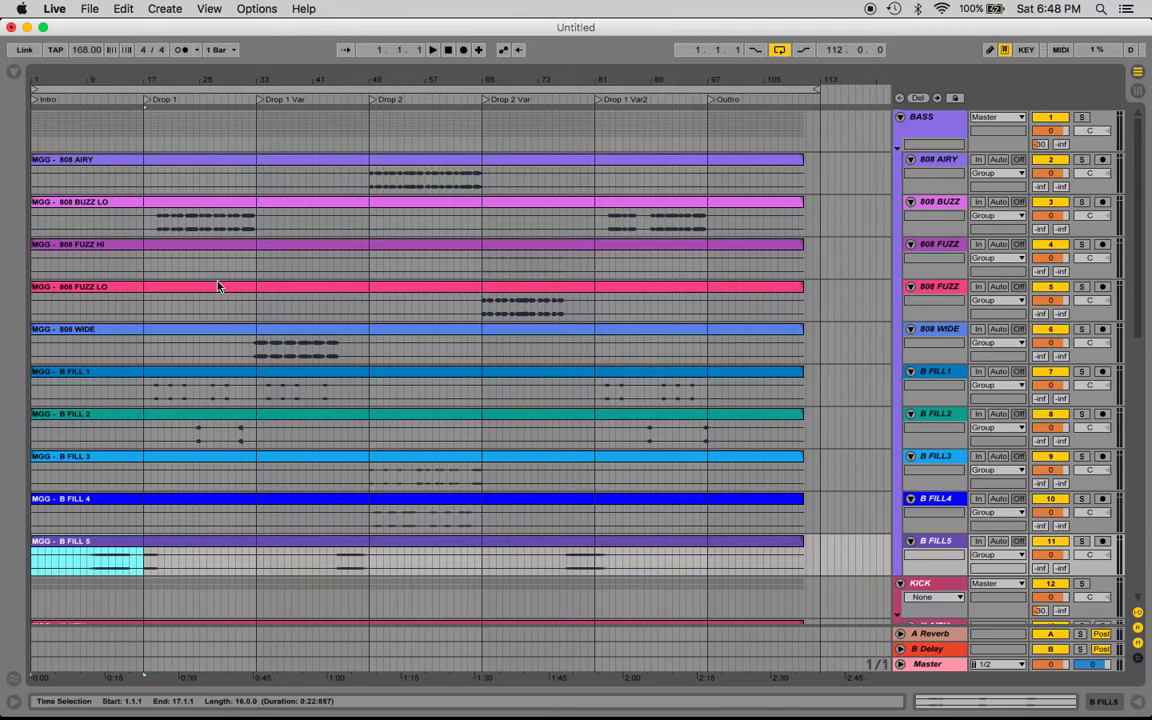
Step: Place the playback start point at 17.1.1, the Drop 1 locator, in the 808 BUZZ LO lane
click(446, 215)
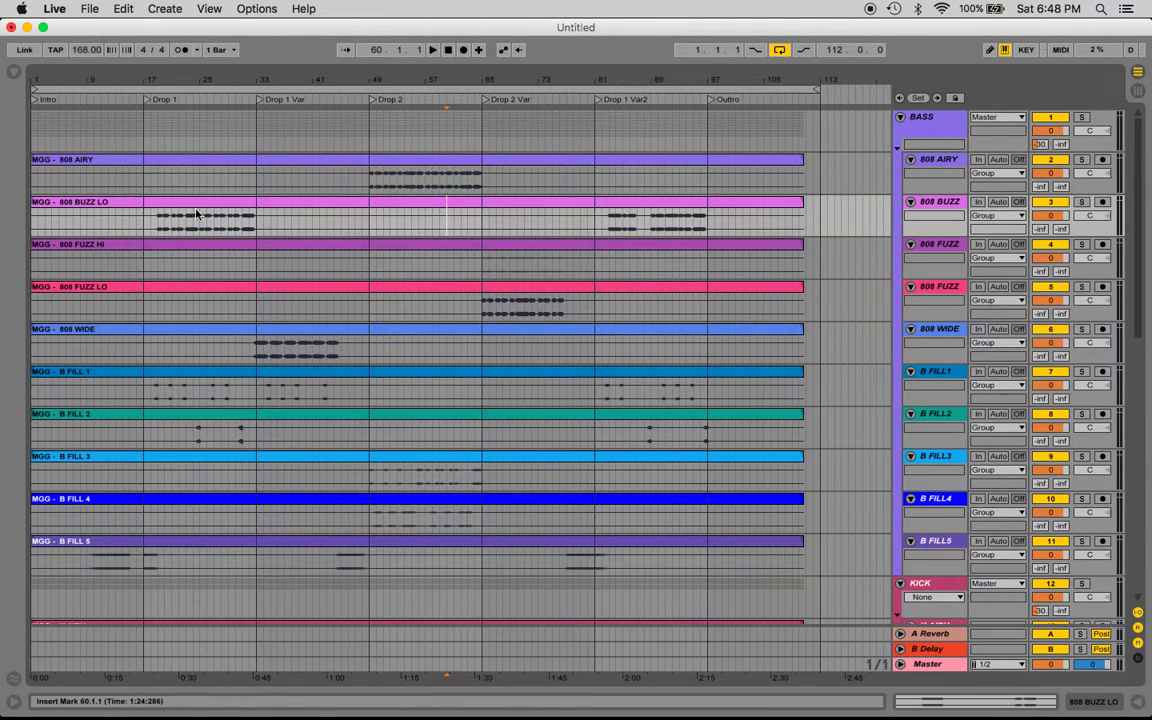
click(59, 205)
click(942, 166)
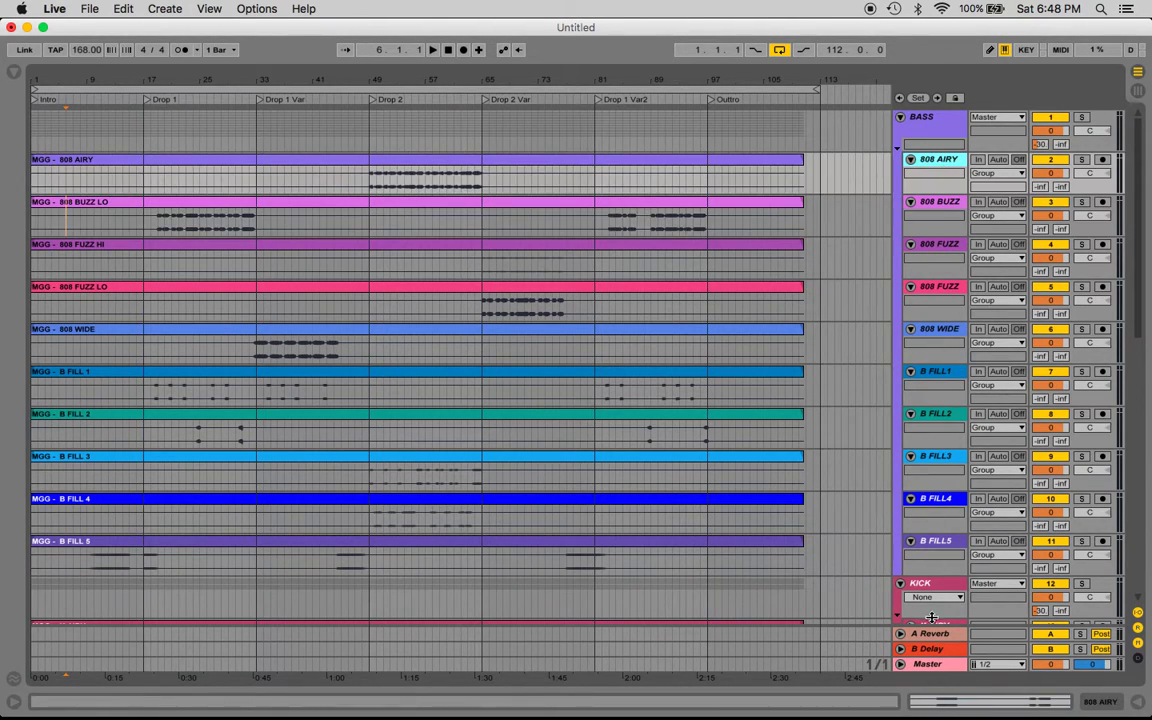
click(938, 545)
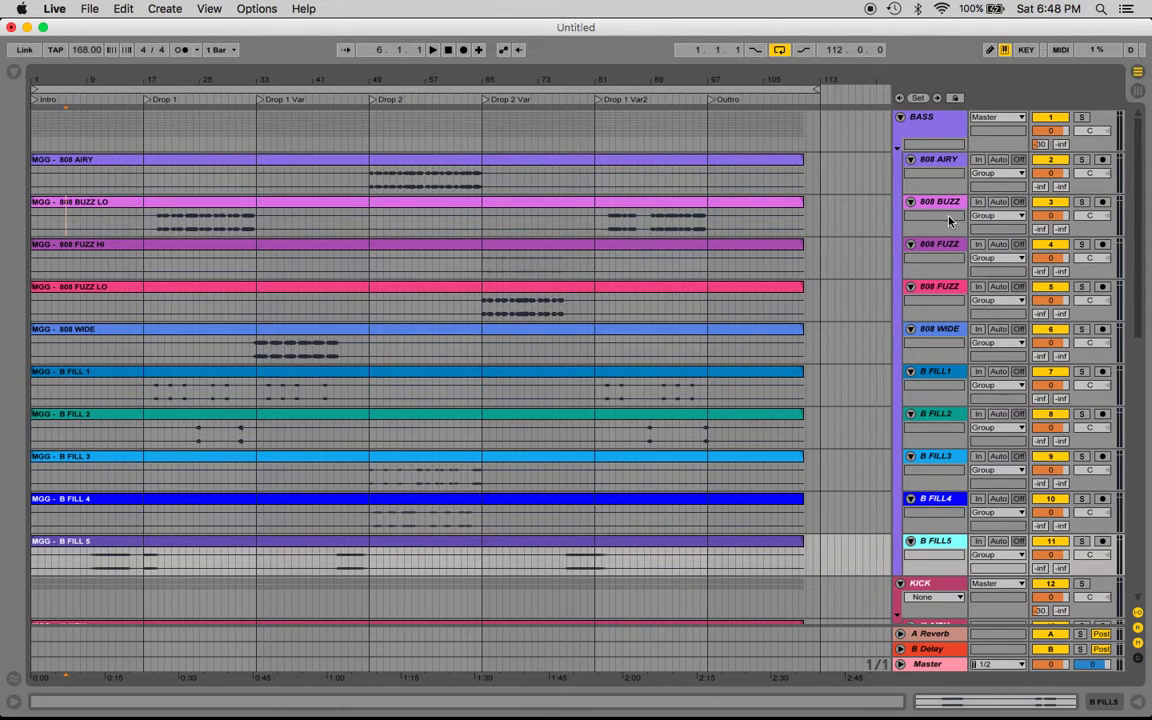
click(937, 166)
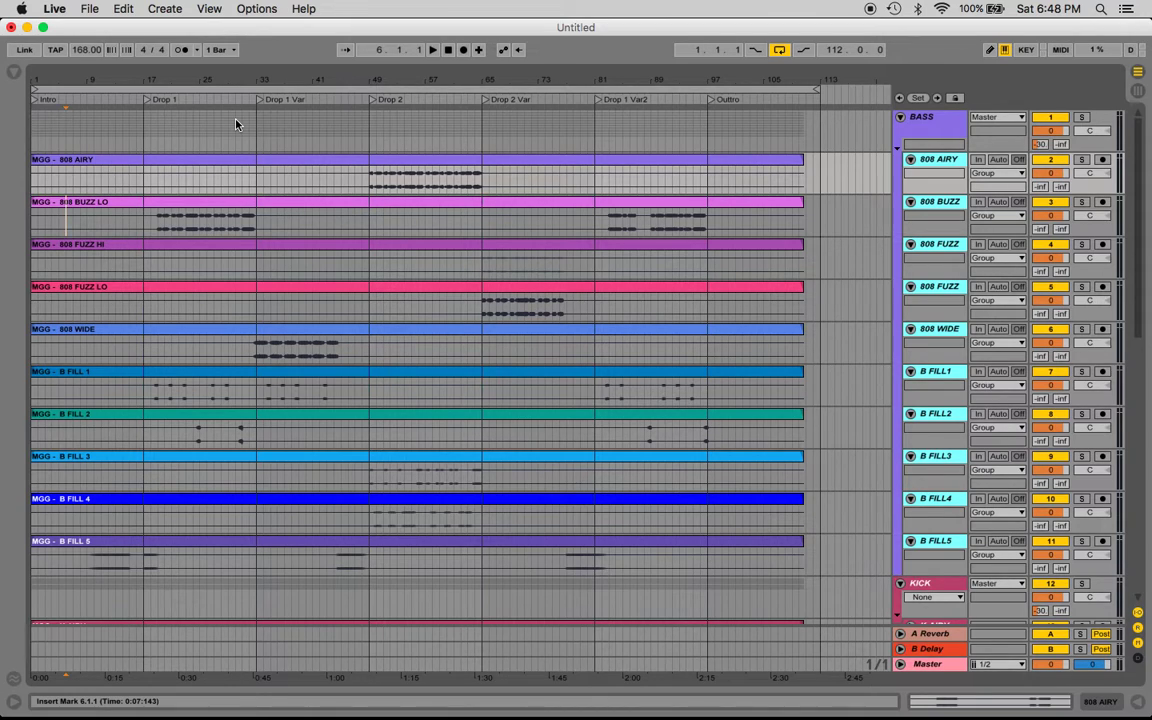
click(154, 228)
mouse_move(154, 228)
mouse_down()
mouse_move(249, 229)
mouse_move(144, 233)
mouse_up()
click(145, 229)
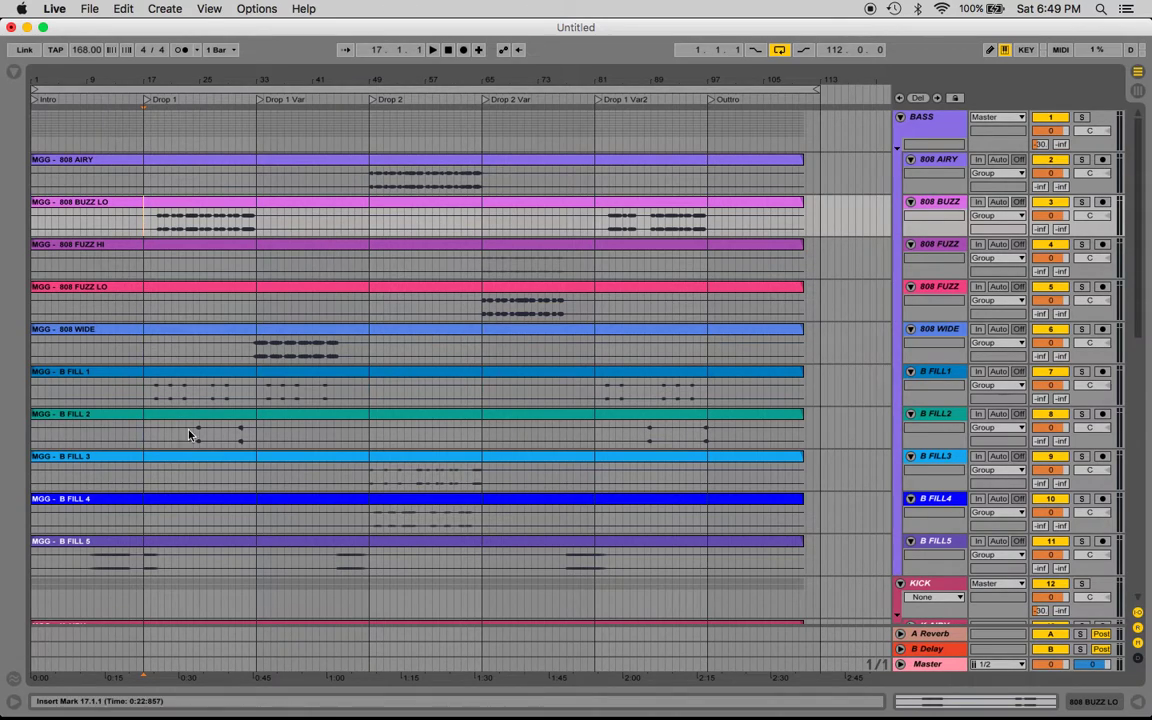
Step: Select the FOLEY 1 through FOLEY 4 tracks in the FX group and unfold them
scroll(135, 419, down, 5)
click(129, 312)
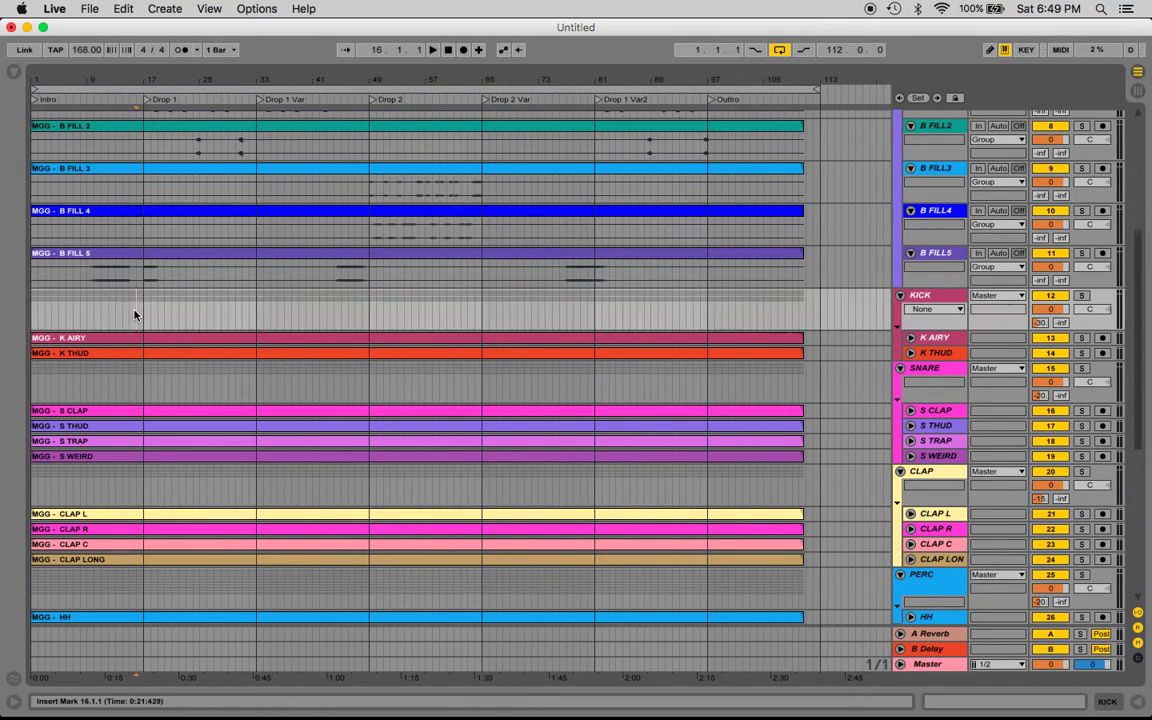
scroll(135, 313, down, 3)
scroll(139, 313, down, 2)
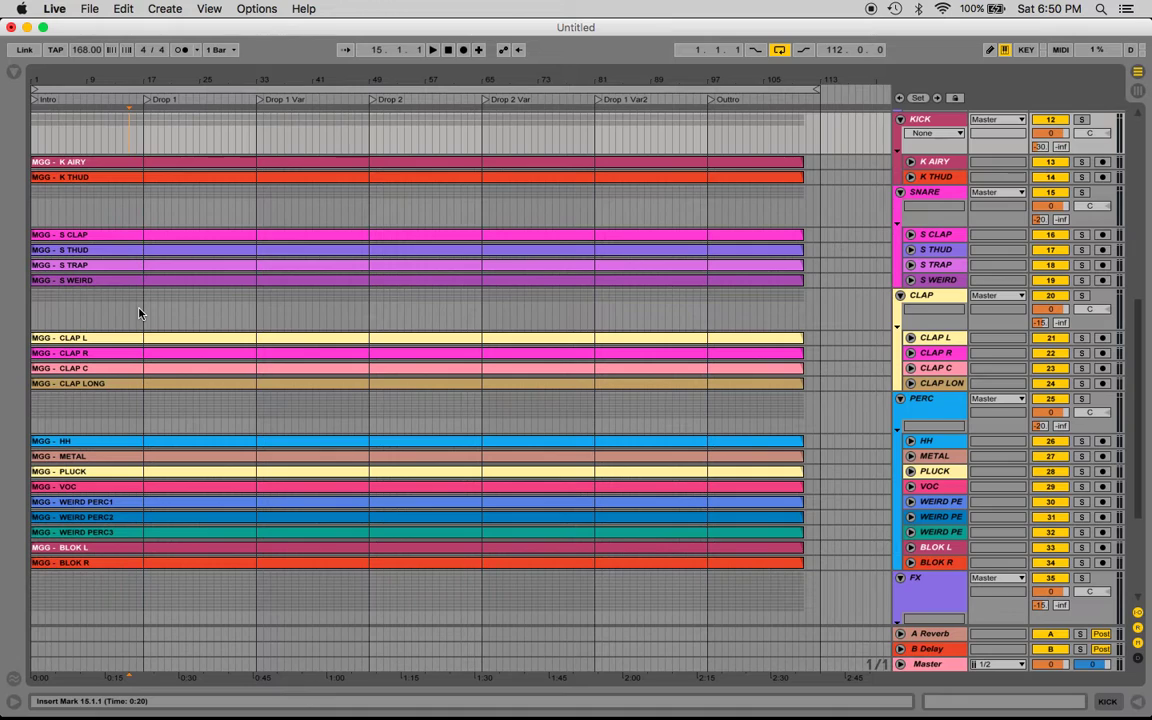
scroll(212, 364, down, 4)
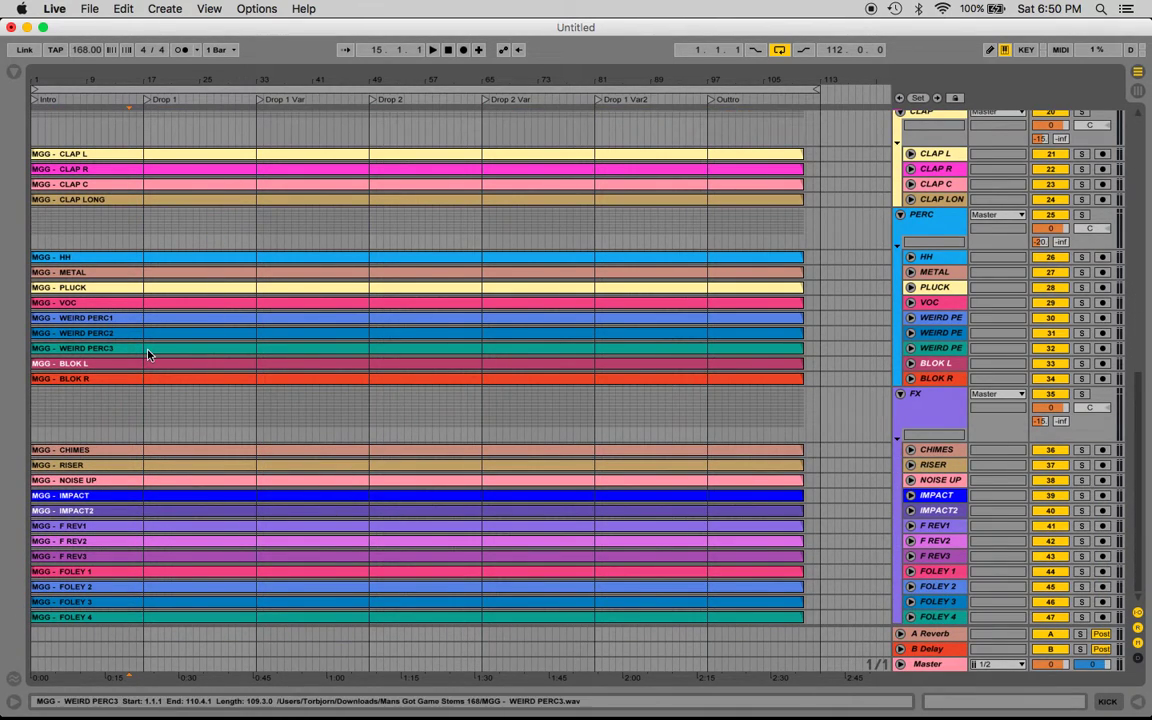
click(938, 617)
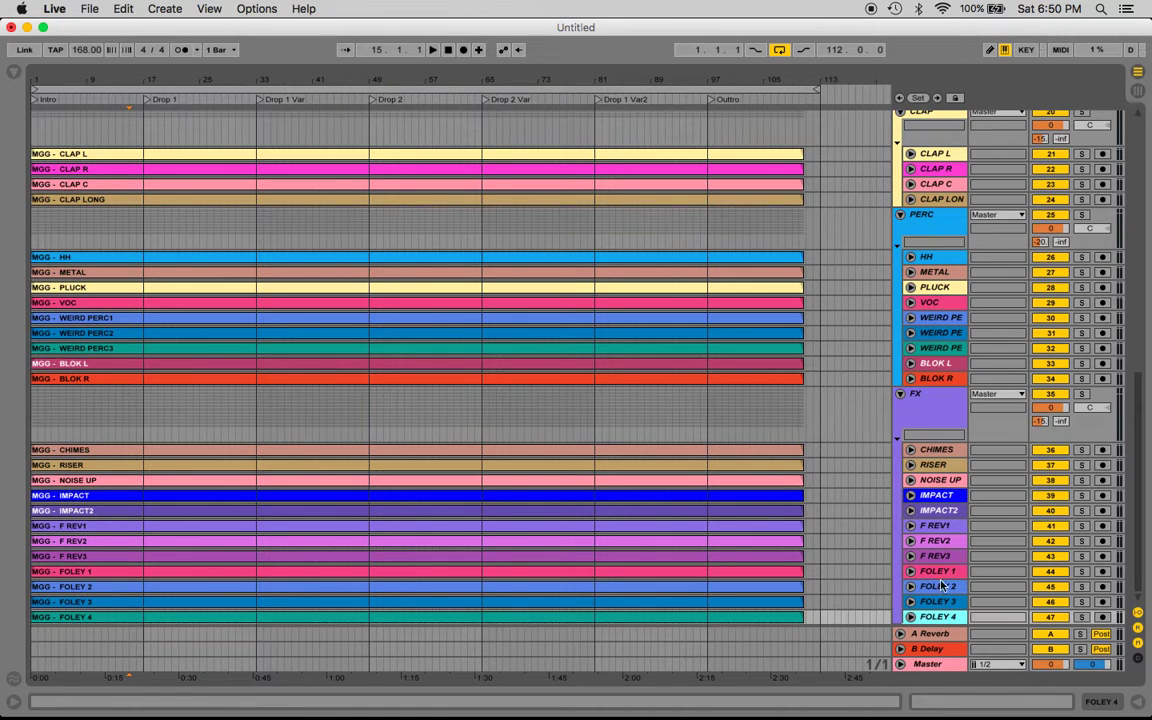
shift+click(940, 575)
click(911, 571)
scroll(566, 496, down, 3)
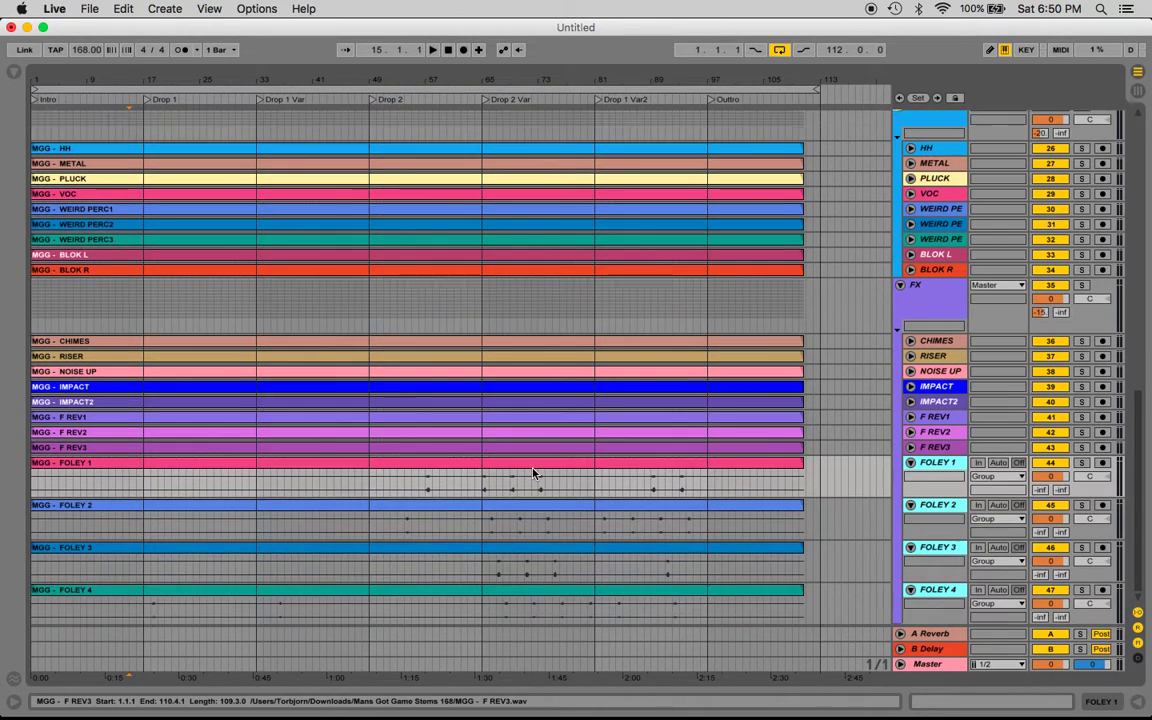
Step: Select bars 65 to 81 across the four FOLEY lanes
click(481, 487)
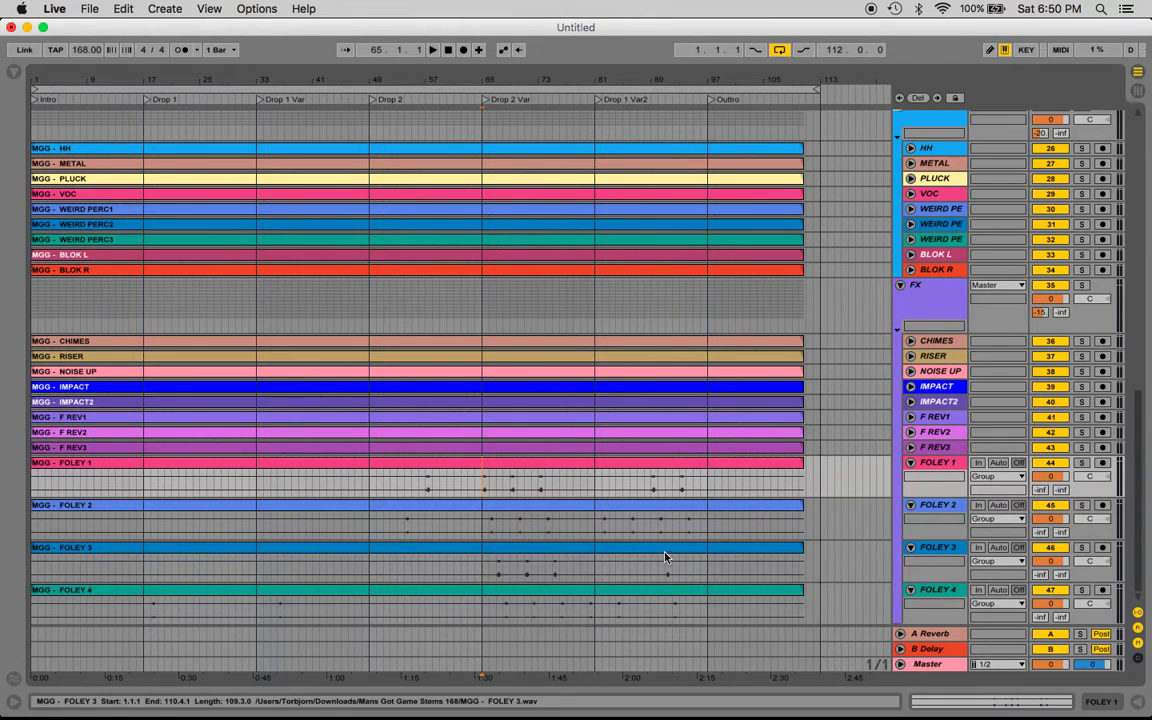
drag(597, 609, 481, 490)
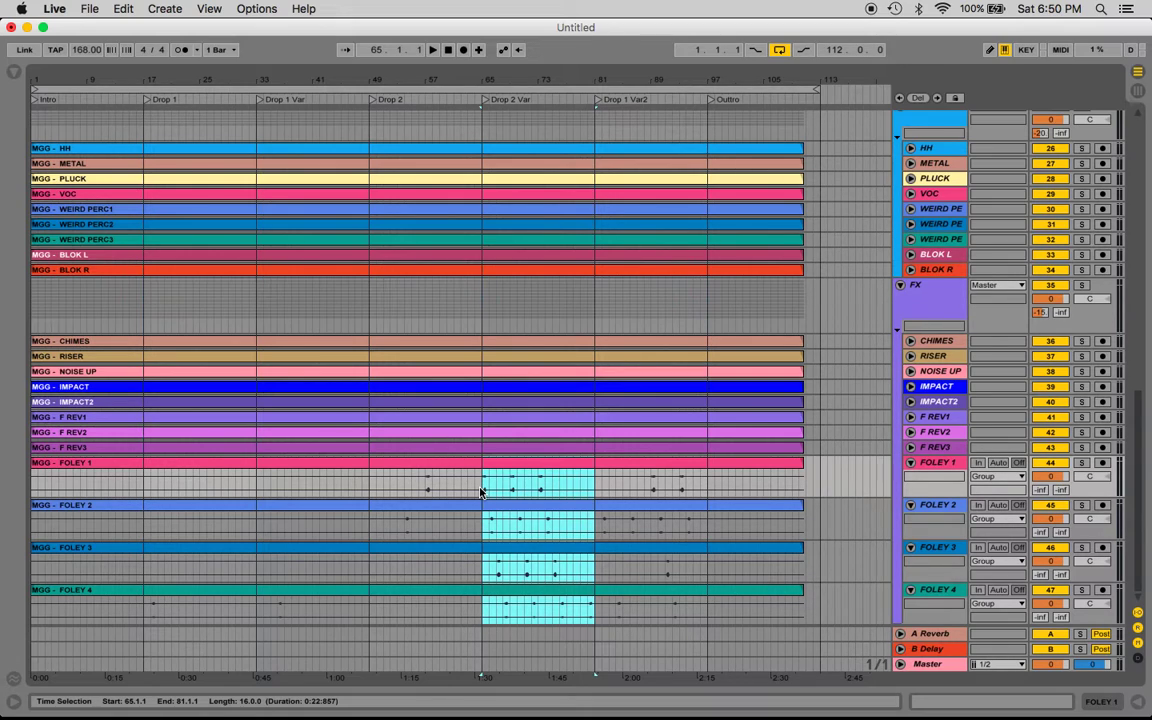
click(486, 494)
shift+click(595, 605)
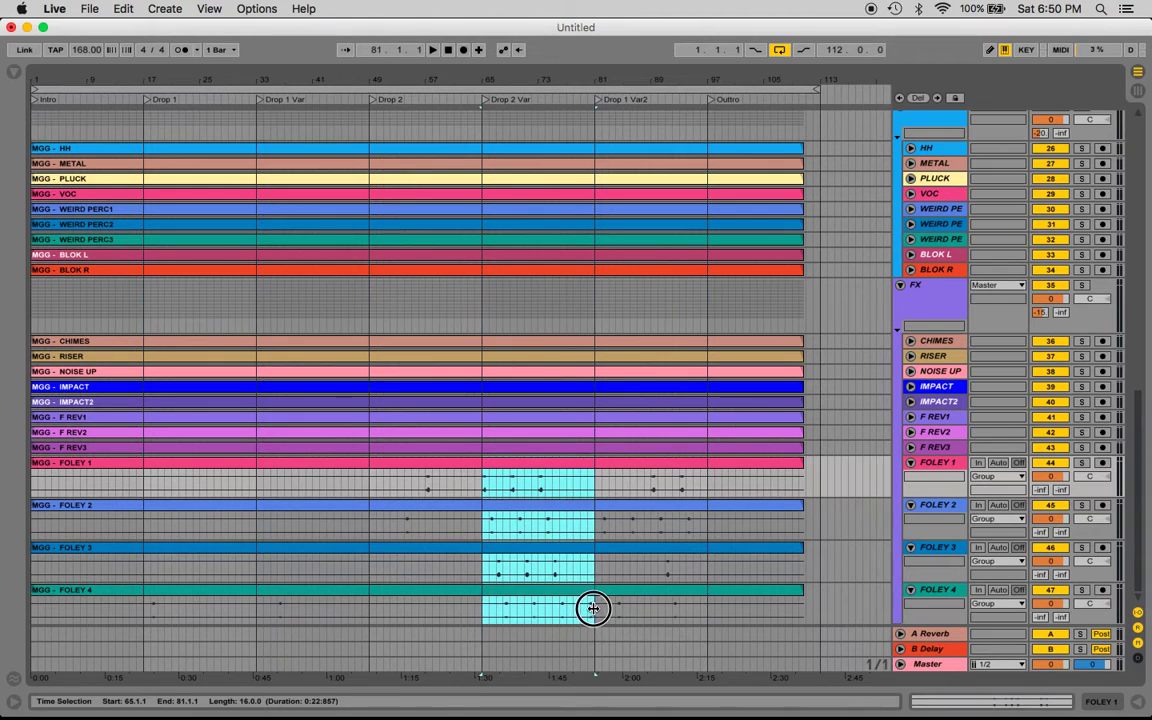
drag(595, 605, 481, 488)
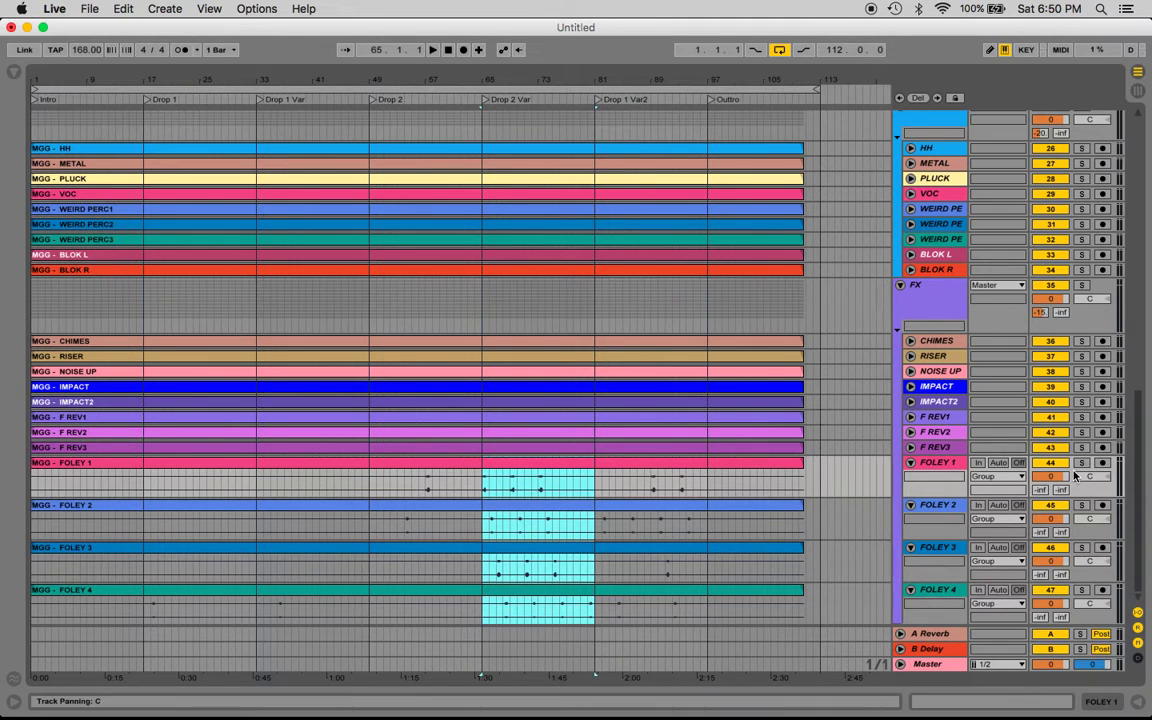
Step: Solo FOLEY 1–4 and set the playback start at bar 65, Drop 2 Var
click(840, 605)
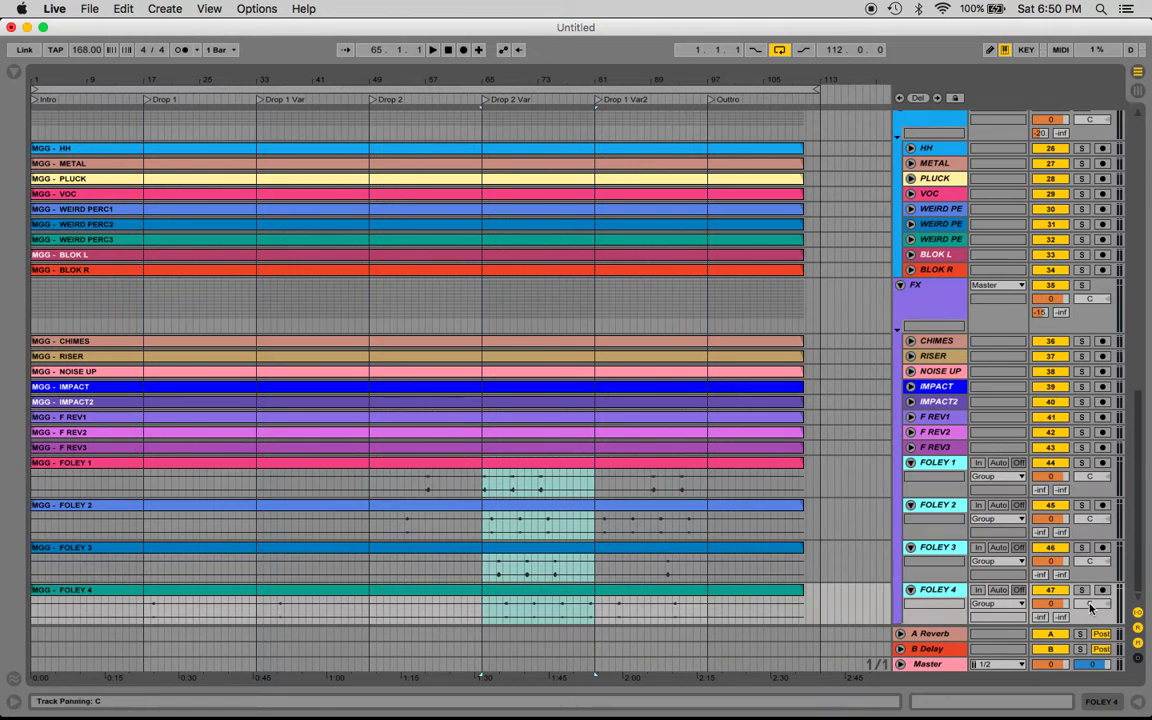
click(1083, 592)
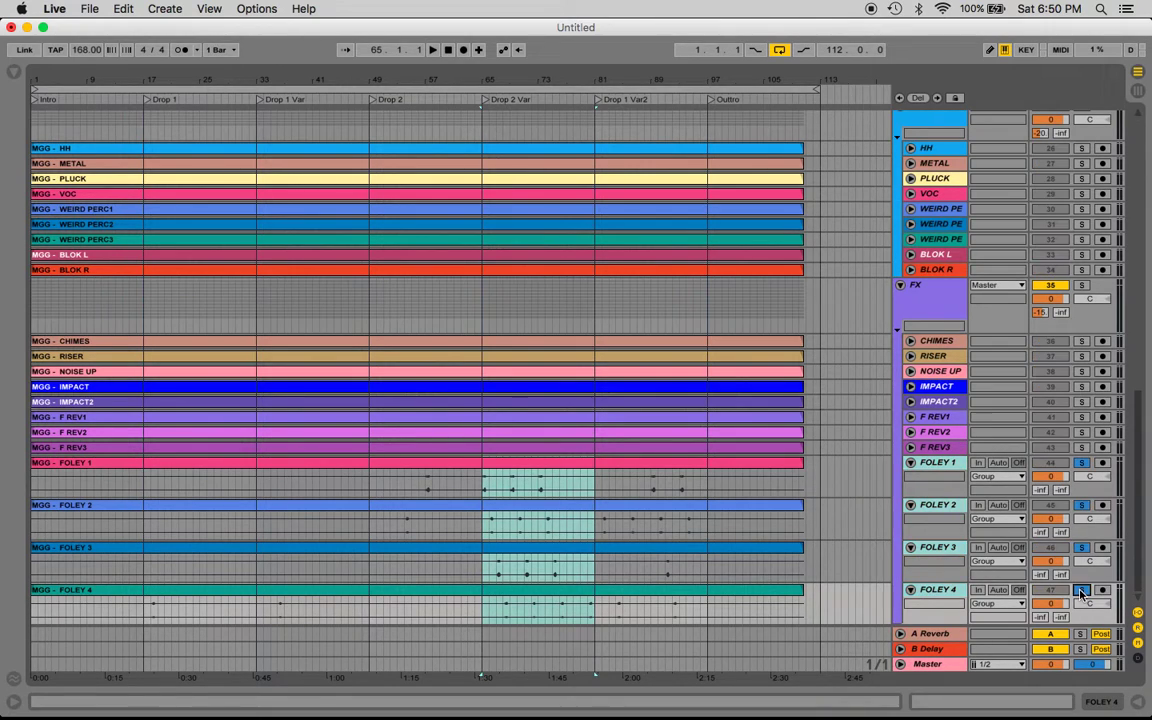
click(481, 487)
click(481, 487)
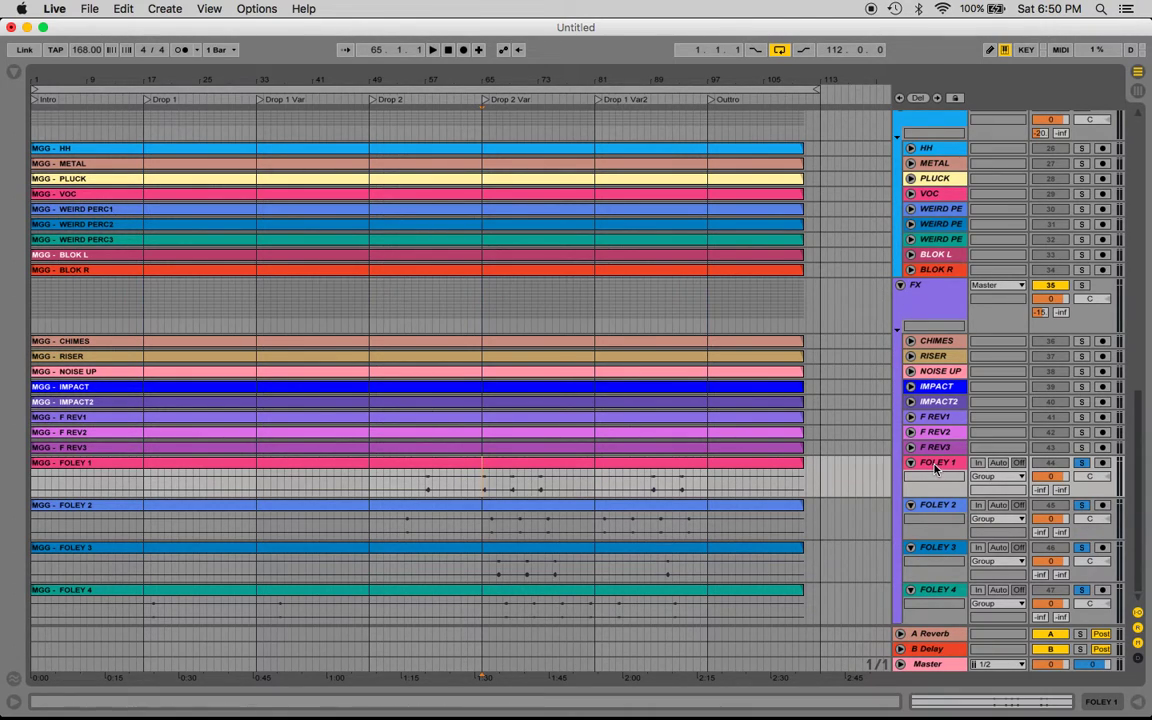
Step: Raise the volume and play the soloed FOLEY tracks from bar 65
key(XF86AudioRaiseVolume)
key(XF86AudioRaiseVolume)
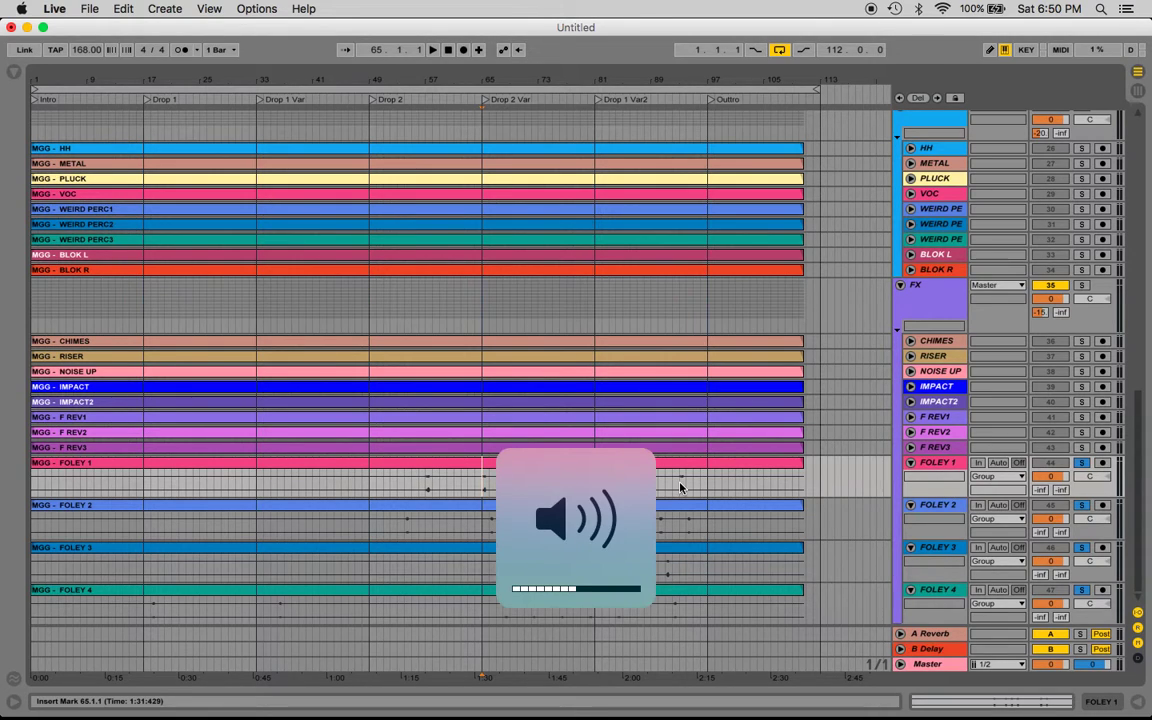
key(space)
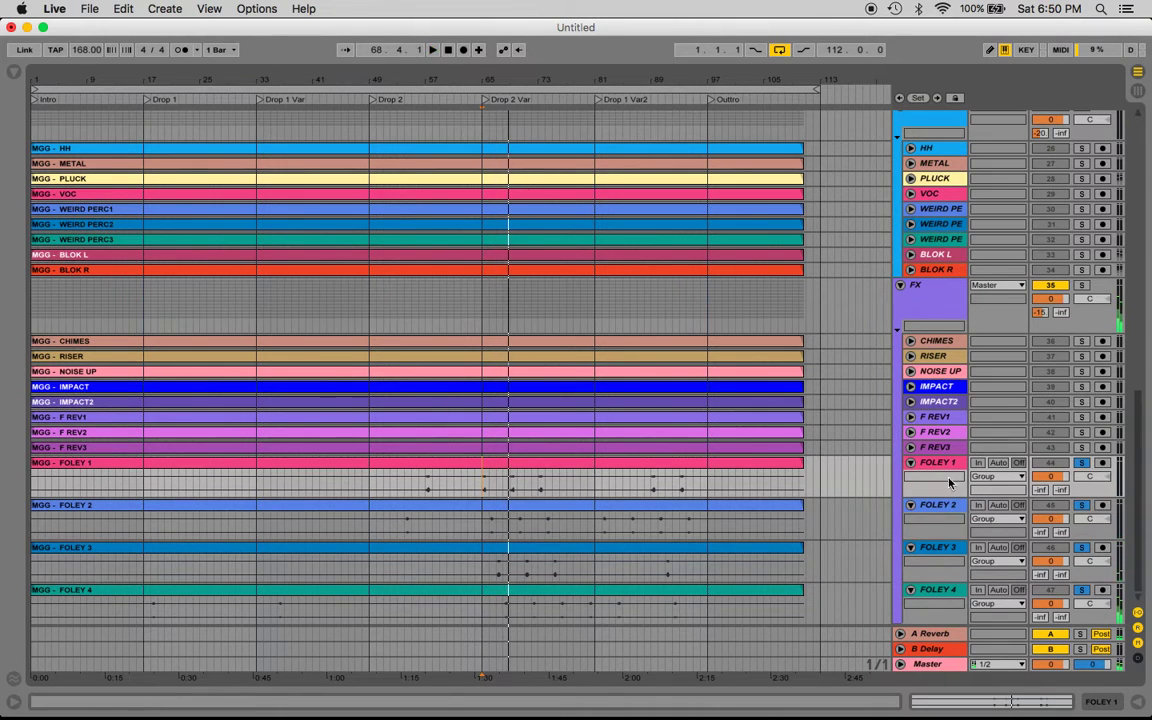
key(space)
Step: Unfold F REV1–3, play them from bar 58, and solo all three
click(920, 447)
click(910, 447)
click(910, 432)
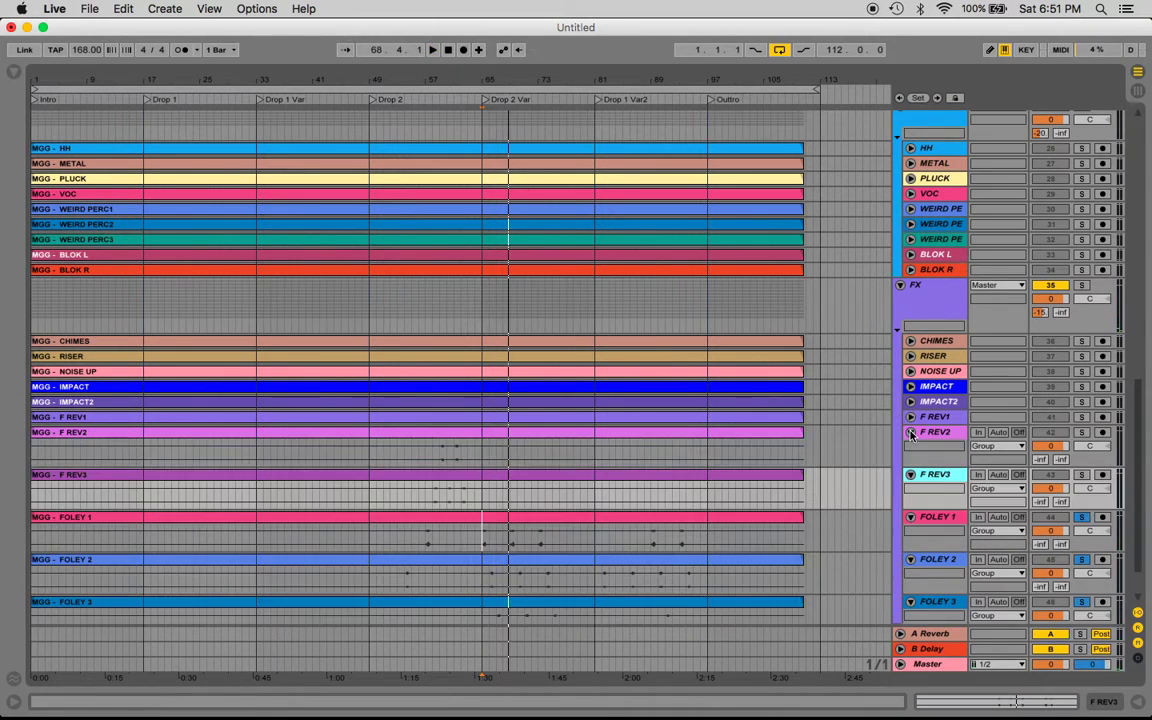
click(910, 417)
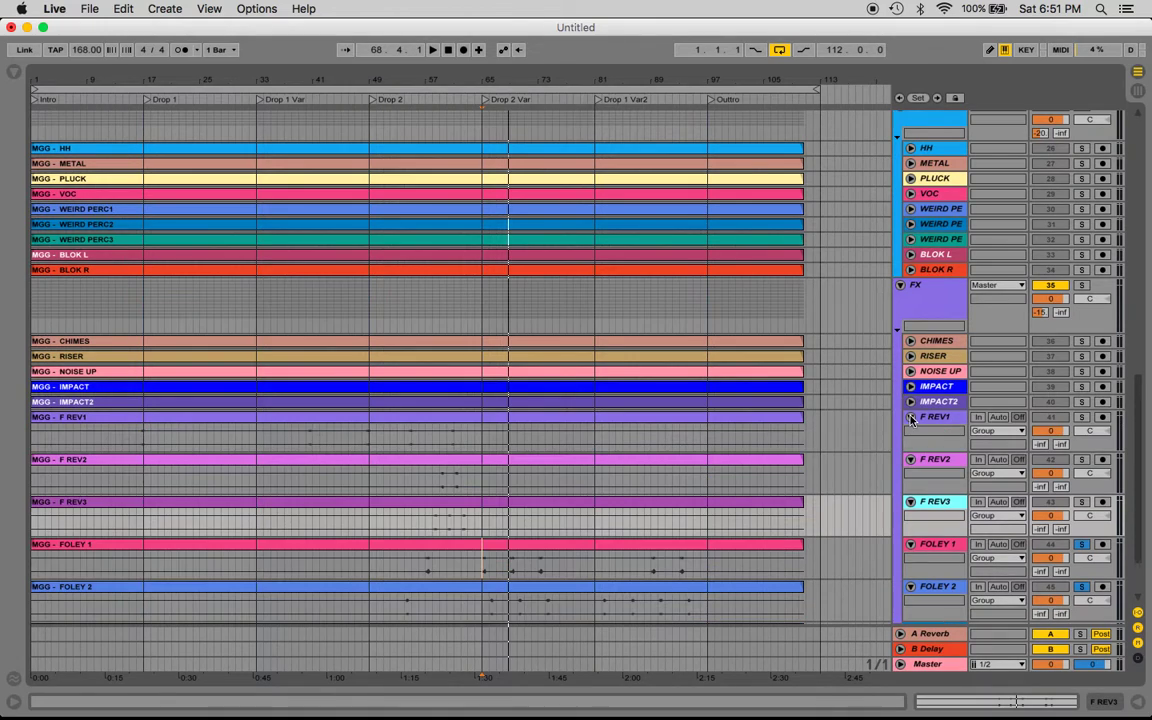
click(431, 484)
key(space)
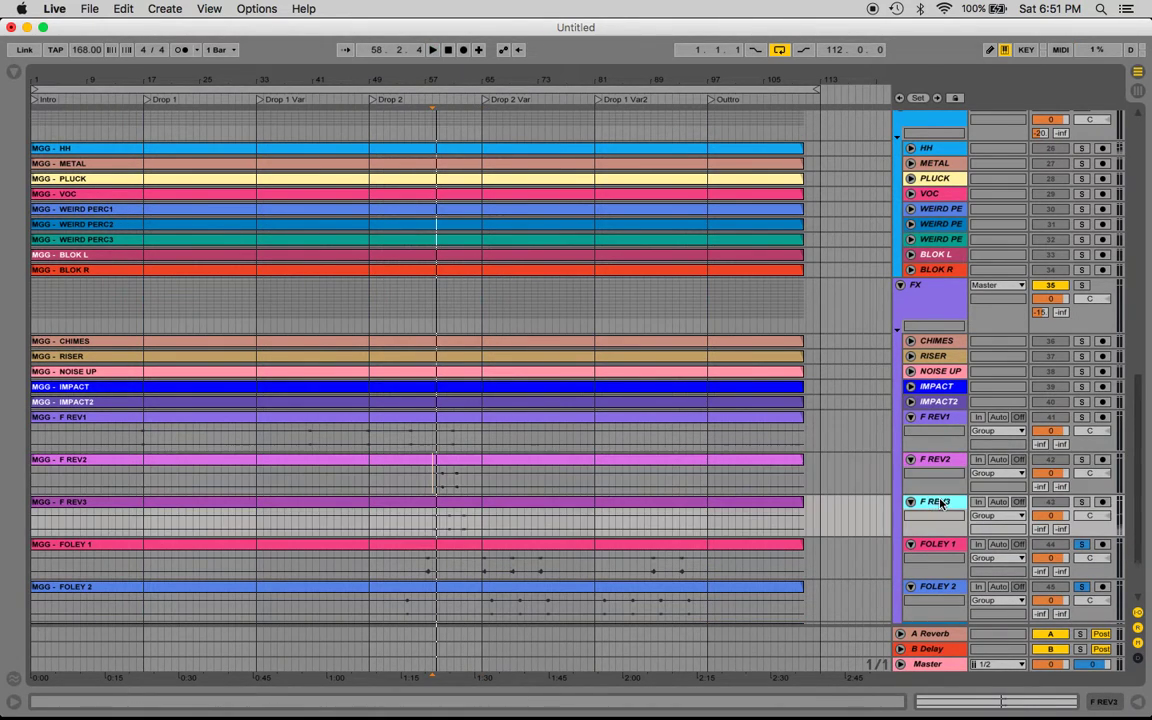
click(931, 422)
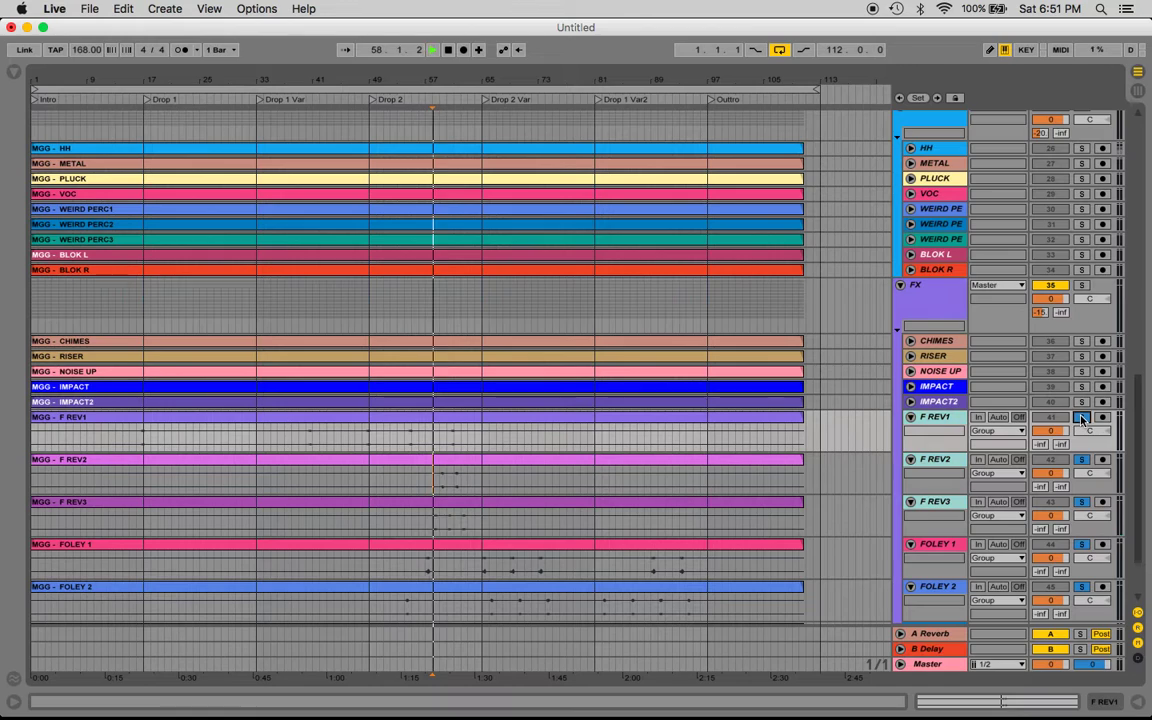
click(1081, 417)
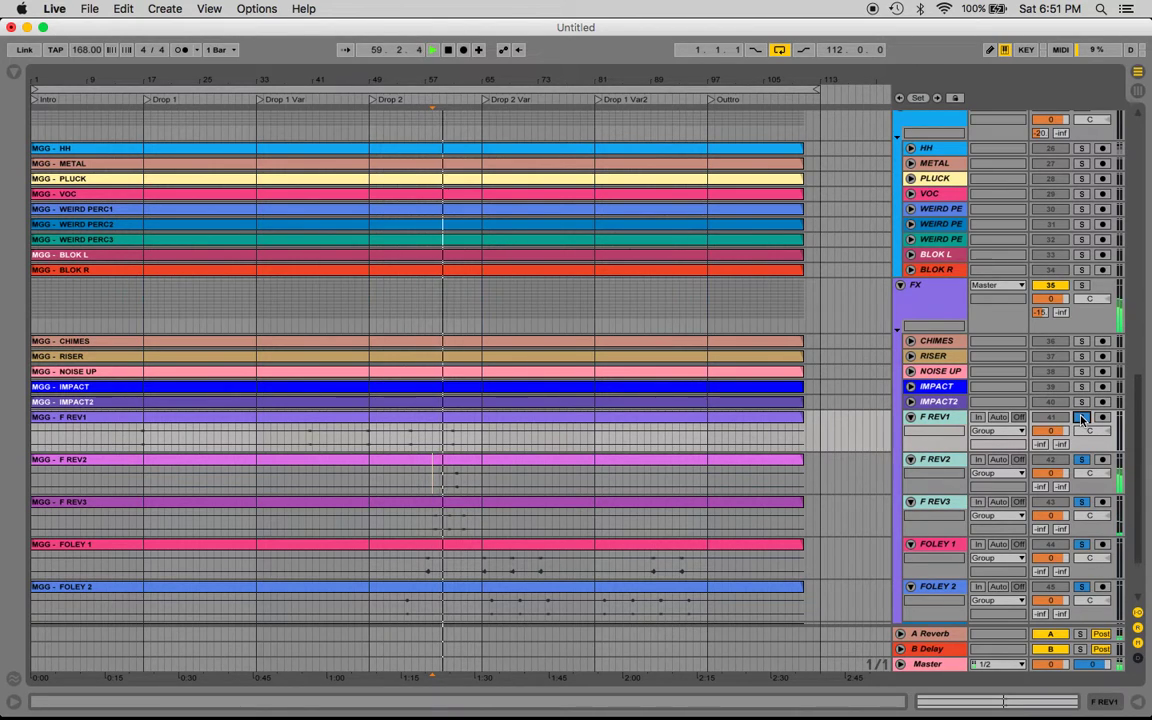
key(space)
Step: Select, unfold and solo WEIRD PERC1–3, with the start point at bar 81
click(938, 213)
shift+click(846, 239)
key(Right)
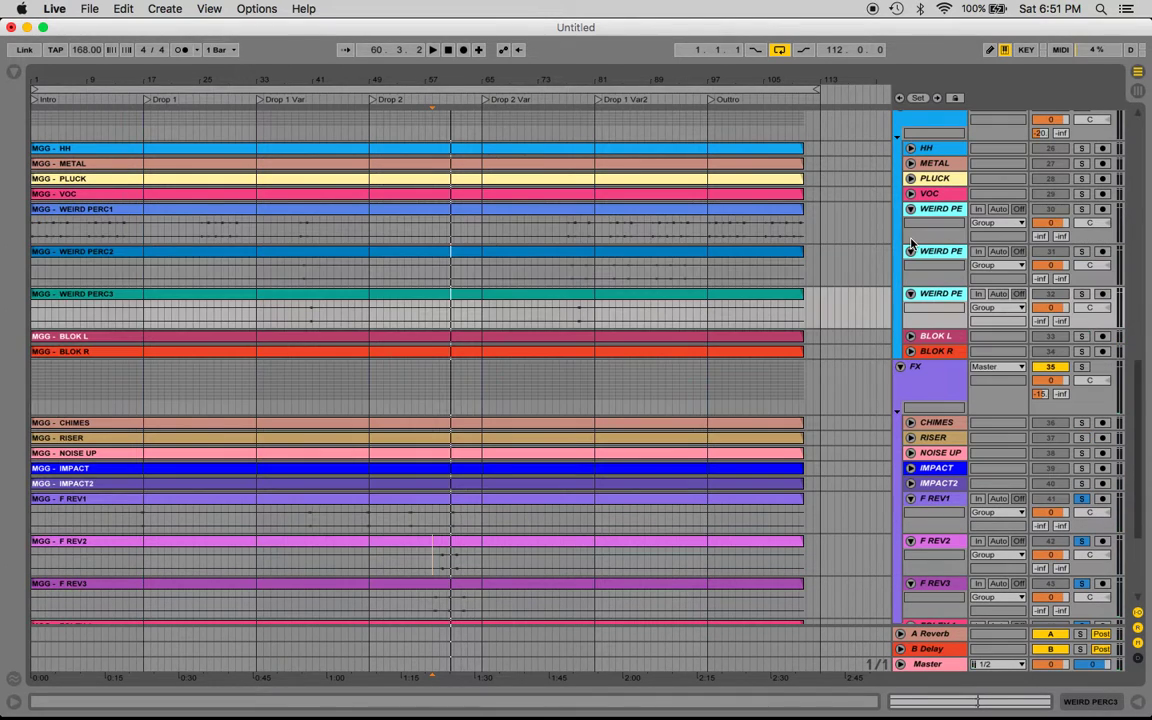
click(1081, 209)
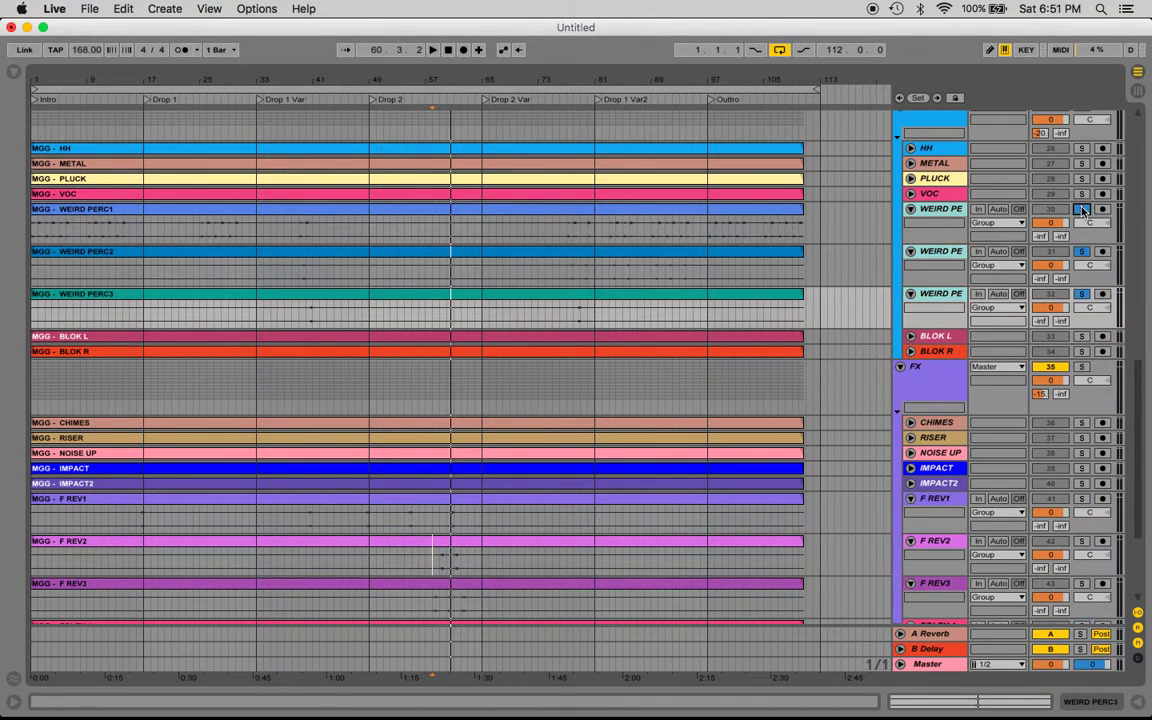
click(598, 236)
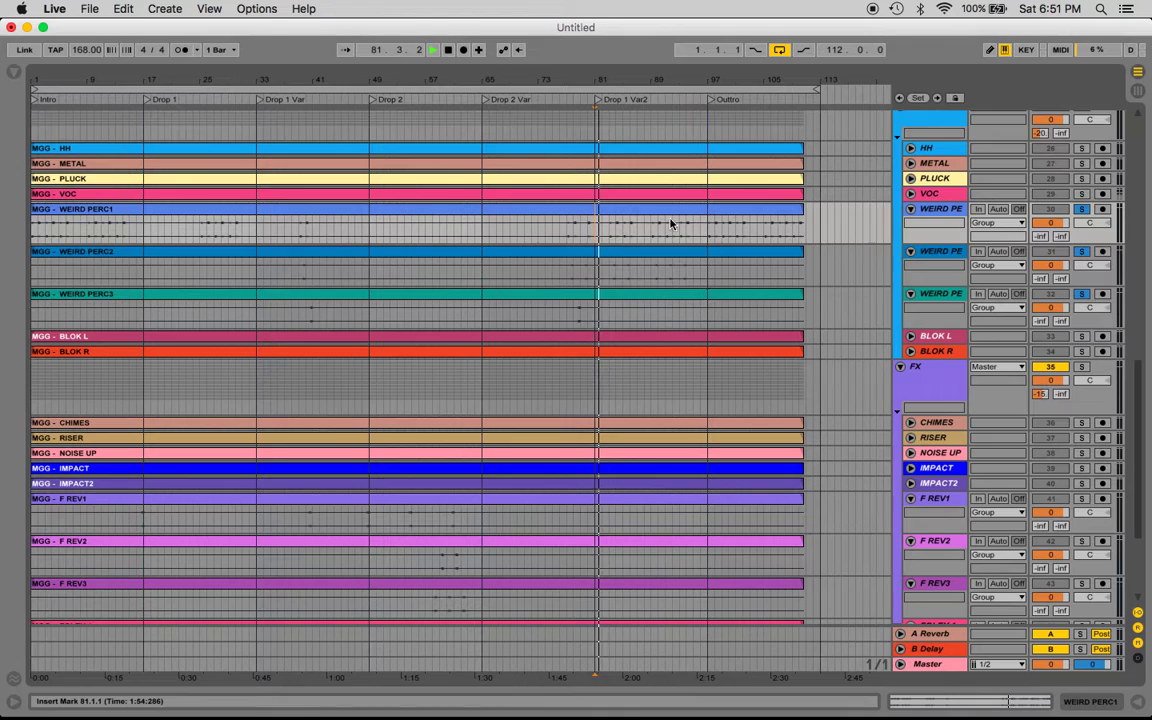
Step: Play the song from the Outro at bar 97 and unfold the VOC track
scroll(697, 281, up, 2)
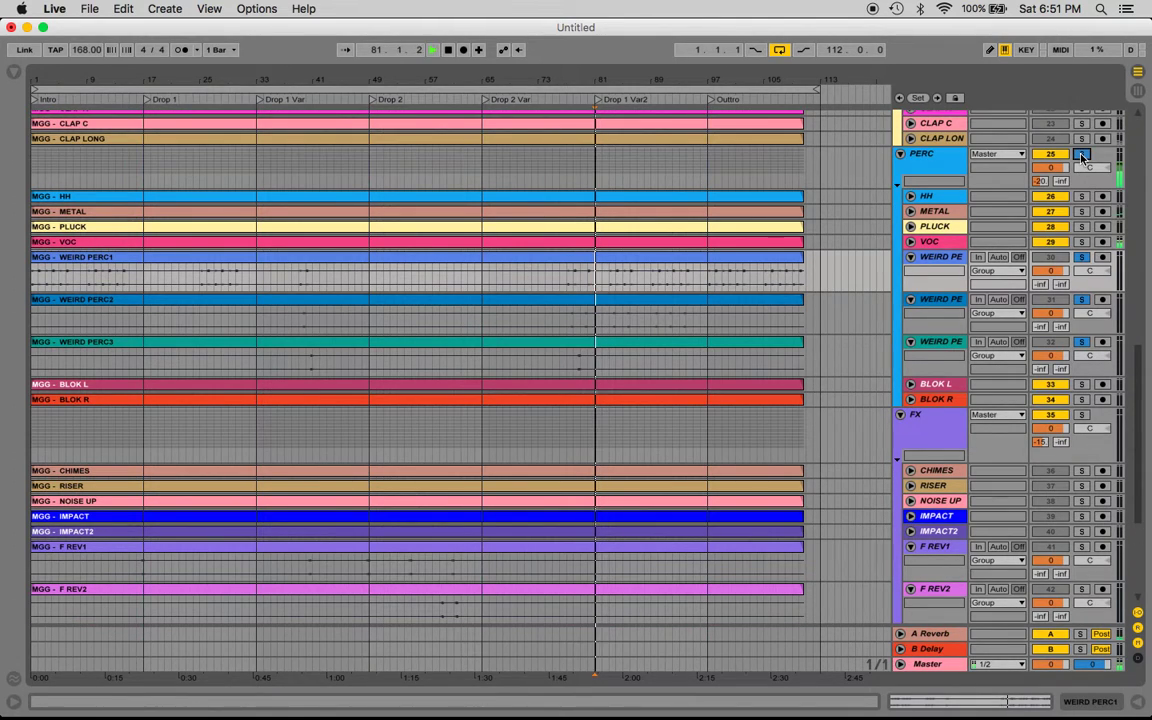
click(713, 85)
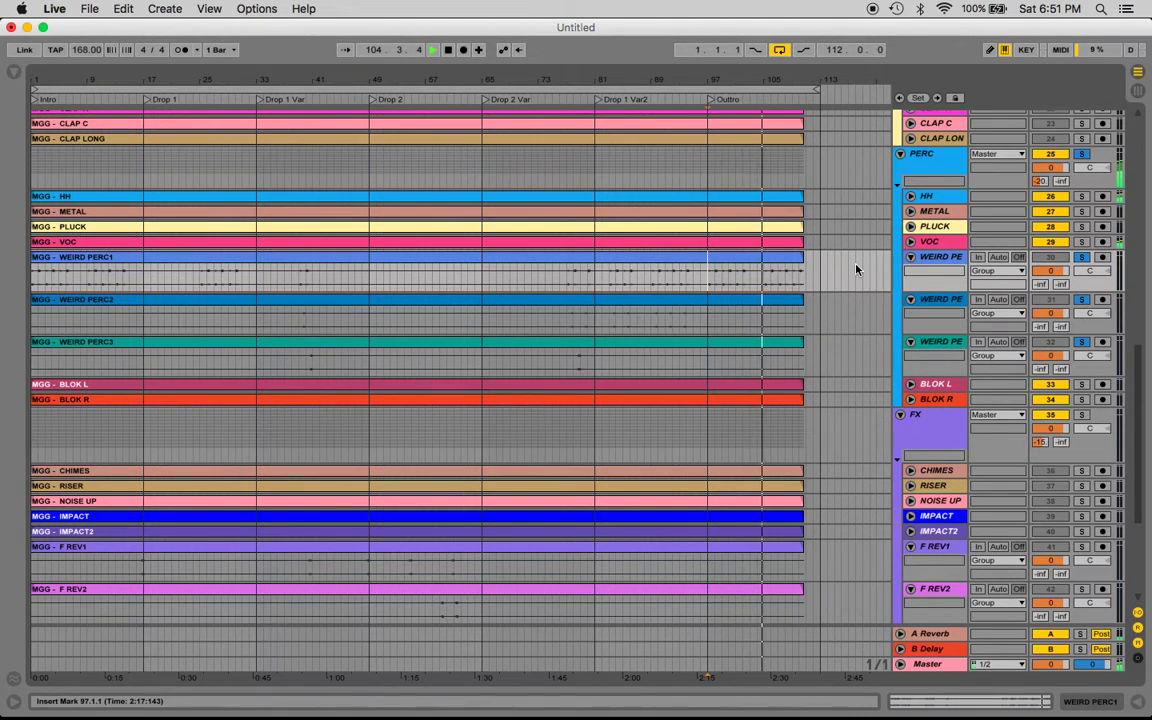
click(911, 243)
key(space)
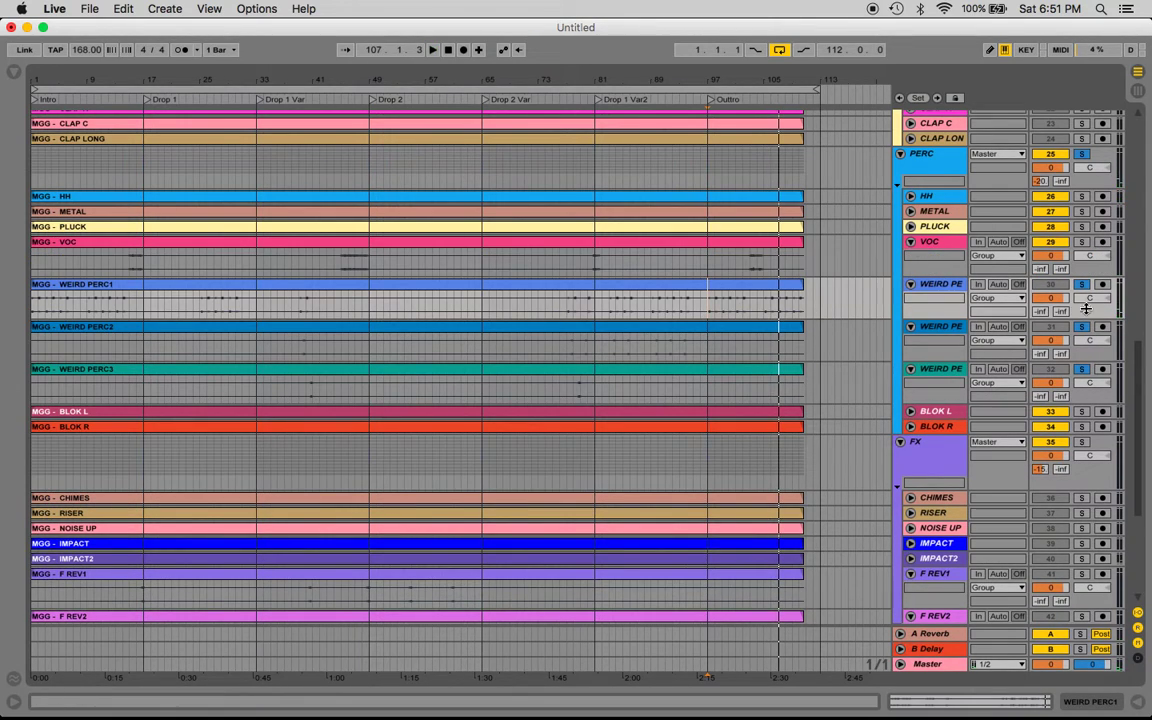
Step: Audition the WEIRD PERC tracks from bar 83, then clear the PERC group and WEIRD PERC3 solos
click(608, 350)
click(1050, 284)
click(1081, 284)
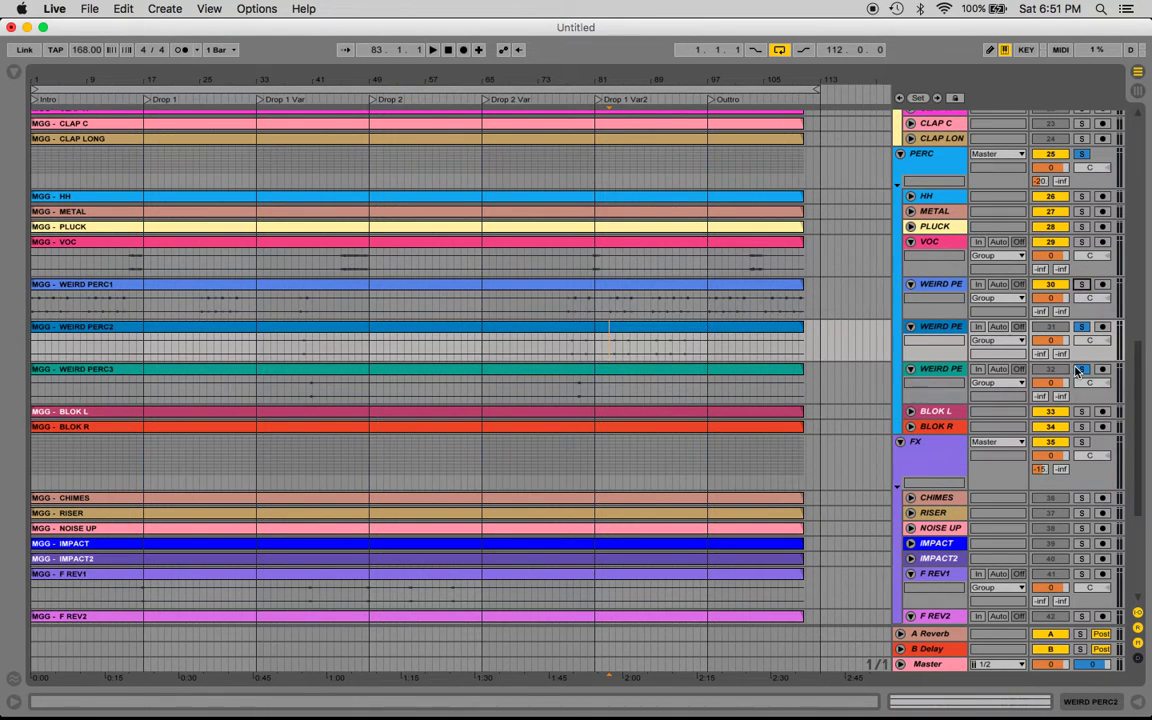
key(space)
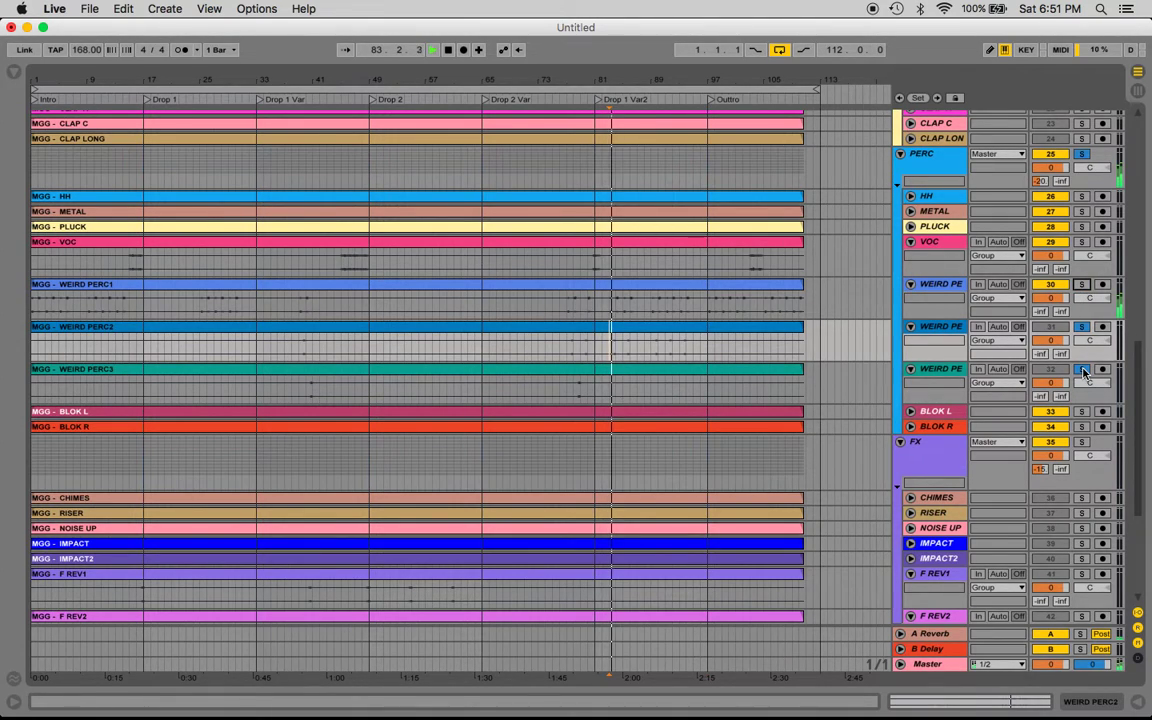
click(1081, 370)
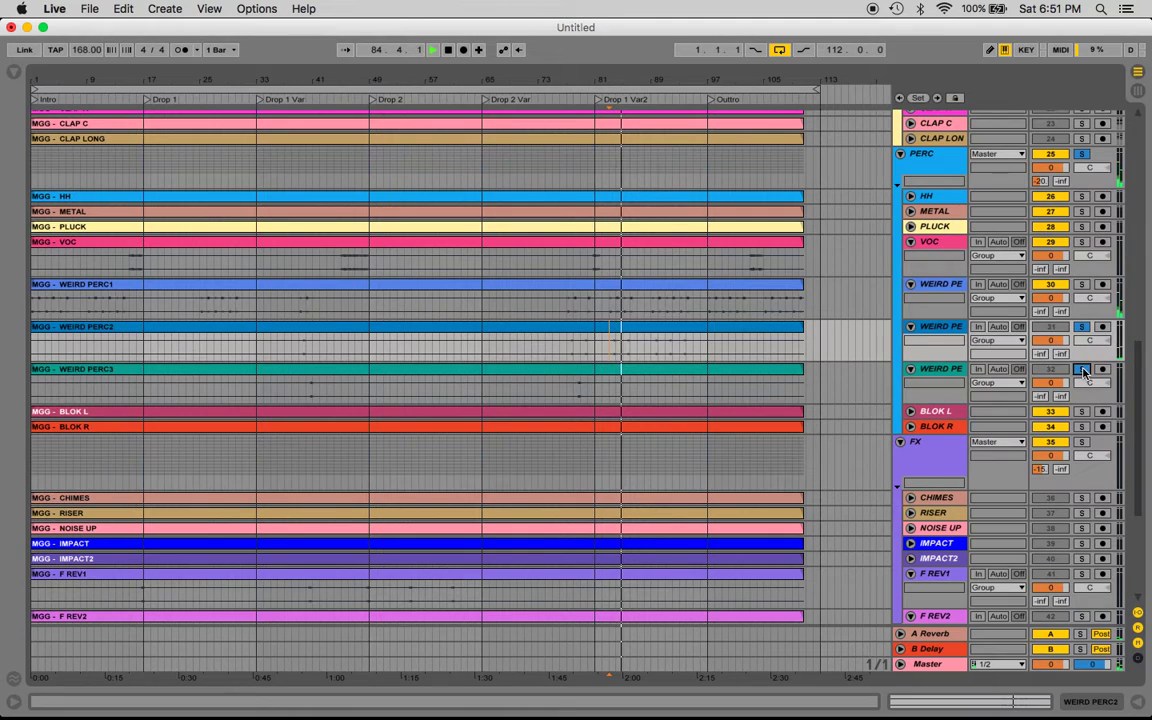
click(576, 397)
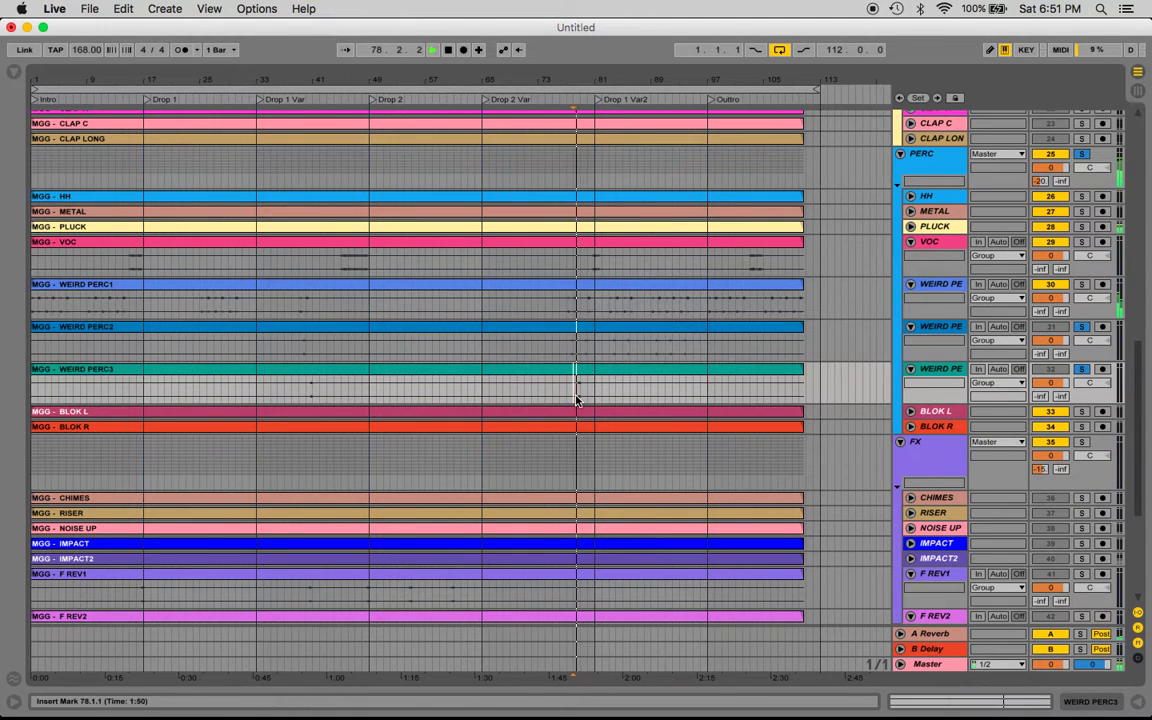
key(space)
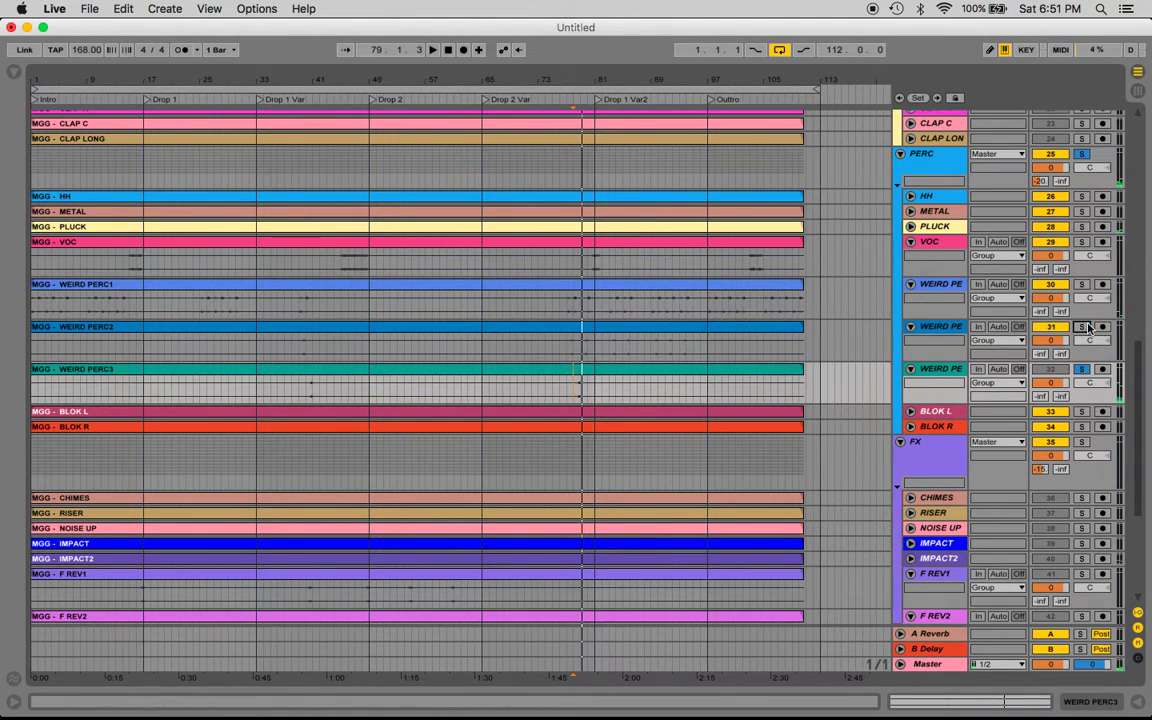
click(1081, 153)
key(space)
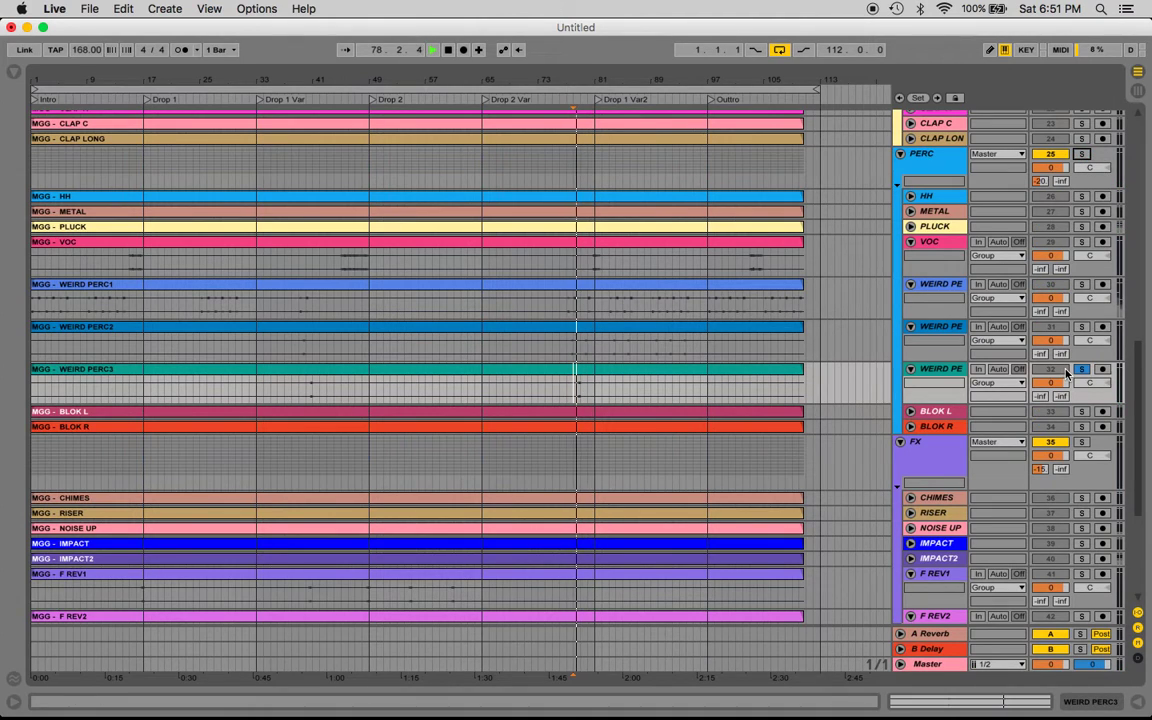
click(1081, 369)
key(space)
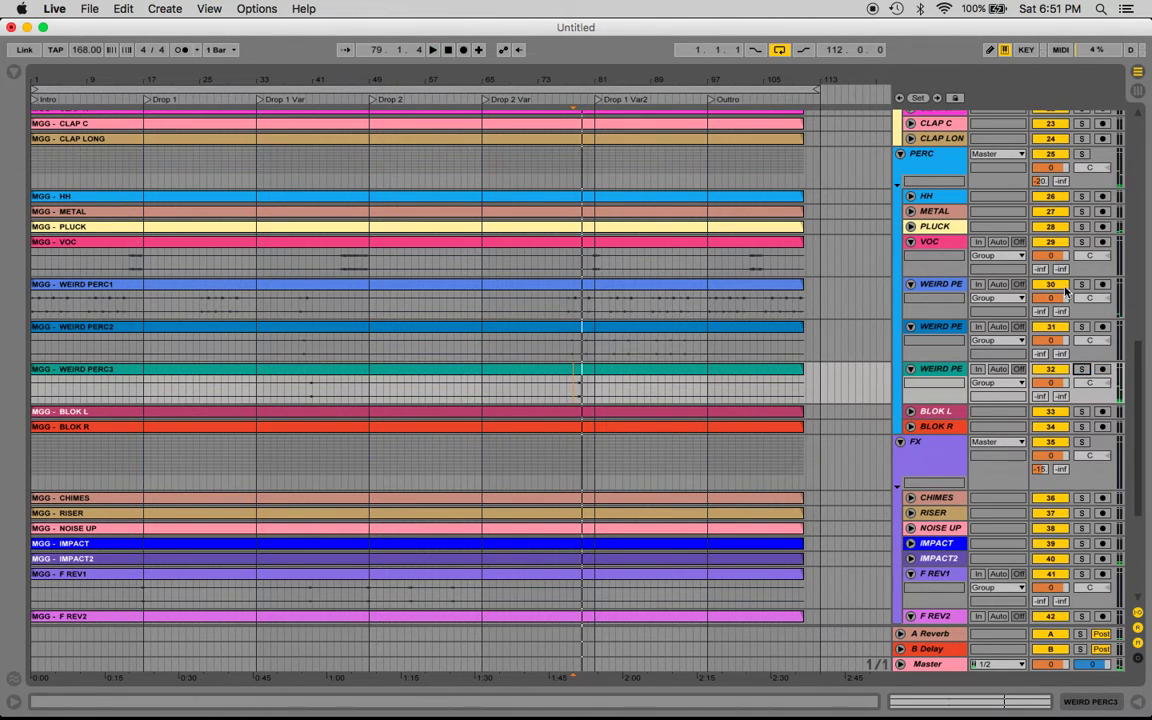
Step: Collapse WEIRD PERC3, WEIRD PERC2, WEIRD PERC1 and VOC to single rows
click(937, 254)
click(915, 340)
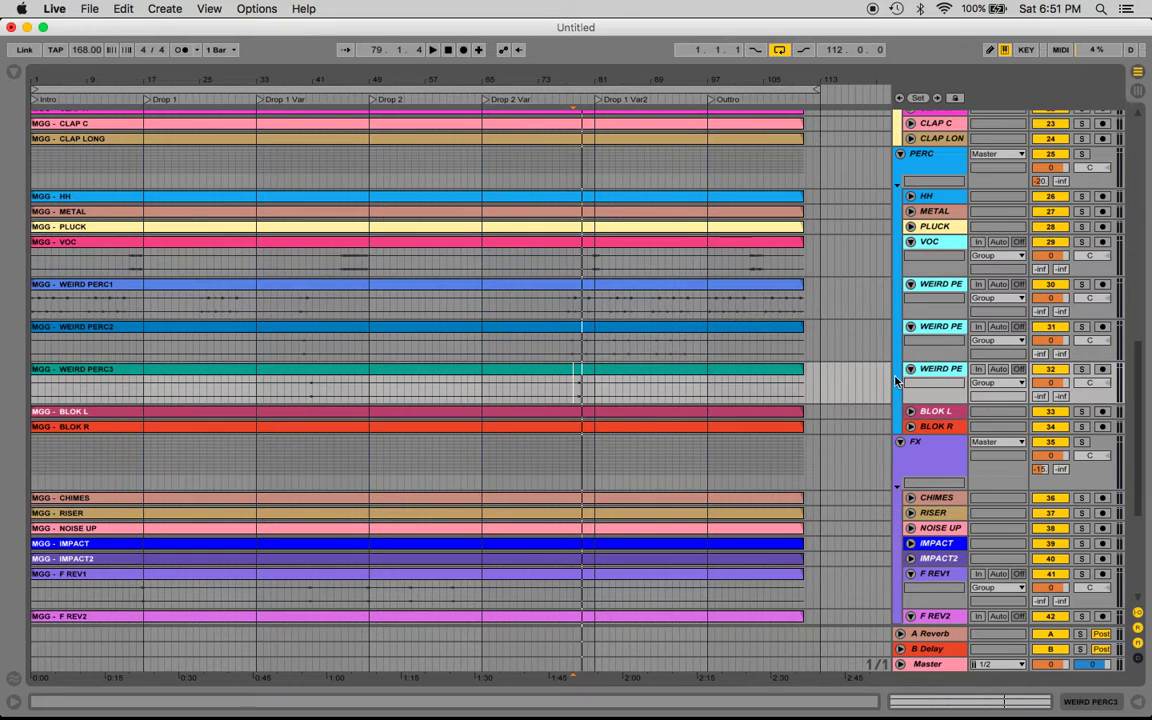
click(898, 378)
click(910, 369)
click(910, 326)
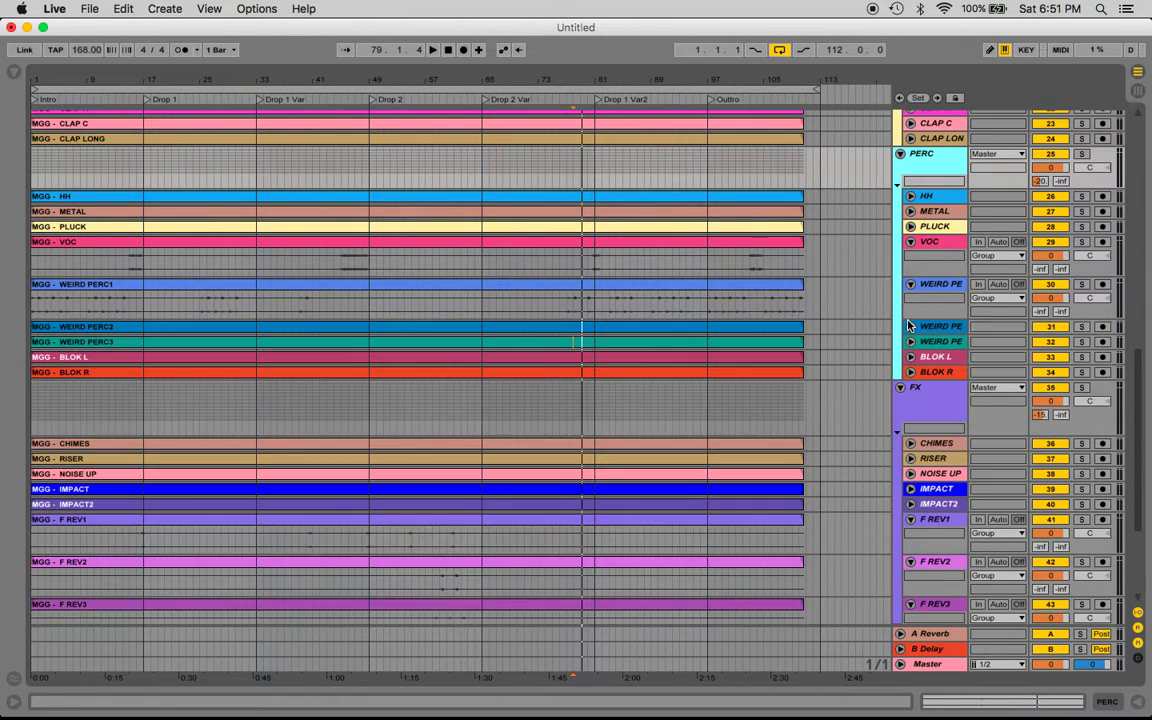
click(910, 285)
click(910, 241)
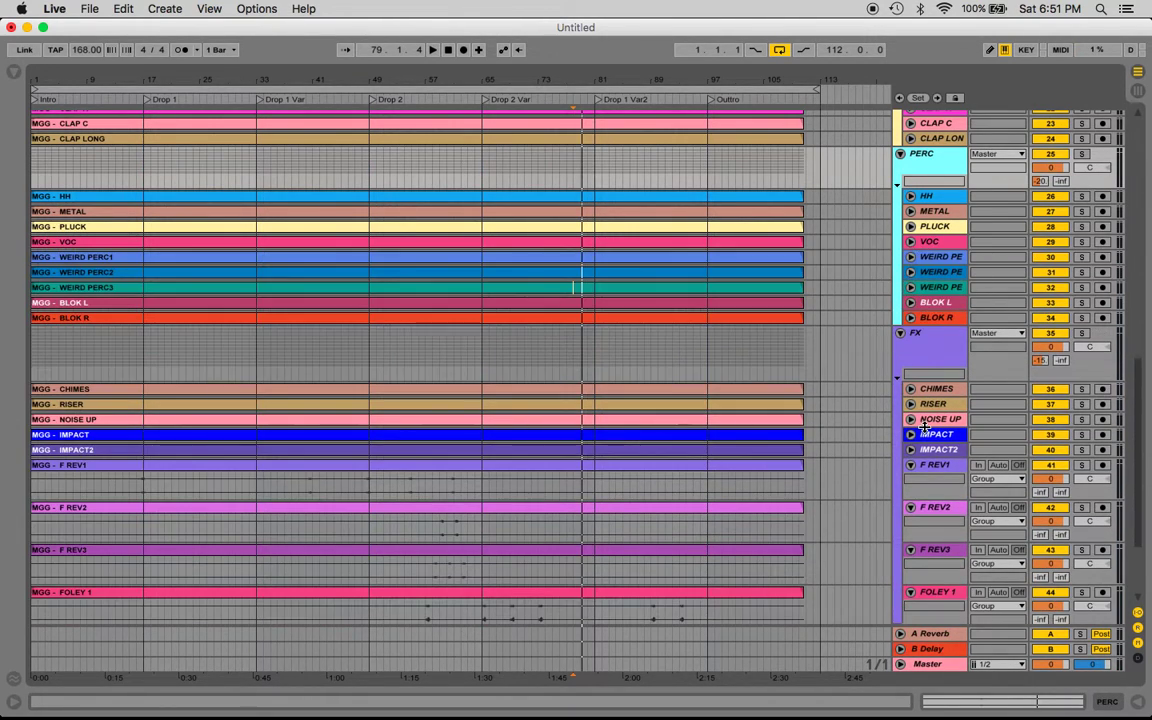
Step: Collapse the FX tracks F REV1 through FOLEY 4 and deselect them
scroll(924, 427, down, 2)
scroll(924, 427, down, 3)
click(940, 339)
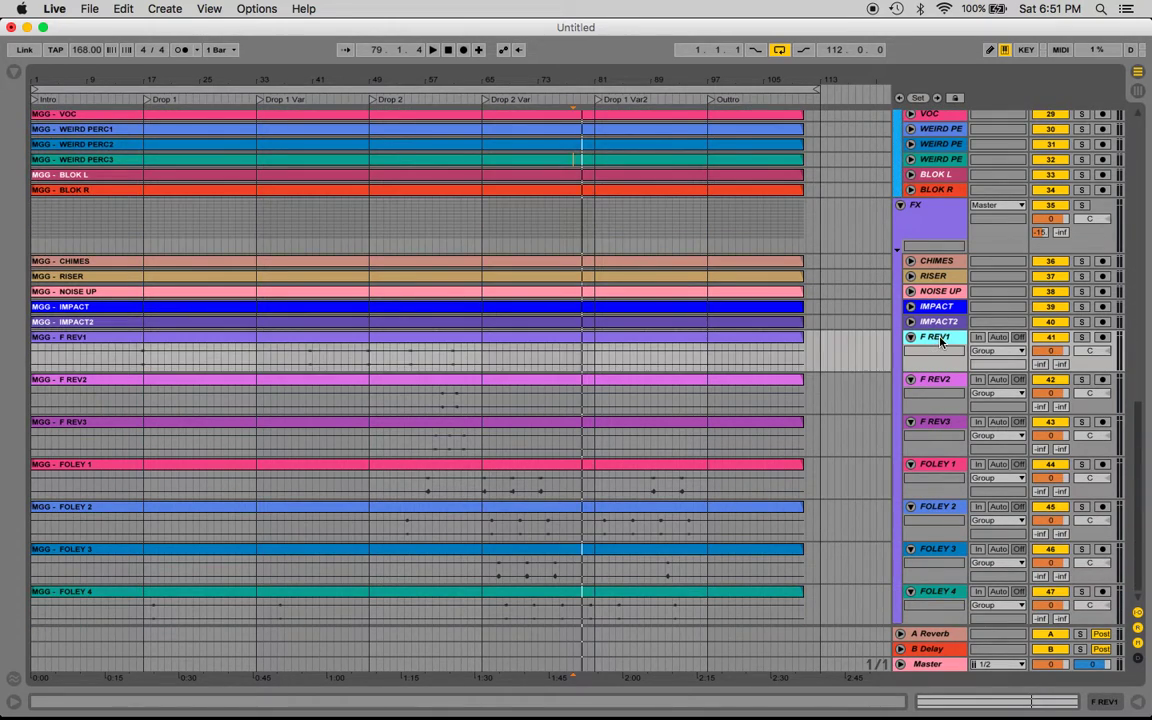
shift+click(940, 591)
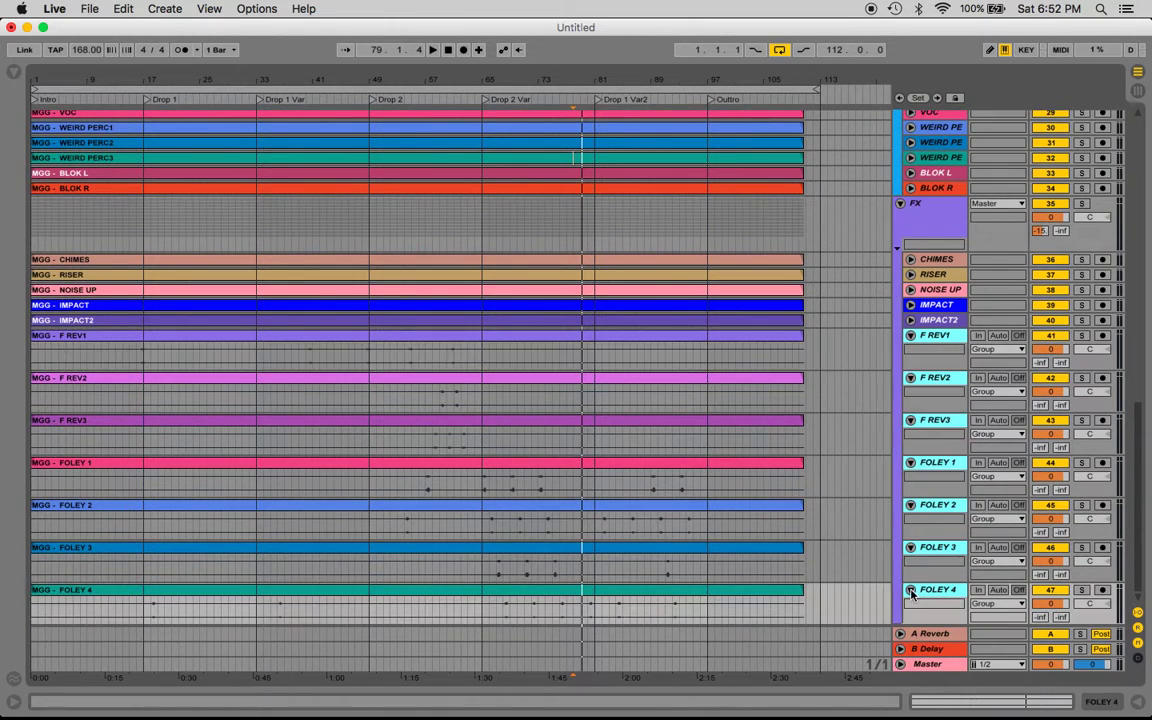
click(911, 592)
click(819, 428)
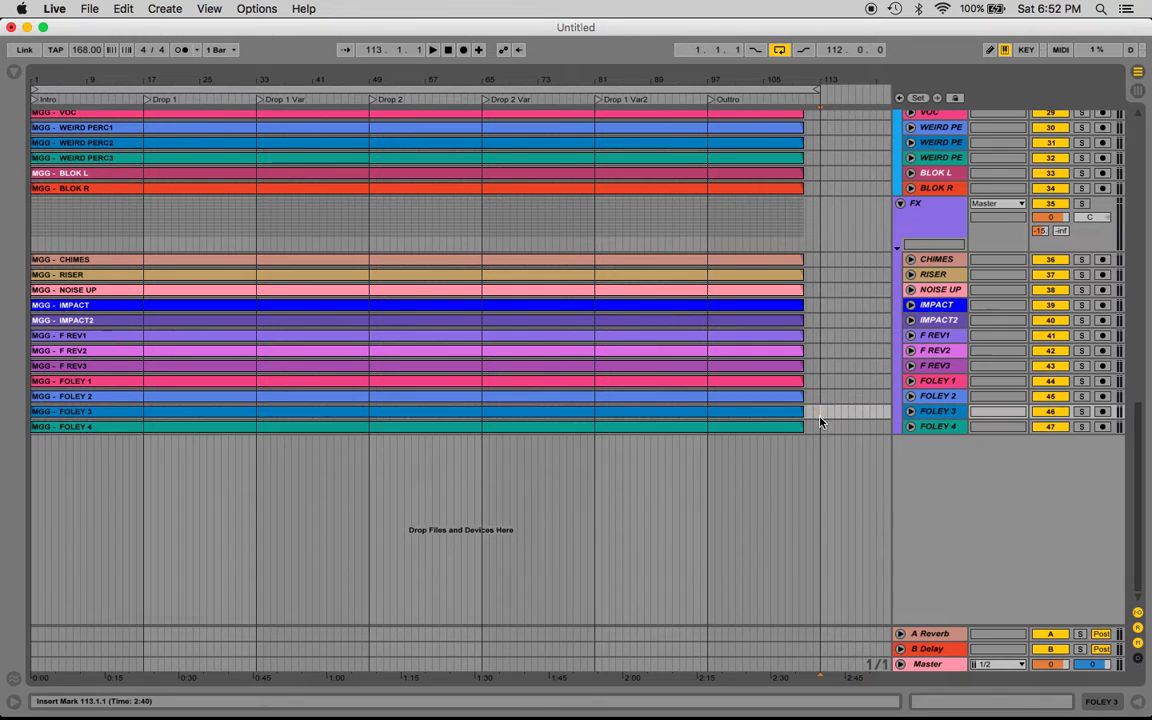
scroll(819, 428, up, 12)
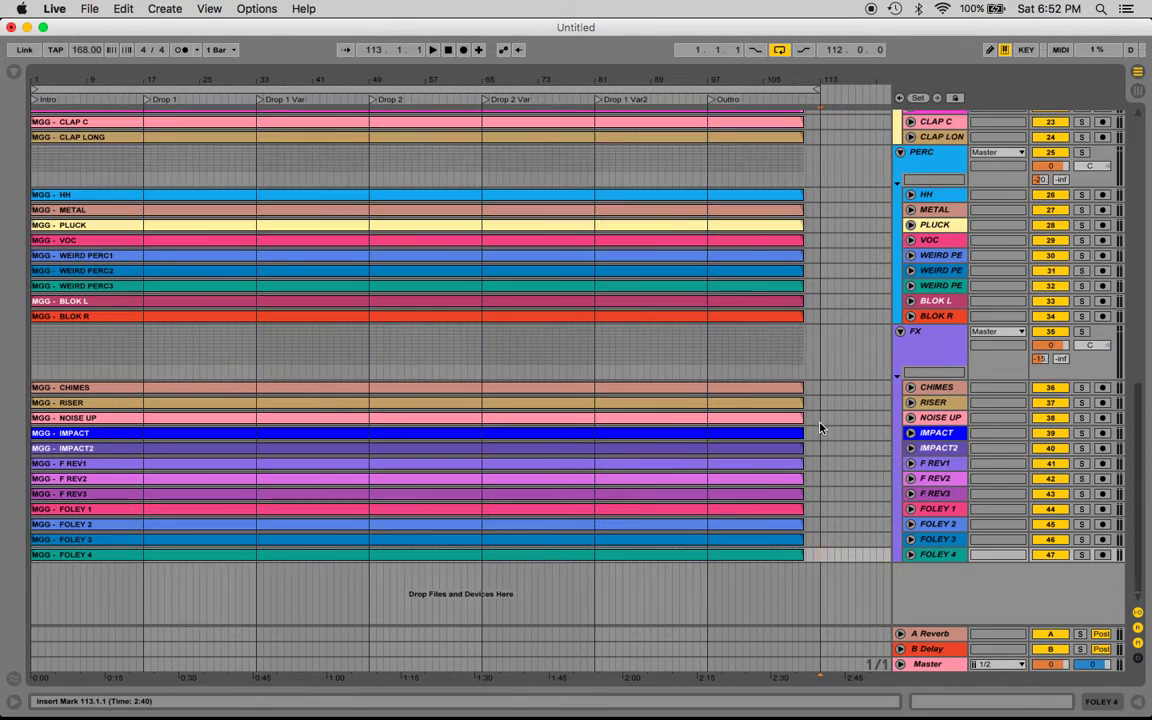
scroll(819, 428, up, 8)
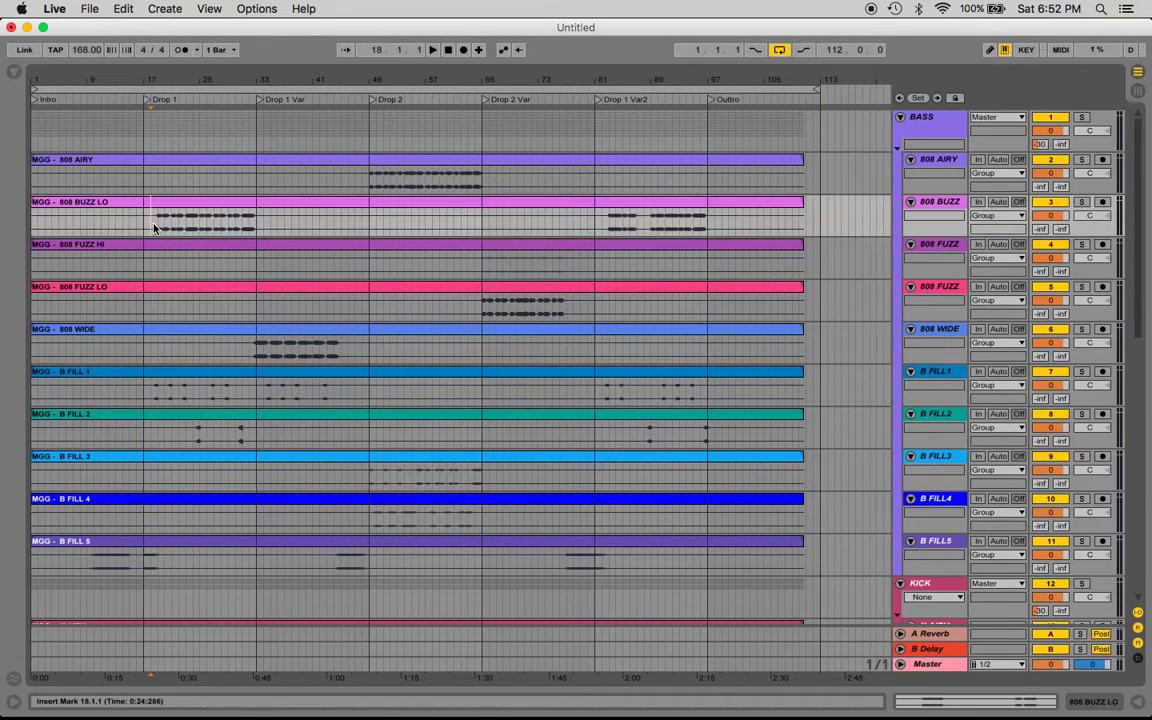
Step: Solo the BASS group and place the start point at bar 19 in the 808 BUZZ LO lane
click(159, 226)
click(186, 229)
click(1081, 117)
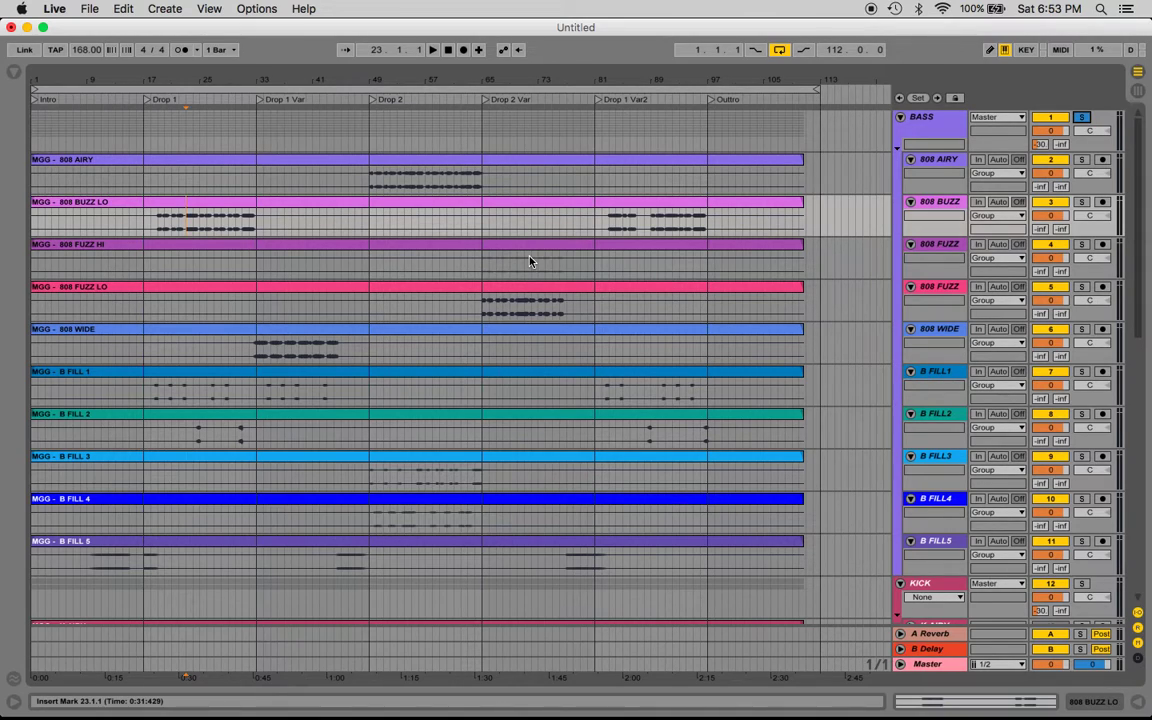
click(699, 206)
click(937, 127)
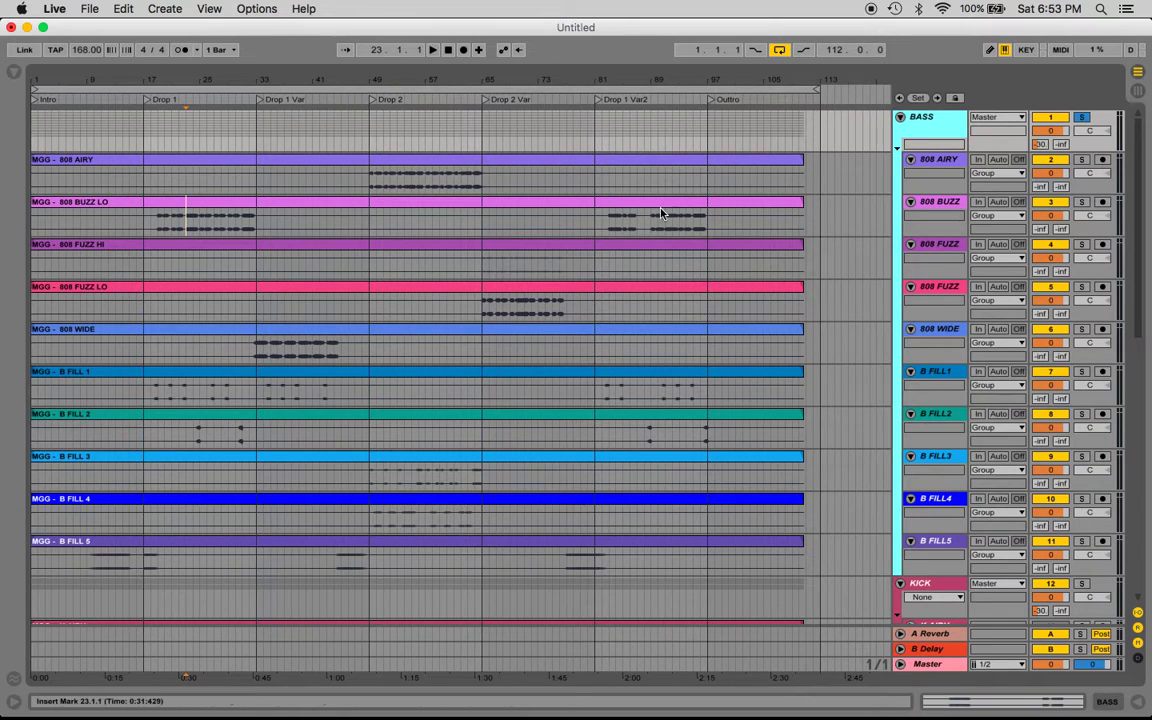
click(156, 222)
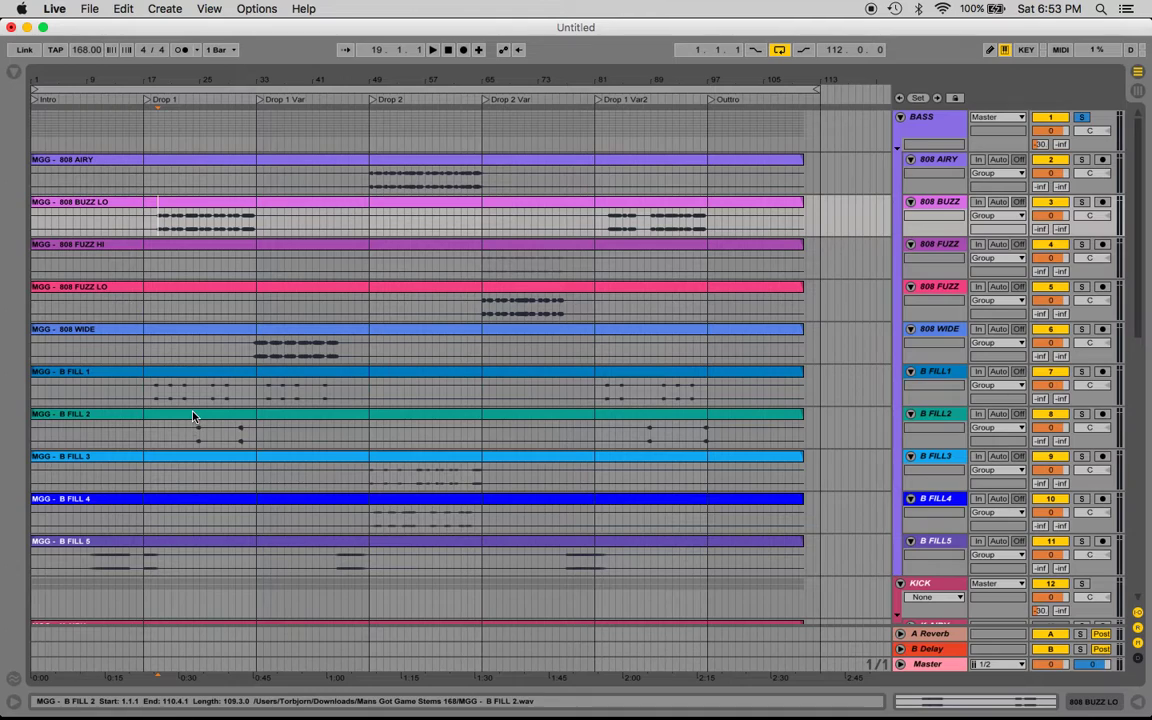
click(933, 117)
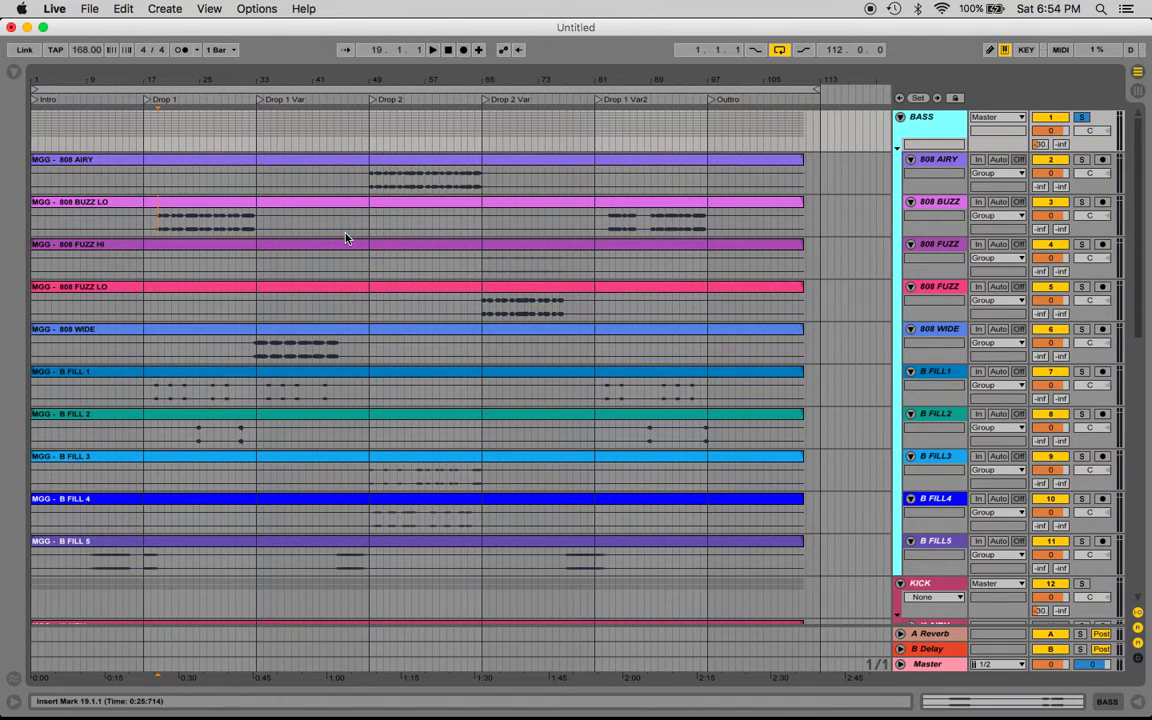
Step: Set the start point to 17.1.1 for the soloed BASS group, zooming in then back out
click(153, 398)
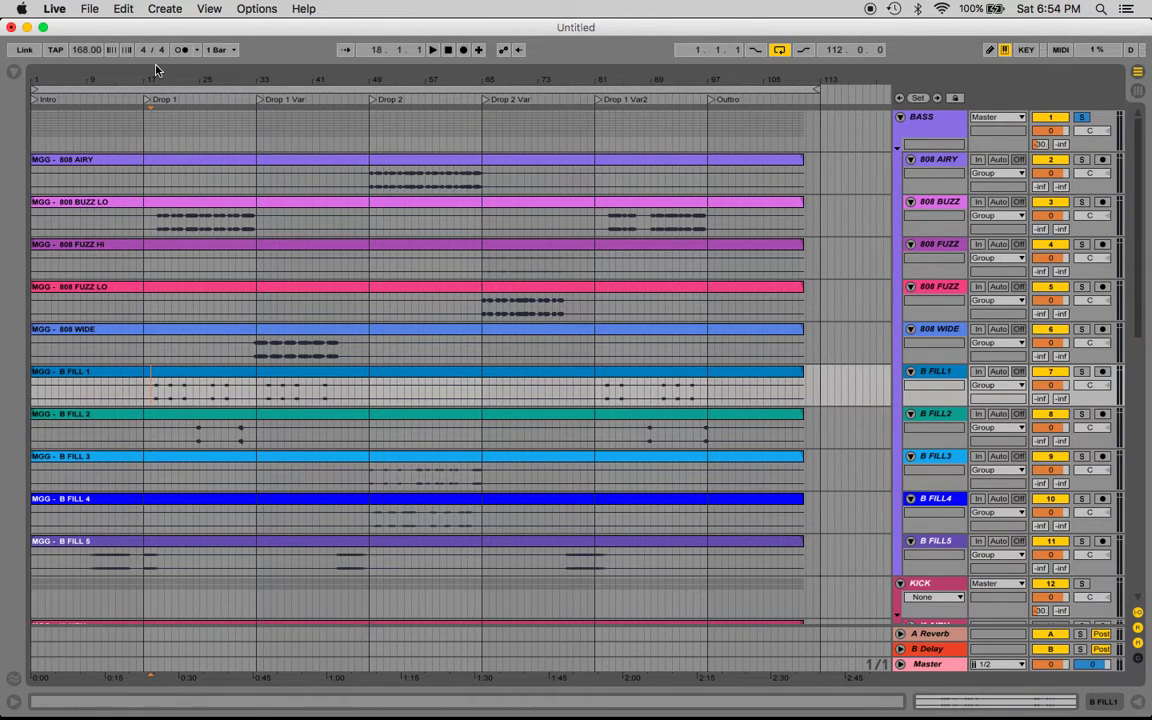
drag(146, 80, 146, 150)
click(125, 562)
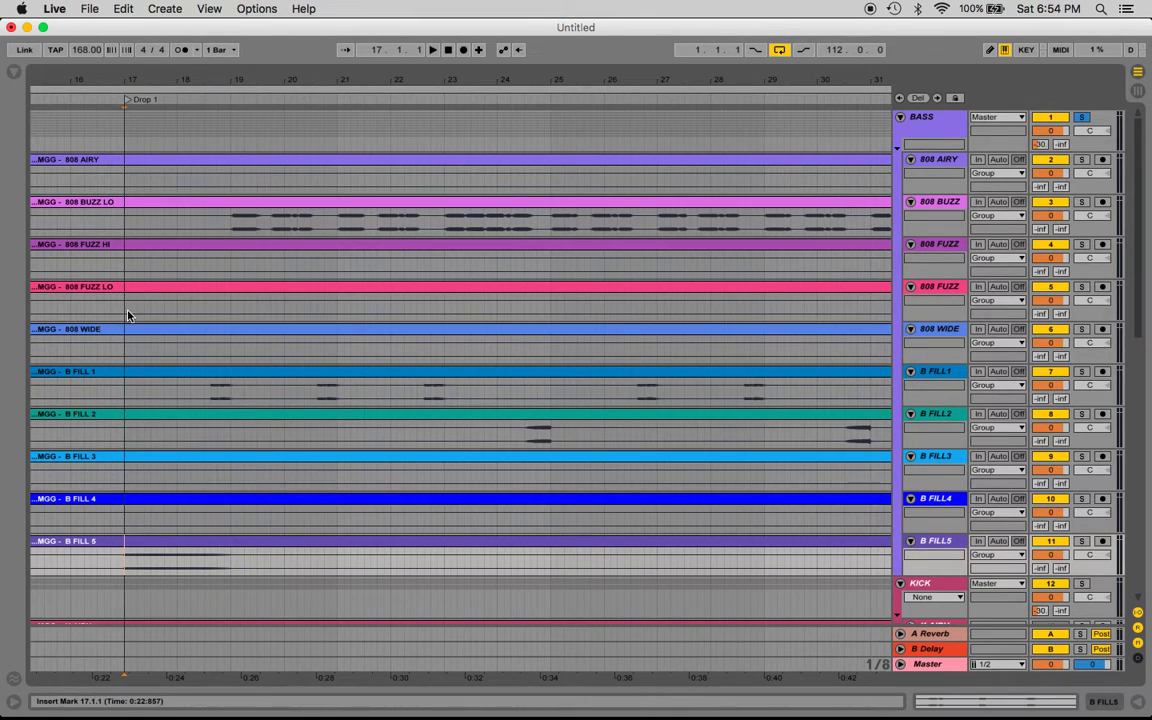
click(124, 185)
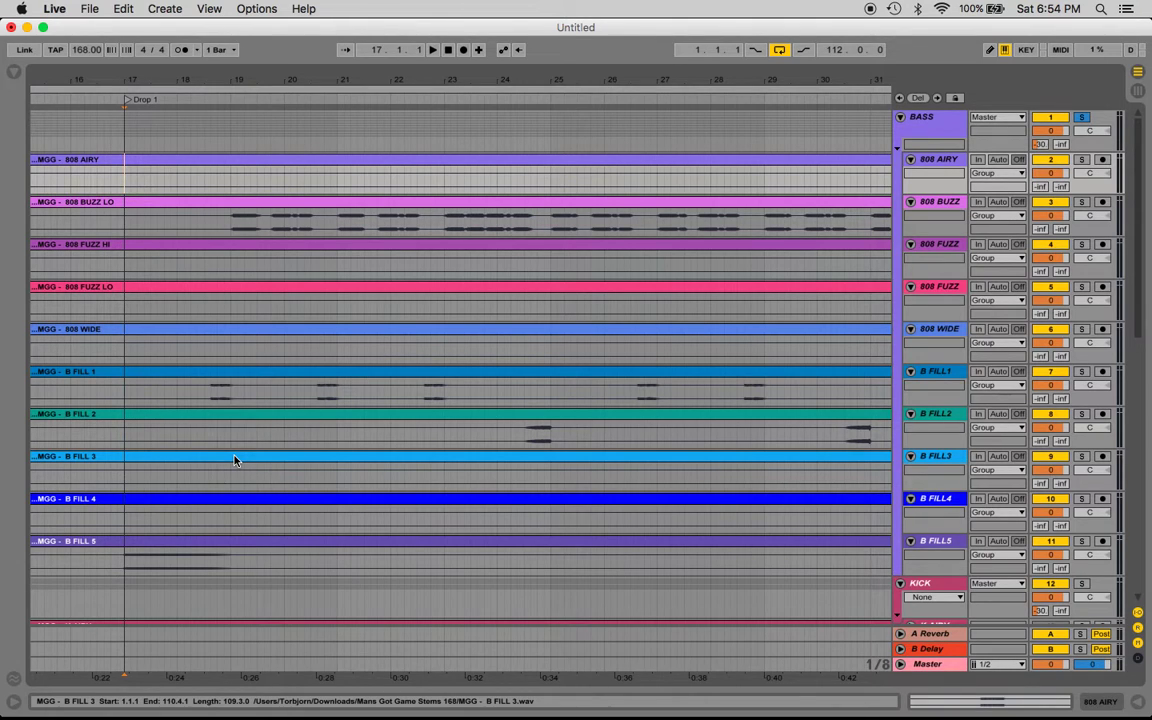
drag(204, 76, 160, 85)
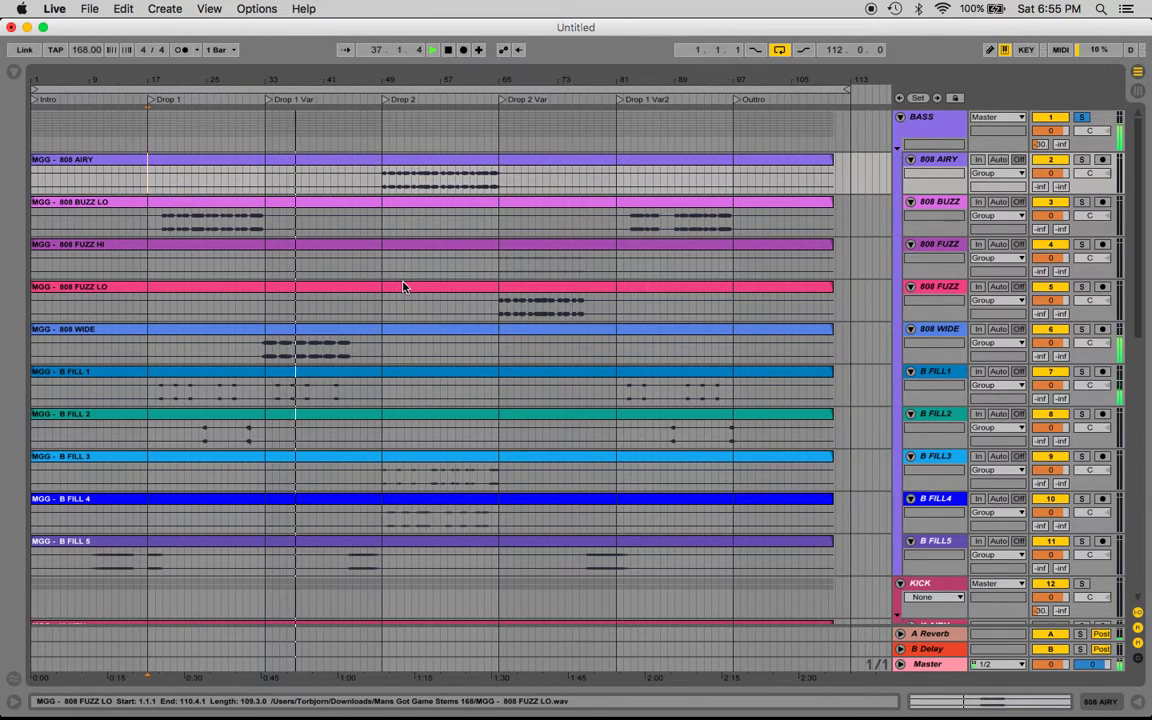
Step: Solo the KICK, SNARE and CLAP groups and play them with the bass from bar 17
key(space)
click(771, 293)
scroll(771, 293, down, 5)
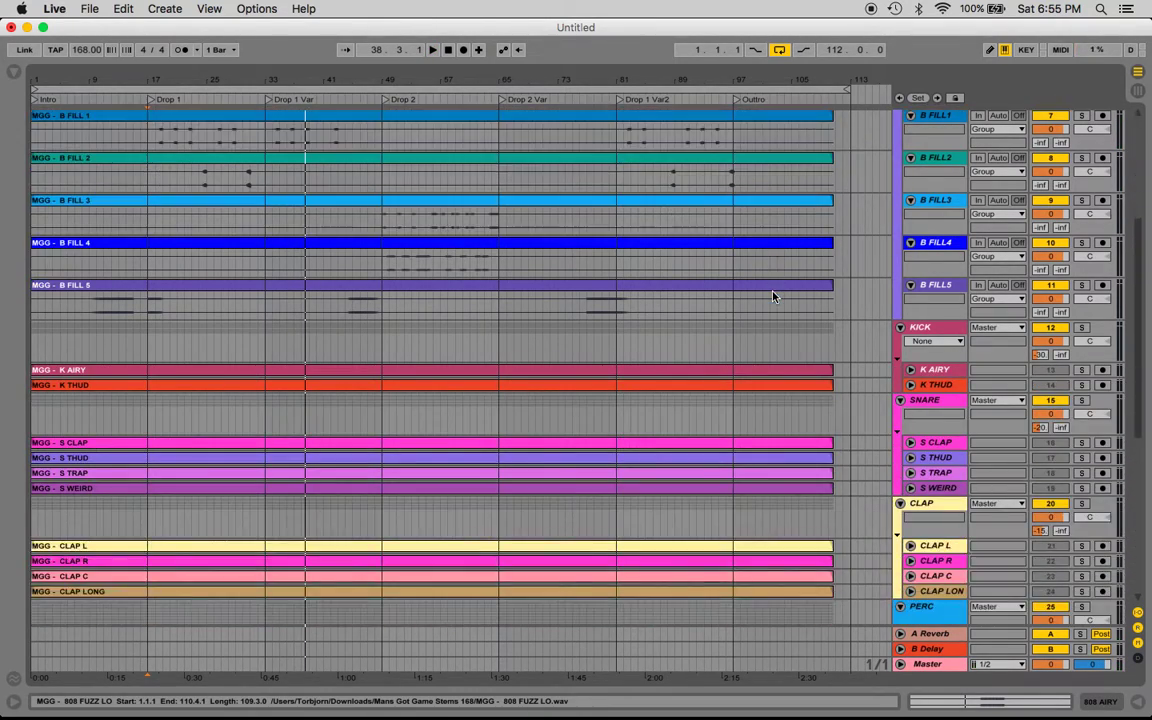
click(1081, 327)
click(1082, 400)
click(1082, 503)
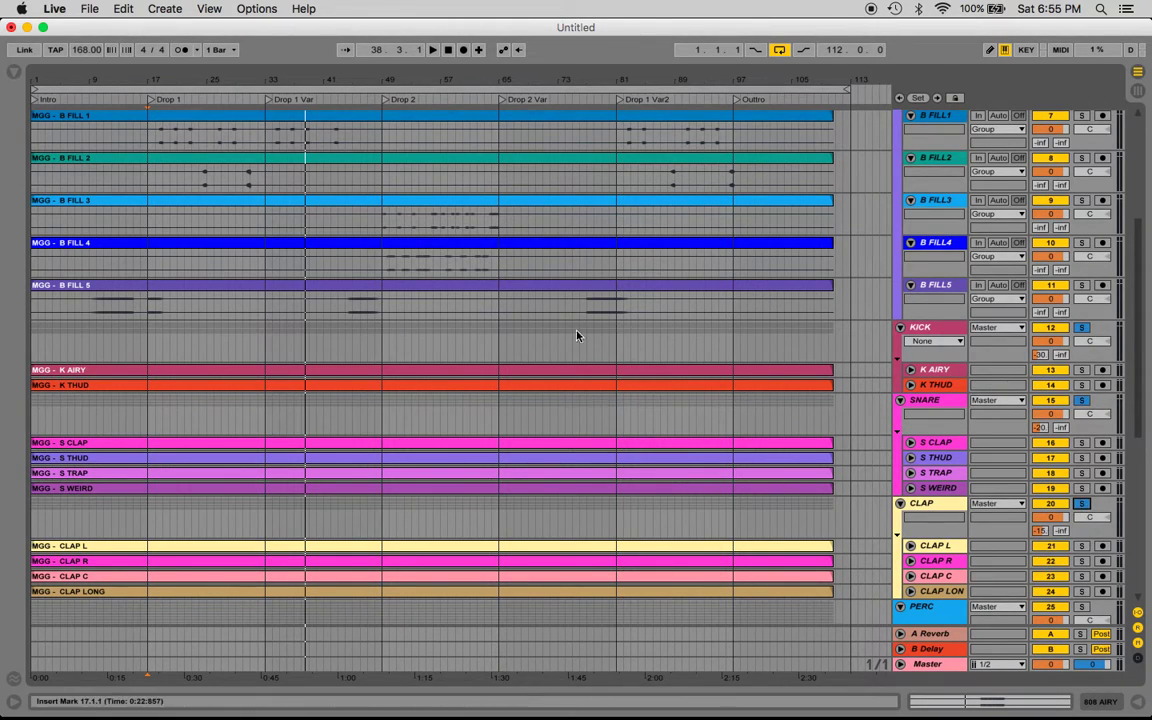
scroll(275, 278, up, 5)
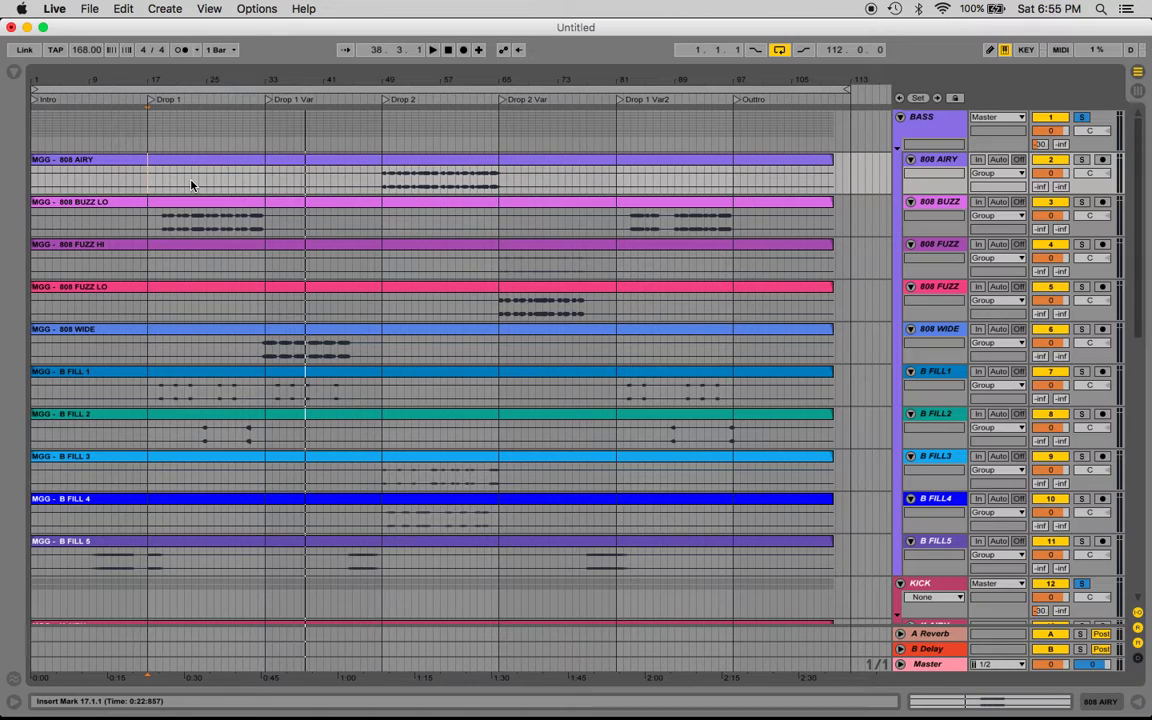
key(space)
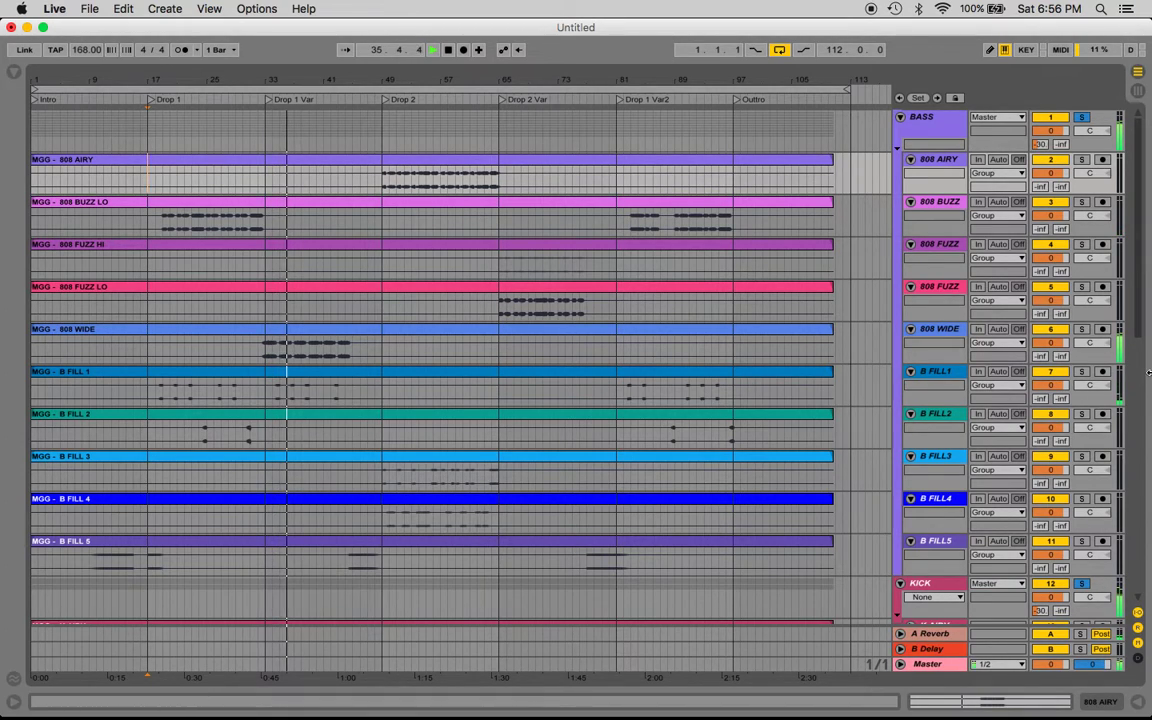
key(space)
Step: Turn off the KICK and CLAP solos and restart playback
scroll(1044, 432, down, 5)
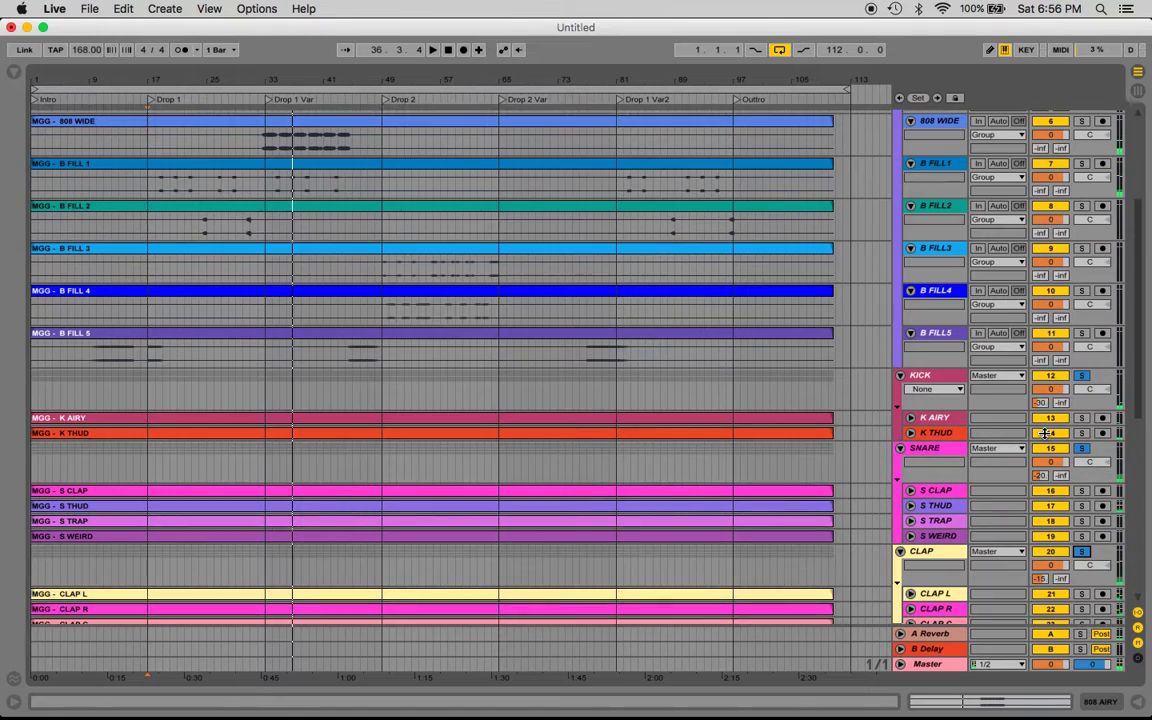
click(1081, 448)
scroll(930, 450, down, 6)
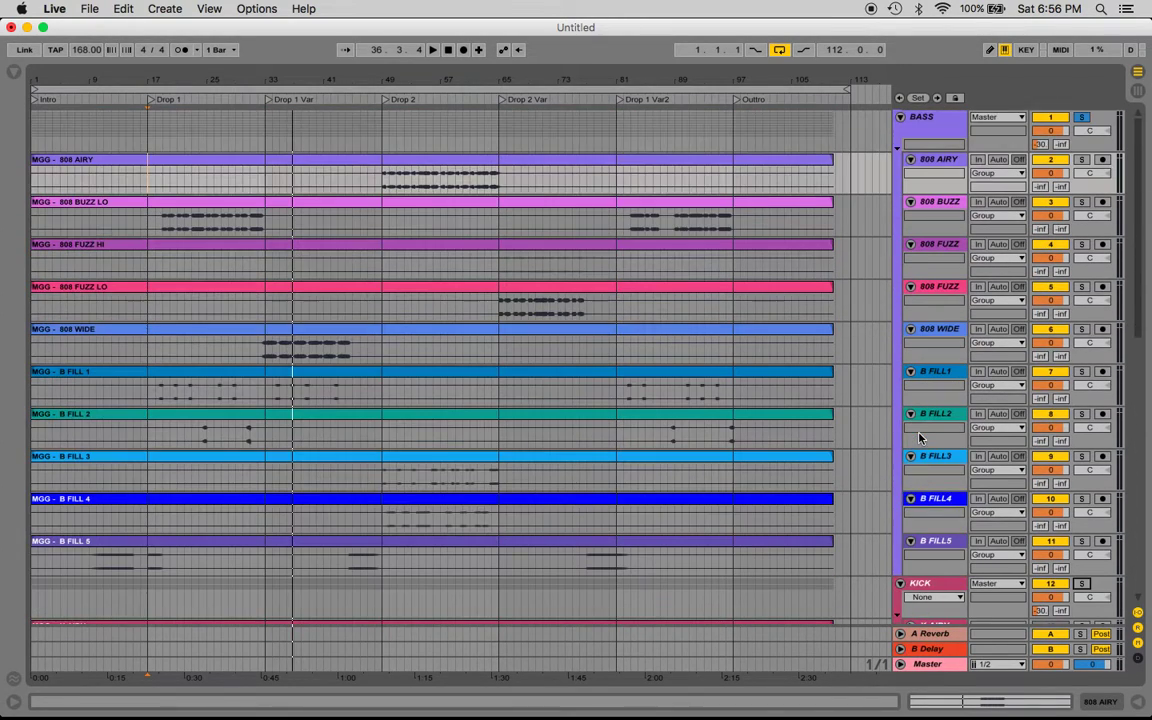
key(space)
Step: Solo 808 BUZZ LO from bar 19, zoom to bars 18–27, check its clip detail, then unsolo
click(163, 230)
click(1081, 204)
drag(170, 80, 168, 200)
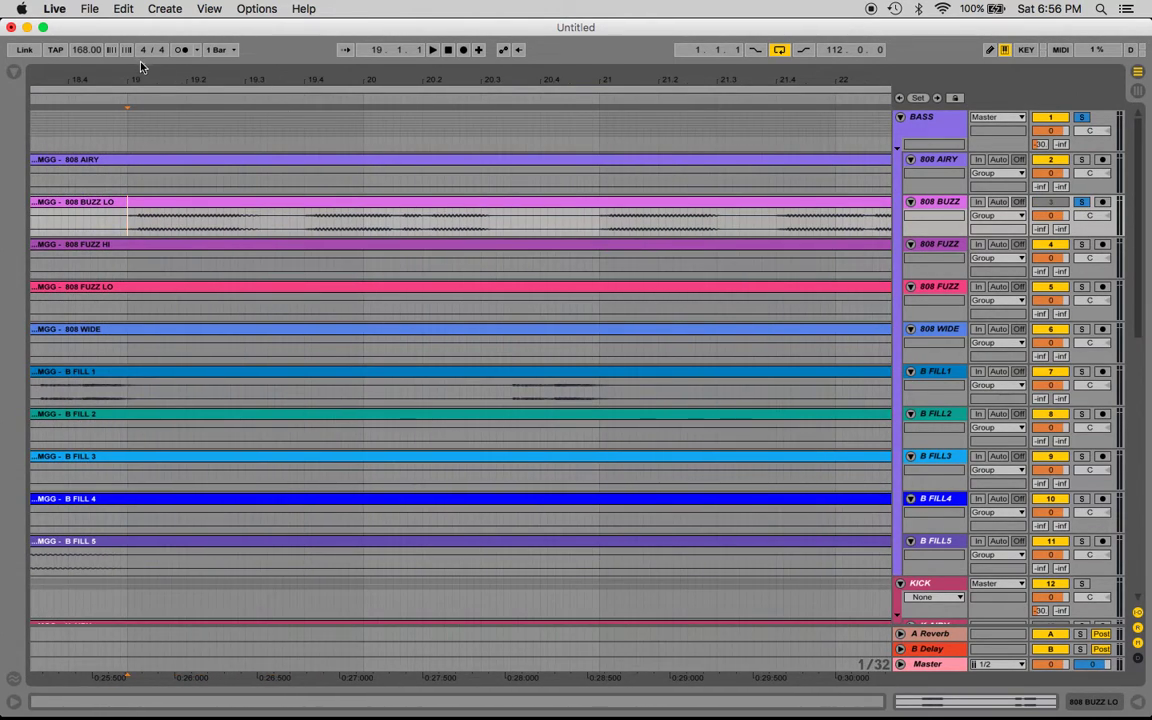
mouse_move(140, 70)
mouse_down()
mouse_move(140, 25)
mouse_move(152, 77)
mouse_up()
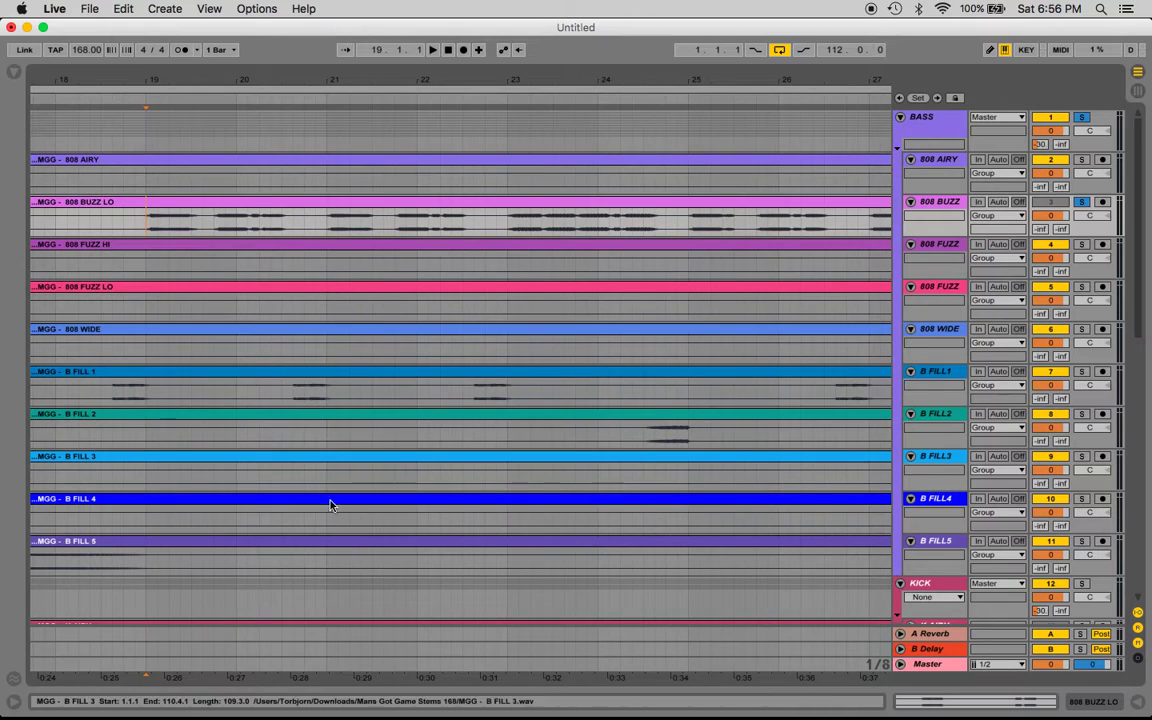
click(13, 704)
key(shift+Tab)
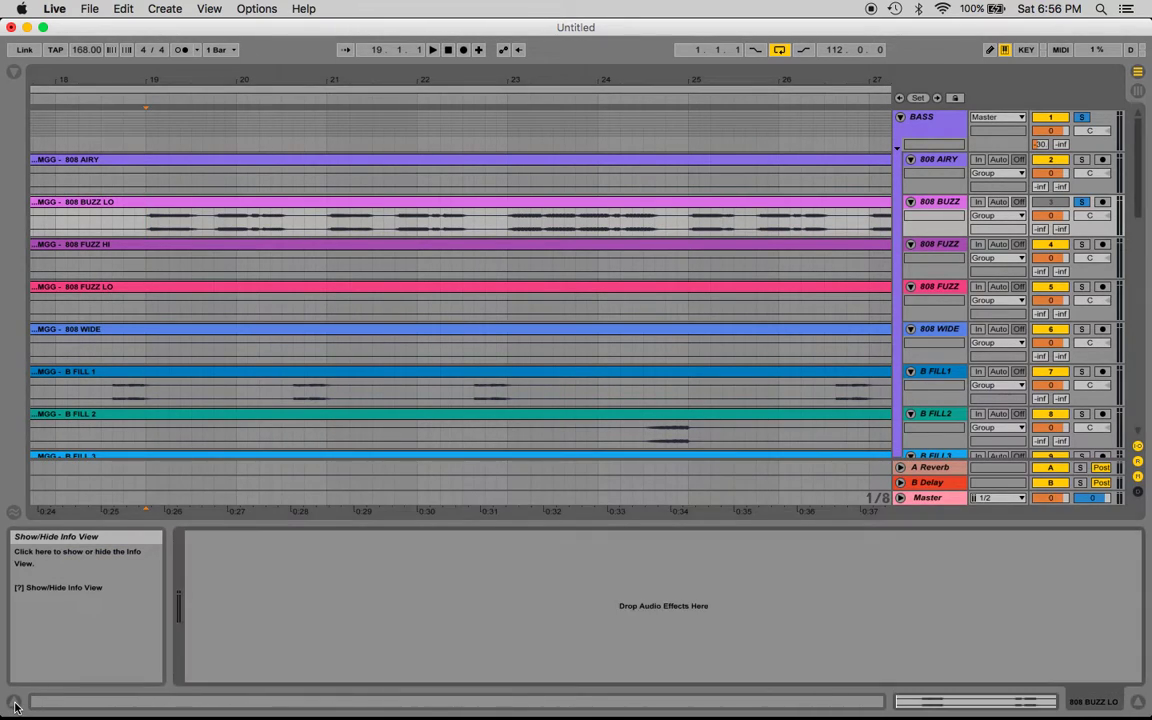
key(shift+Tab)
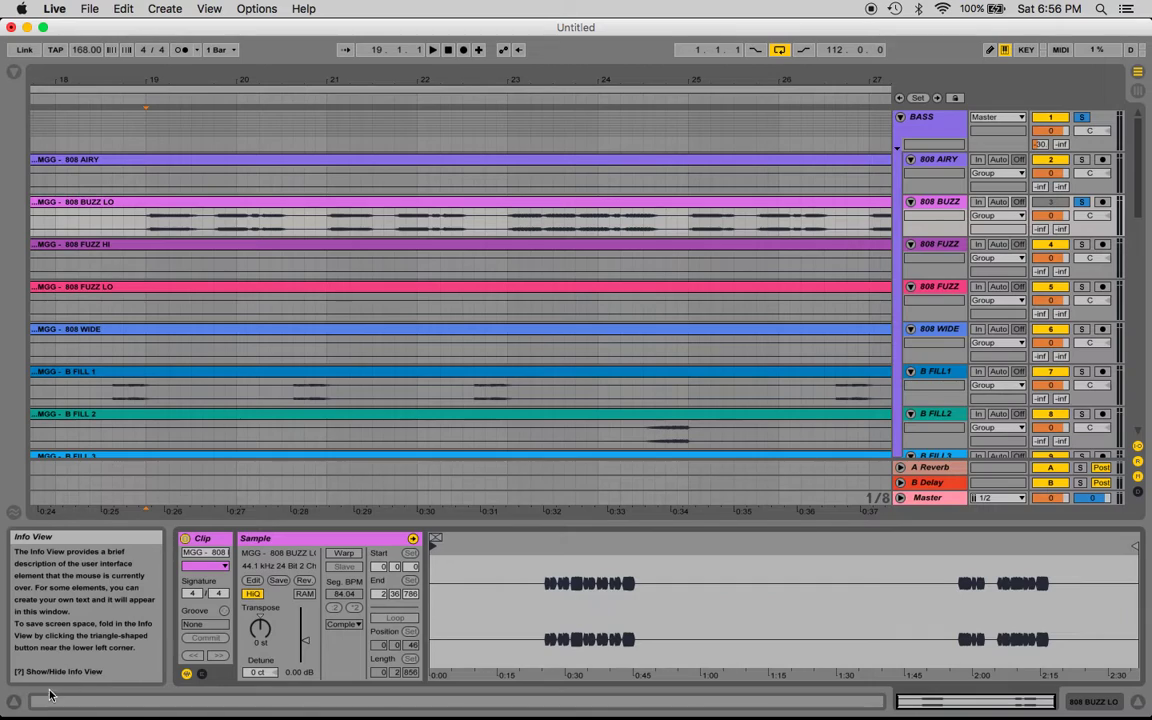
click(13, 704)
click(147, 224)
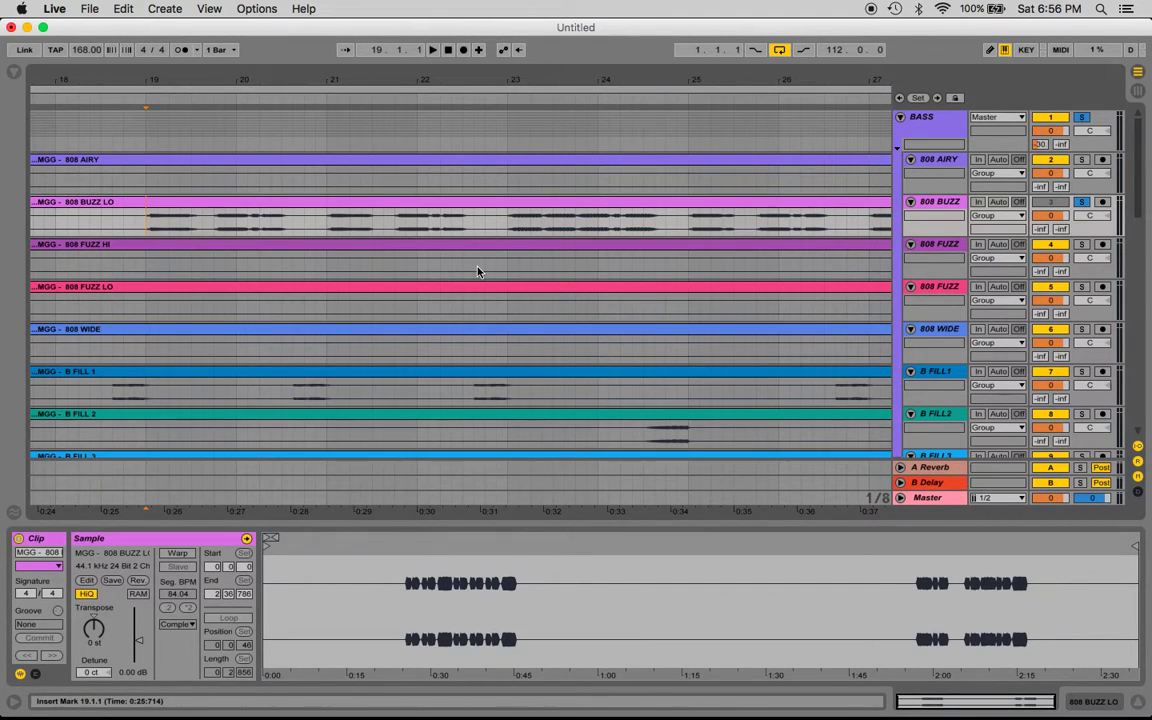
click(1086, 205)
Step: Solo B FILL 1 and play it from just before its hits
scroll(309, 343, down, 5)
scroll(309, 343, left, 3)
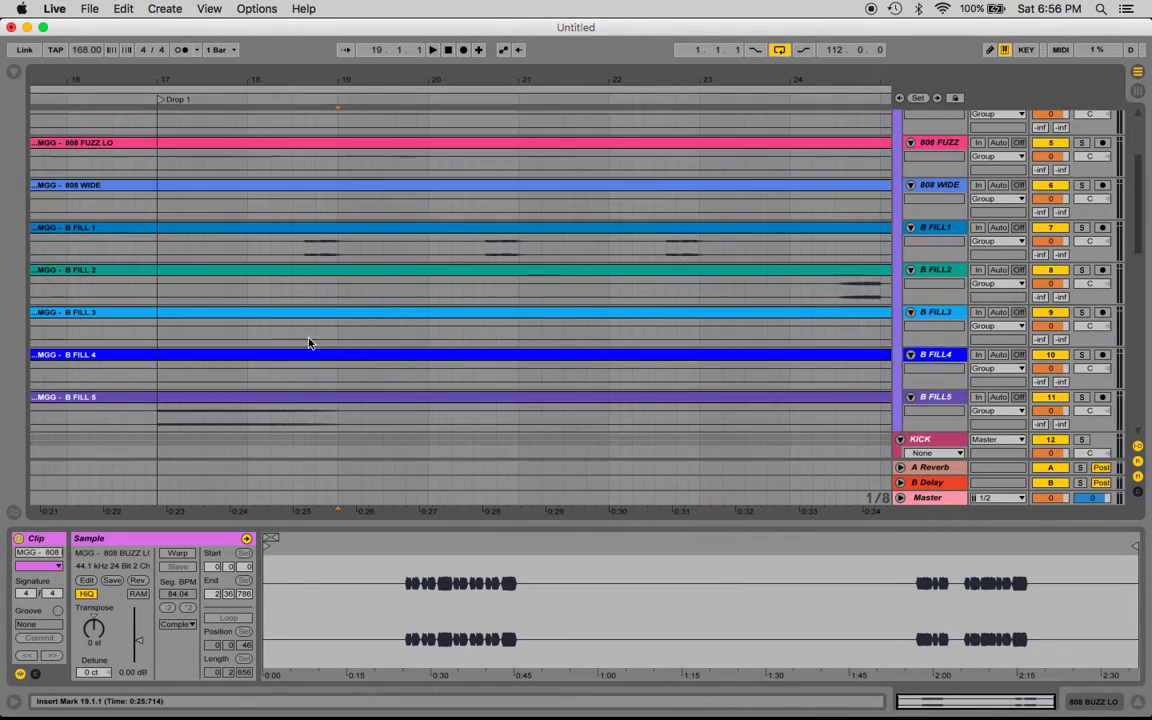
scroll(309, 343, up, 1)
click(304, 284)
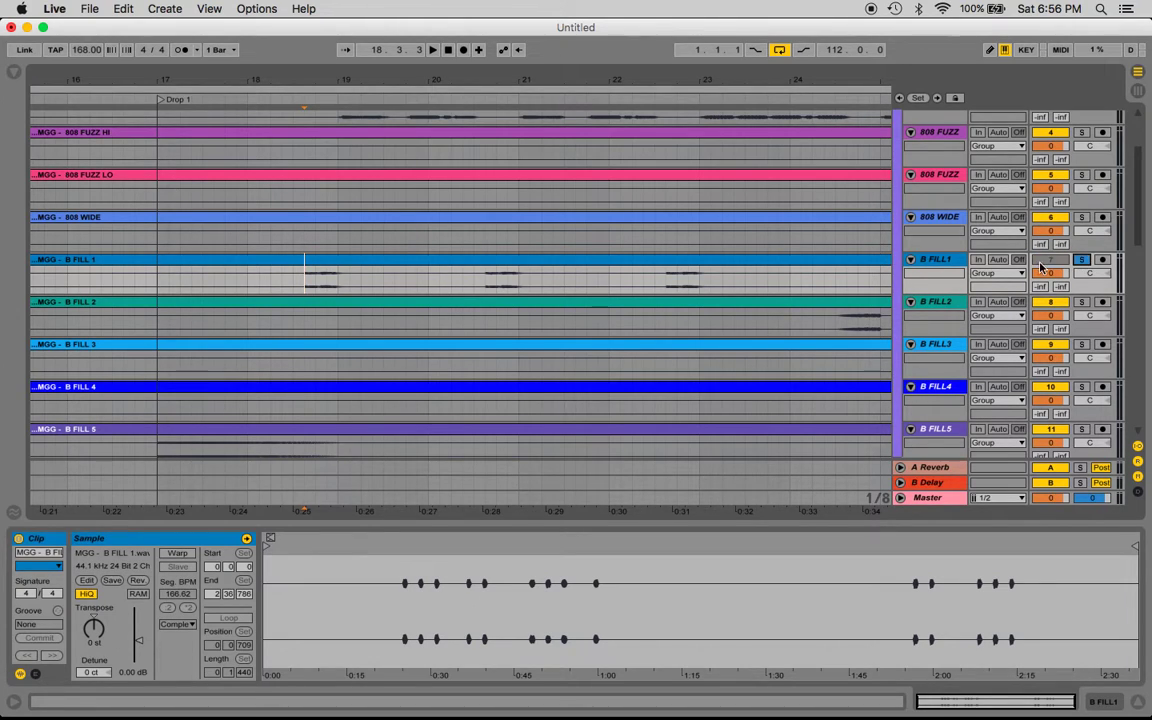
click(1082, 261)
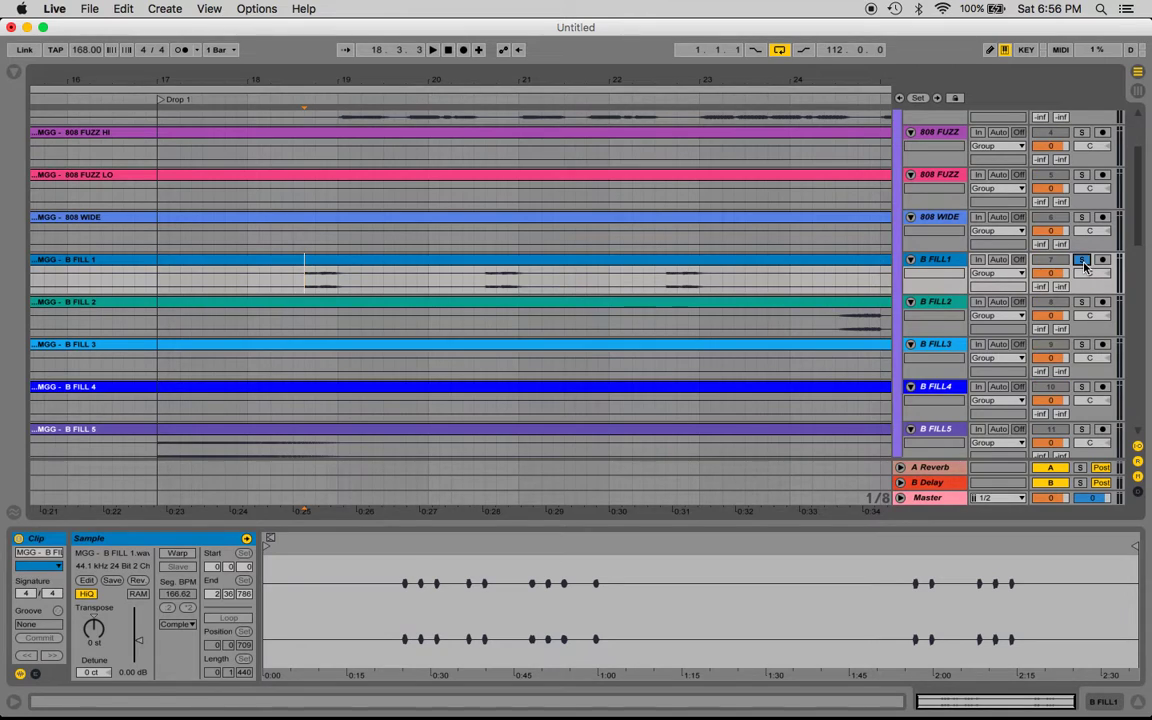
click(293, 282)
key(space)
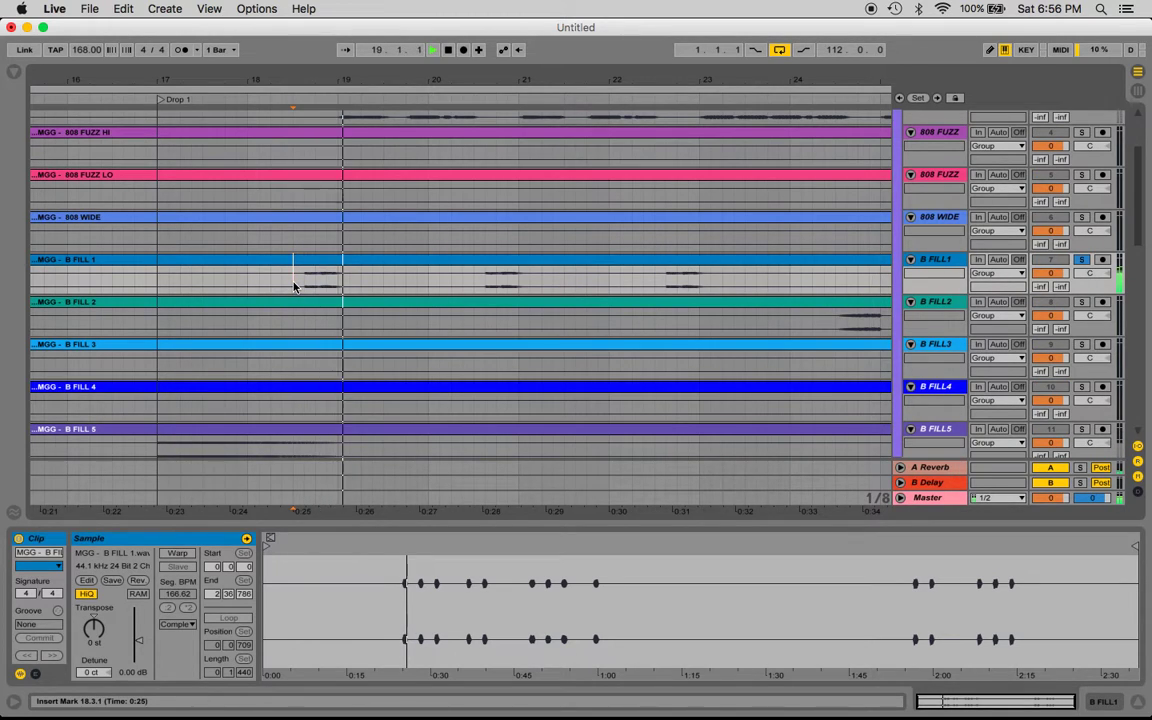
key(space)
Step: Solo and play B FILL 2 near bar 24, then unsolo it
scroll(470, 303, right, 5)
scroll(470, 303, down, 1)
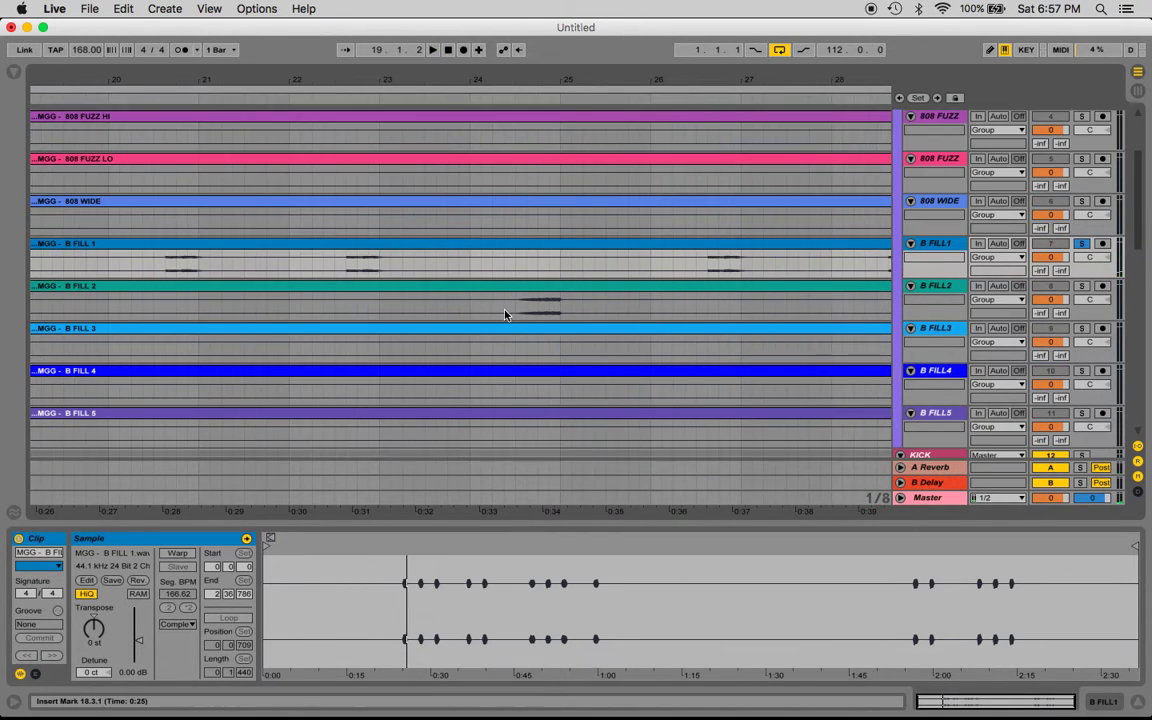
click(514, 305)
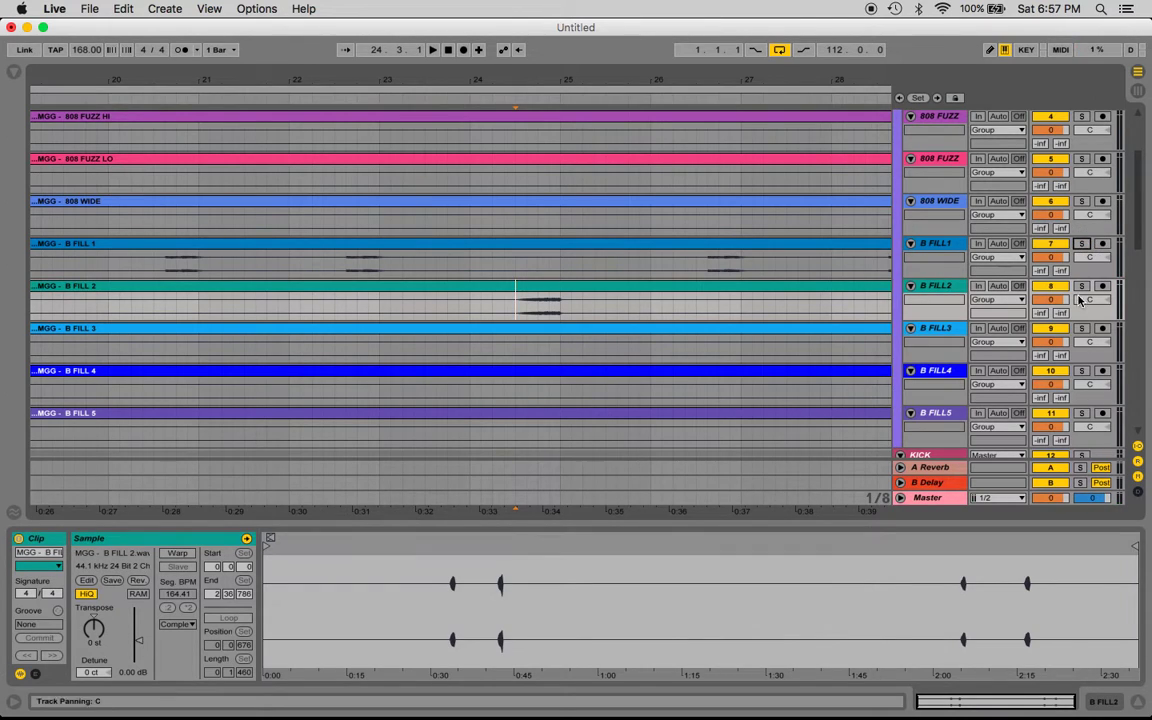
click(1080, 287)
key(space)
key(space)
click(1082, 287)
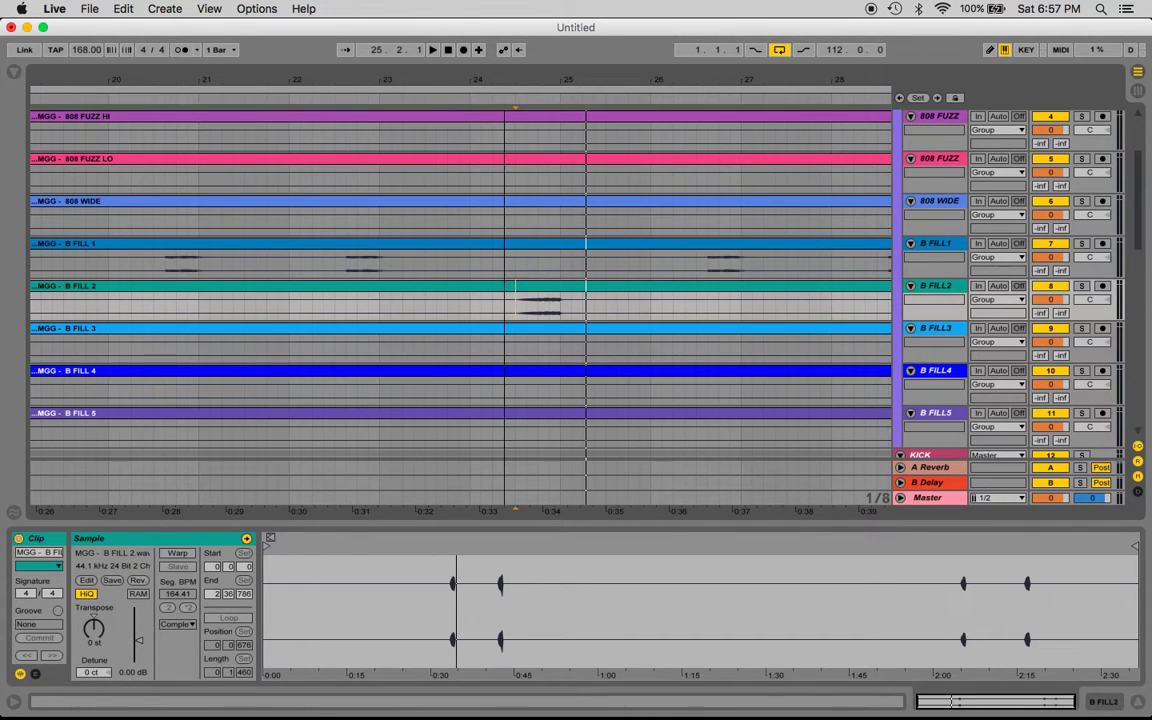
drag(505, 80, 400, 60)
Step: Collapse the BASS group to a single row
scroll(245, 410, down, 3)
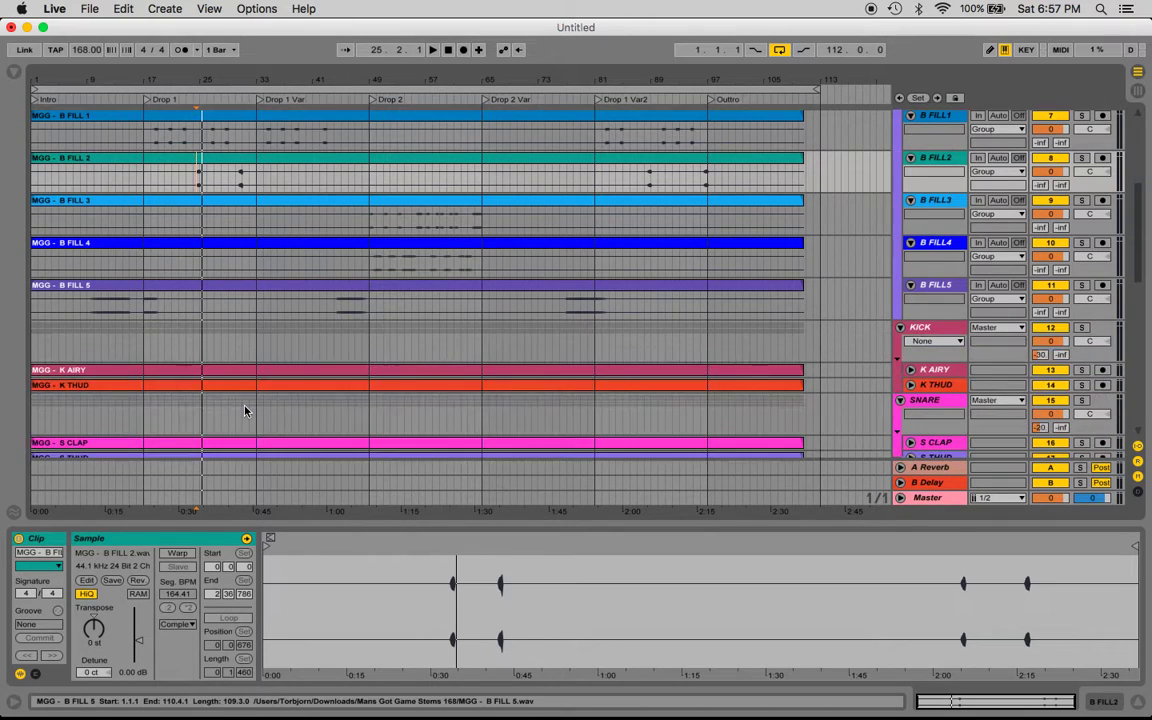
scroll(245, 410, down, 2)
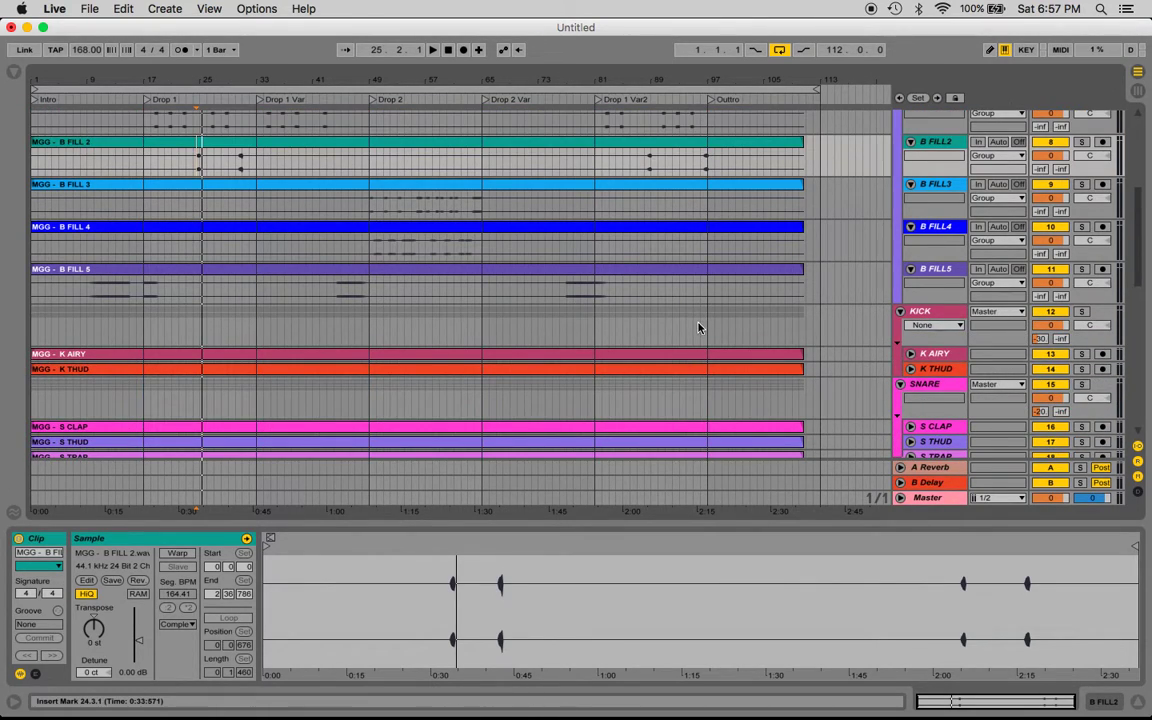
scroll(698, 327, up, 6)
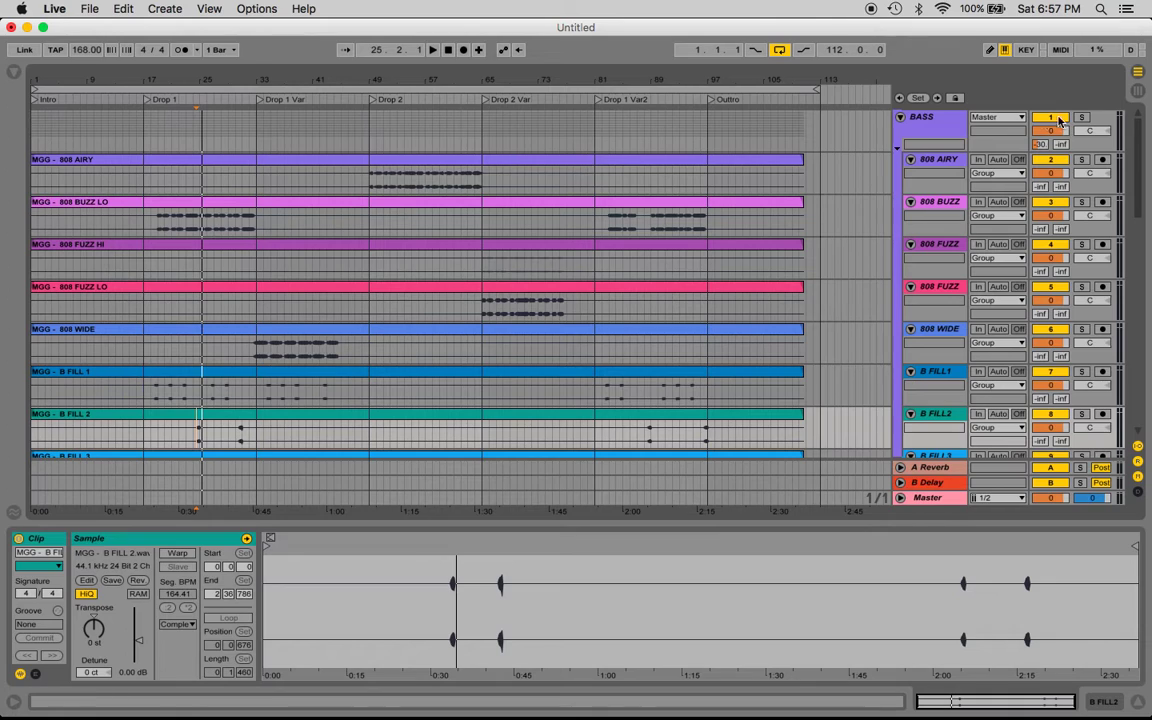
click(897, 143)
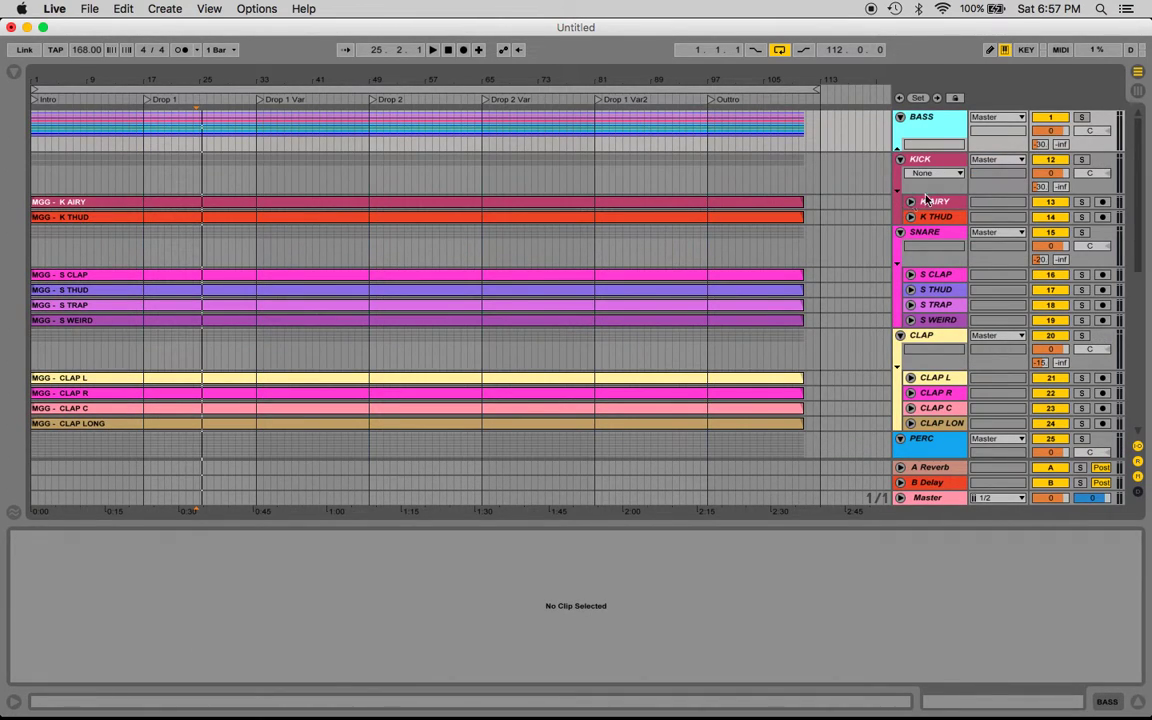
Step: Solo KICK and SNARE, start at bar 17, zoom to Drop 1 and expand S CLAP
click(1081, 159)
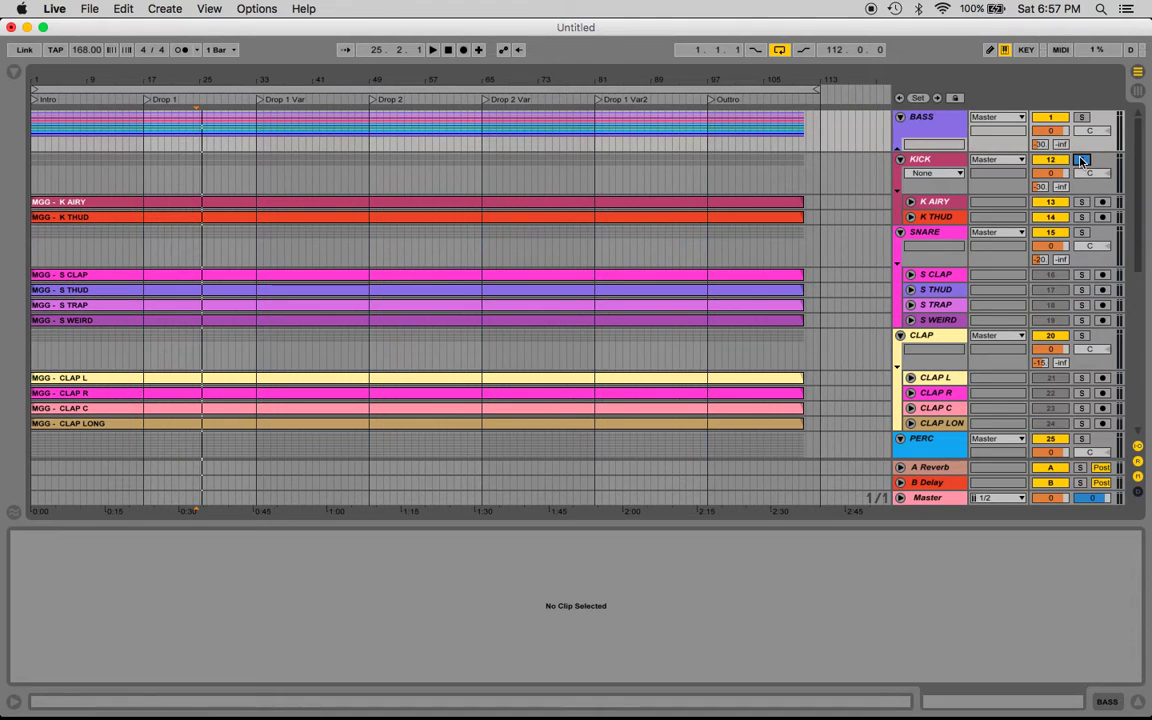
click(1082, 234)
click(149, 180)
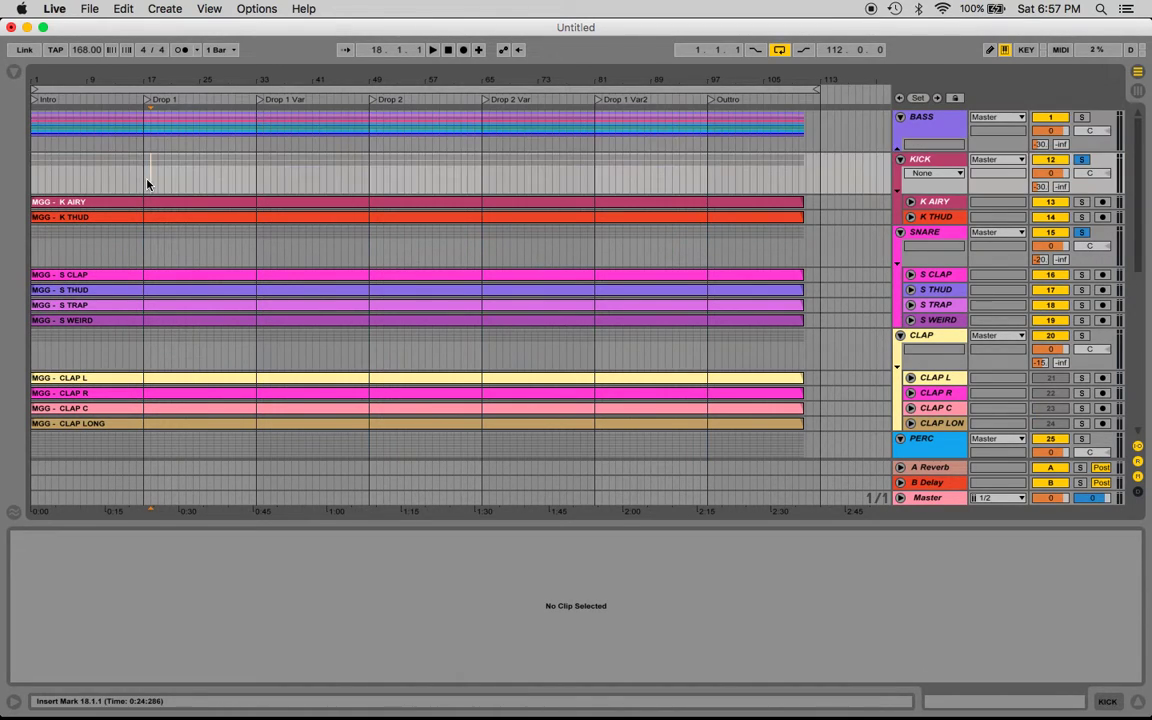
click(146, 248)
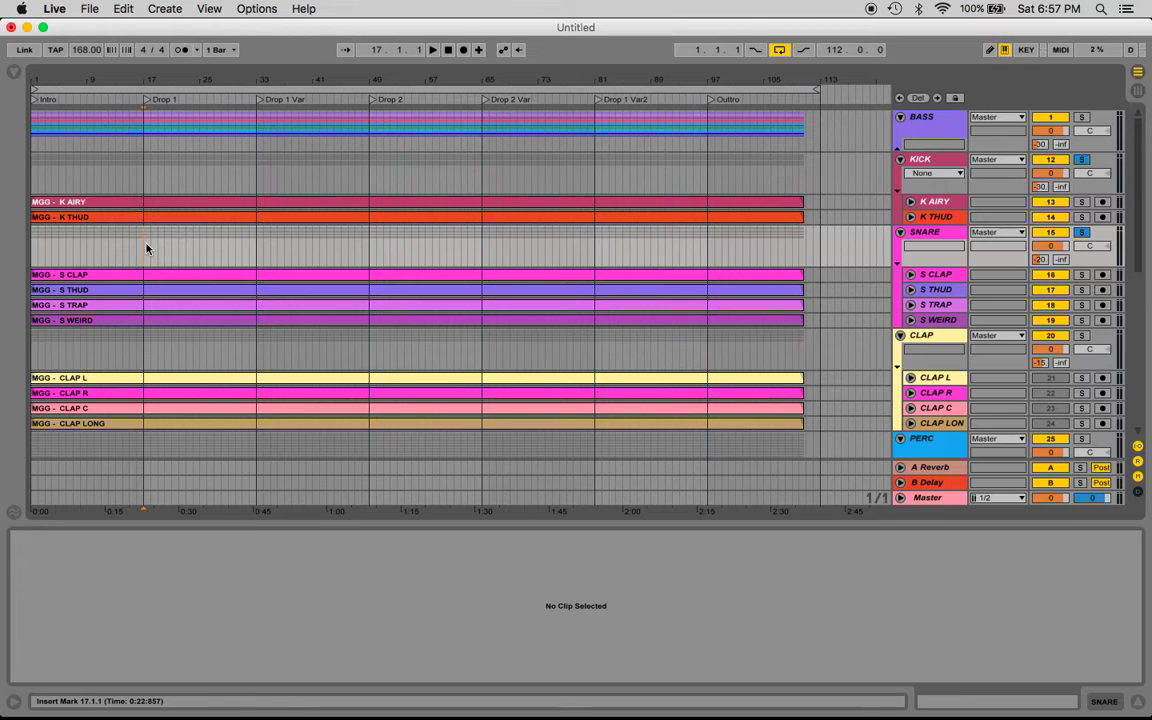
mouse_move(145, 77)
mouse_down()
mouse_move(138, 131)
mouse_move(130, 66)
mouse_up()
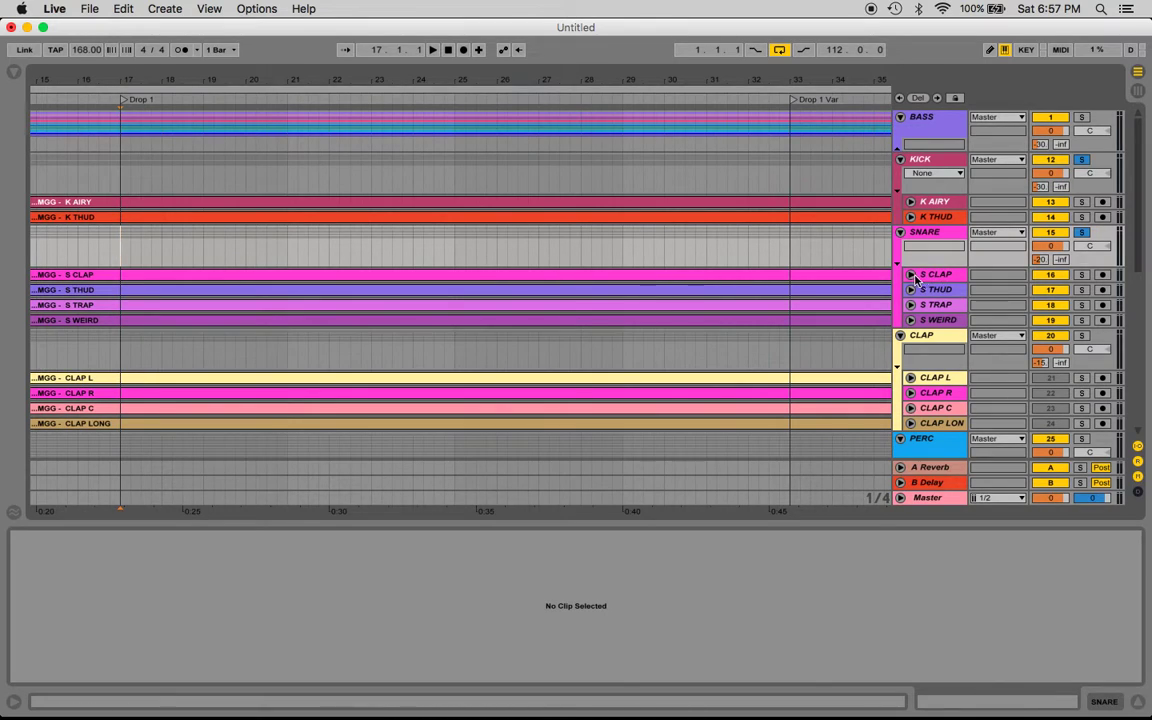
click(911, 276)
Step: Unfold the S THUD, S TRAP, S WEIRD, K AIRY and K THUD lanes to reveal their hits
click(911, 317)
click(911, 359)
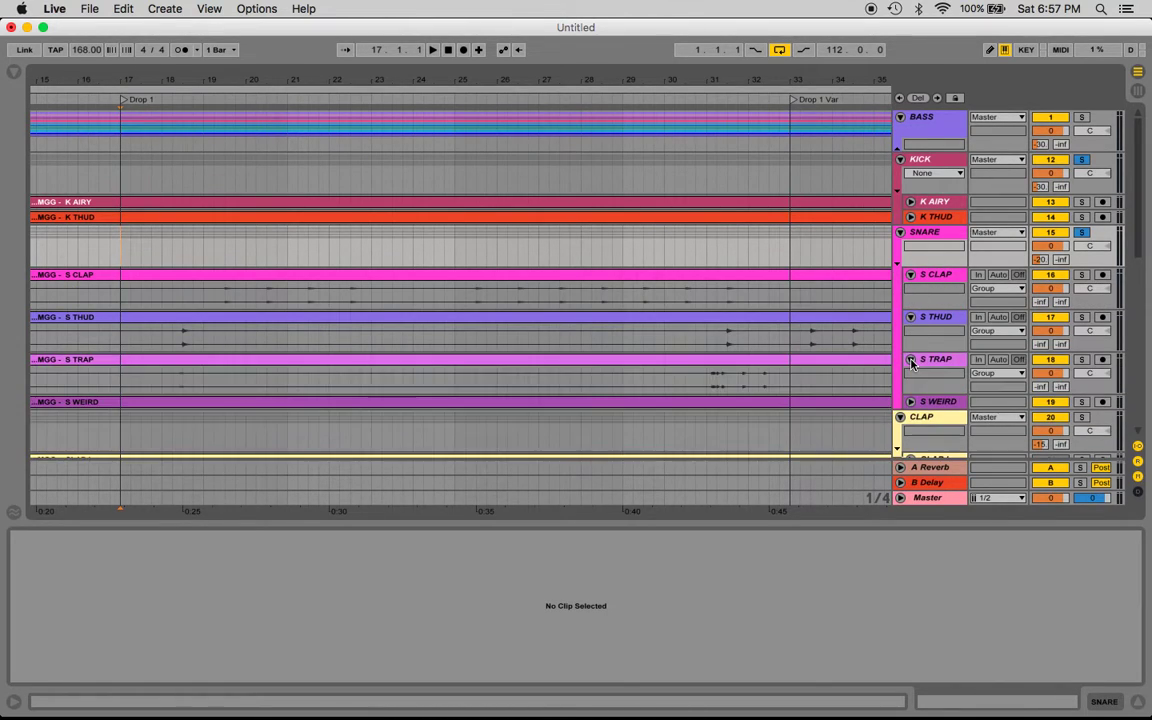
click(911, 402)
click(911, 202)
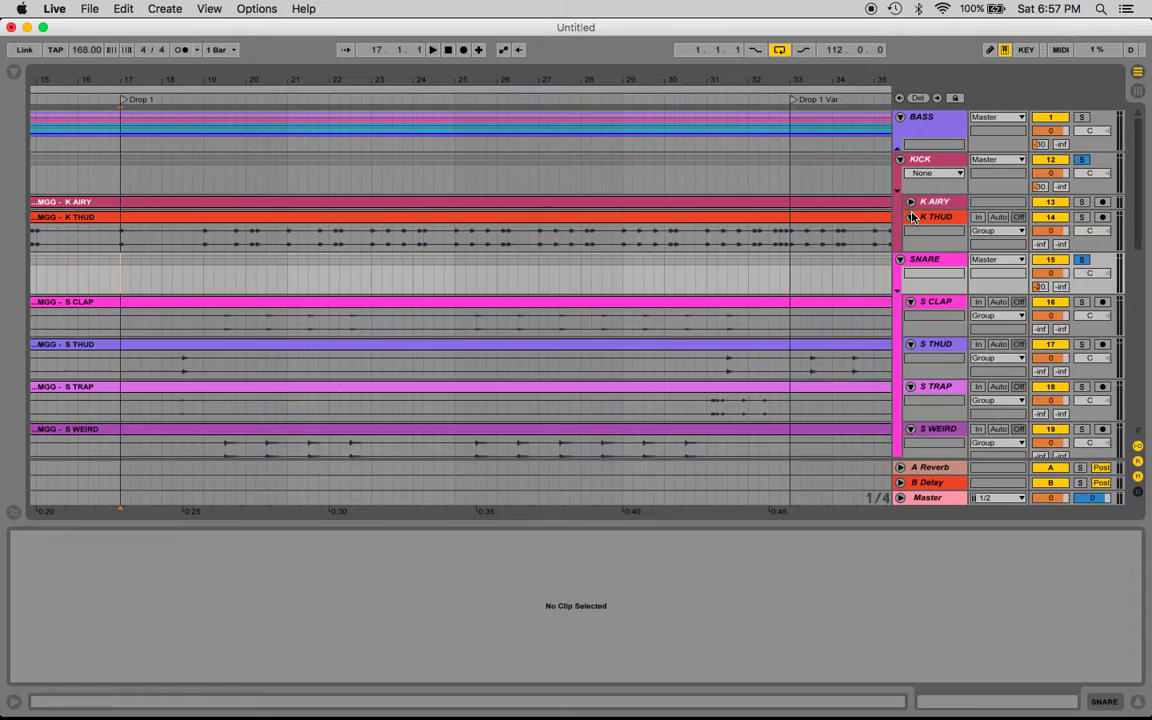
click(911, 244)
scroll(631, 226, down, 3)
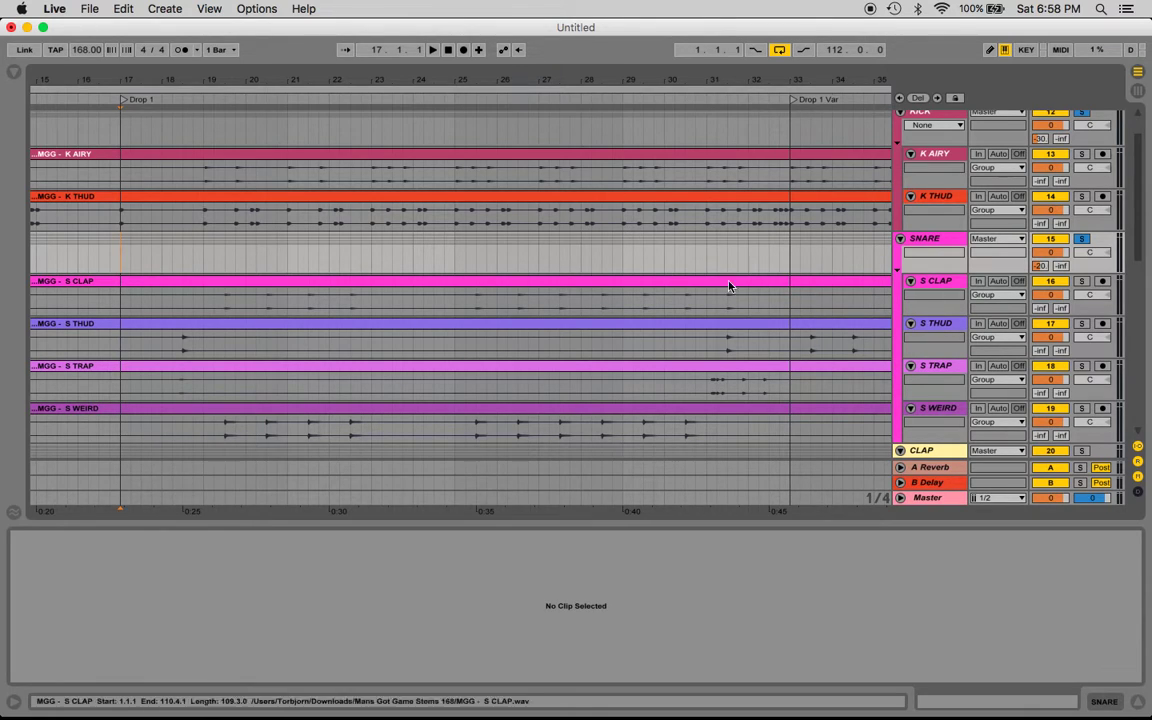
Step: Set the start point in KICK and drag-select the six kick and snare clips at bar 17
click(118, 125)
click(116, 250)
mouse_move(116, 250)
mouse_down()
mouse_move(116, 126)
mouse_move(122, 441)
mouse_up()
scroll(122, 441, down, 1)
scroll(124, 441, up, 3)
scroll(124, 440, down, 2)
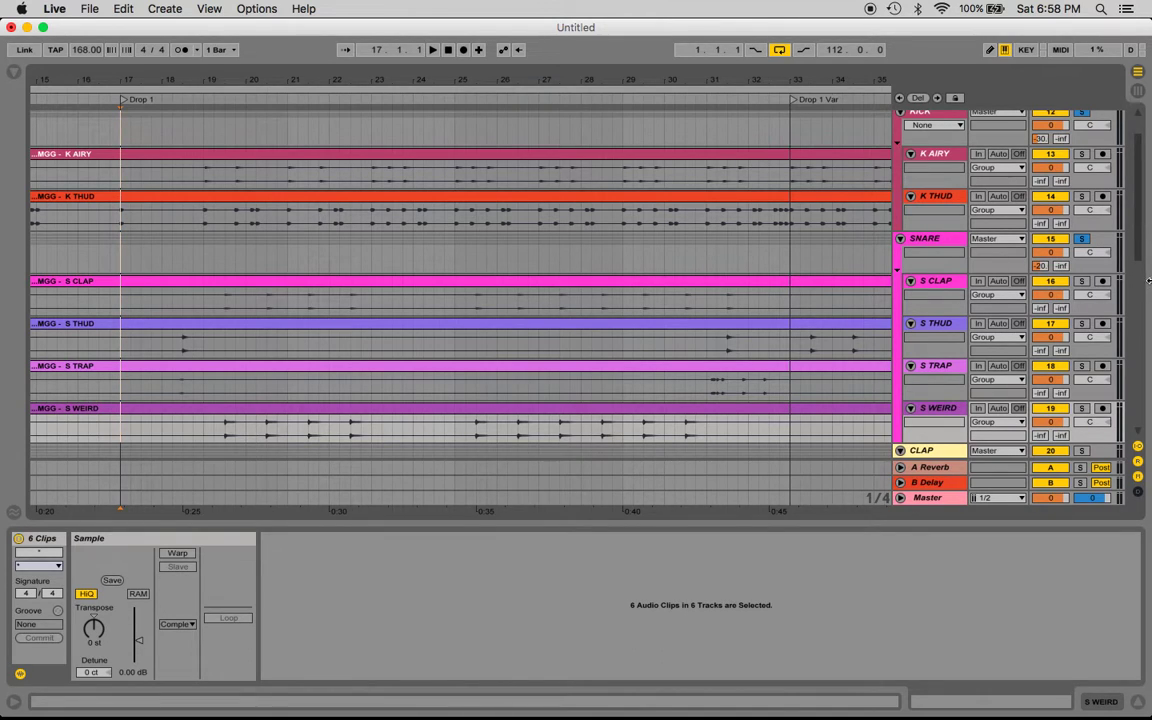
drag(1139, 242, 1139, 240)
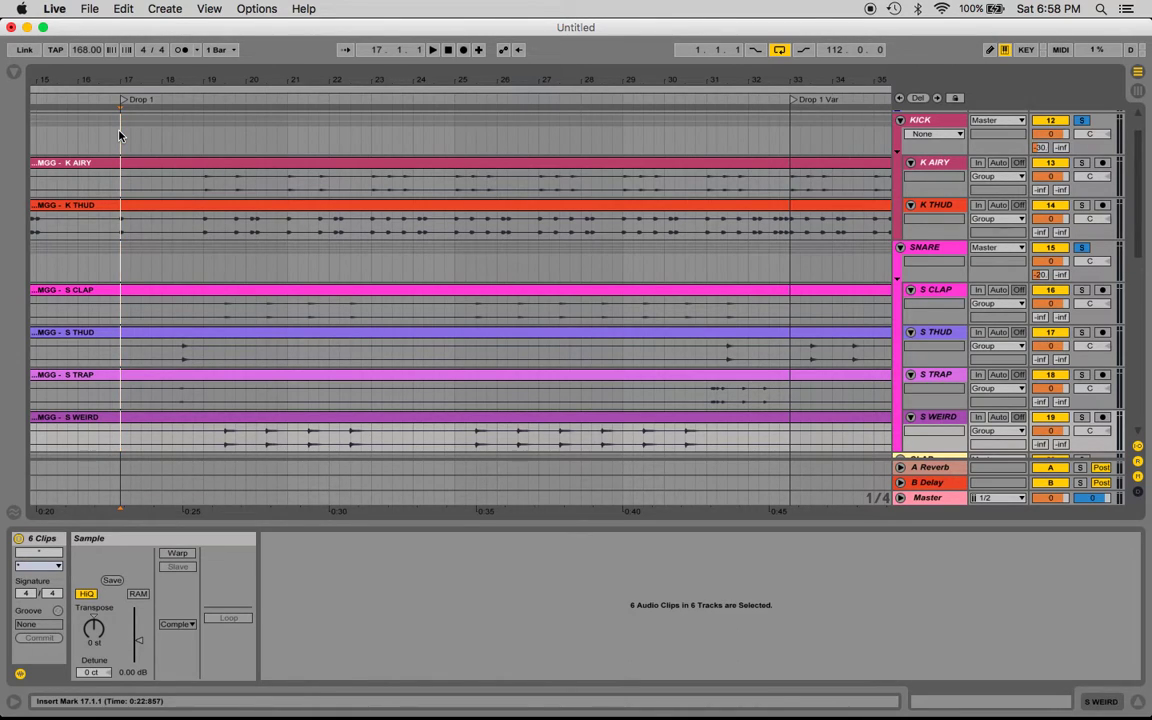
Step: Make time selections around bar 17 across the KICK, SNARE and S CLAP lanes, ending at 17.1.1
mouse_move(119, 135)
mouse_down()
mouse_move(110, 332)
mouse_move(121, 437)
mouse_move(108, 231)
mouse_move(118, 128)
mouse_move(90, 293)
mouse_move(123, 438)
mouse_move(123, 141)
mouse_up()
click(121, 433)
click(121, 127)
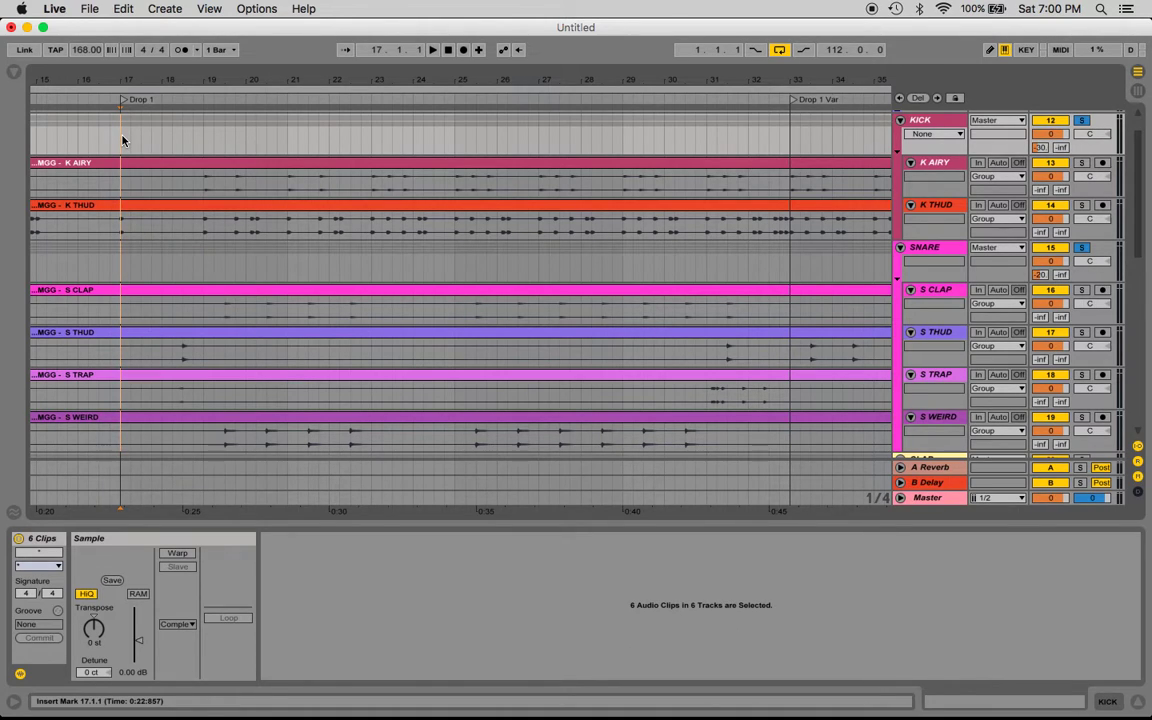
drag(123, 140, 121, 434)
click(121, 434)
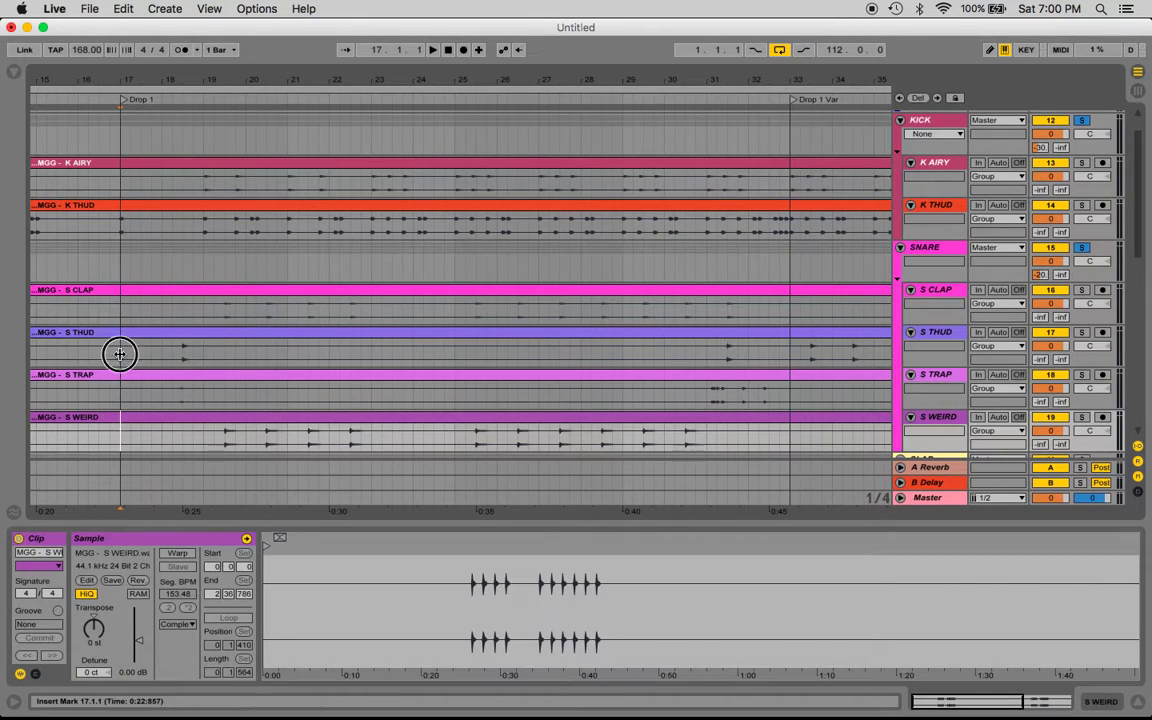
drag(119, 336, 120, 135)
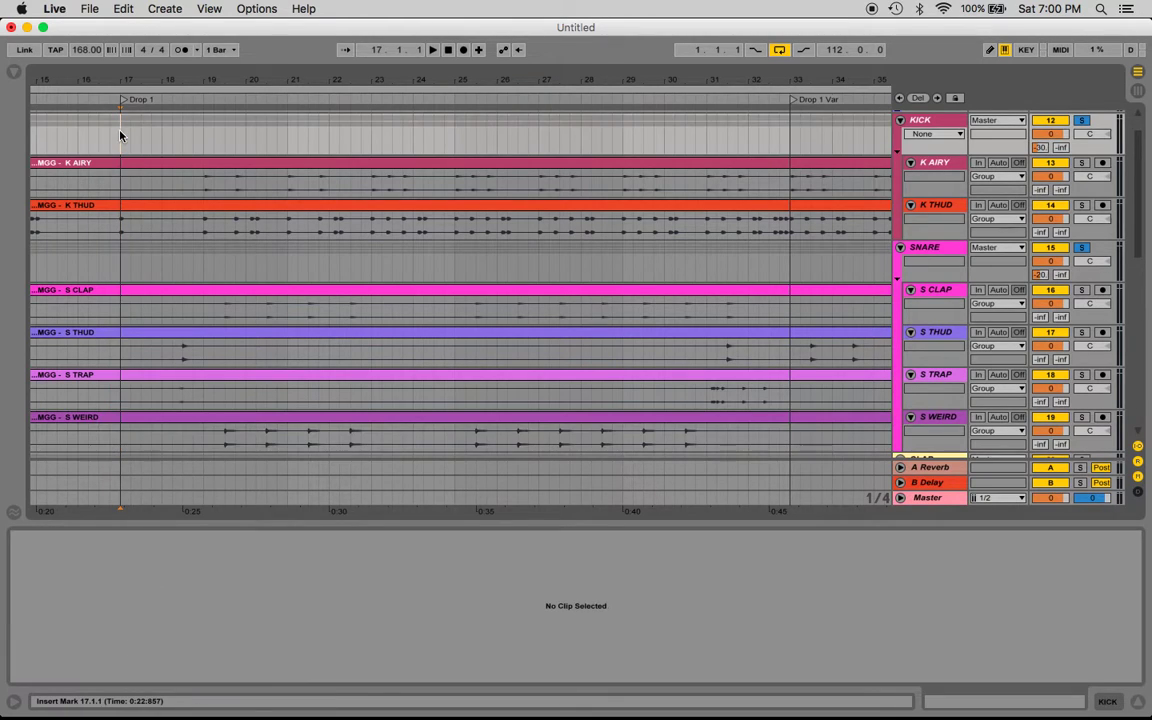
drag(121, 270, 124, 151)
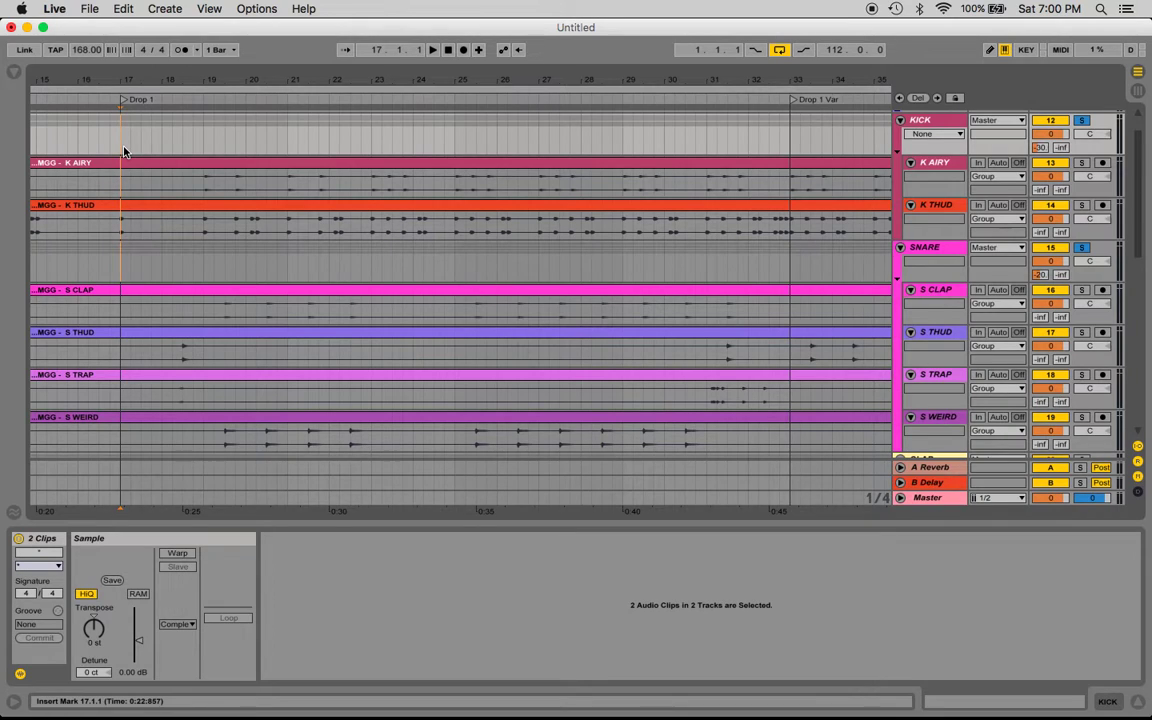
mouse_move(121, 138)
mouse_down()
mouse_move(141, 139)
mouse_move(123, 141)
mouse_up()
mouse_move(119, 244)
mouse_down()
mouse_move(172, 265)
mouse_move(123, 257)
mouse_up()
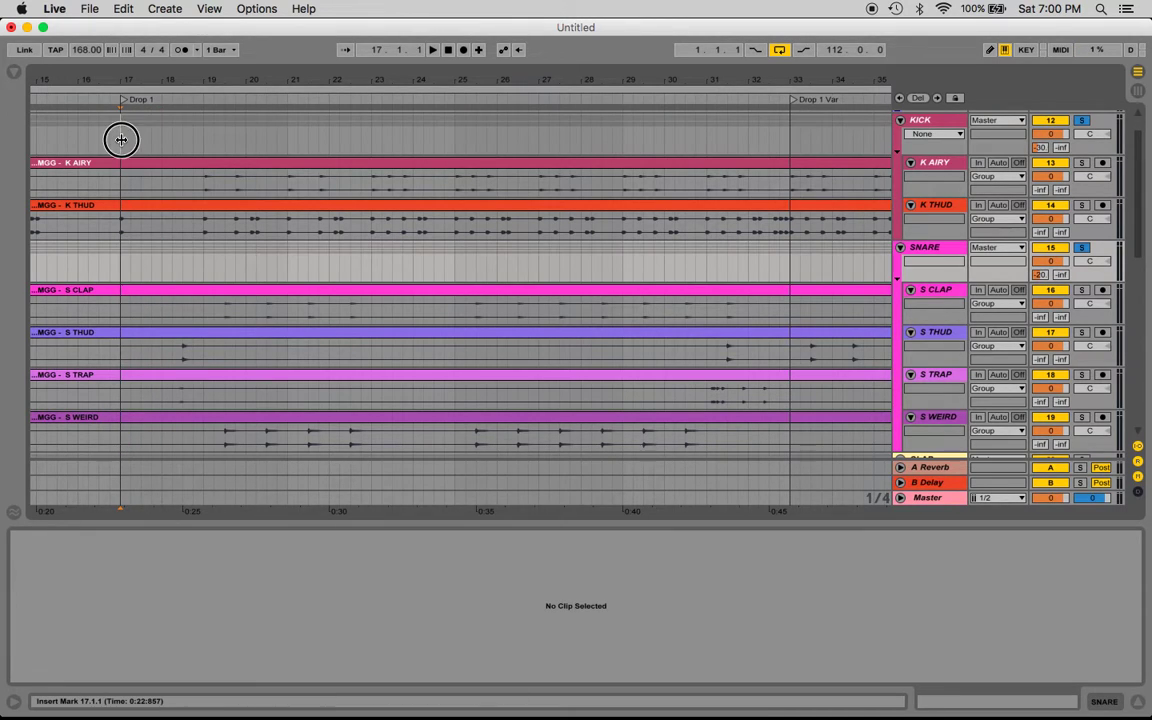
mouse_move(121, 139)
mouse_down()
mouse_move(149, 136)
mouse_move(123, 144)
mouse_up()
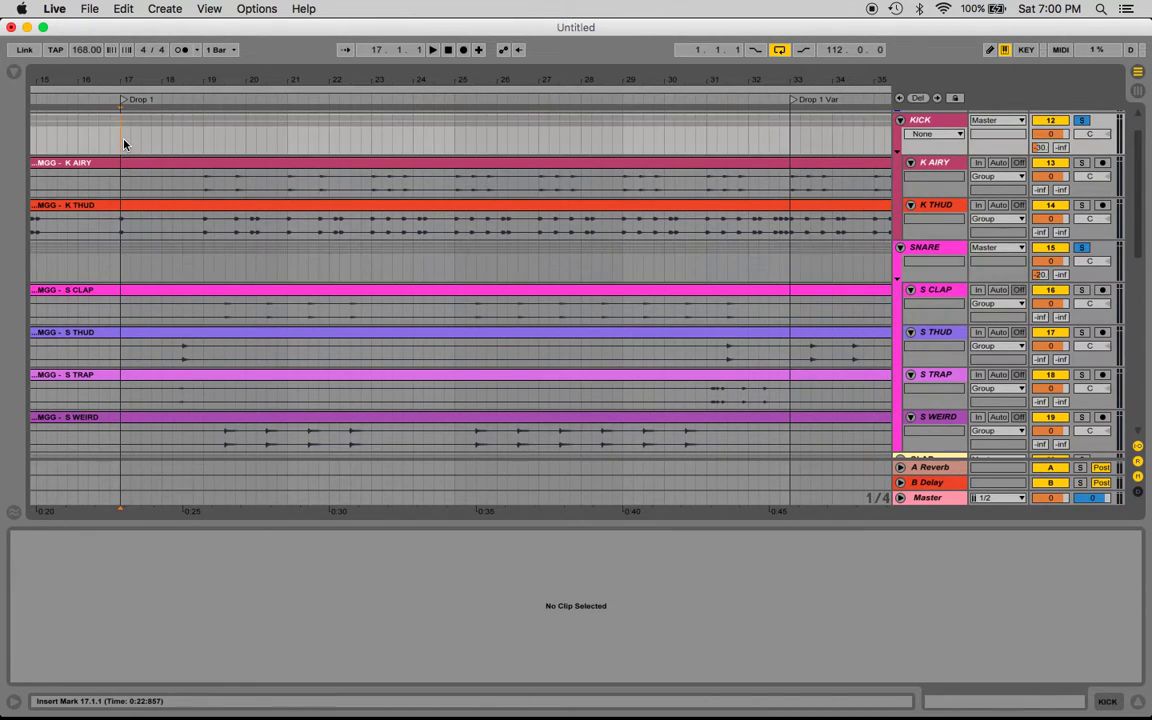
Step: Solo the CLAP group, then select and unfold CLAP L, CLAP R, CLAP C and CLAP LONG
scroll(414, 257, down, 3)
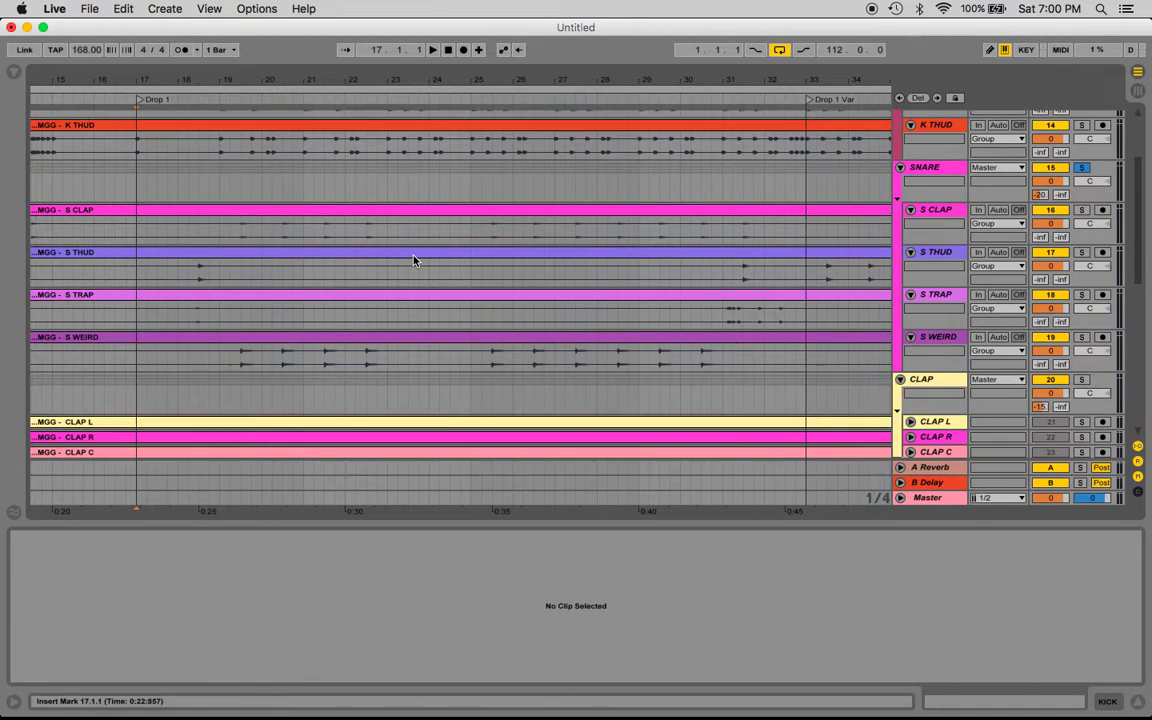
click(1082, 380)
scroll(460, 315, down, 4)
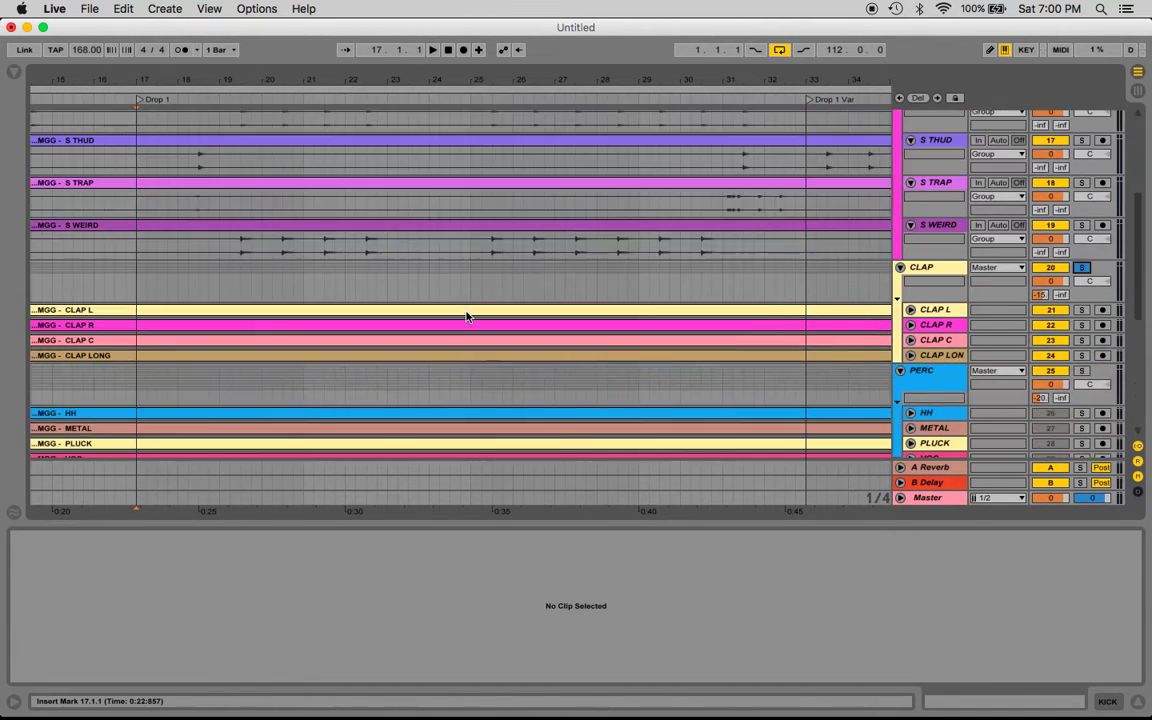
click(951, 355)
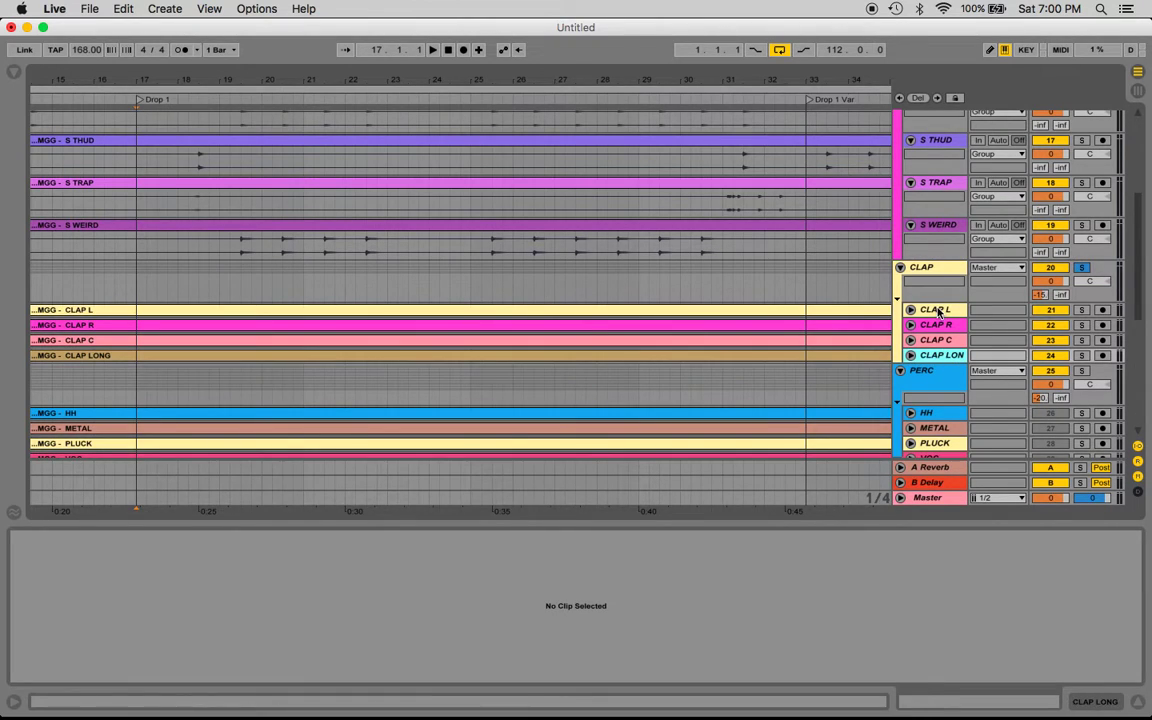
shift+click(916, 311)
click(910, 311)
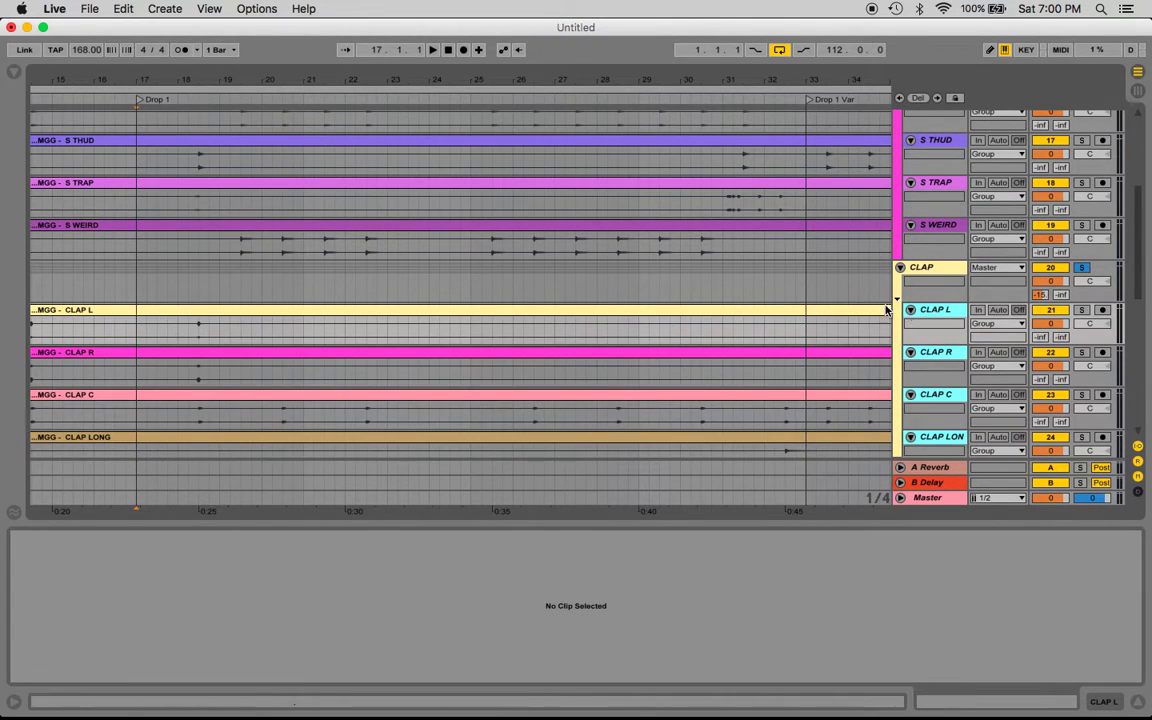
scroll(141, 230, up, 3)
scroll(141, 230, up, 3)
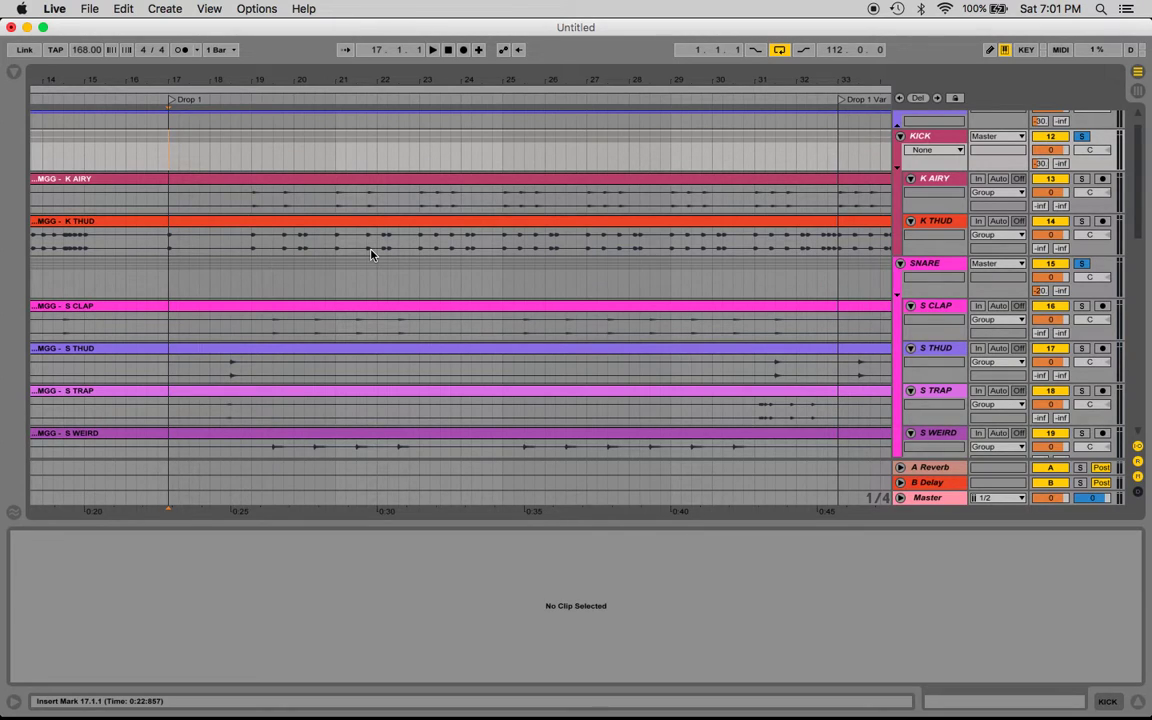
Step: Zoom the arrangement out so bars 13–37 are visible
click(169, 206)
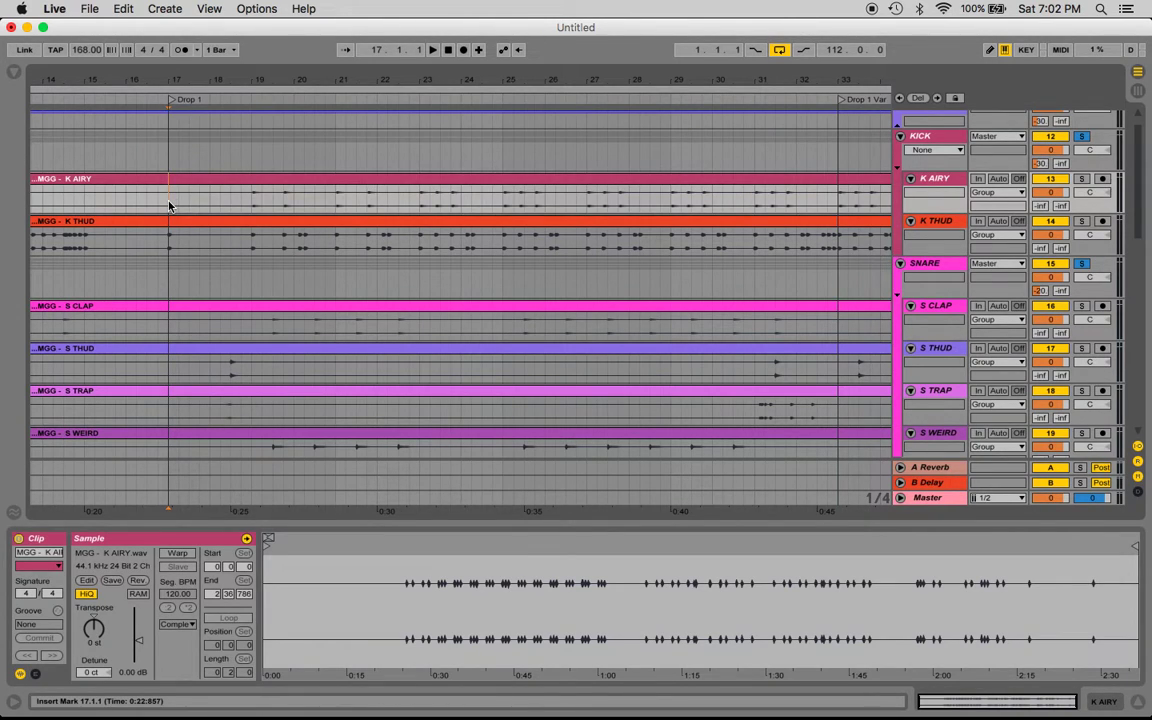
click(290, 78)
drag(290, 78, 303, 76)
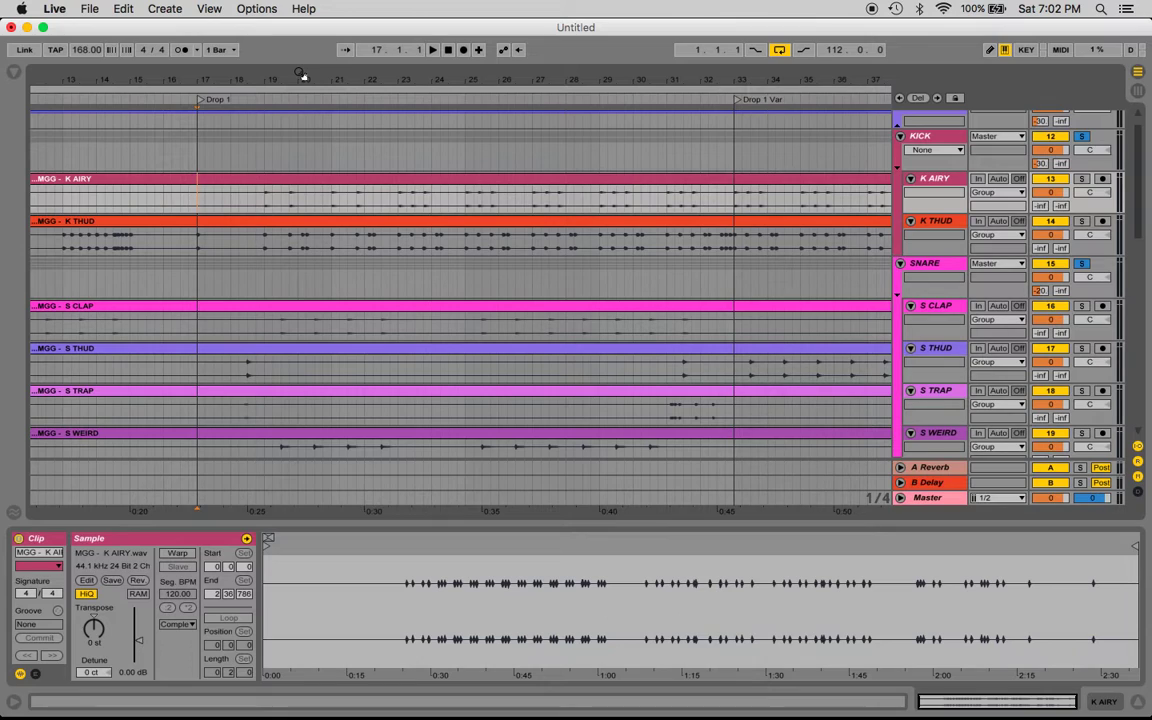
Step: Deselect the K AIRY clip and clear the time selection, keeping the mark at 17.1.1
click(200, 157)
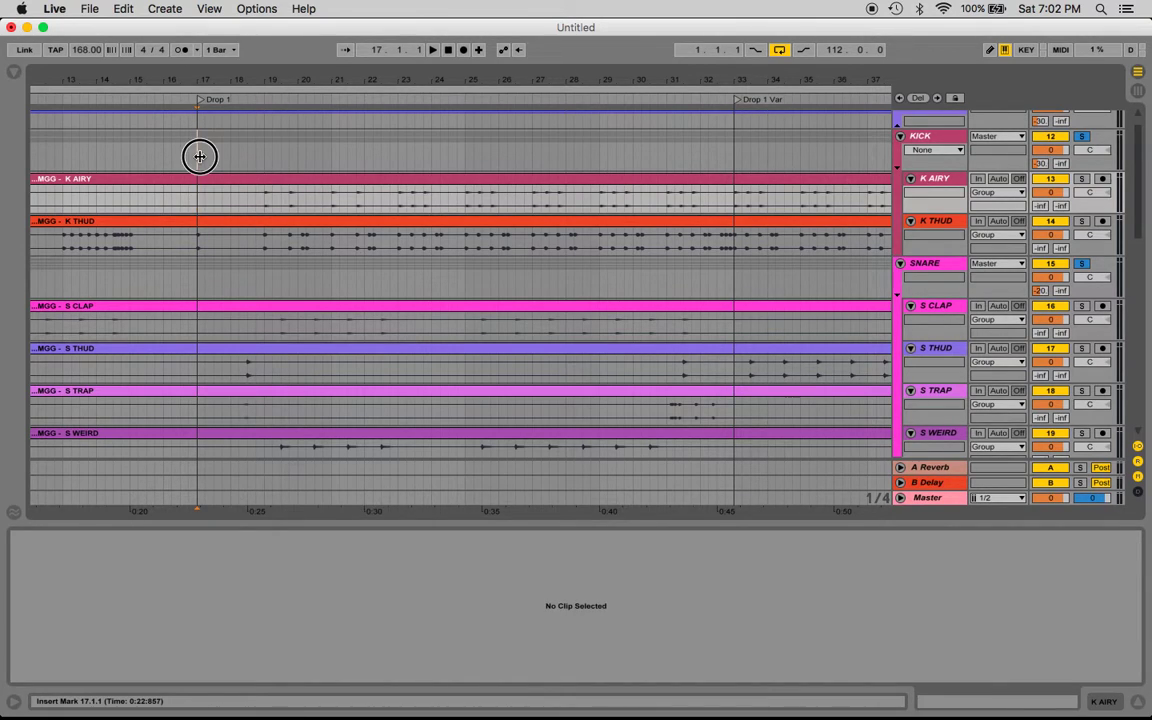
click(198, 290)
mouse_move(200, 288)
mouse_down()
mouse_move(268, 283)
mouse_move(200, 275)
mouse_up()
drag(198, 157, 332, 152)
click(198, 146)
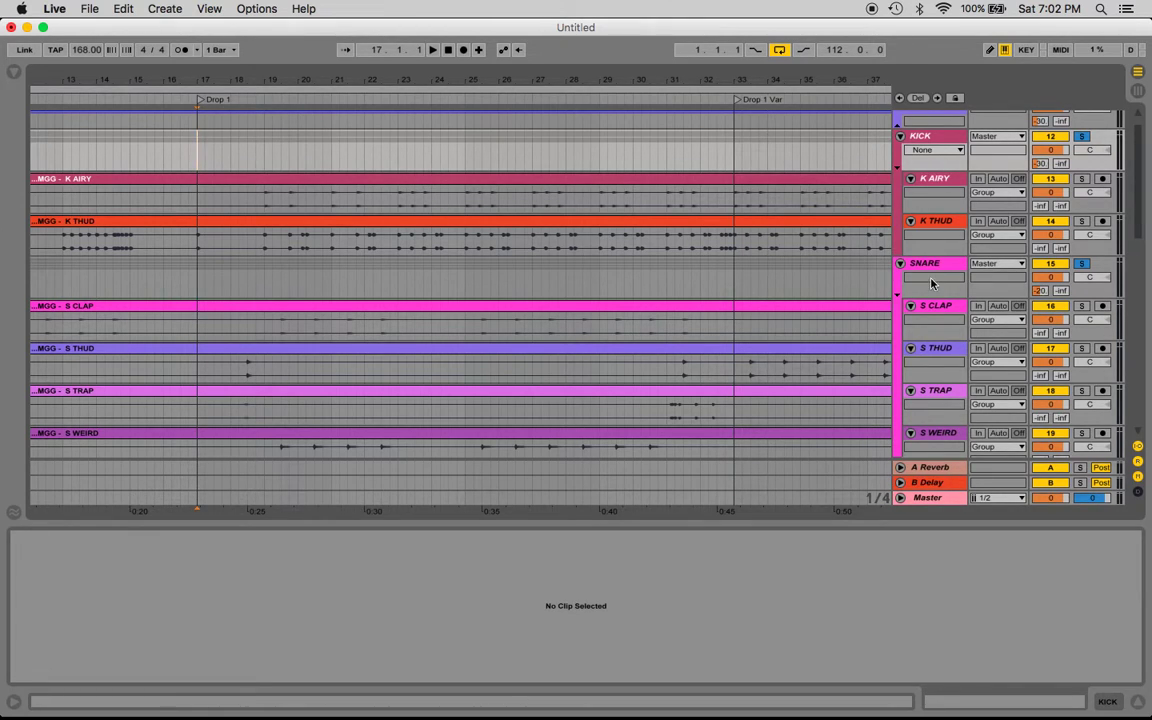
scroll(840, 258, down, 5)
scroll(617, 232, up, 5)
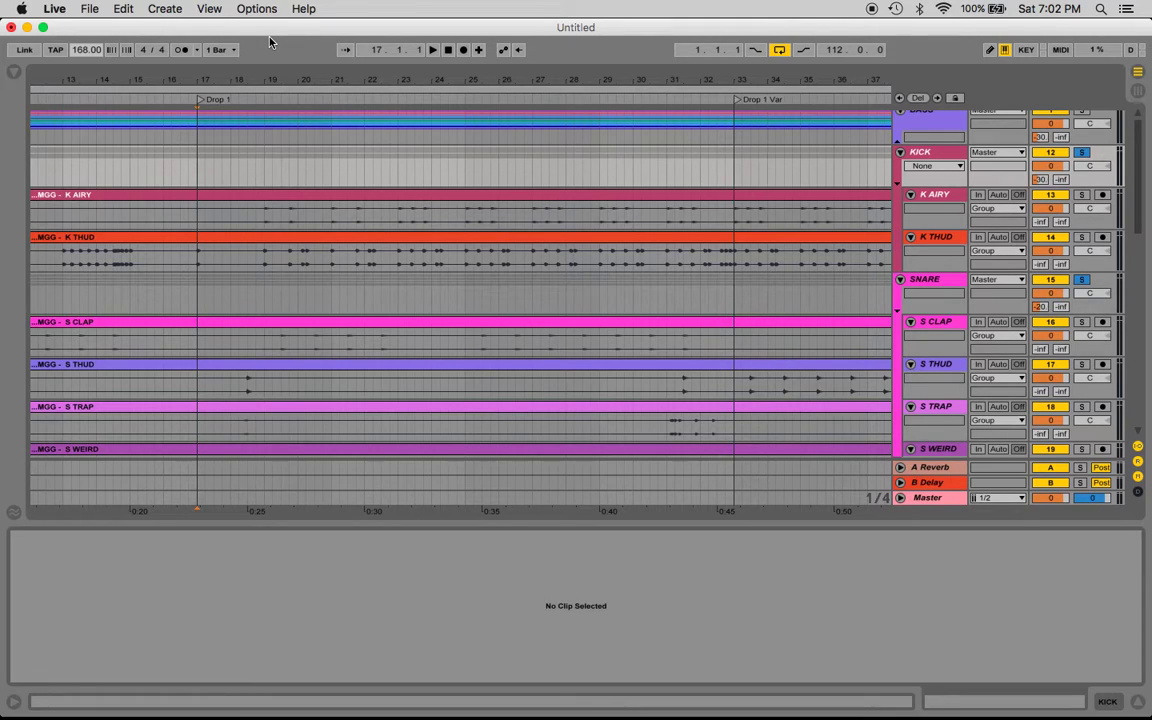
Step: Adjust the KICK time selection at bar 17, then reset the play position to 17.1
drag(197, 176, 211, 176)
mouse_move(195, 172)
mouse_down()
mouse_move(239, 172)
mouse_move(198, 172)
mouse_up()
click(200, 167)
click(198, 167)
drag(196, 166, 230, 170)
click(197, 172)
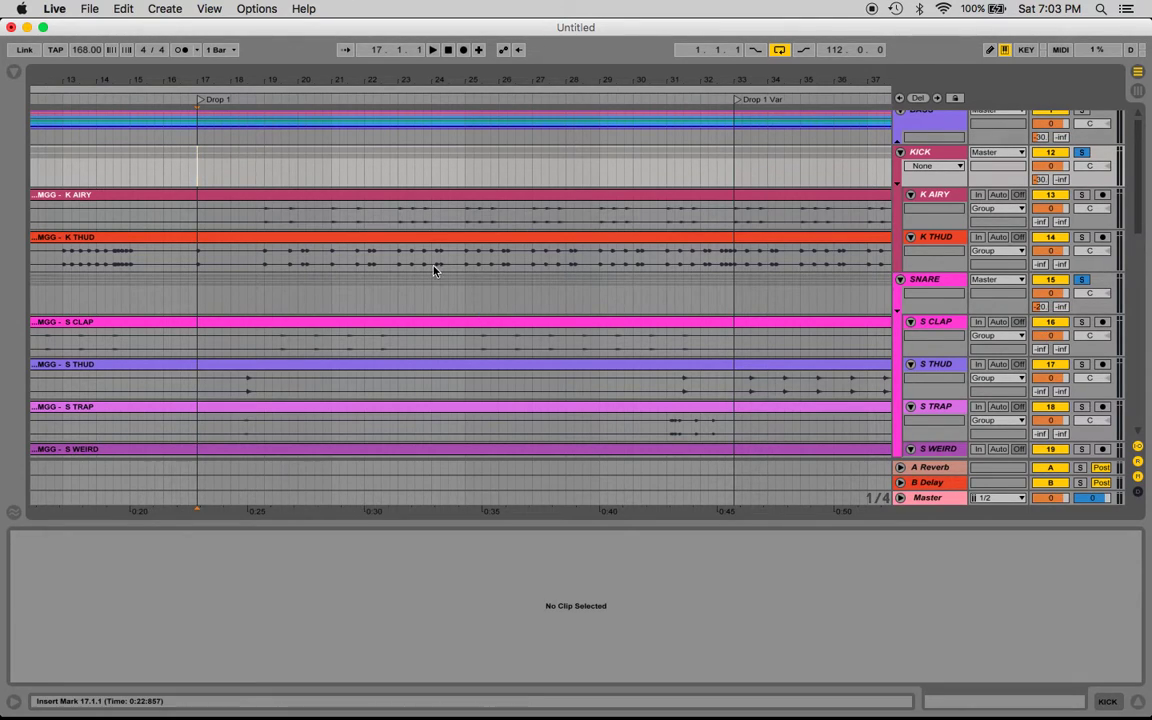
Step: Play the clap hits from 18.2.1 in CLAP L and 32.2.1 in CLAP C, then unsolo CLAP
scroll(231, 288, down, 8)
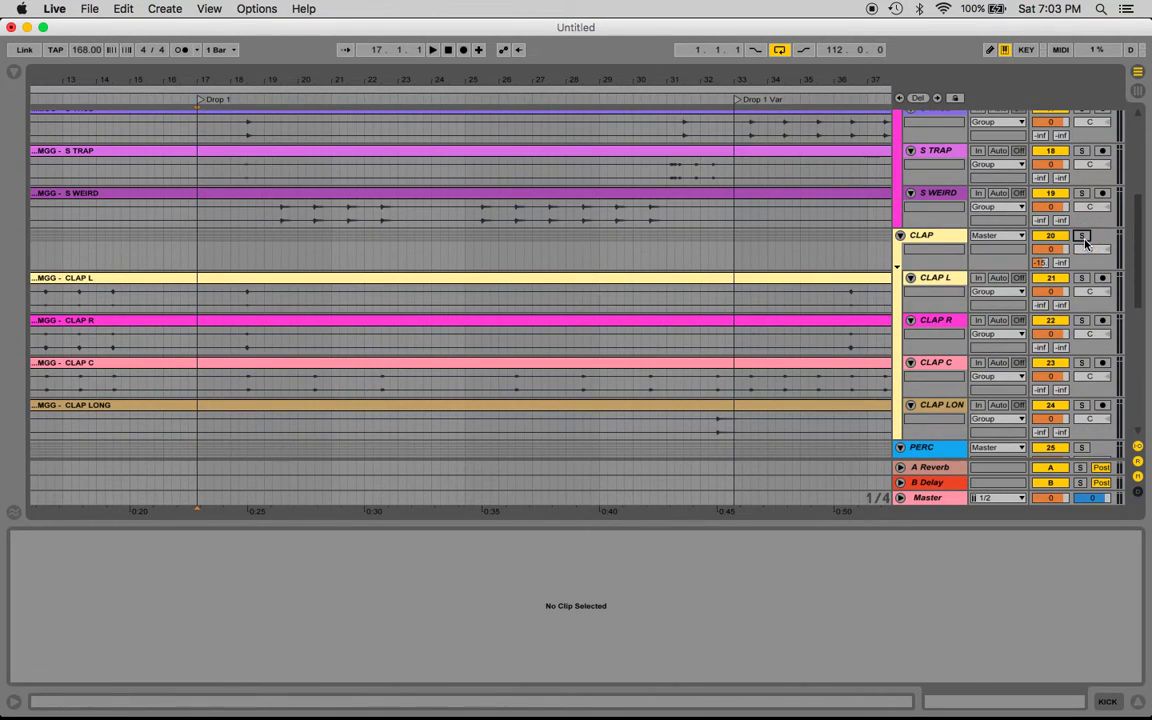
click(1081, 236)
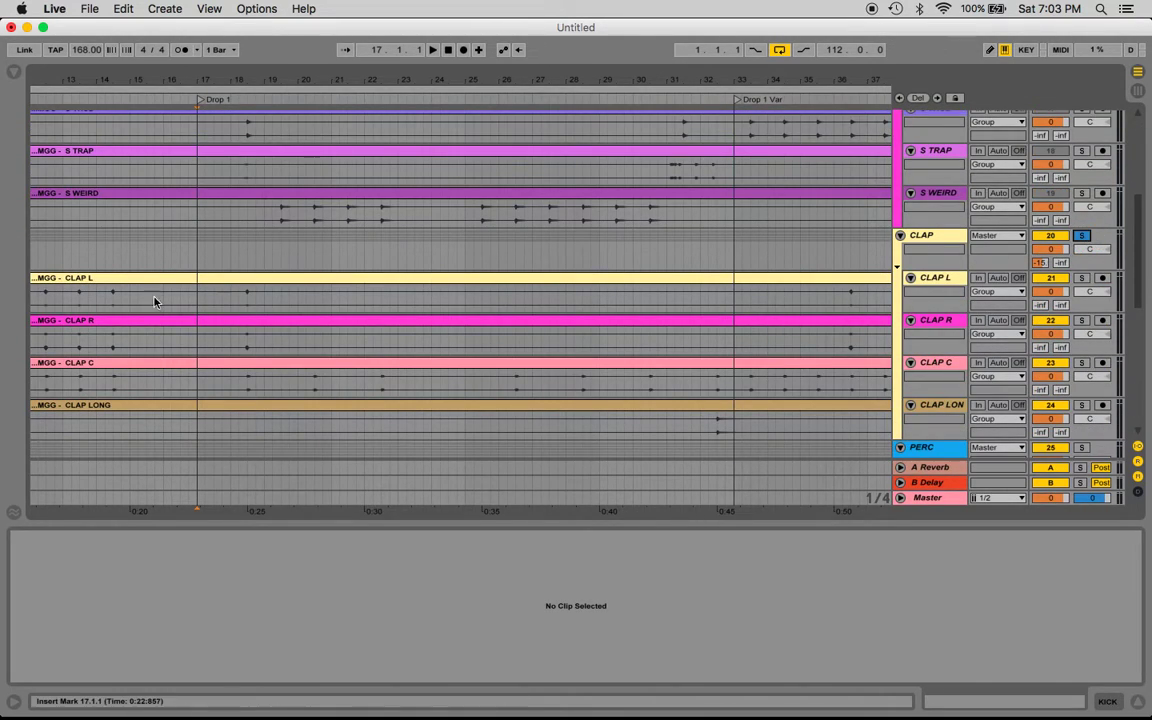
click(239, 290)
scroll(239, 298, down, 2)
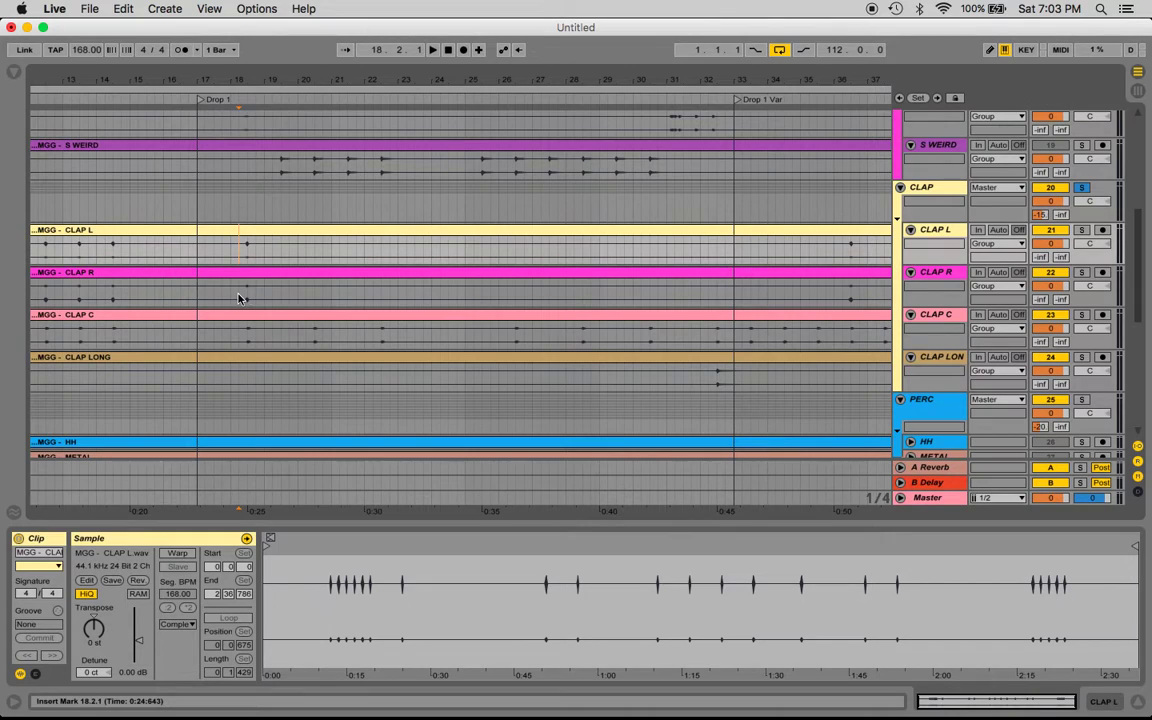
key(space)
click(710, 341)
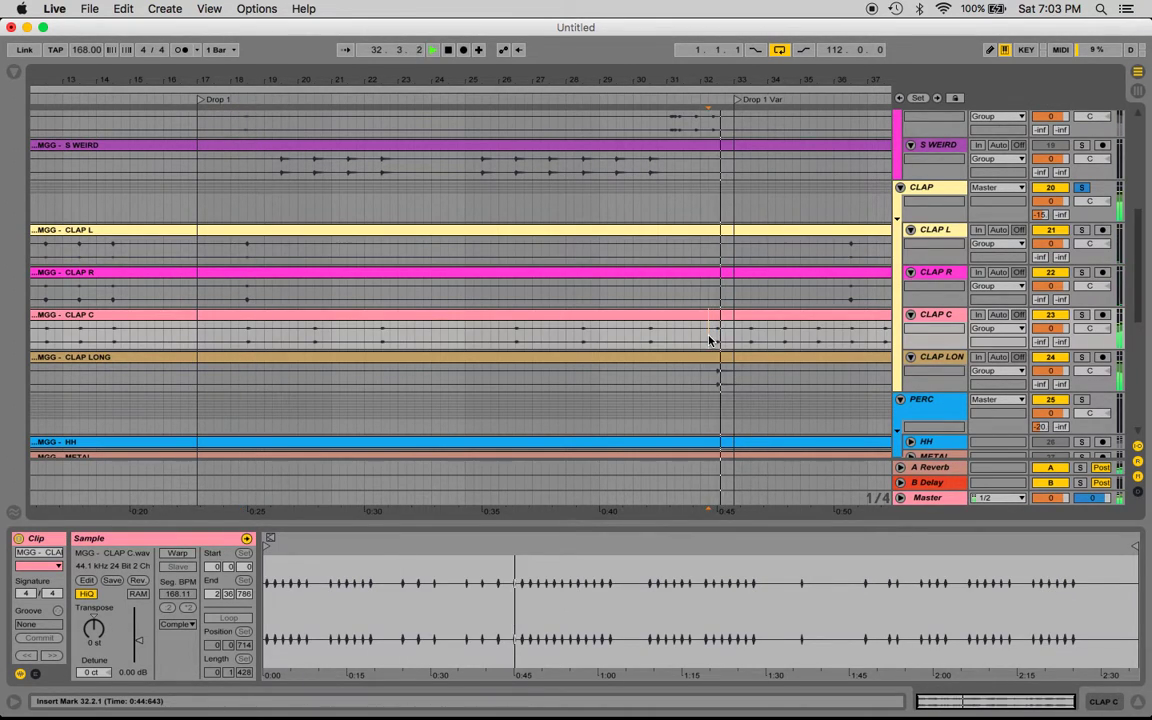
click(1081, 187)
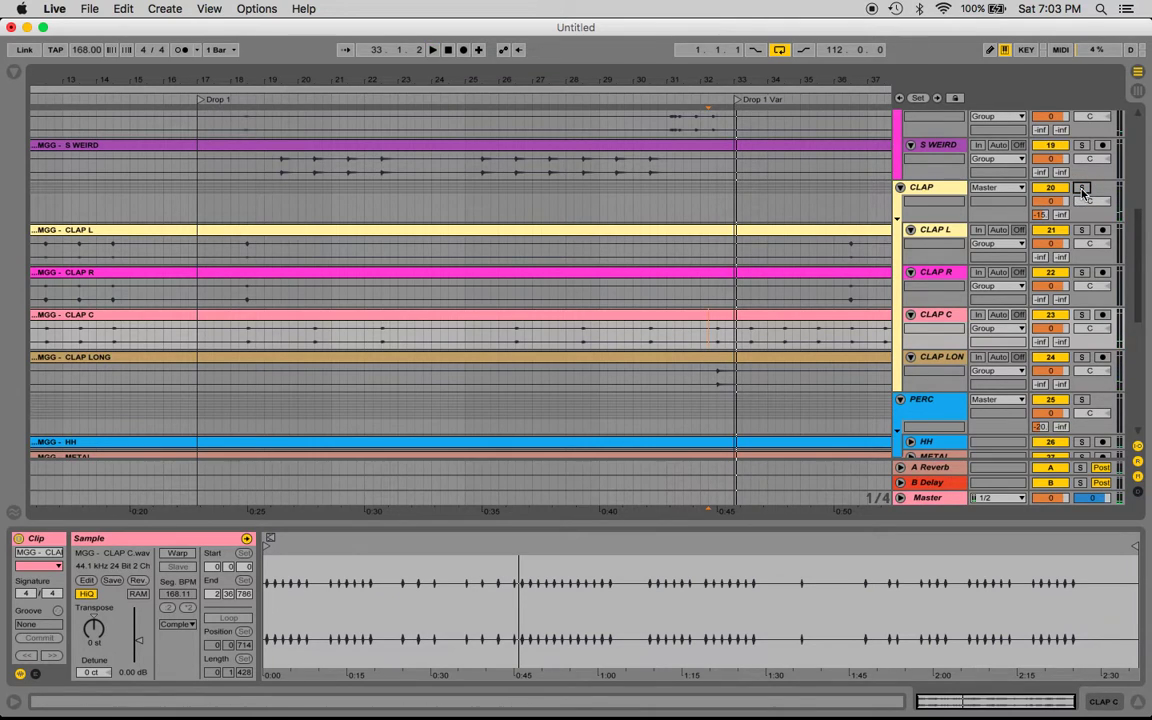
Step: Toggle the SNARE group's solo and place the play position at bar 18.1.1 in S THUD
scroll(737, 222, up, 5)
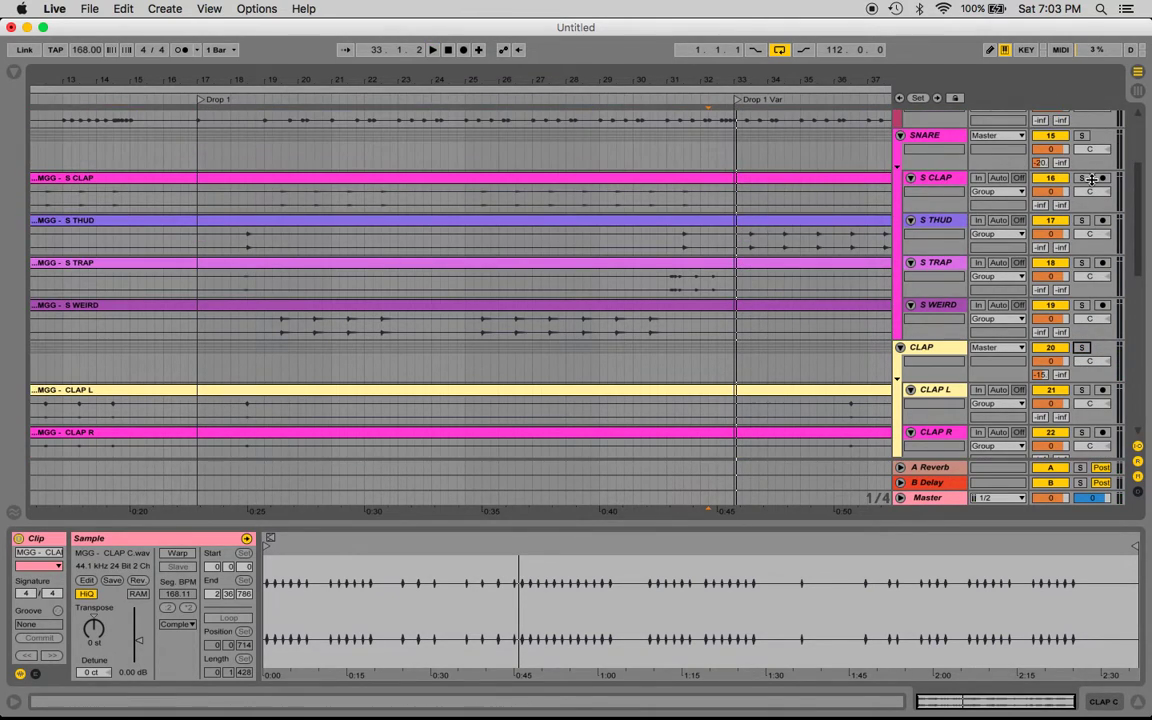
click(1083, 137)
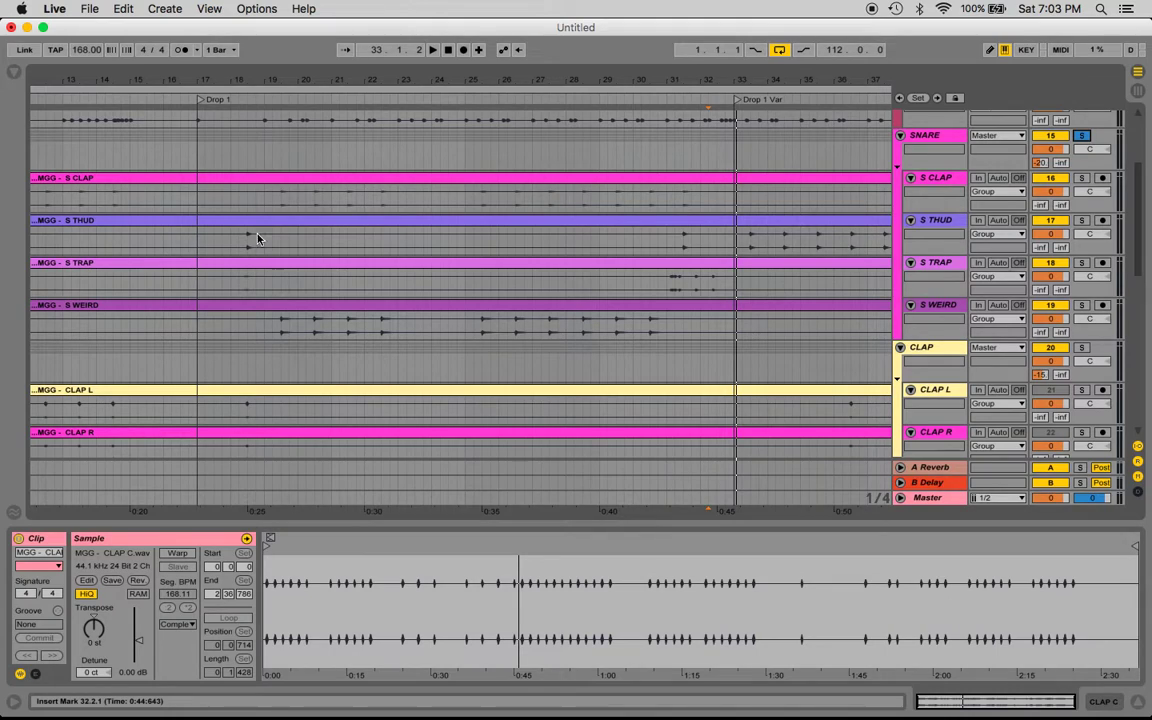
click(233, 243)
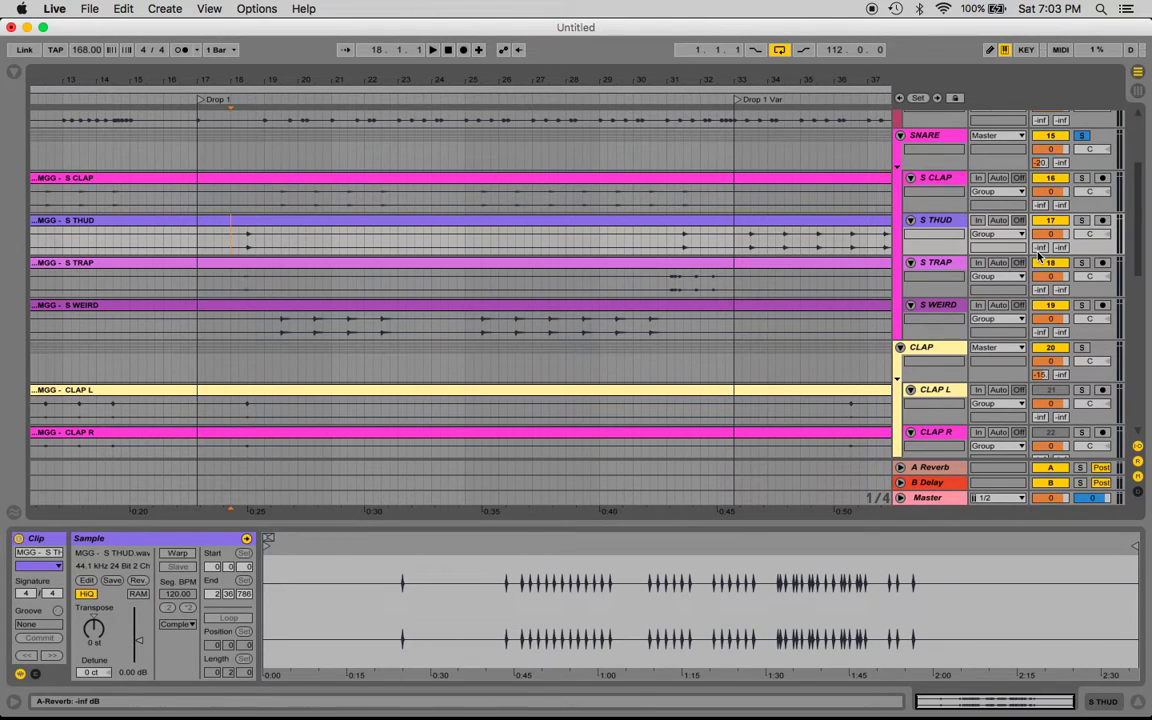
click(1082, 137)
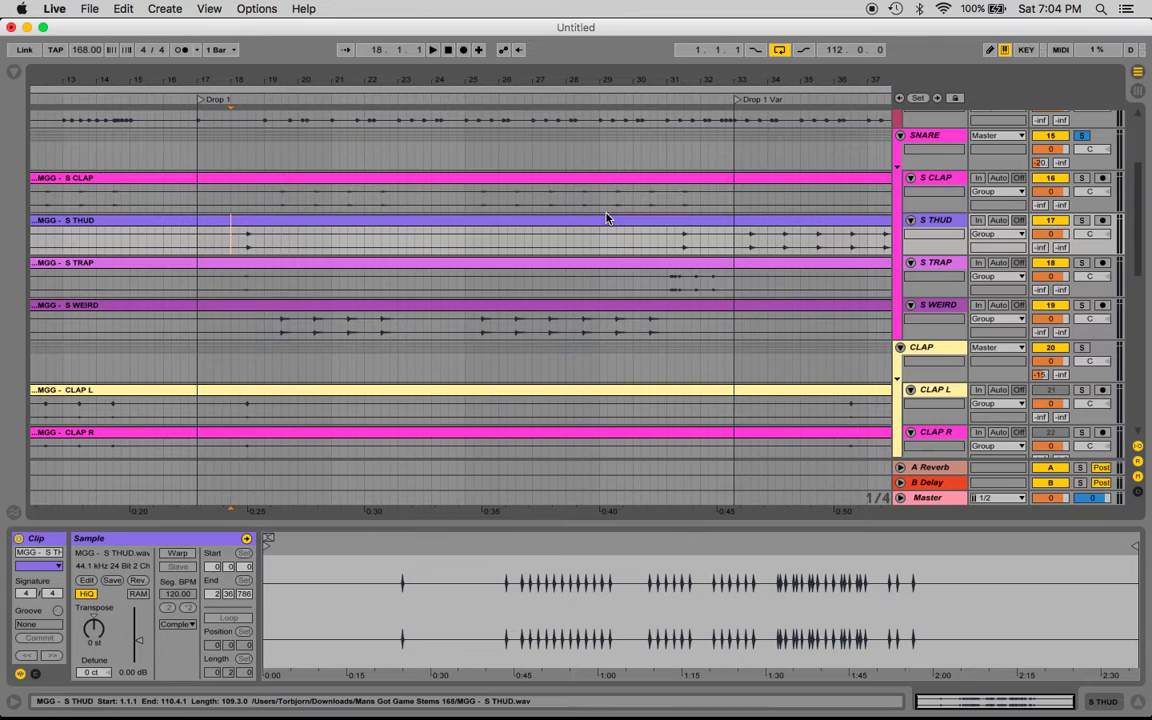
Step: Solo S CLAP alone, play and stop it from bar 19, then move the solo to S THUD
click(943, 183)
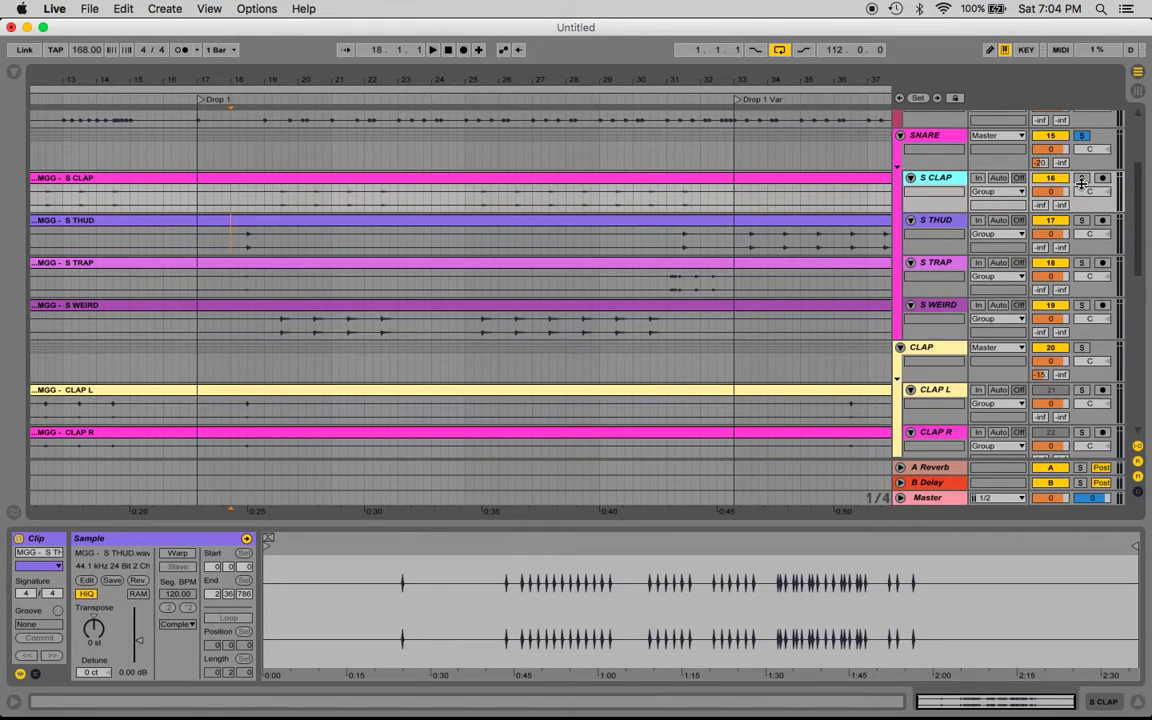
click(1081, 177)
click(273, 201)
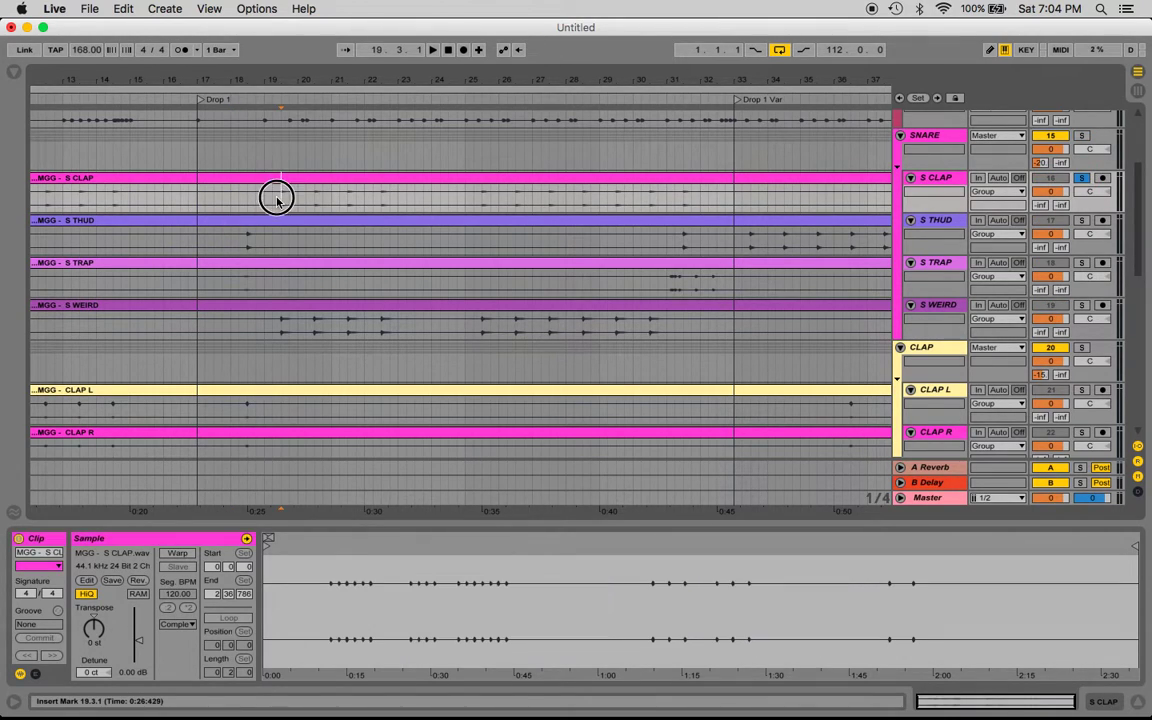
key(space)
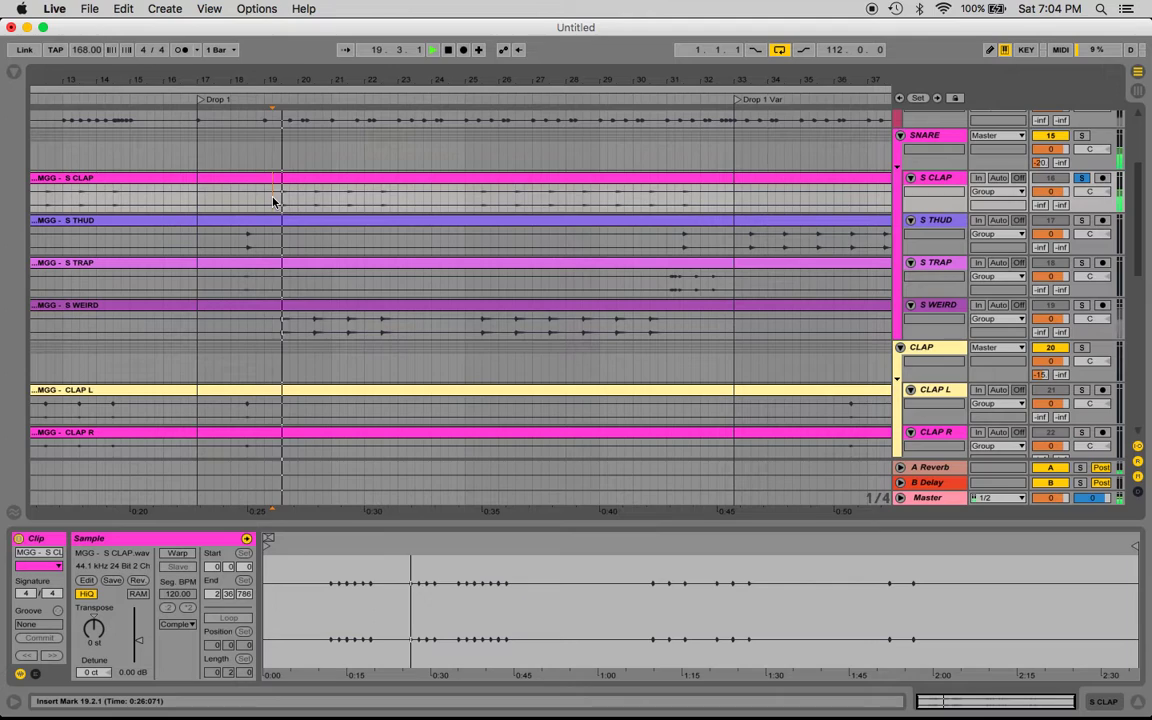
key(space)
click(1081, 220)
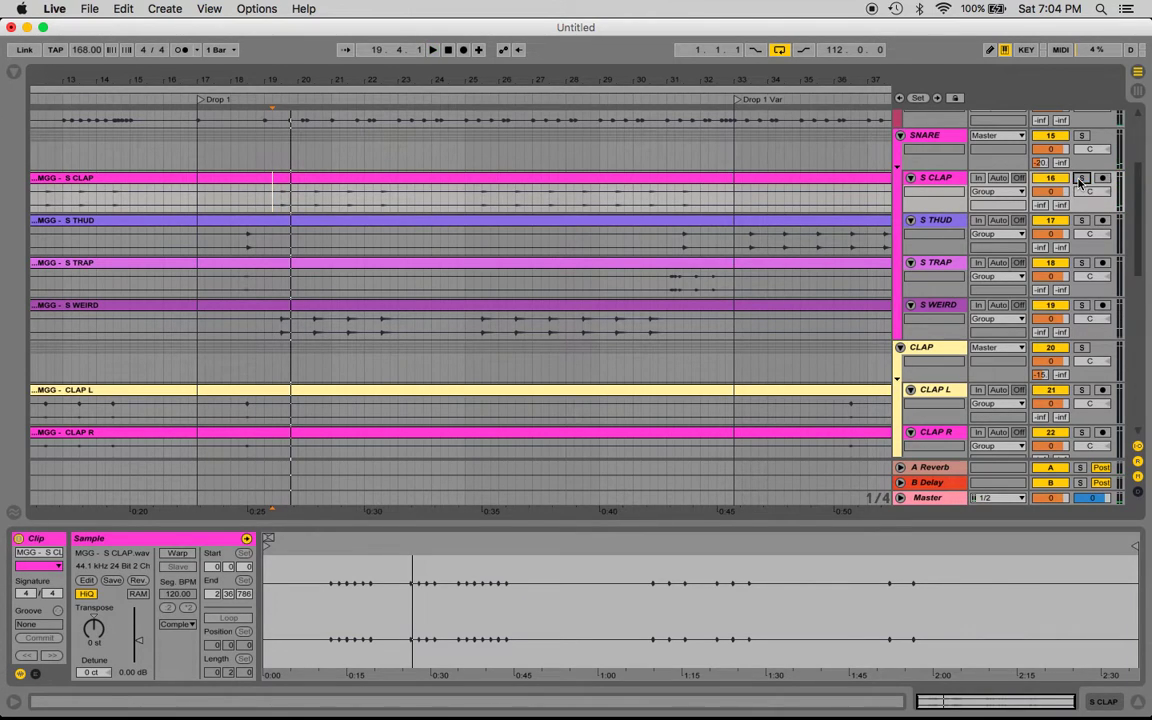
Step: Play S THUD from 18.2.1 and add S TRAP to the soloed tracks
click(239, 251)
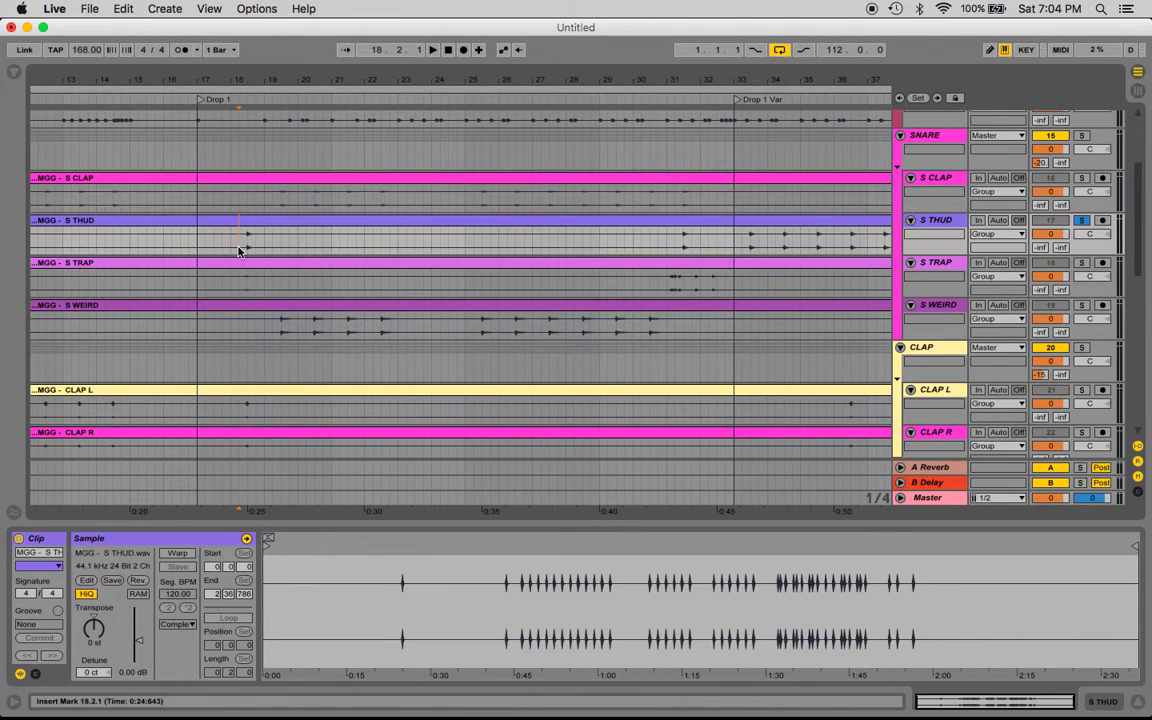
key(space)
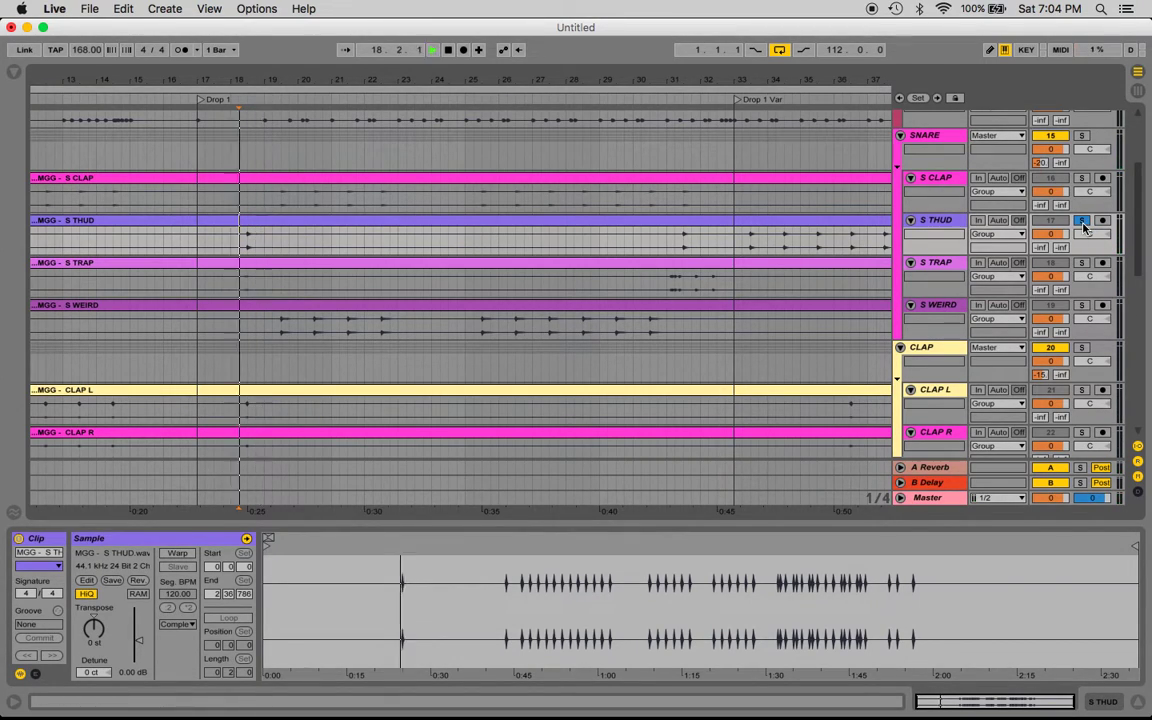
click(1082, 263)
Step: Select S TRAP and play its hits from bar 18.2, then from bar 31
click(235, 287)
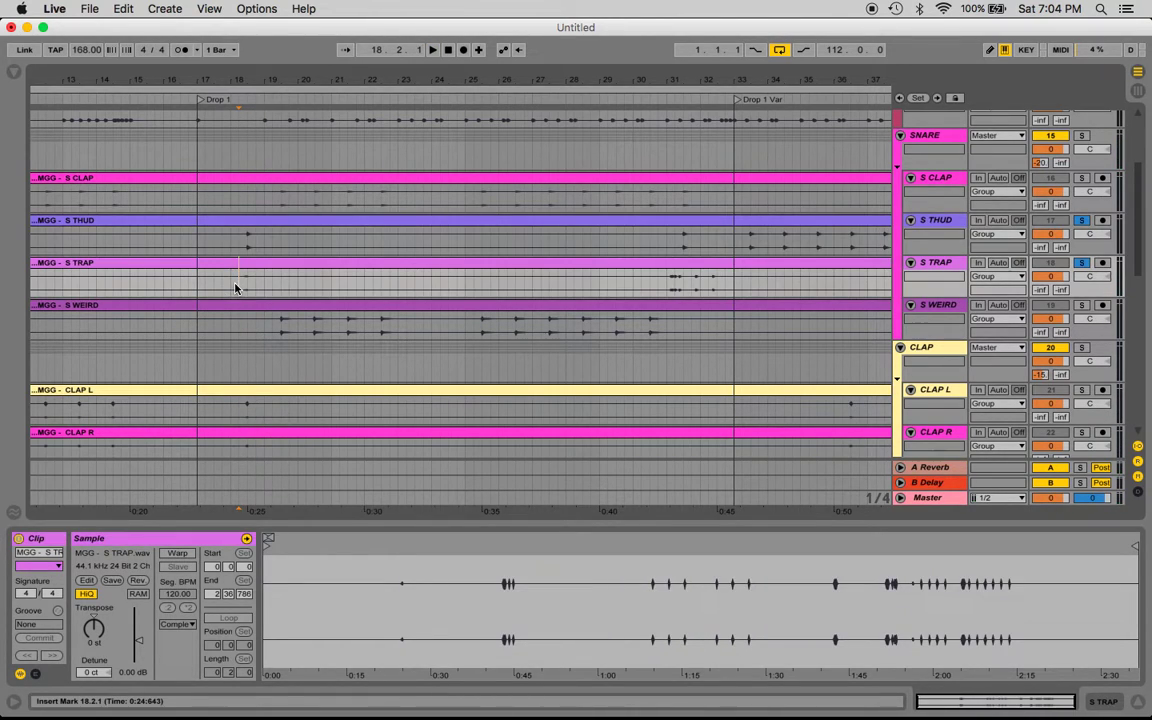
click(941, 262)
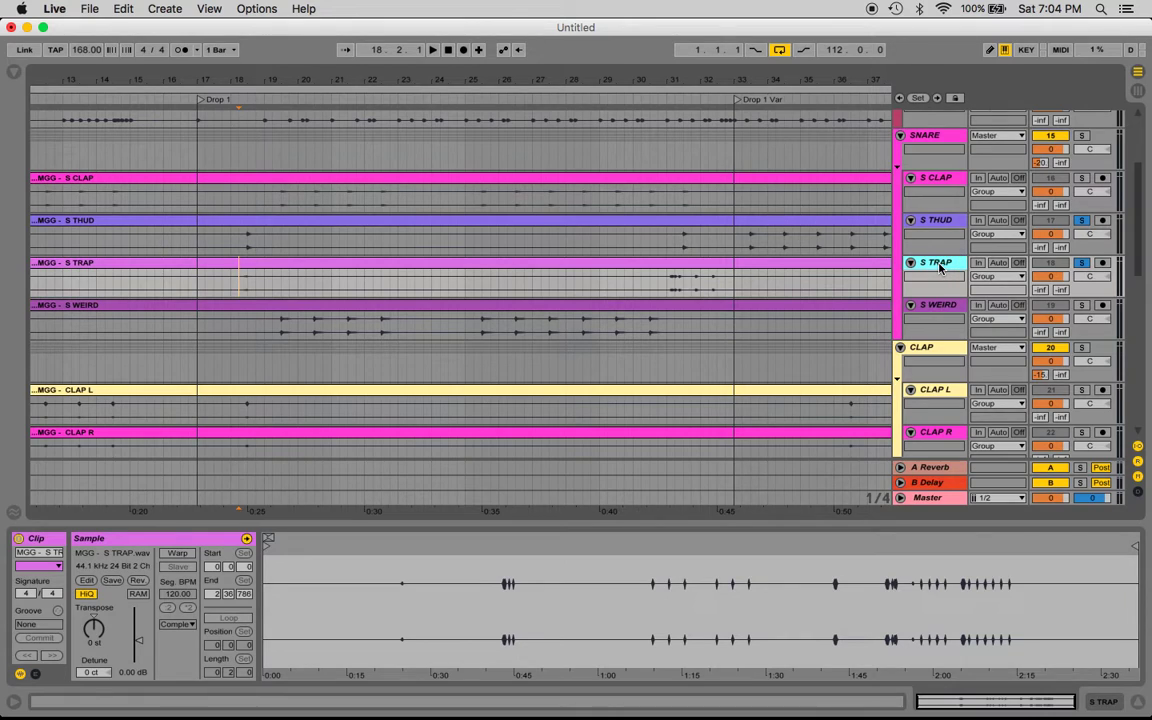
key(space)
click(668, 280)
key(space)
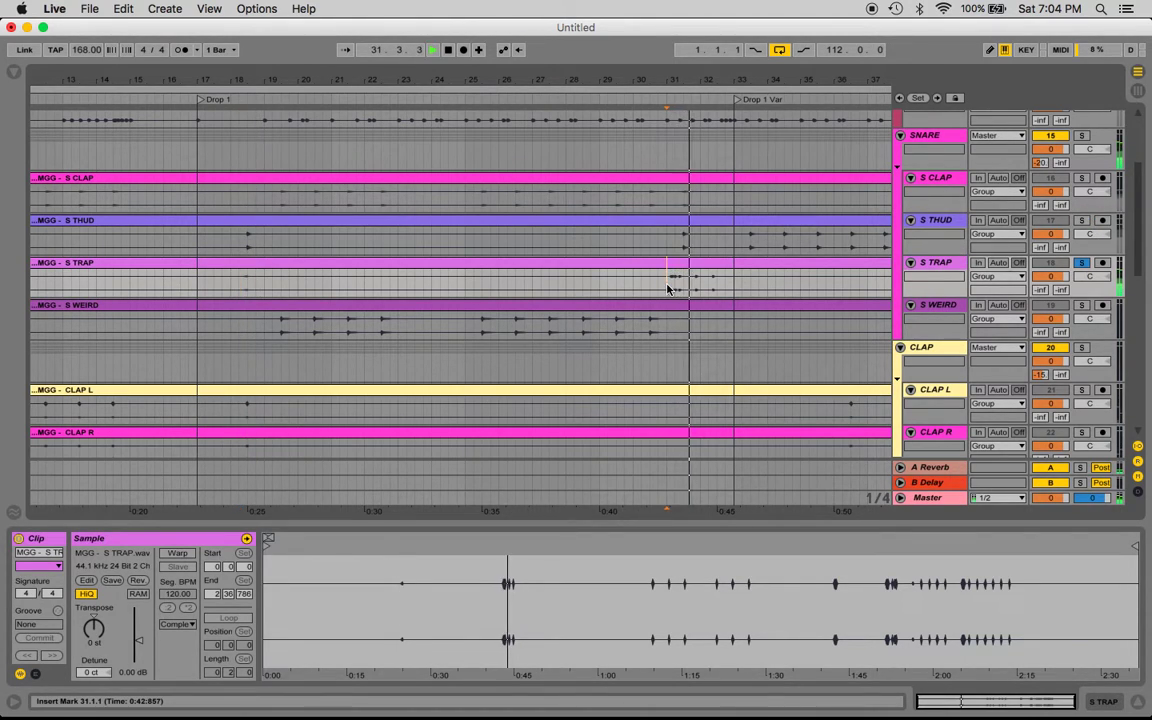
key(space)
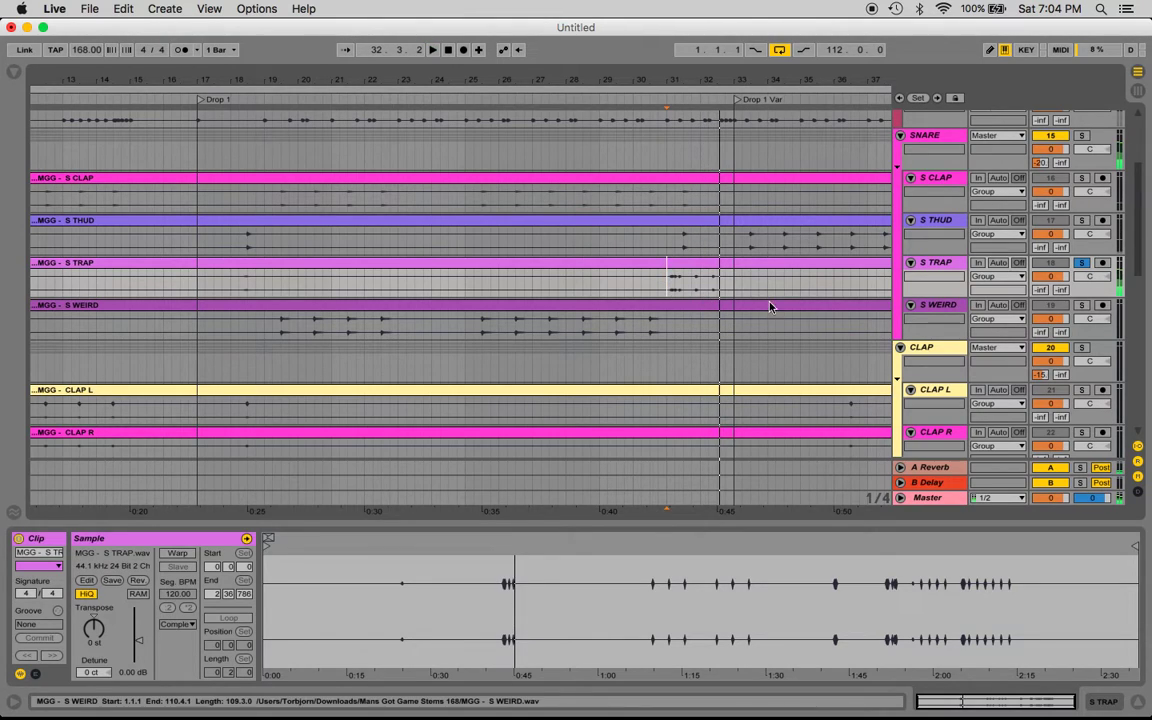
Step: Mark S TRAP hits 31.4.1–32.3.1, replay the fill from bar 31, then solo S WEIRD instead
click(708, 290)
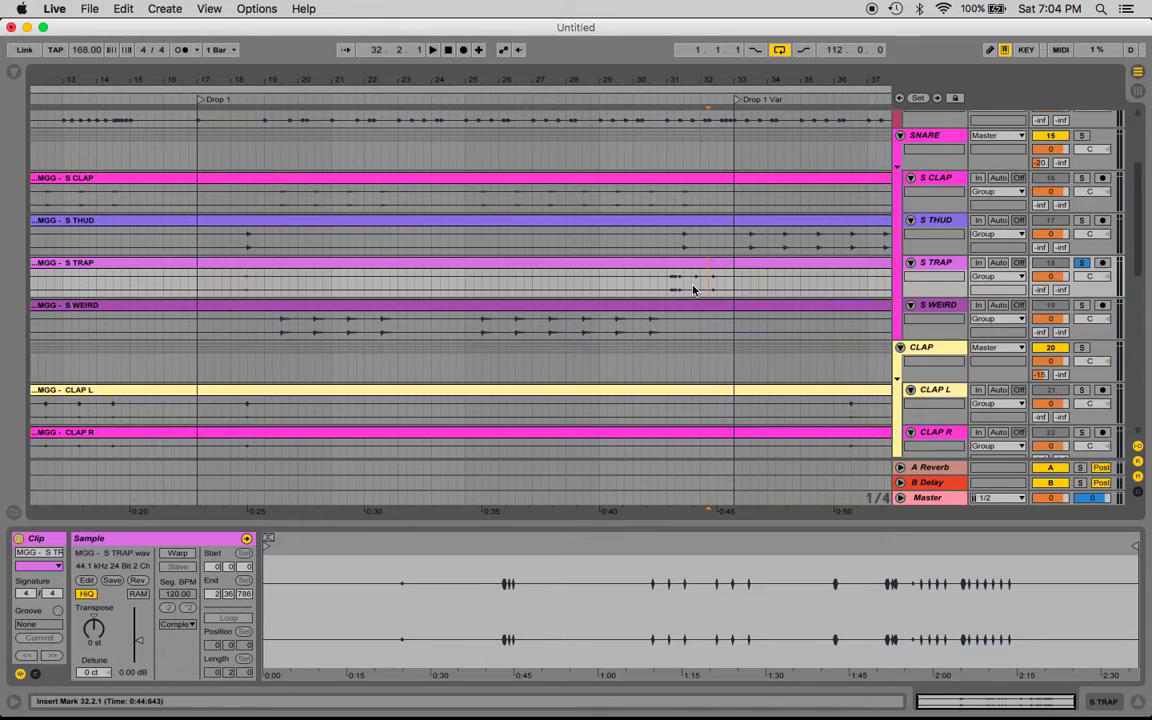
drag(693, 290, 718, 290)
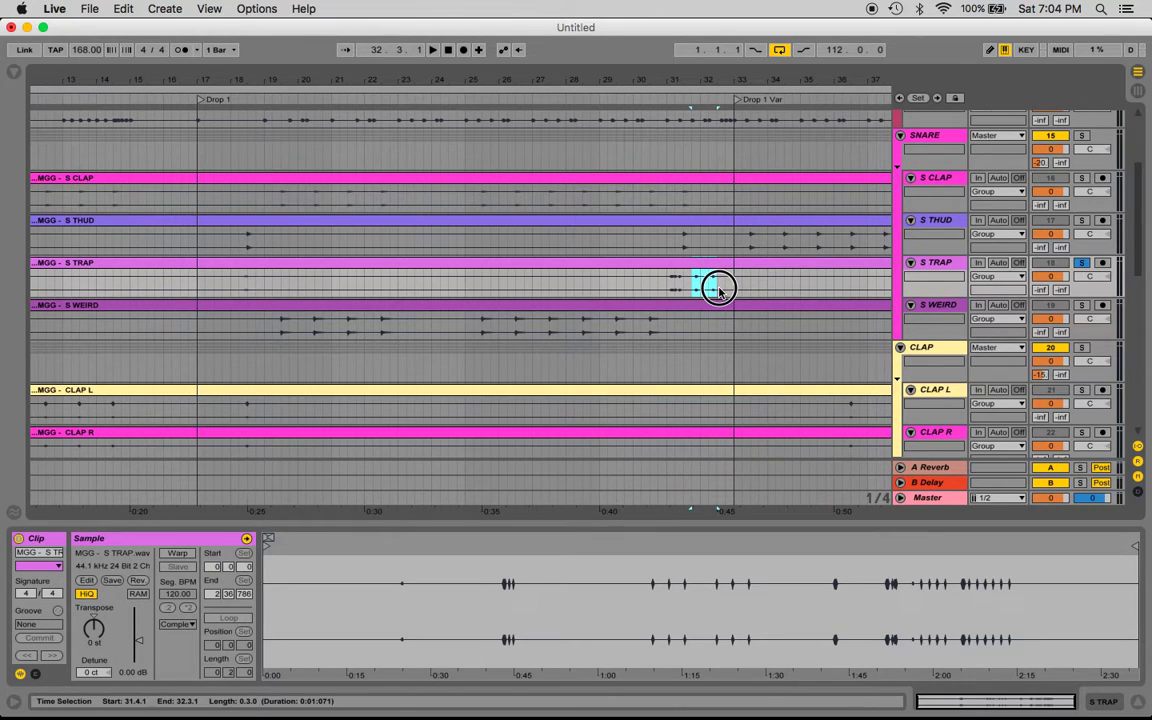
click(708, 290)
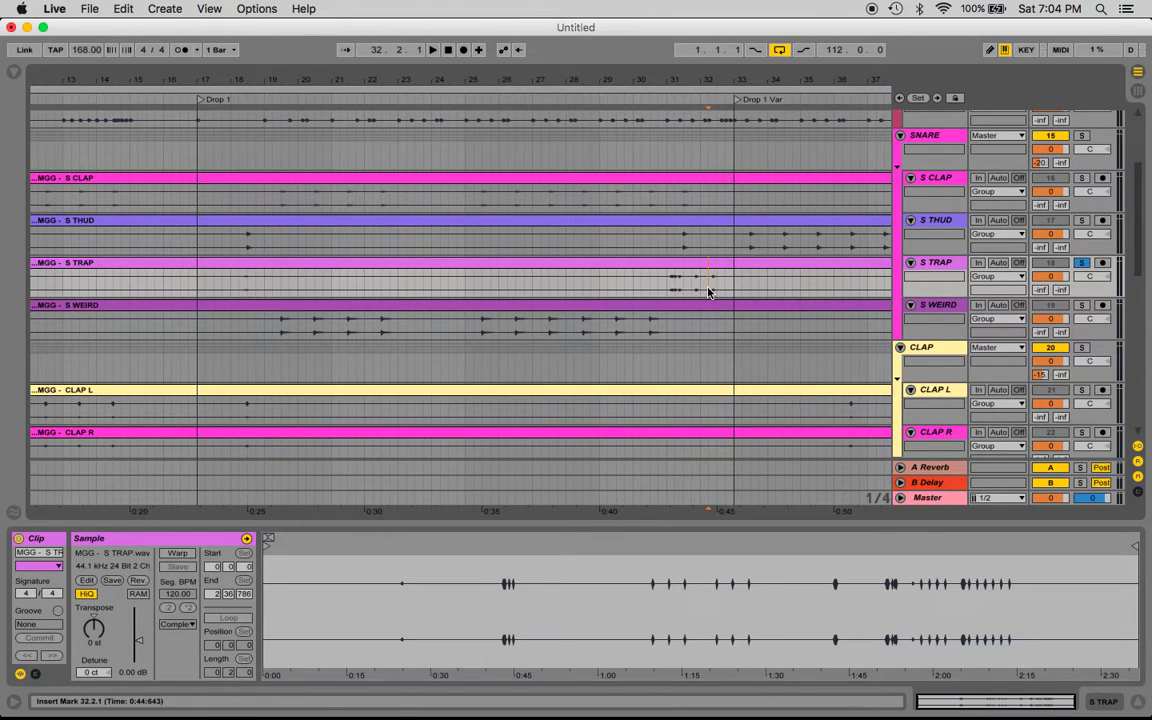
drag(710, 290, 718, 290)
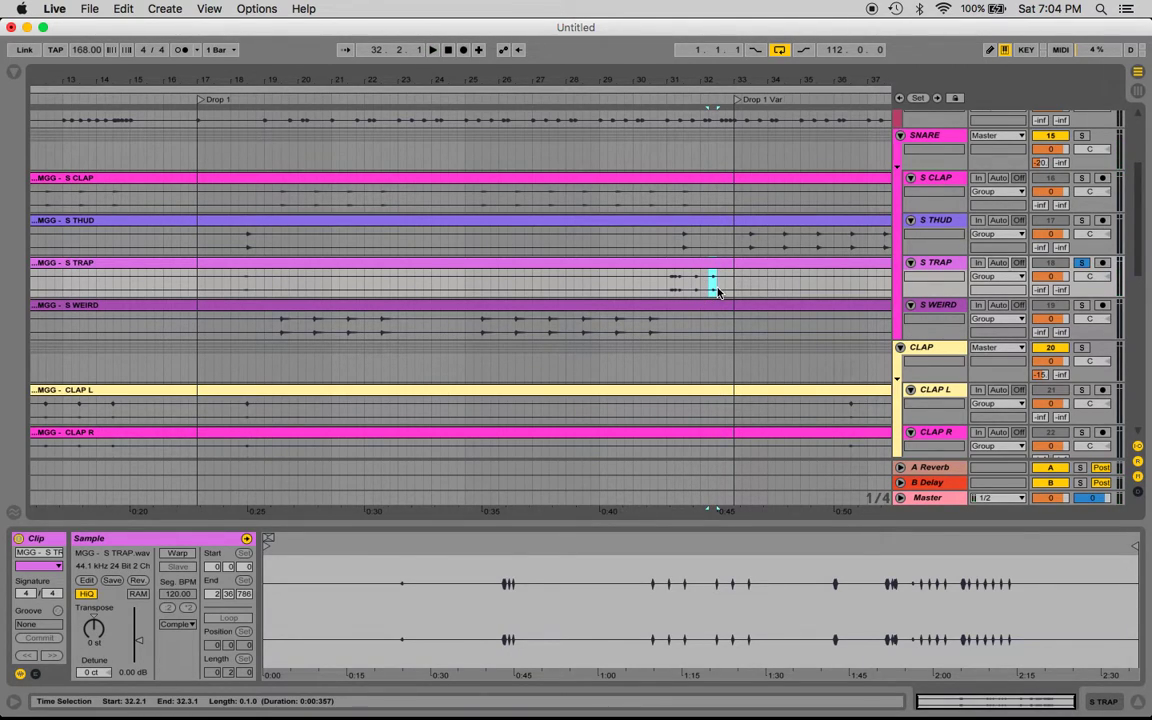
click(665, 286)
key(space)
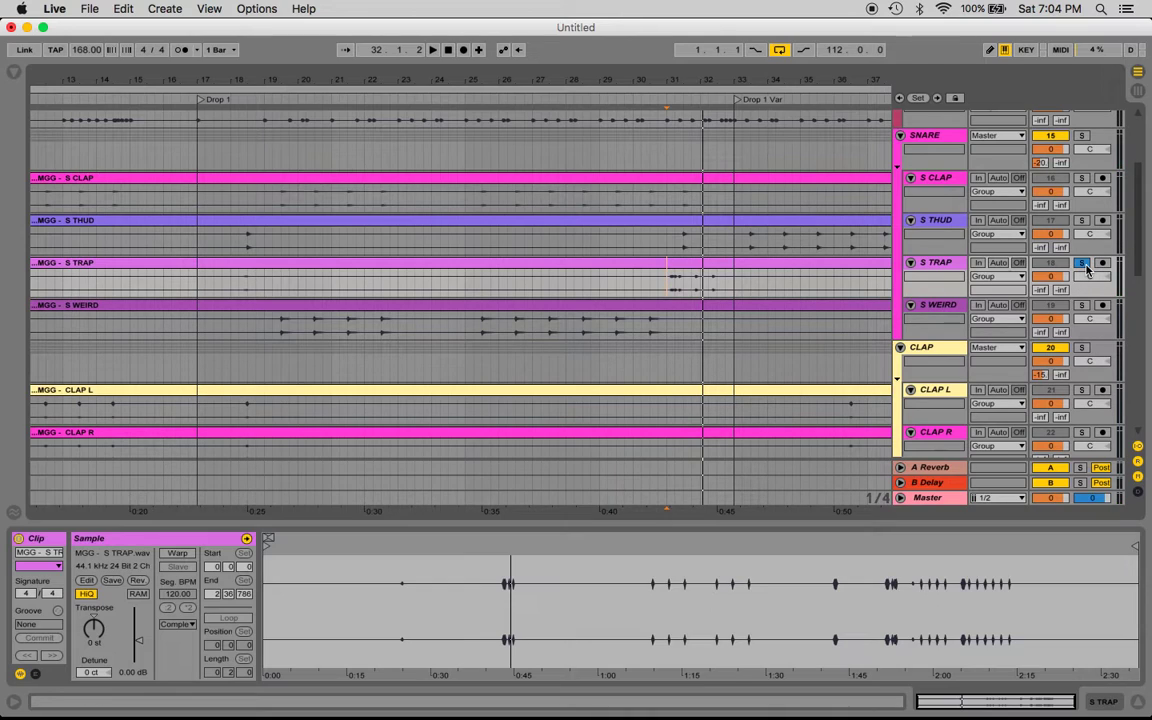
click(1083, 262)
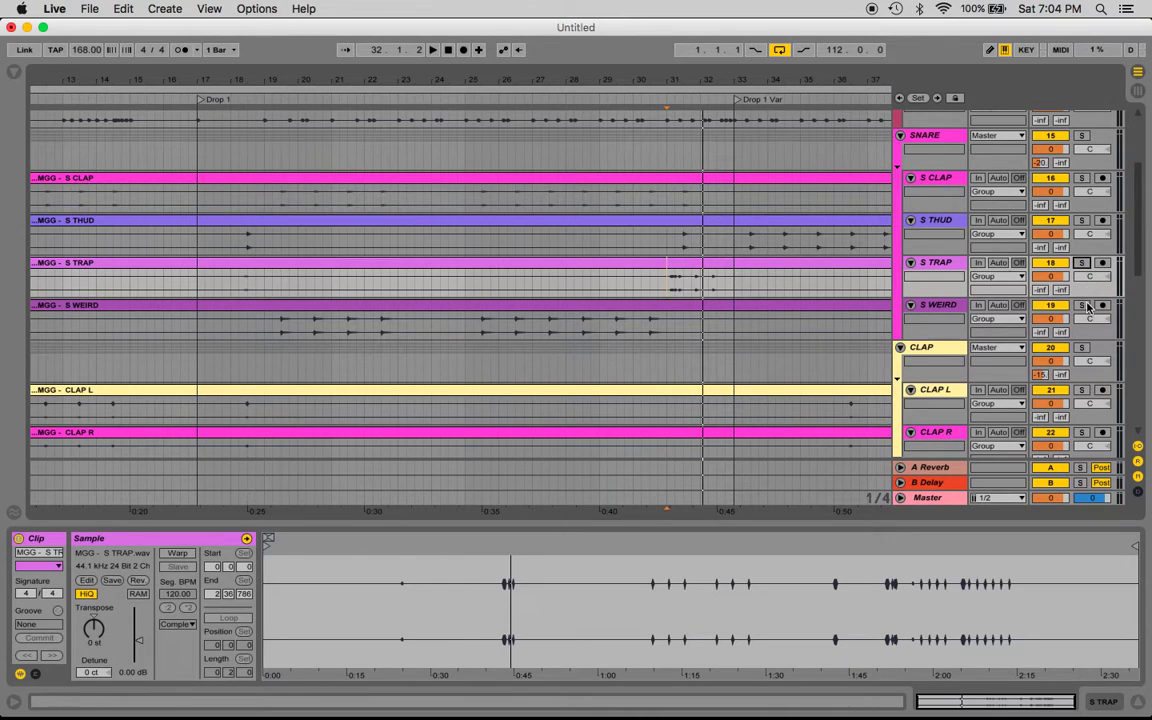
click(1080, 305)
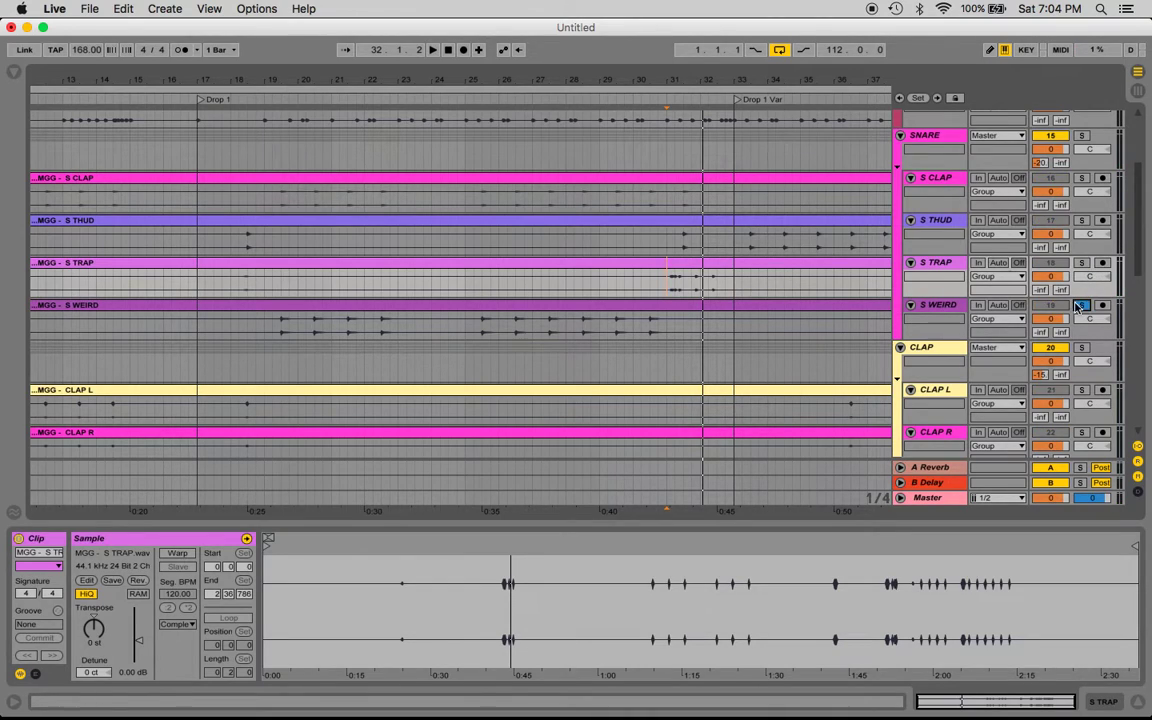
Step: Play the S WEIRD track from its start point at 19.2.1
click(275, 334)
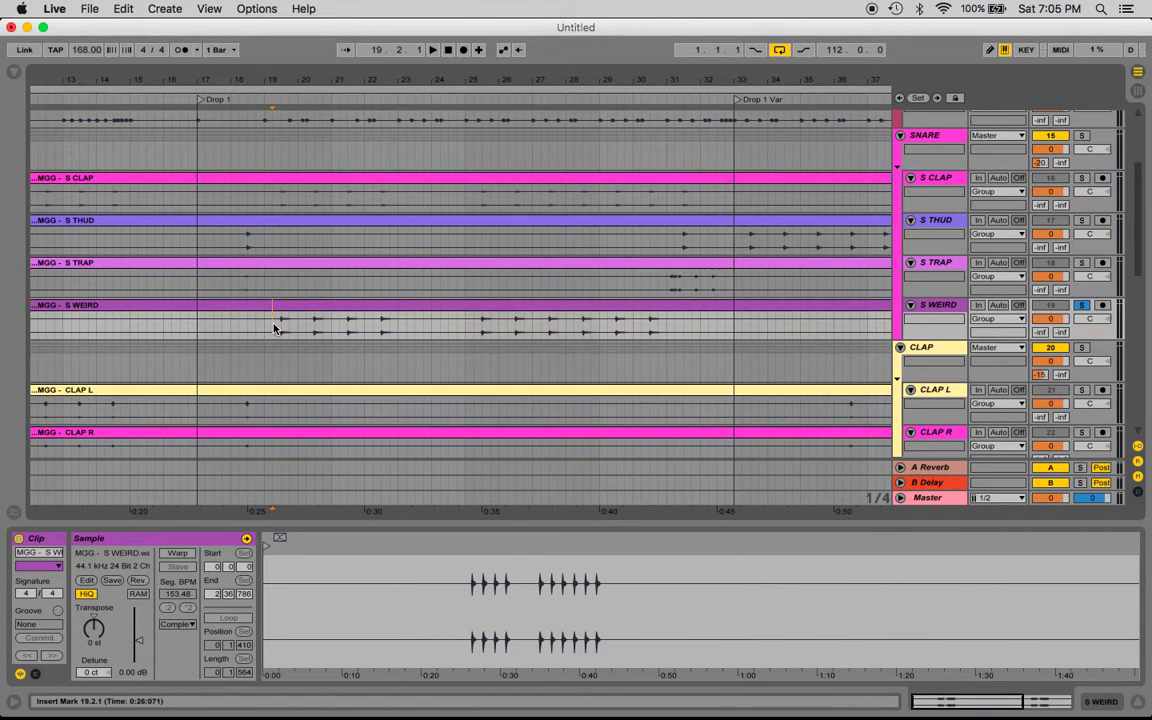
click(708, 289)
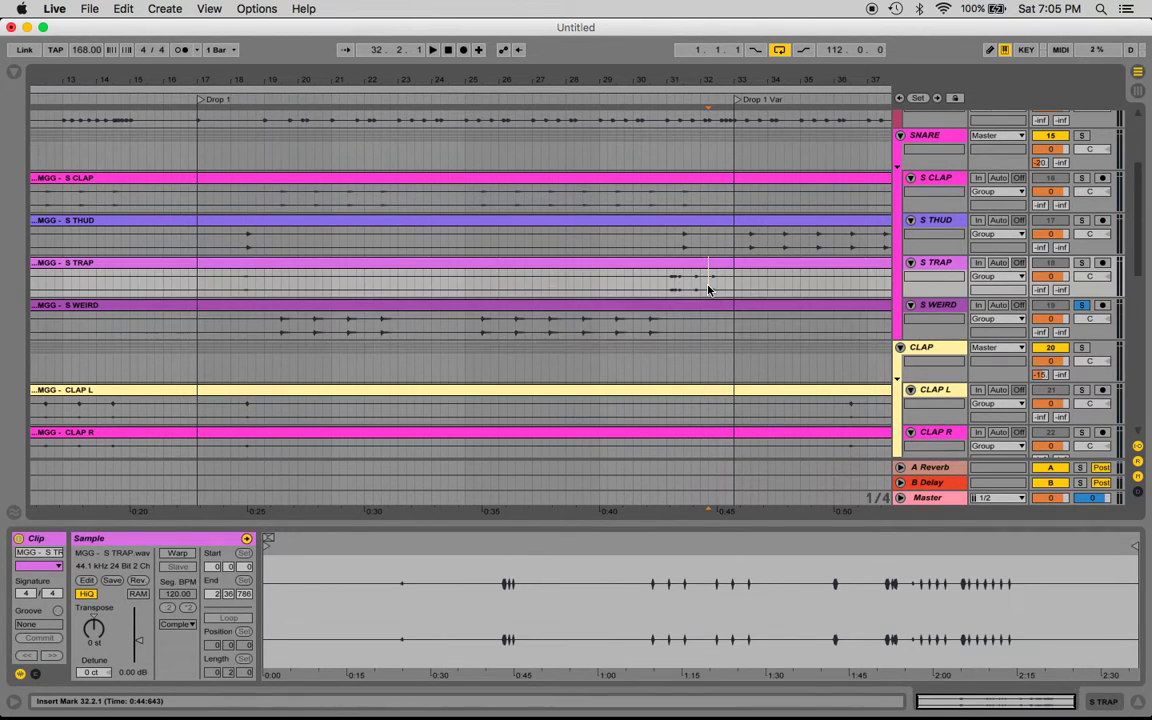
click(275, 337)
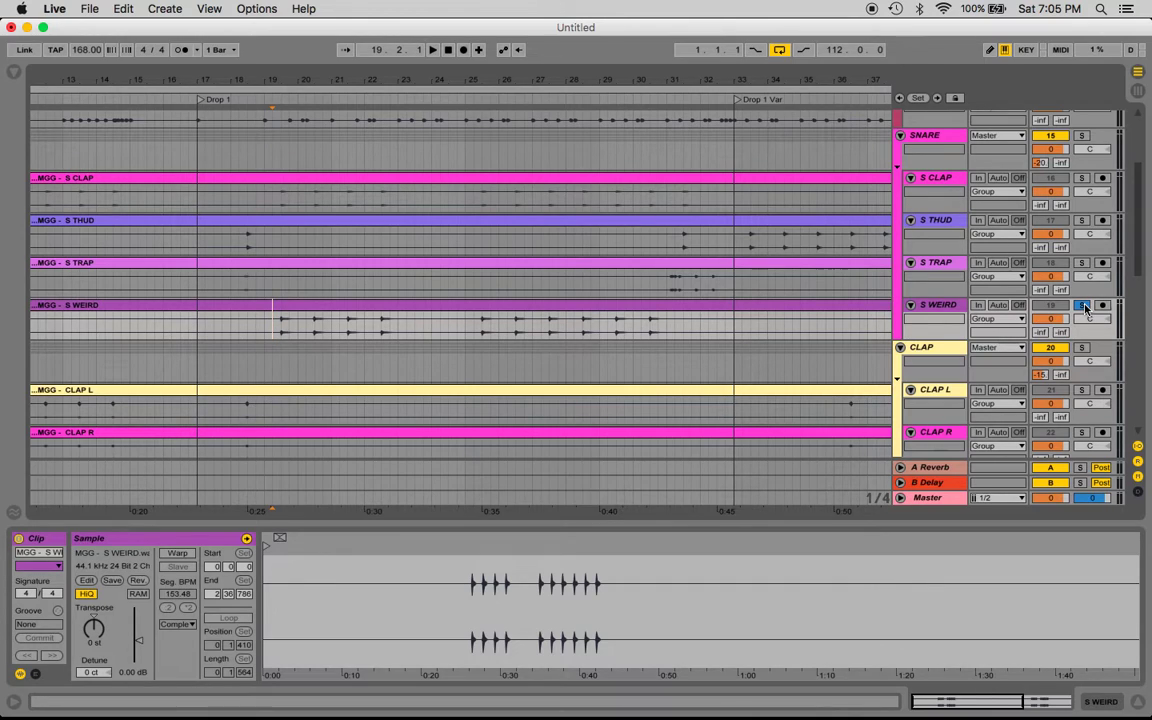
click(935, 313)
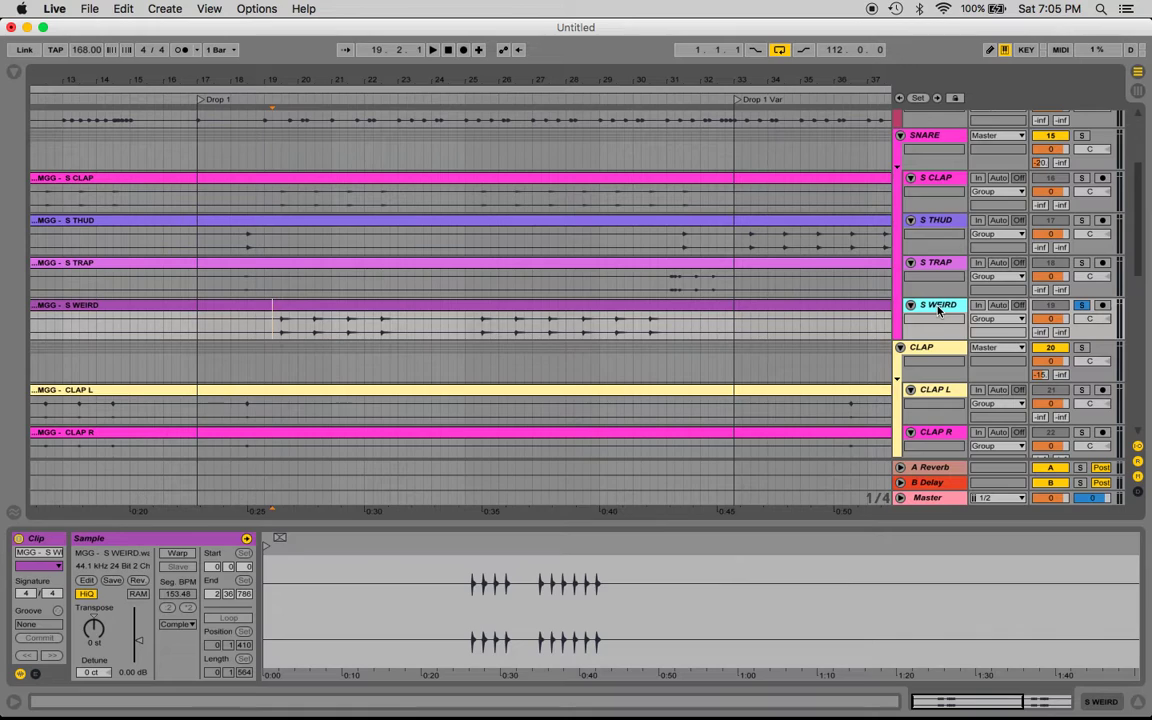
key(space)
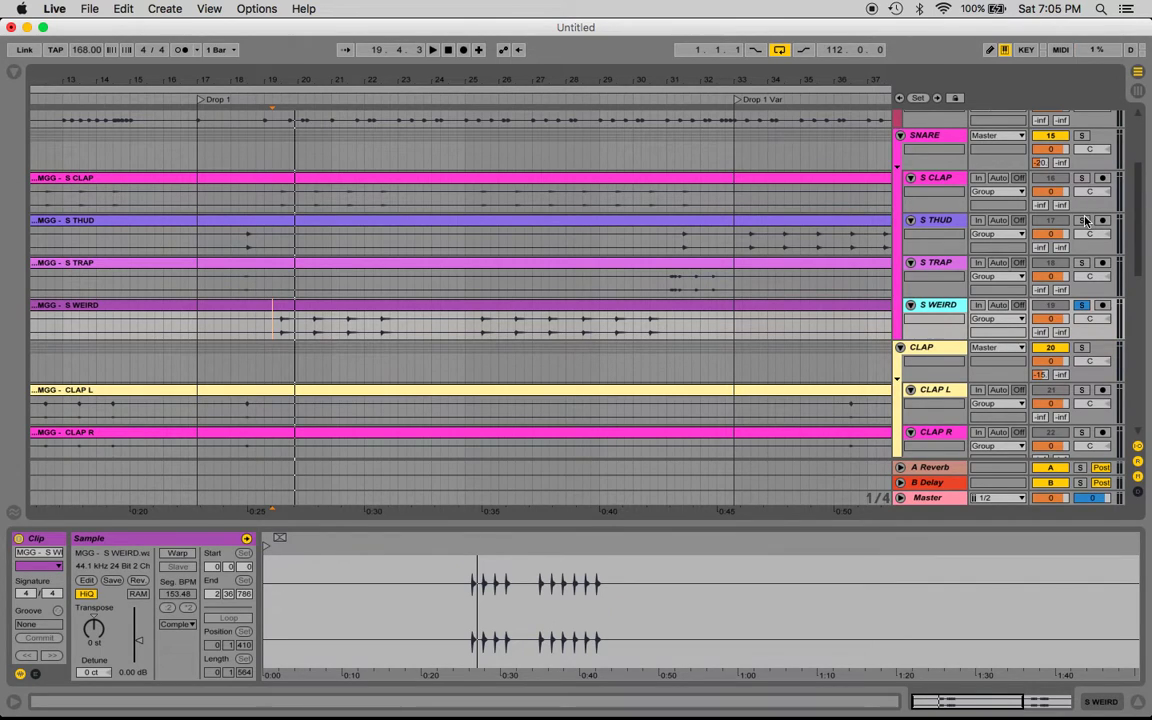
Step: Clear the SNARE group and S WEIRD solos and stop playback
click(1082, 135)
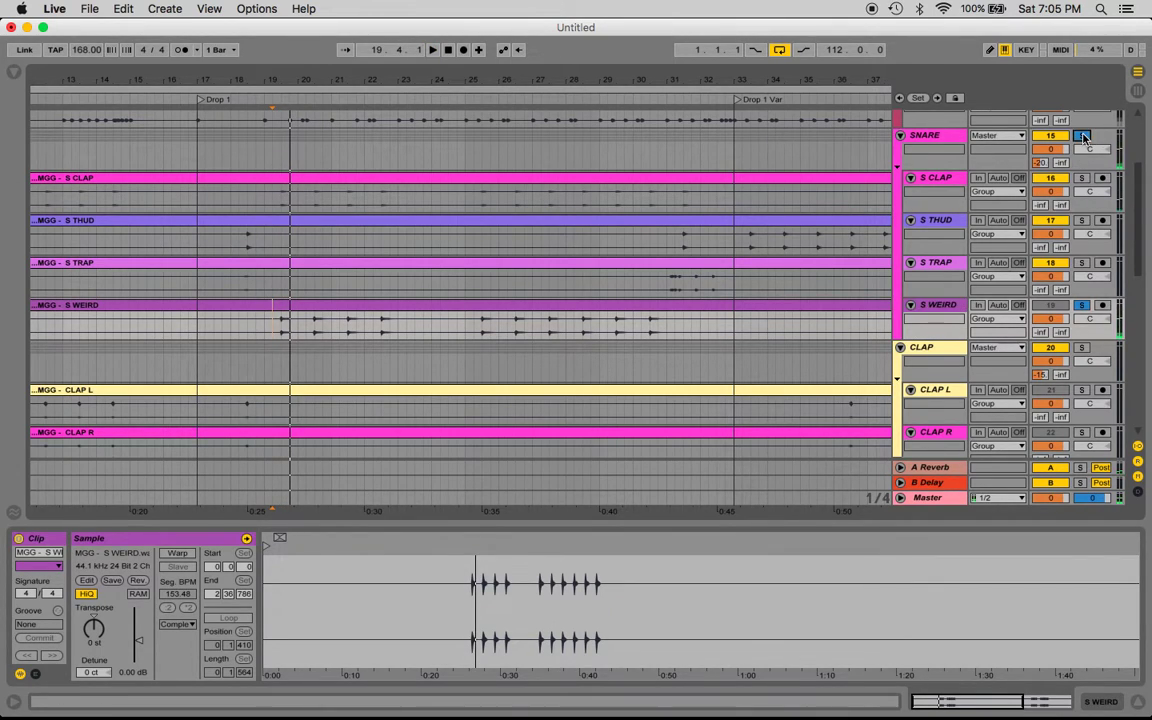
click(1082, 305)
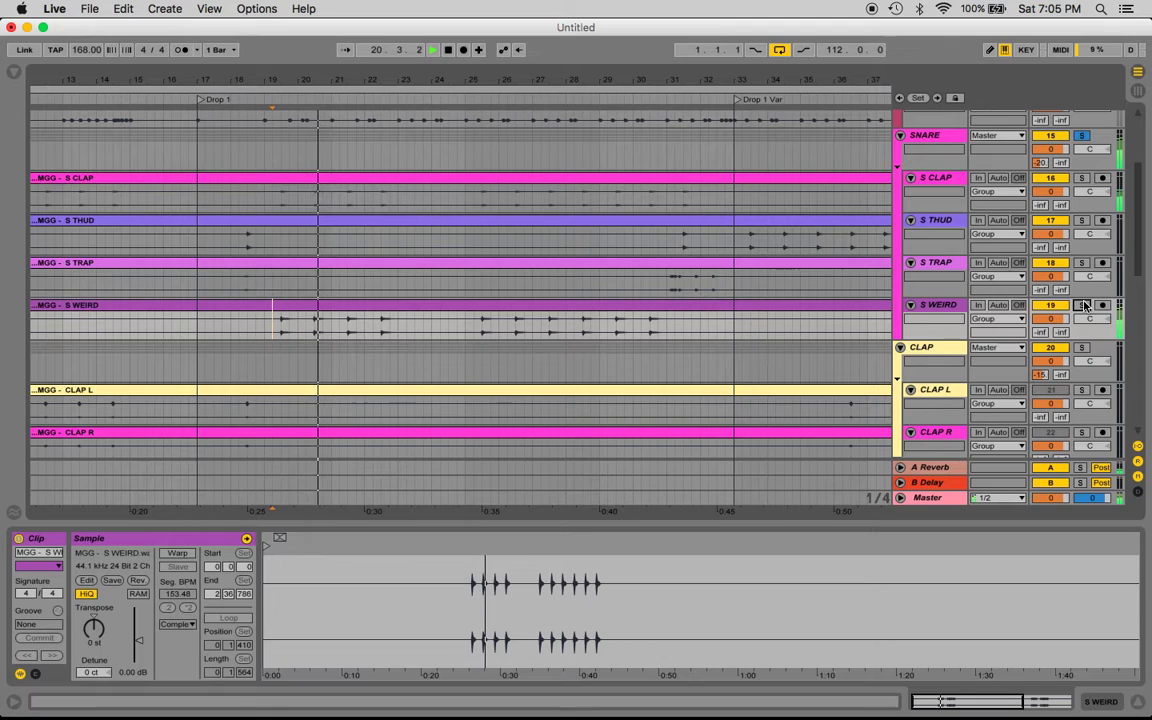
key(space)
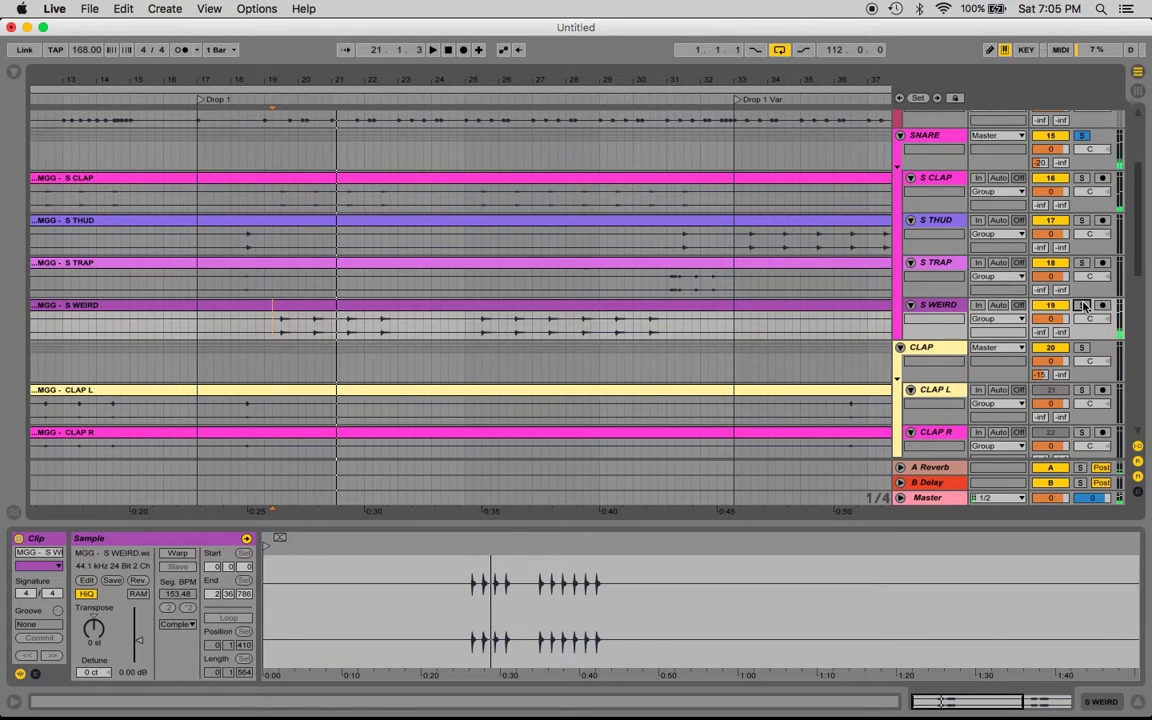
click(1084, 134)
Step: Mark the first S WEIRD hit (19.2.1–20.1.1), then play from Drop 1 at 17.1.1
click(264, 207)
drag(270, 329, 297, 335)
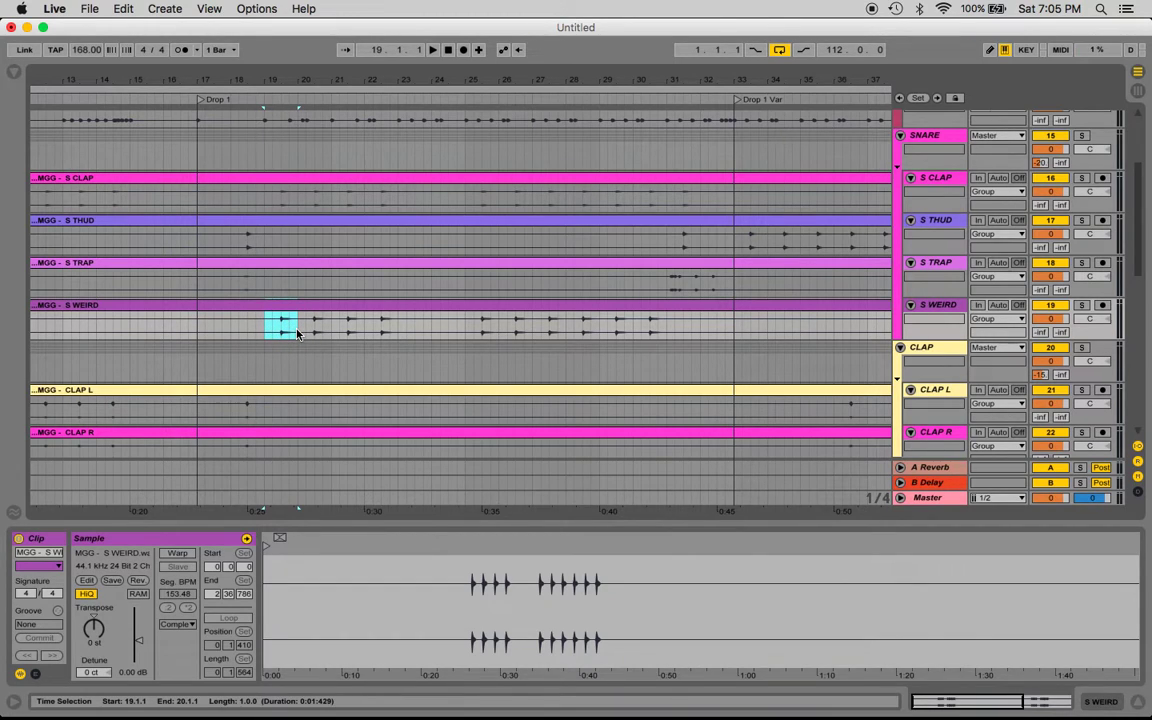
click(200, 332)
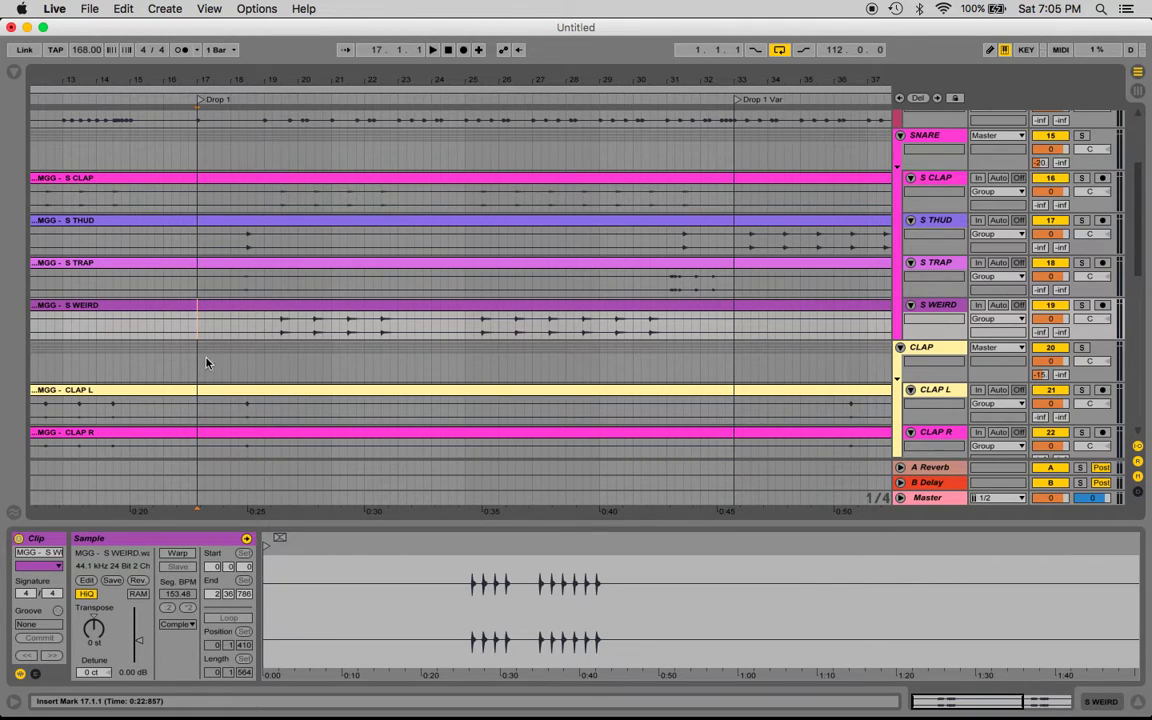
key(space)
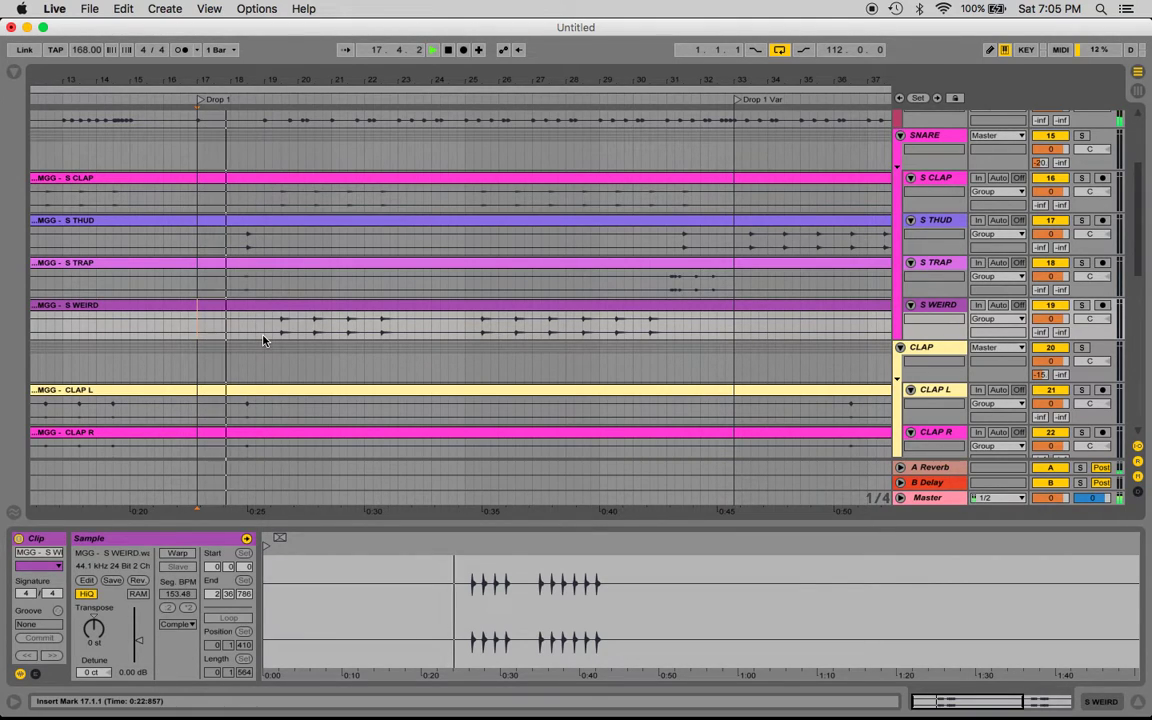
Step: Stop playback and solo the SNARE and KICK groups
key(space)
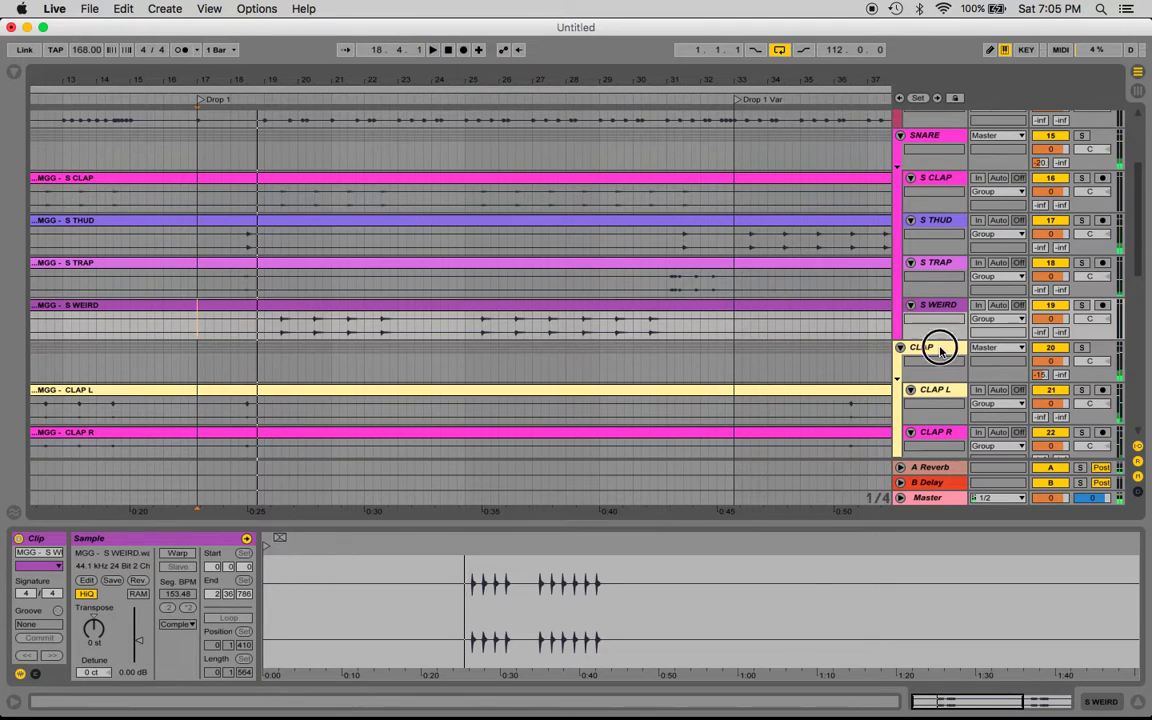
click(936, 344)
scroll(950, 263, up, 4)
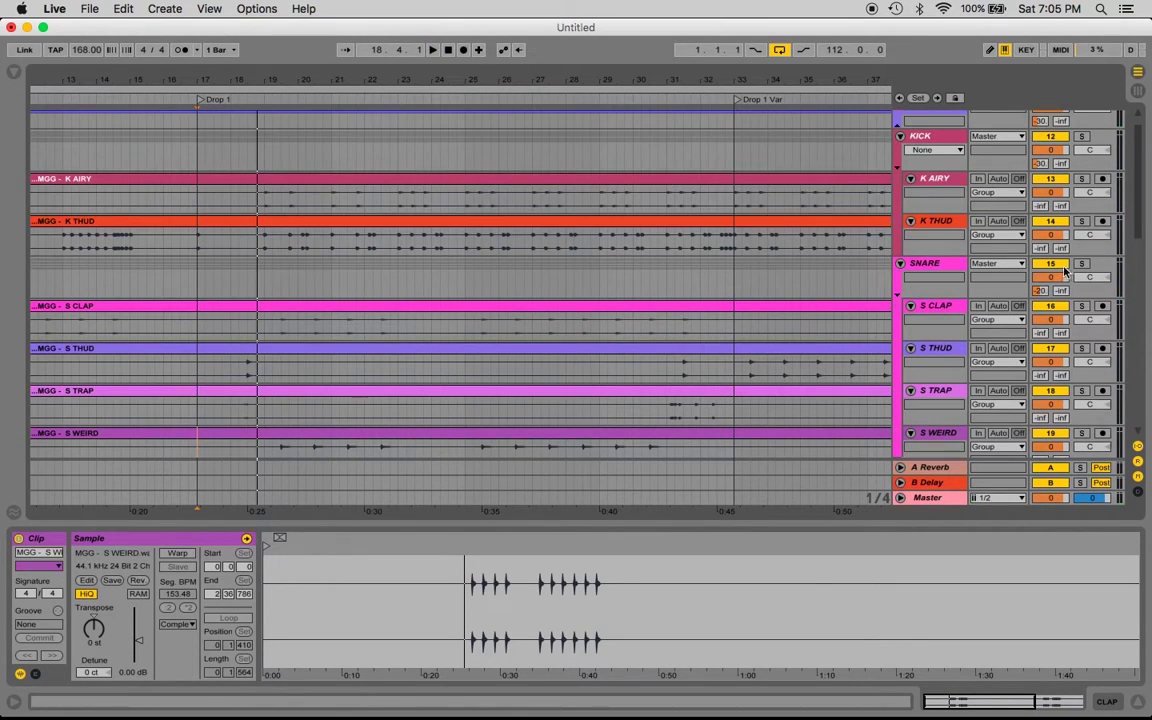
click(1081, 264)
scroll(960, 268, down, 2)
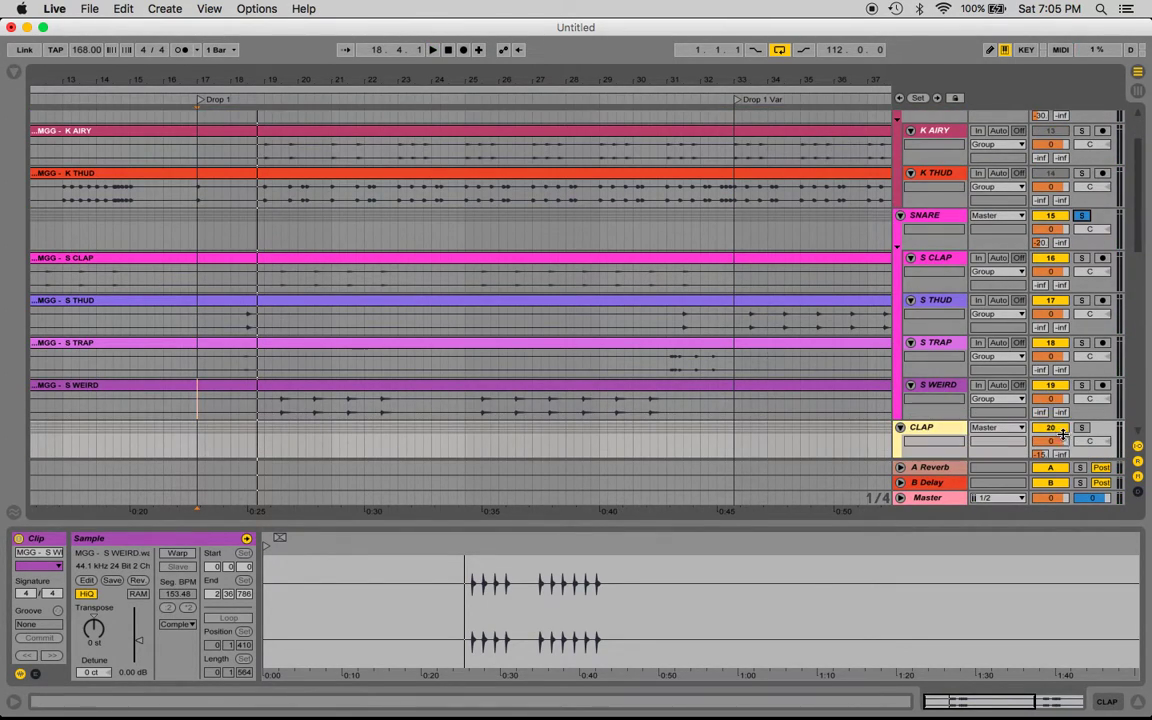
scroll(1086, 432, up, 3)
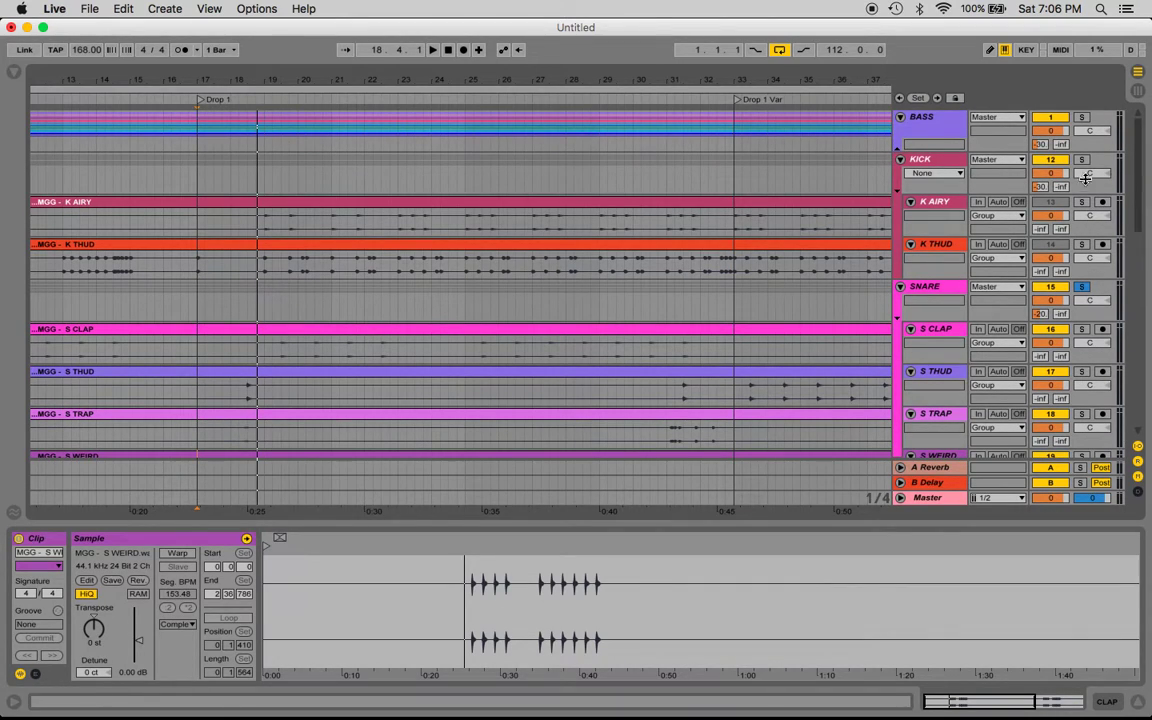
click(1081, 160)
Step: Solo only K THUD and play it from bar 17
click(937, 244)
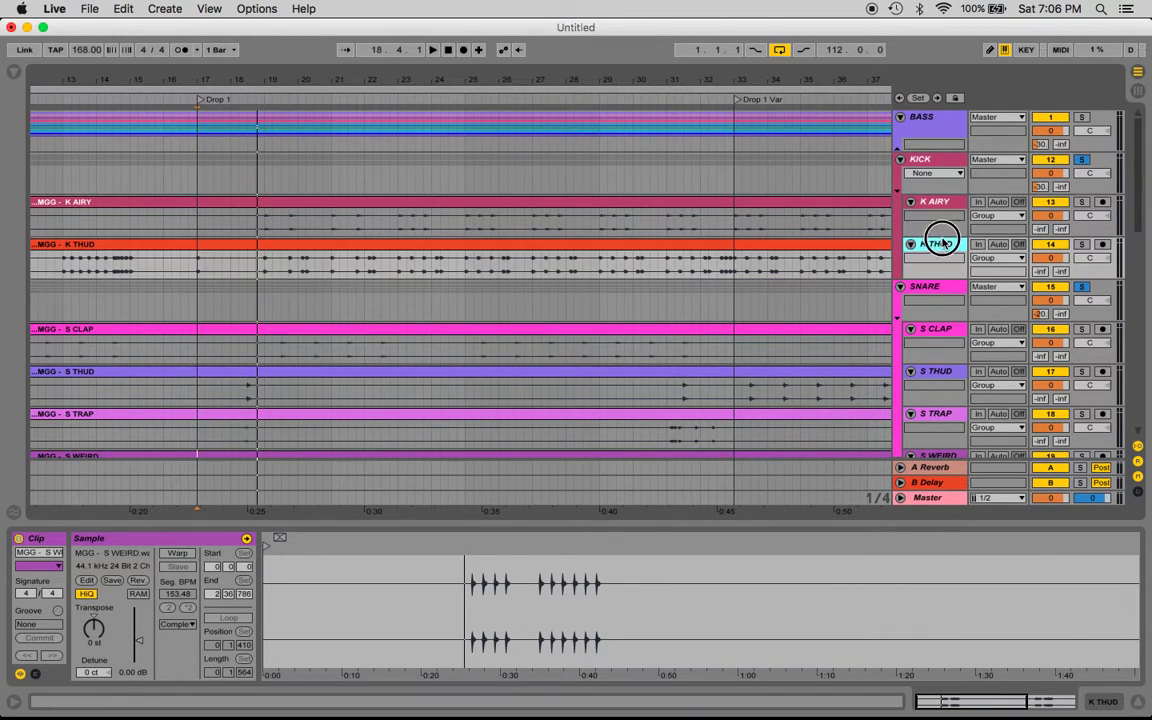
click(1082, 244)
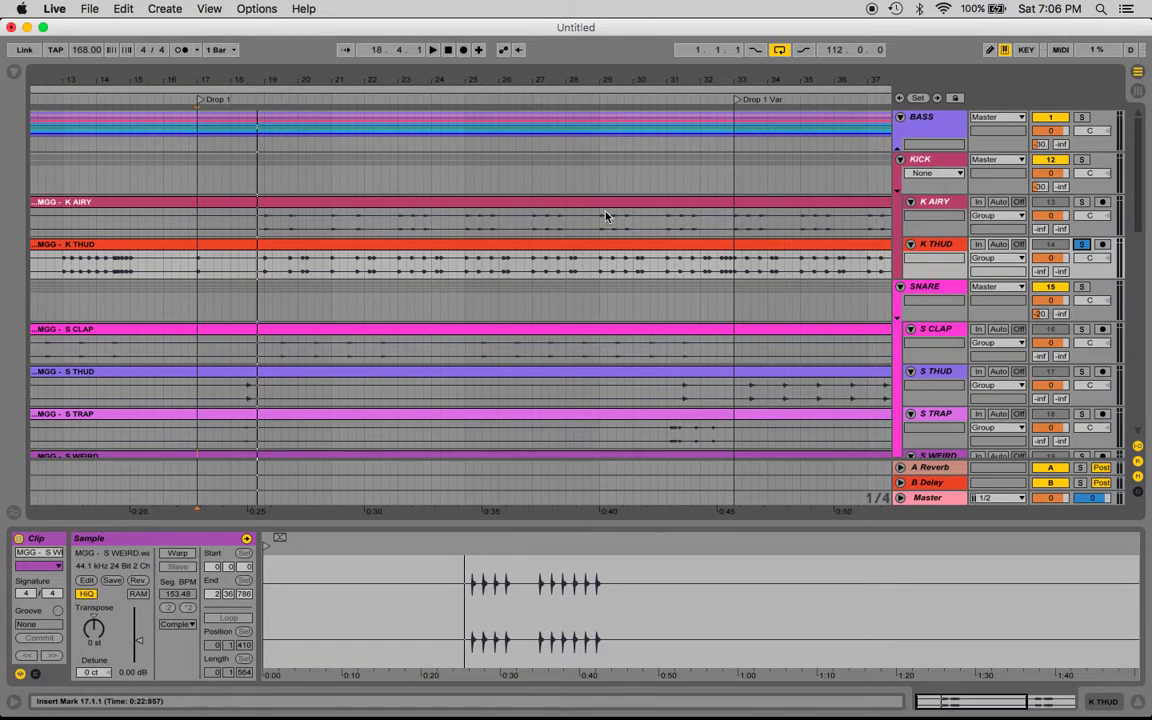
key(space)
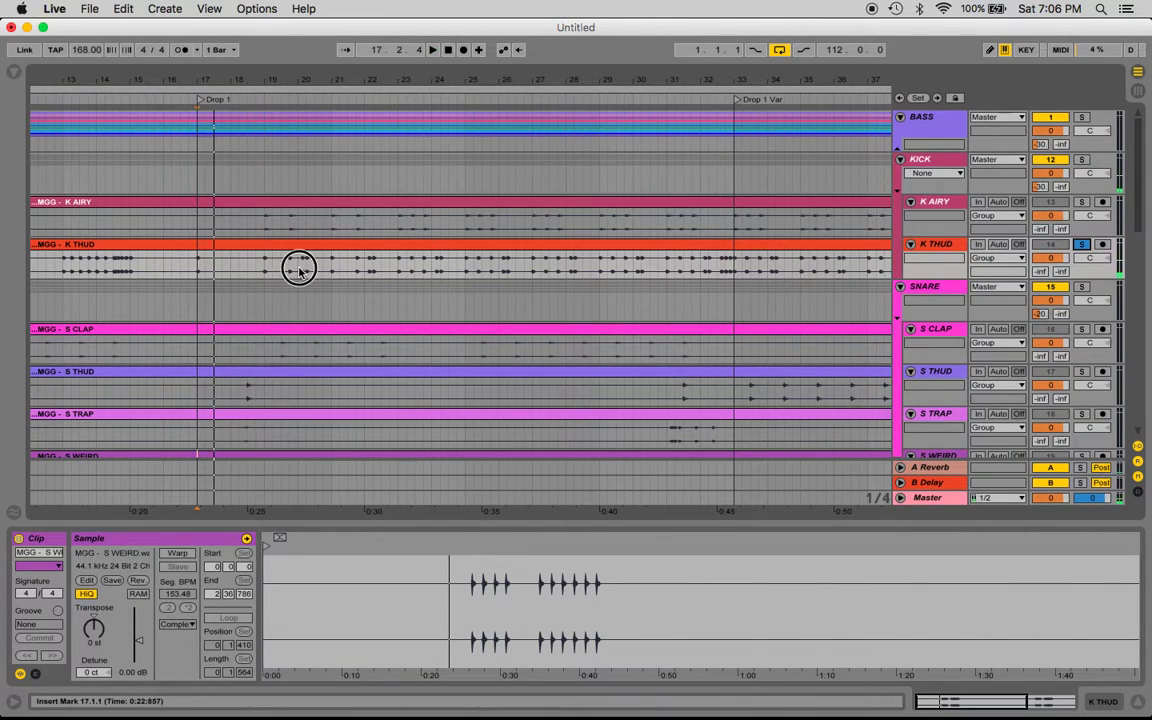
click(297, 260)
key(space)
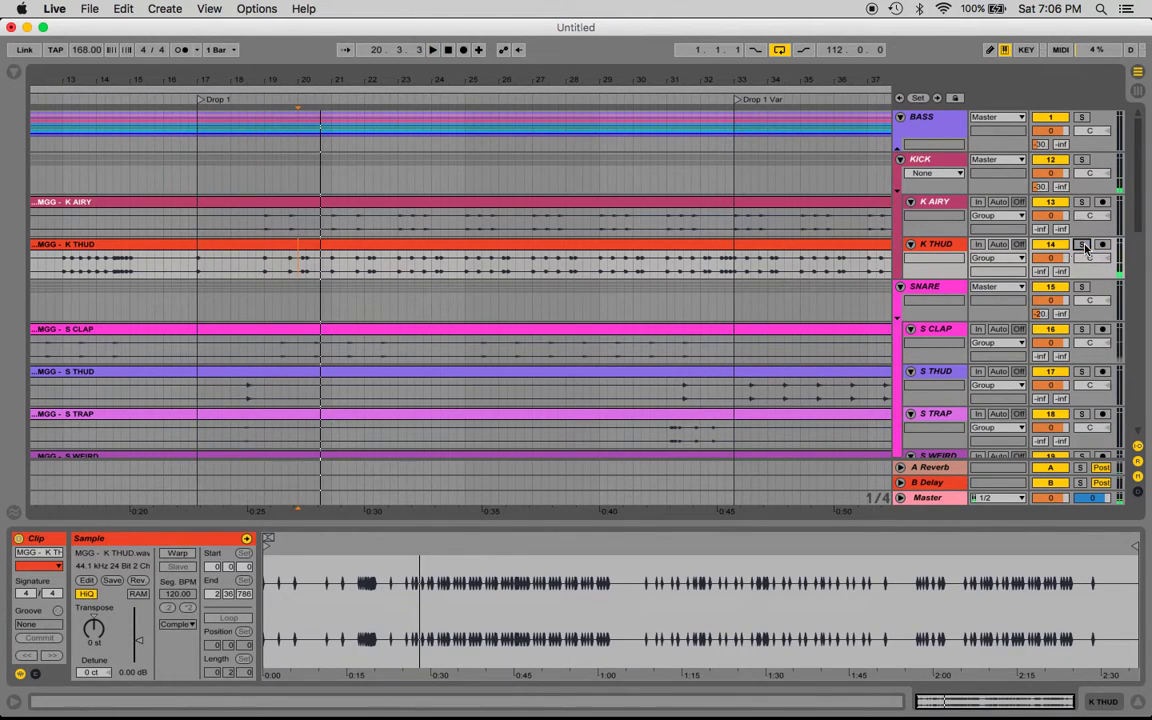
Step: Solo K AIRY, play it from bar 23, and add K THUD to the solo
click(1082, 202)
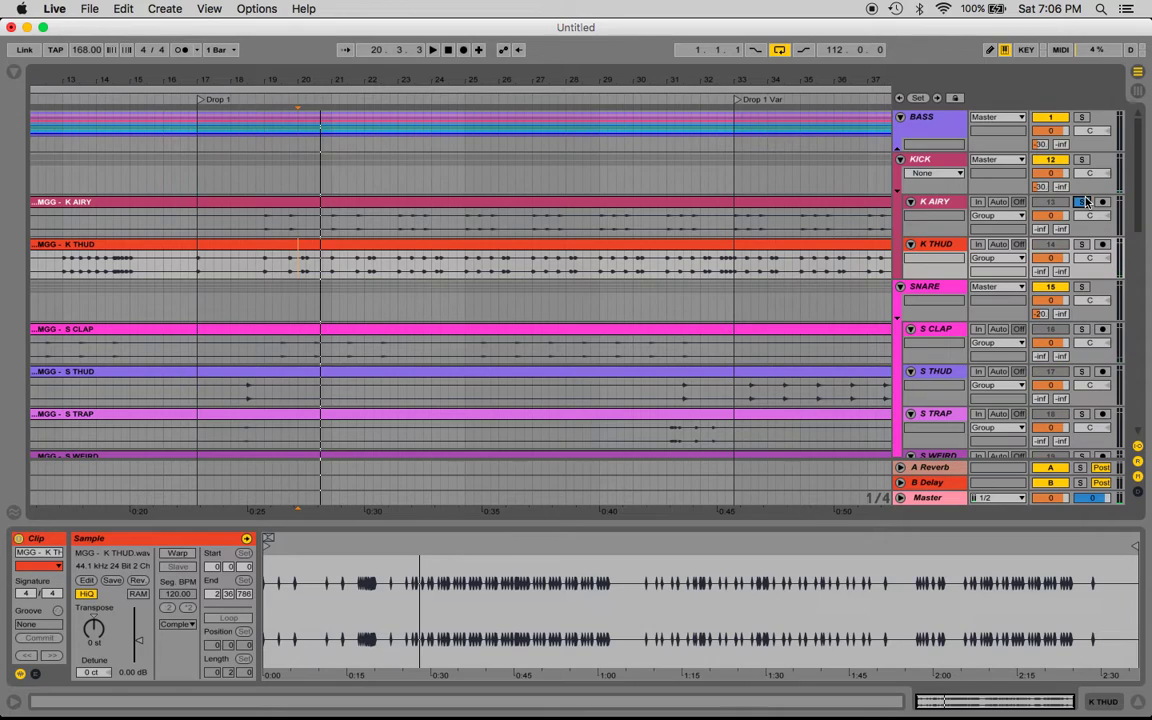
click(397, 230)
key(space)
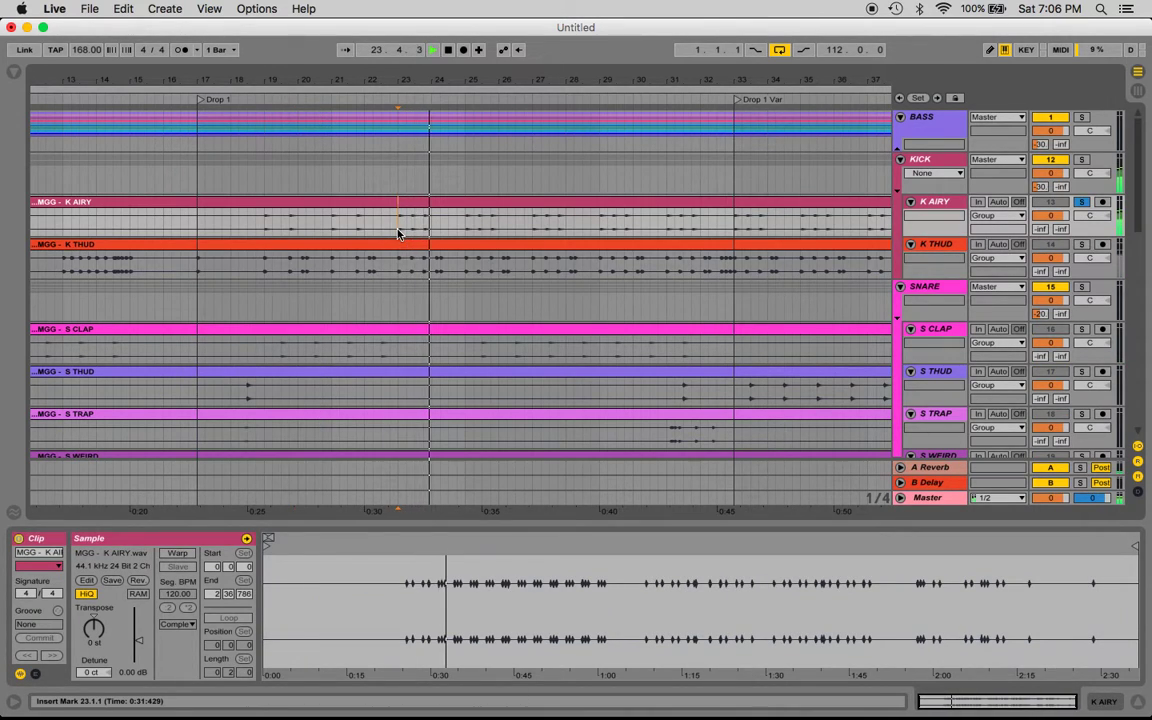
click(1083, 245)
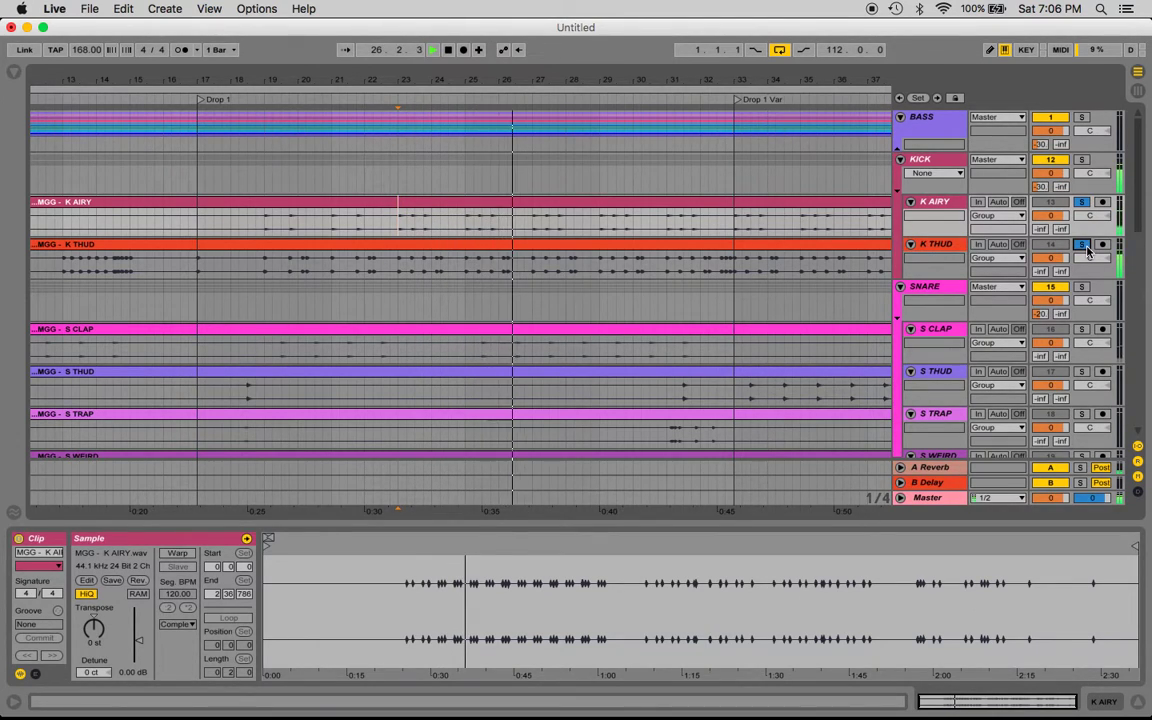
key(space)
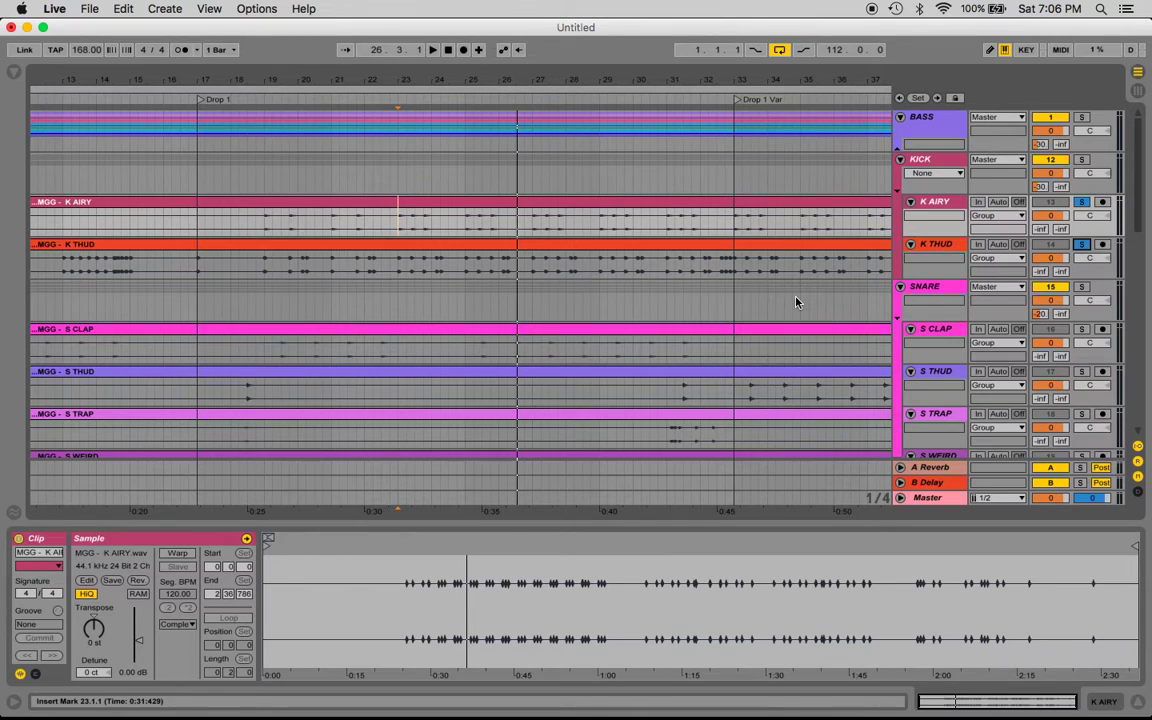
Step: Mark a one-beat range in the kick lanes, then return the start point to bar 17
drag(331, 235, 386, 270)
click(389, 270)
click(196, 222)
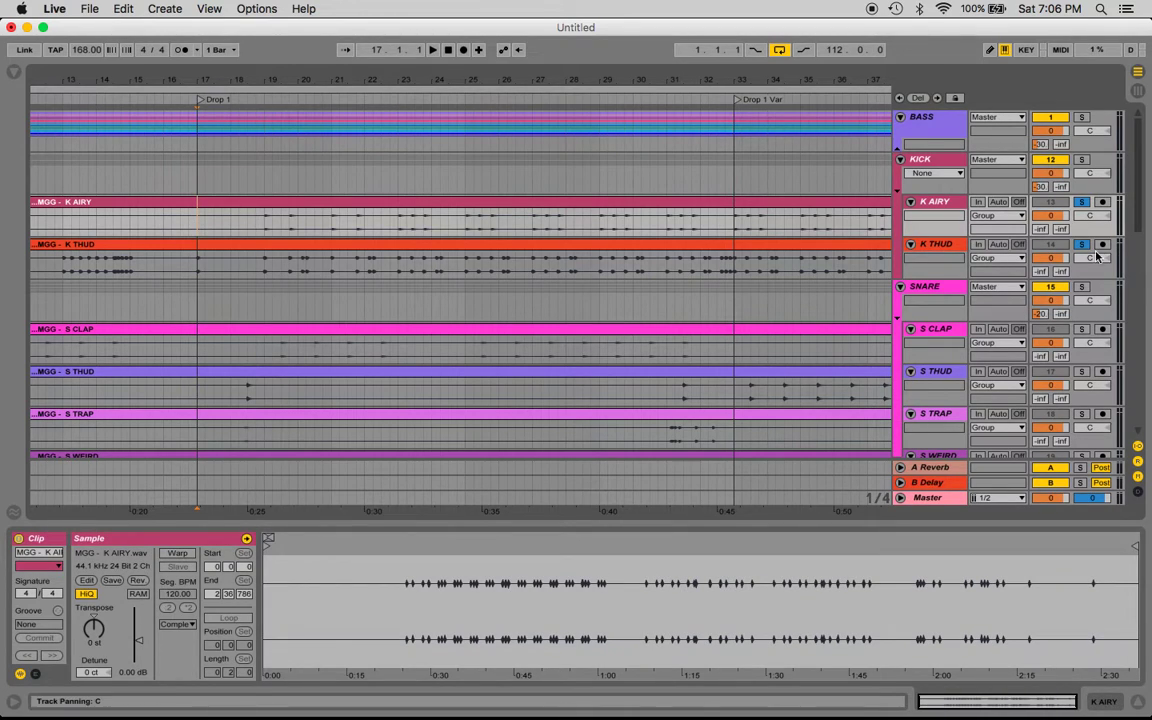
Step: Unsolo K AIRY and K THUD, solo the SNARE and CLAP groups, and play Drop 1 from bar 17
click(1081, 158)
click(1081, 286)
scroll(1085, 290, down, 3)
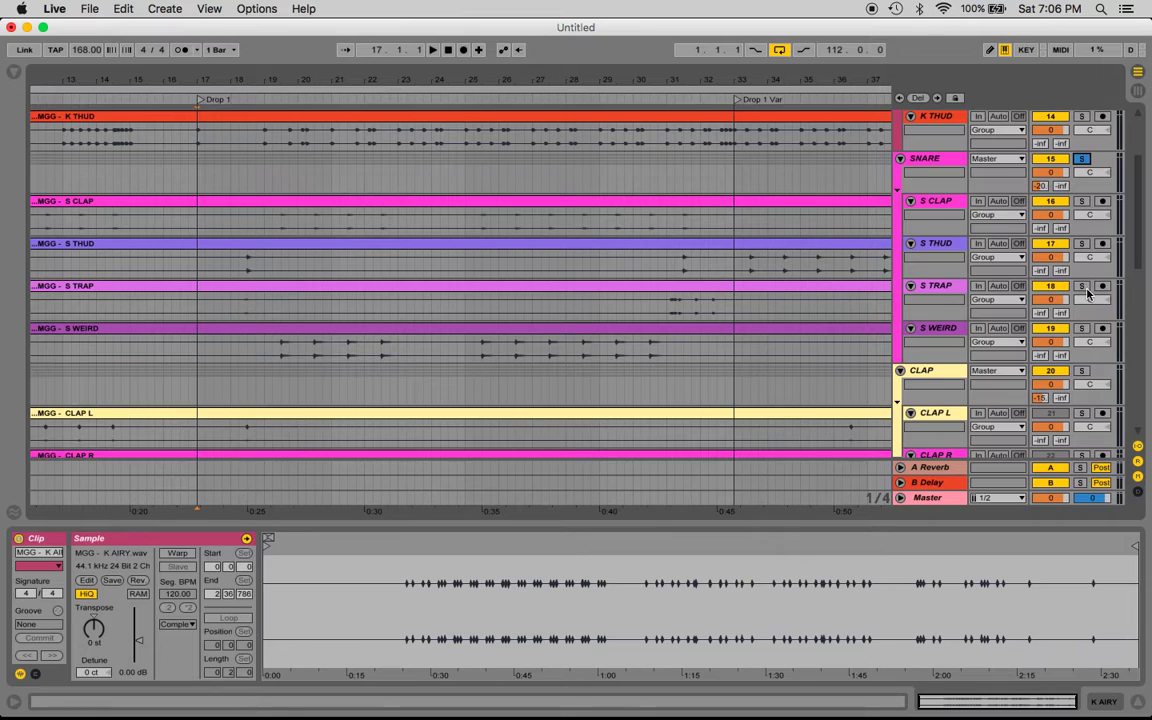
click(1081, 370)
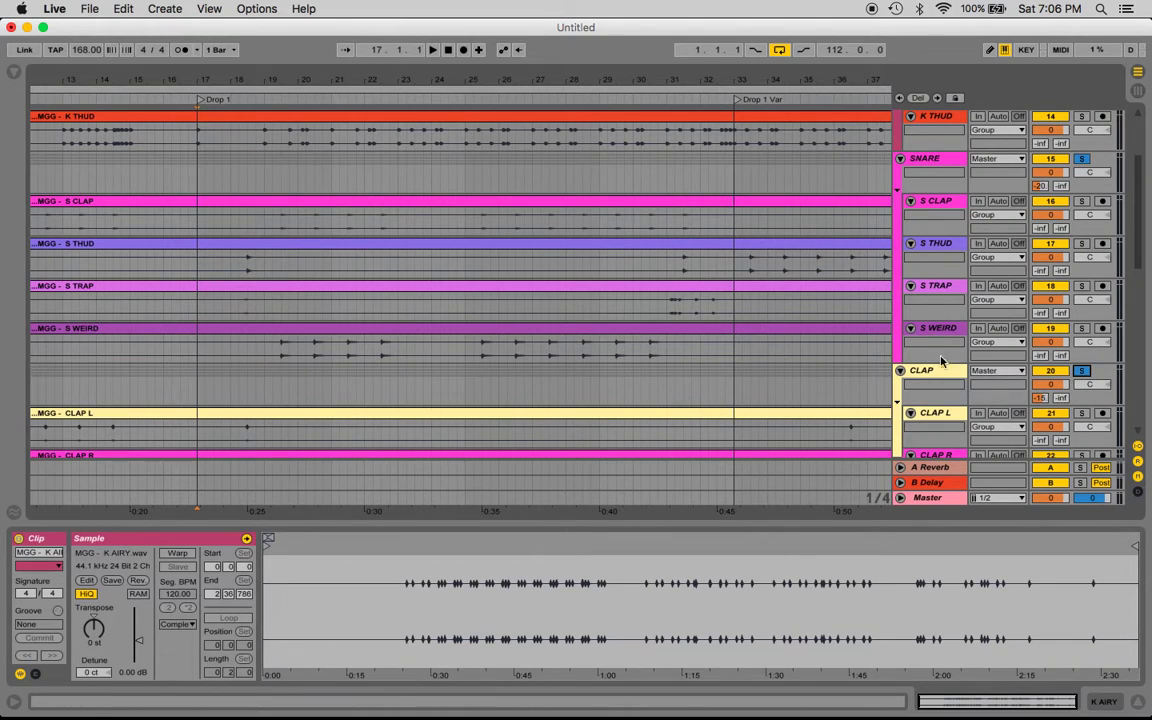
scroll(690, 292, down, 2)
key(space)
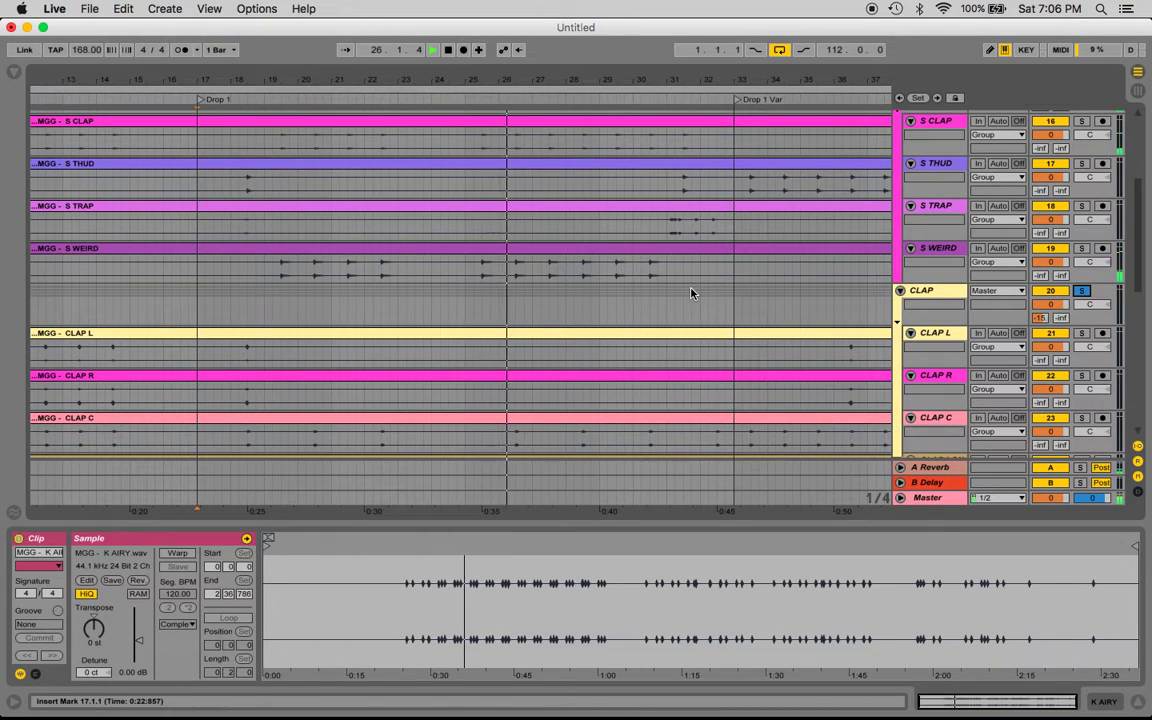
scroll(690, 293, up, 5)
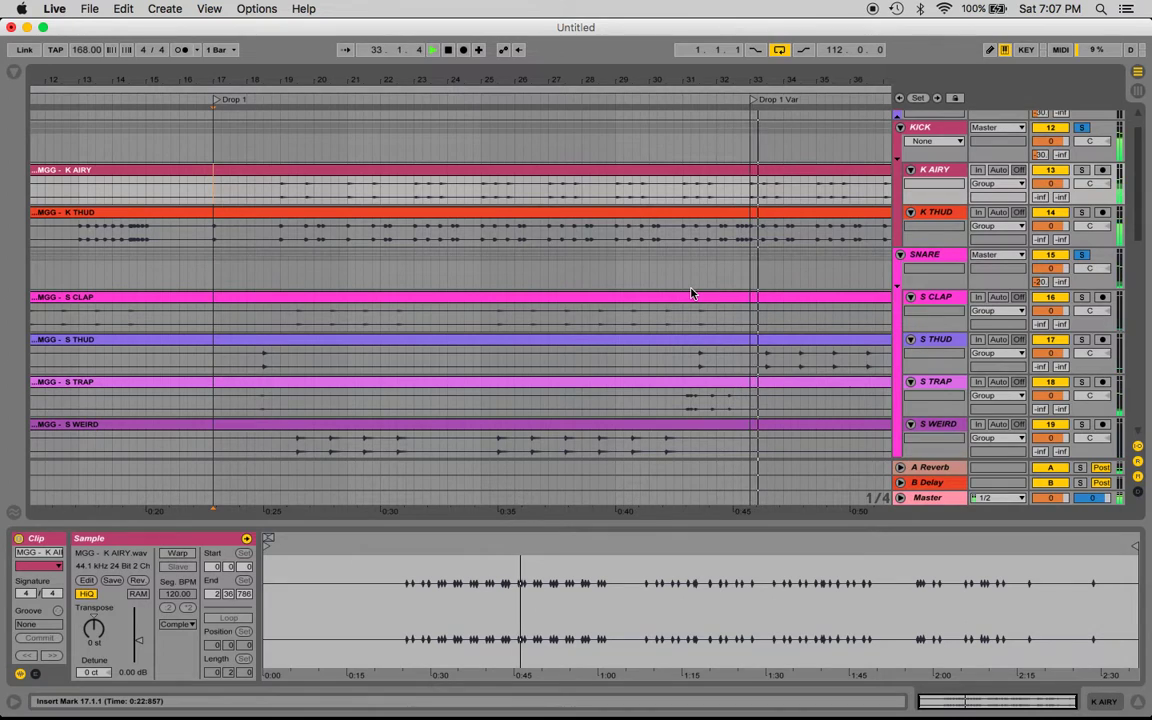
Step: Stop playback and select the K THUD and K AIRY clips at bar 29
key(space)
click(613, 202)
click(612, 239)
shift+click(616, 190)
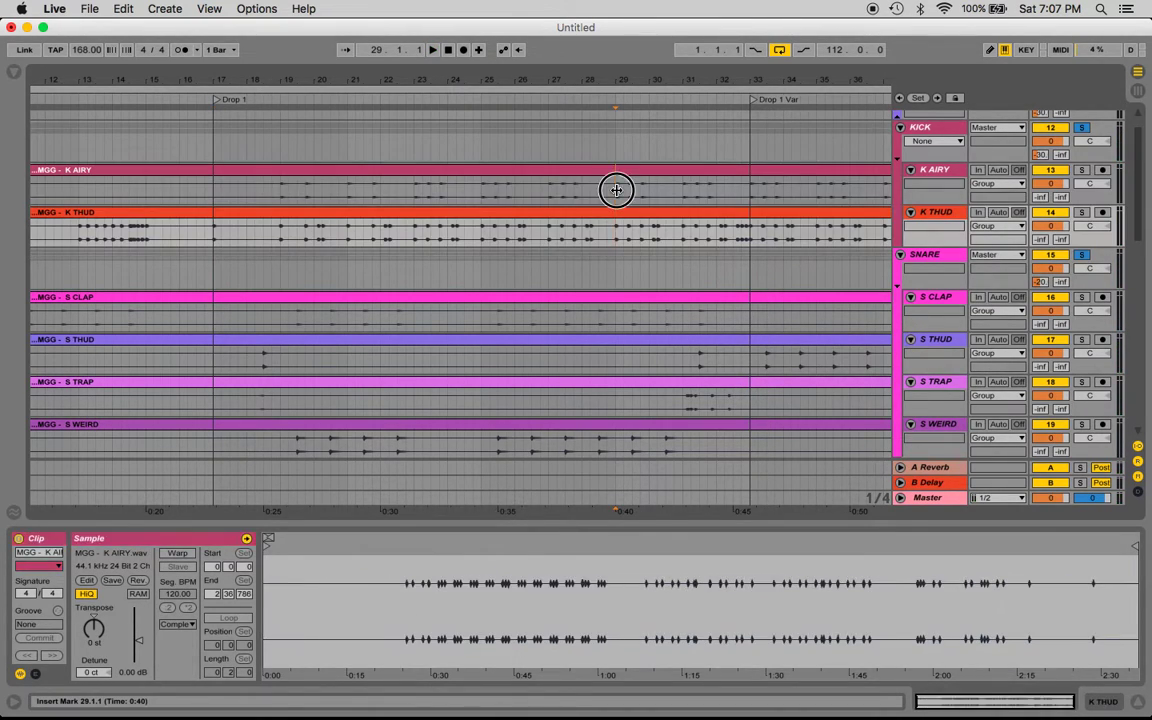
click(612, 239)
shift+click(612, 190)
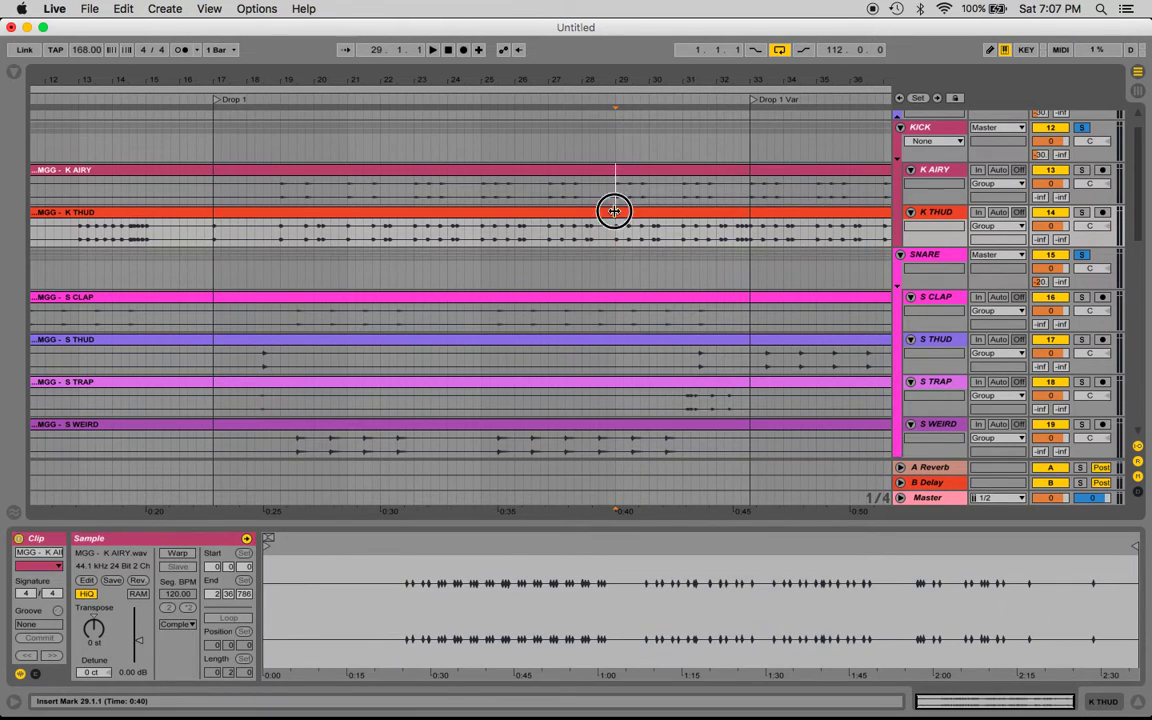
drag(614, 215, 614, 240)
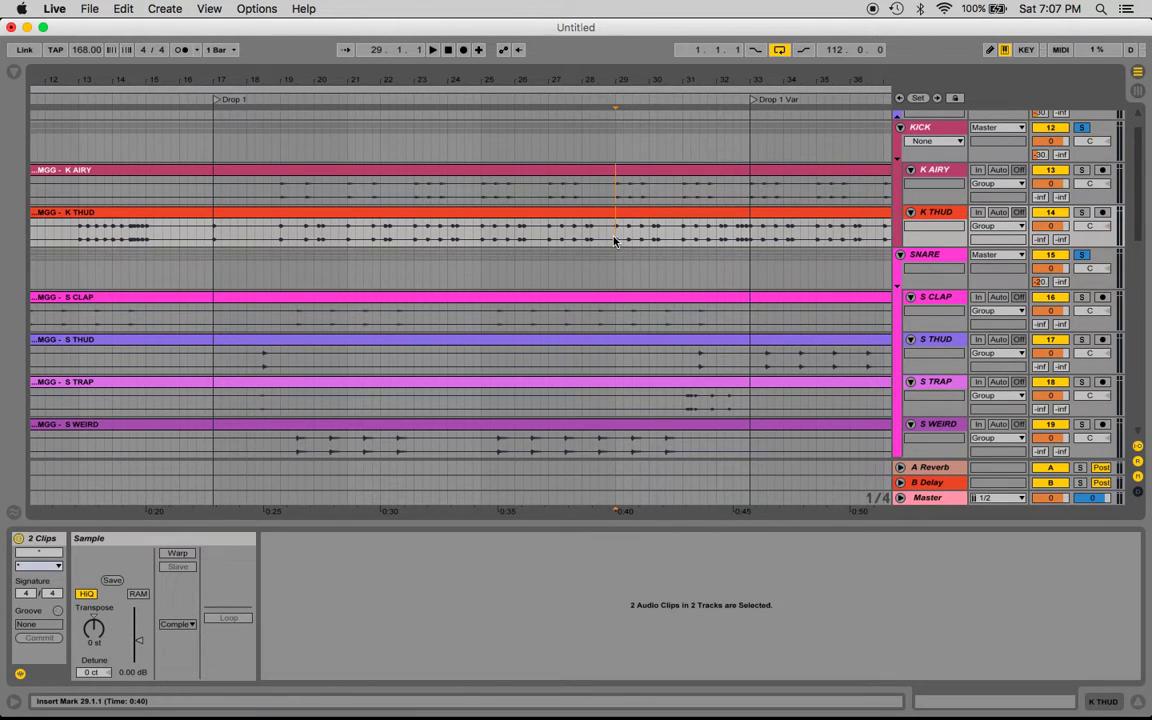
Step: Narrow the selection to just the K THUD clip at bar 29
click(614, 240)
click(613, 236)
click(613, 234)
click(614, 197)
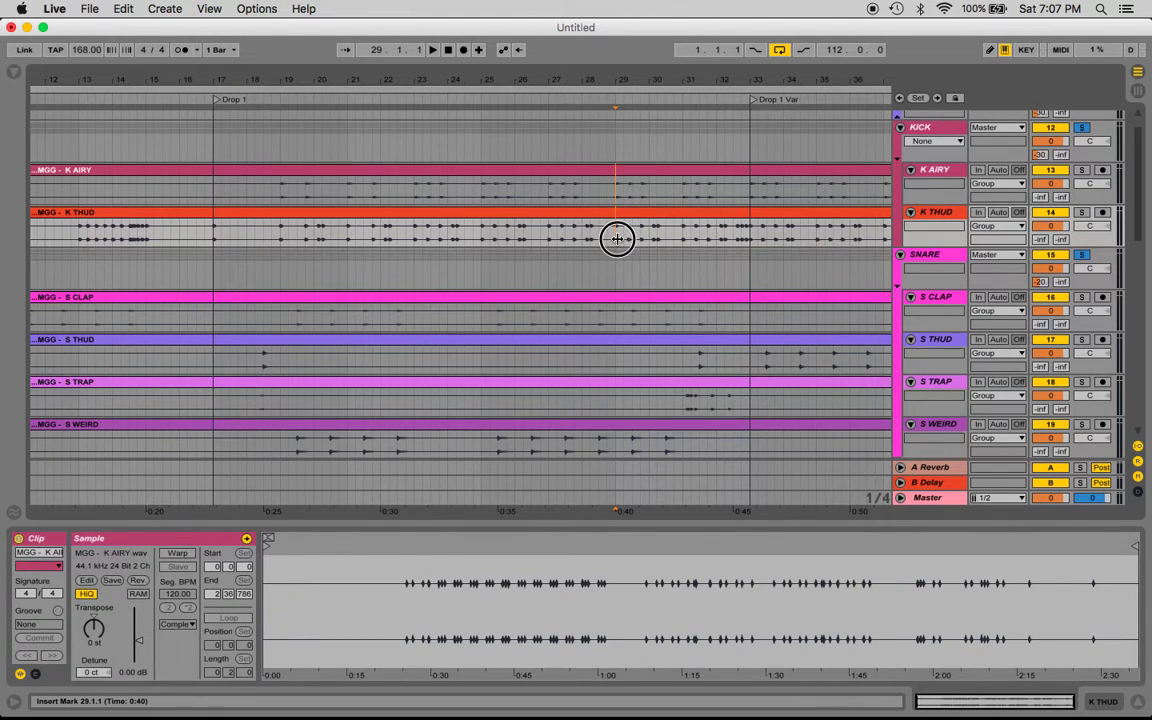
drag(617, 238, 617, 239)
click(617, 240)
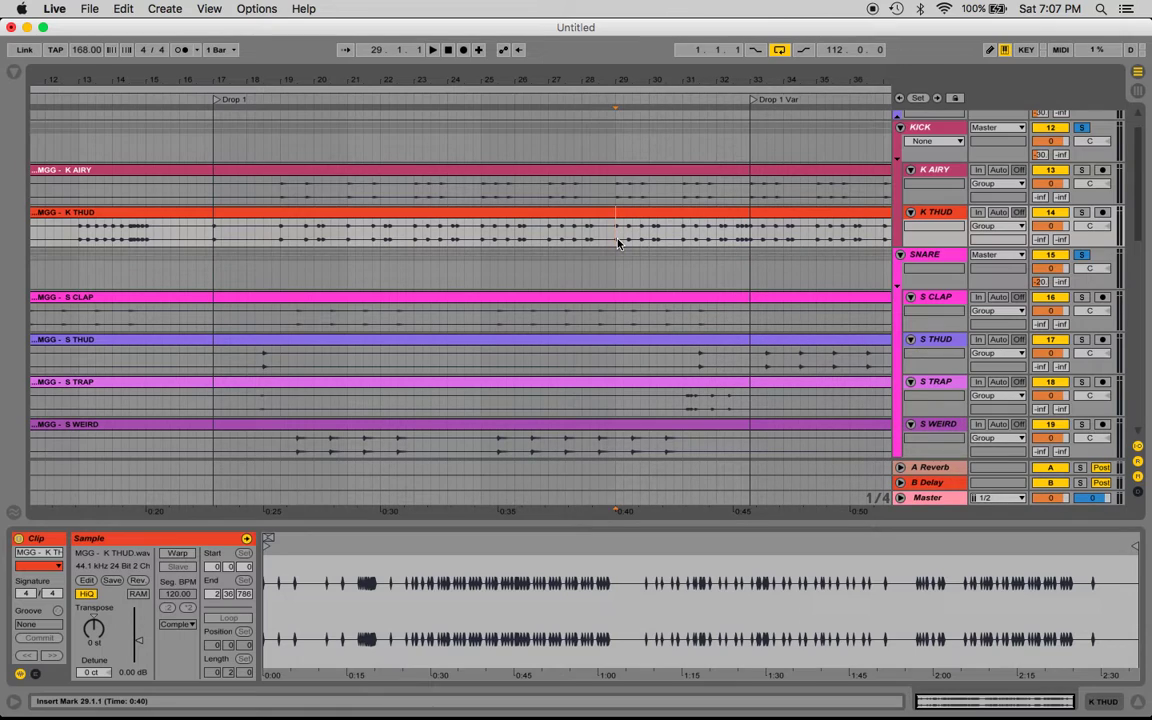
Step: Mark bars 29–31 across the kick lanes and set the start point at 29.1.1 on K THUD
mouse_move(617, 243)
mouse_down()
mouse_move(676, 244)
mouse_move(612, 237)
mouse_move(611, 195)
mouse_up()
click(616, 195)
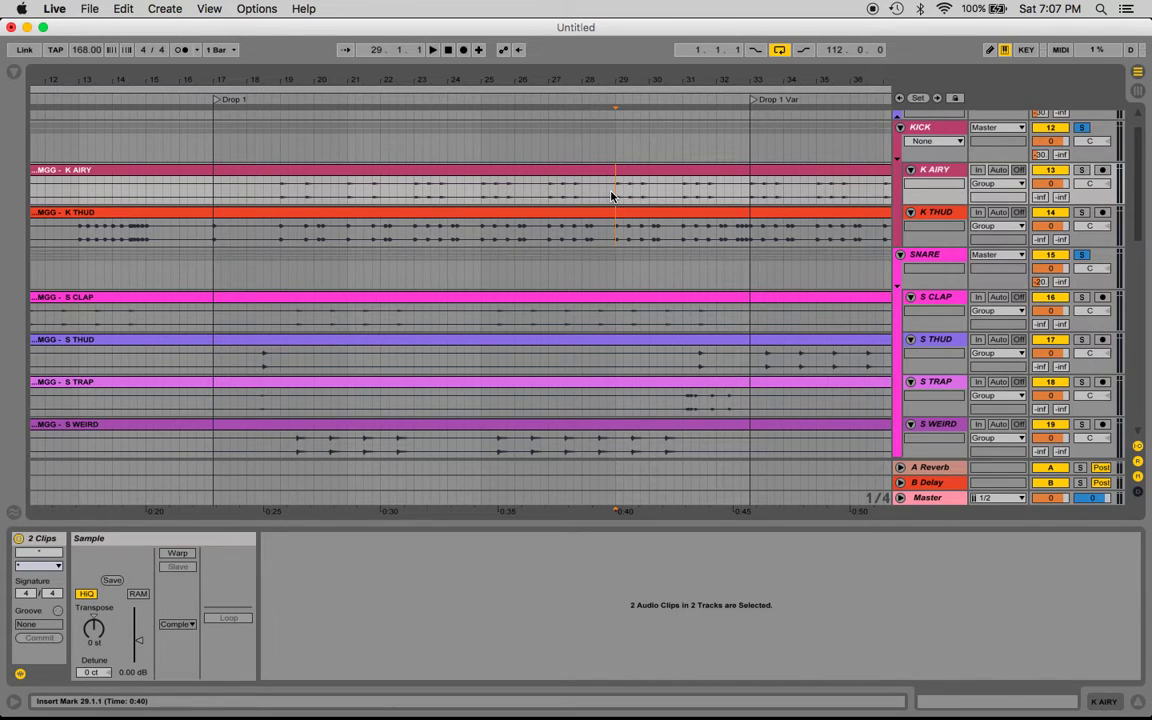
click(610, 192)
mouse_move(617, 236)
mouse_down()
mouse_move(617, 196)
mouse_move(617, 249)
mouse_move(617, 206)
mouse_move(748, 193)
mouse_move(617, 195)
mouse_up()
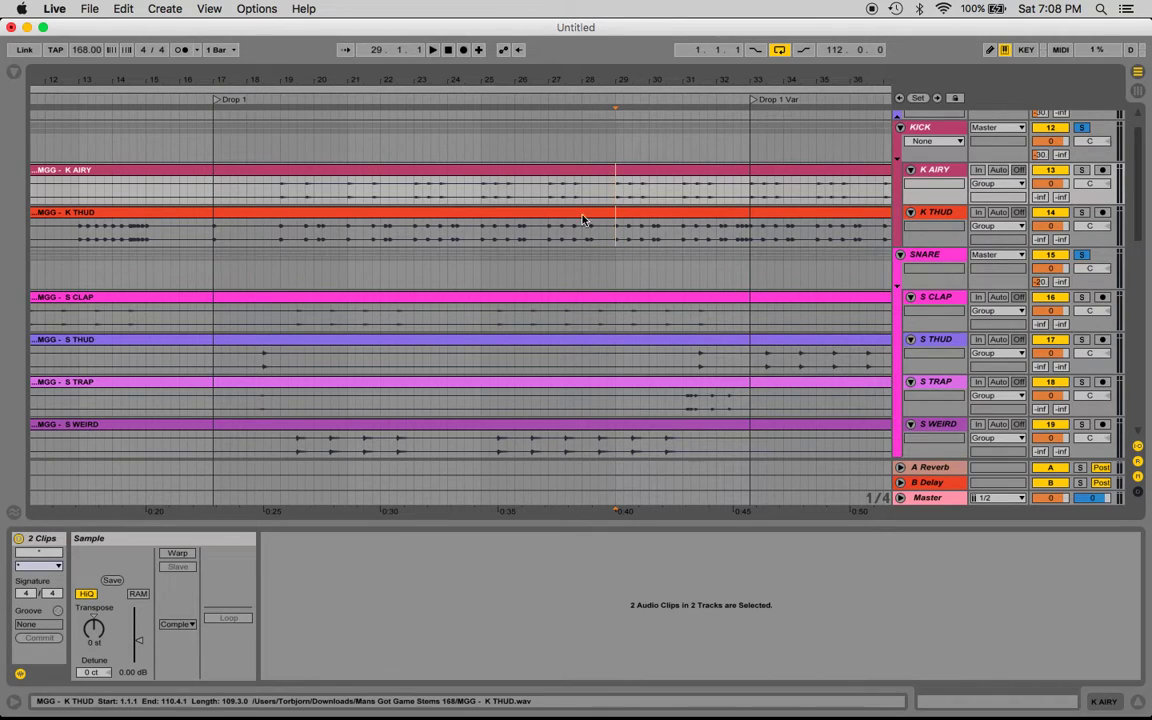
drag(609, 185, 617, 442)
drag(615, 188, 749, 227)
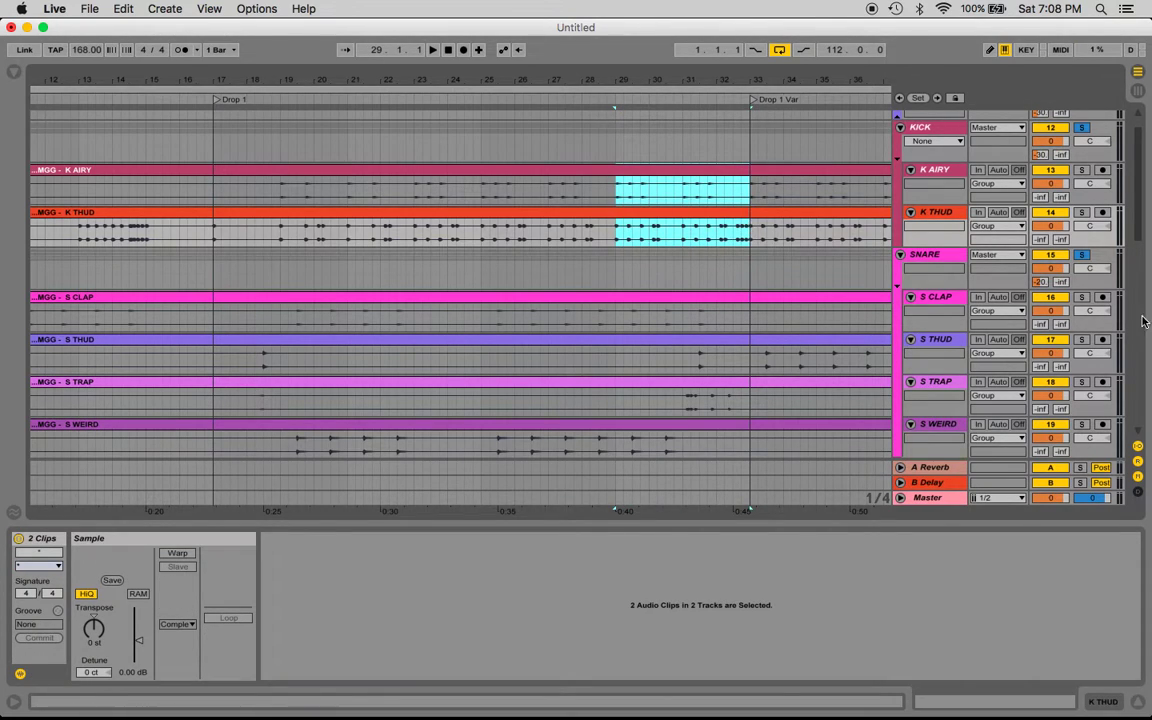
drag(616, 234, 616, 234)
Step: Mark 18.2.1–18.4.1 across the S THUD and S TRAP lanes, then select the S THUD clip
scroll(741, 227, down, 2)
scroll(741, 227, up, 2)
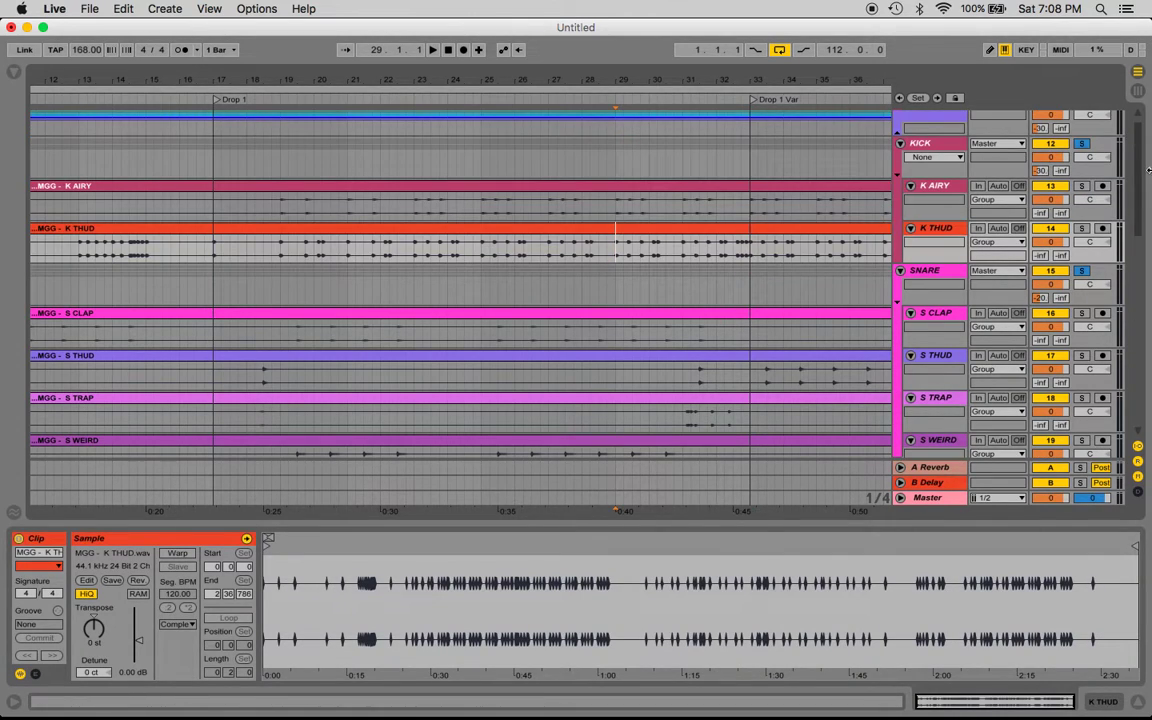
scroll(1084, 274, down, 3)
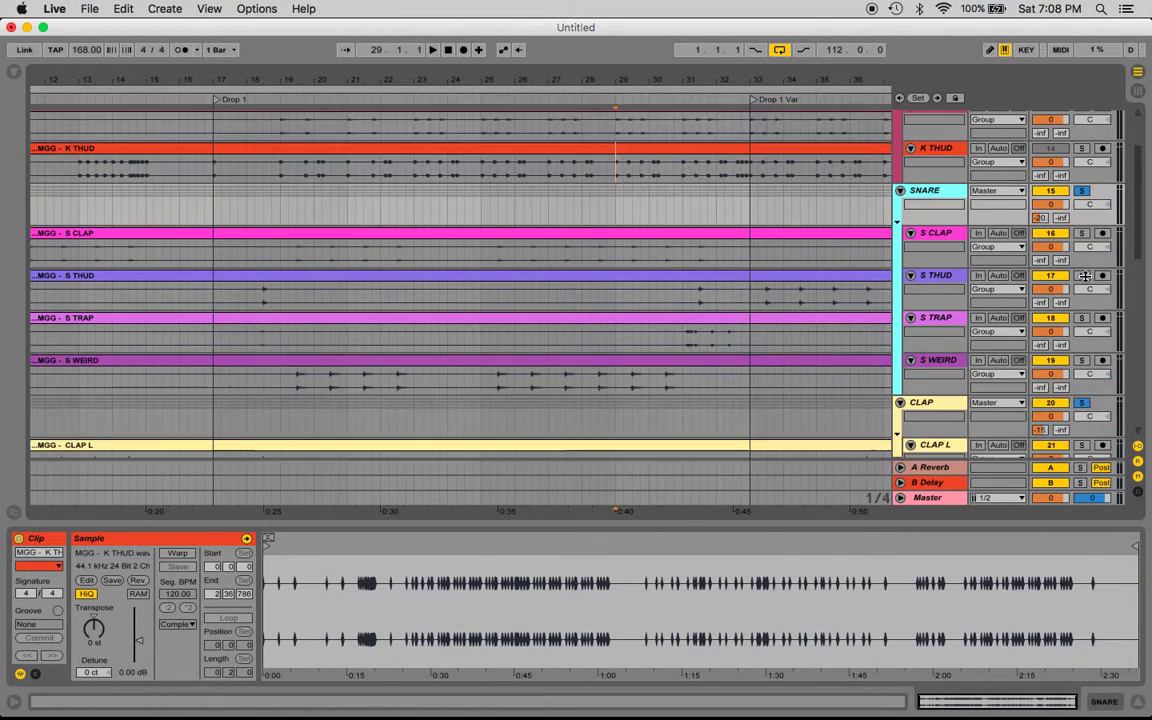
scroll(1084, 190, down, 2)
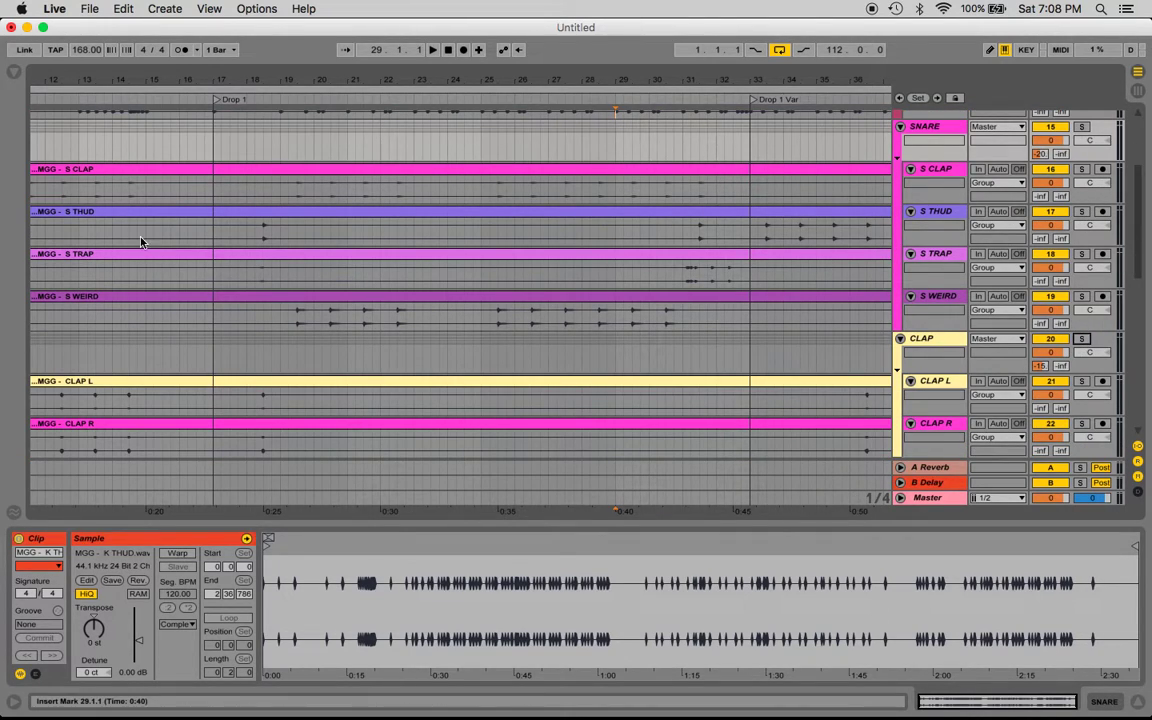
drag(258, 234, 272, 280)
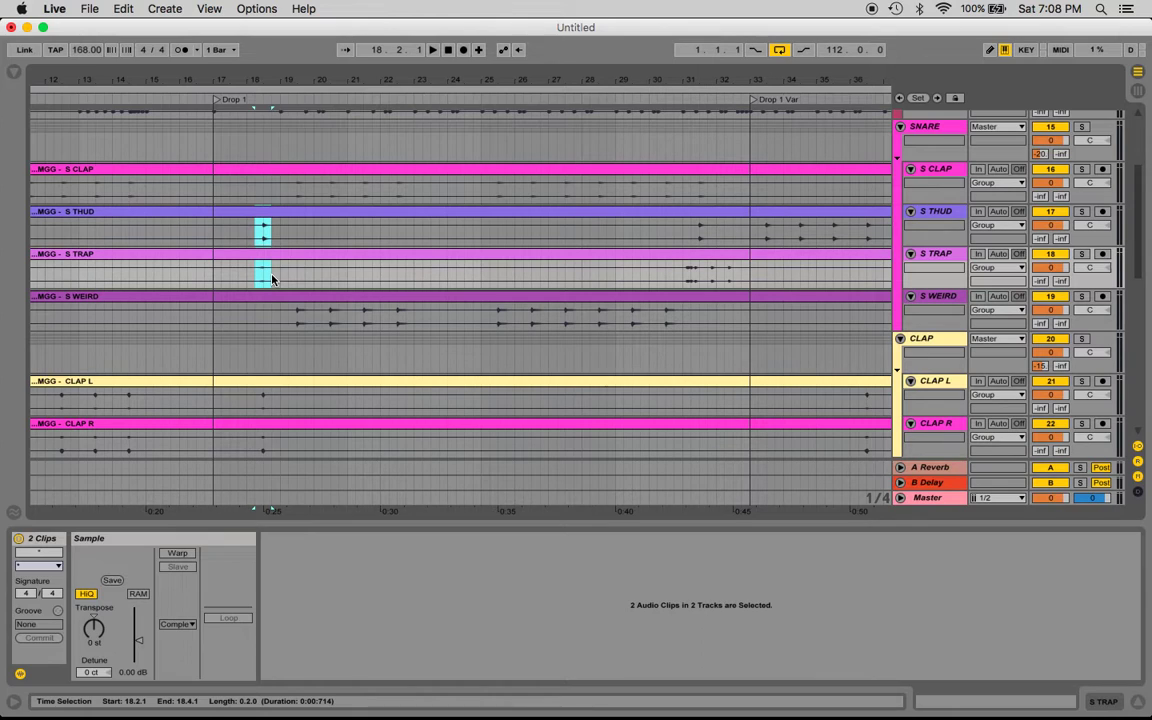
click(263, 237)
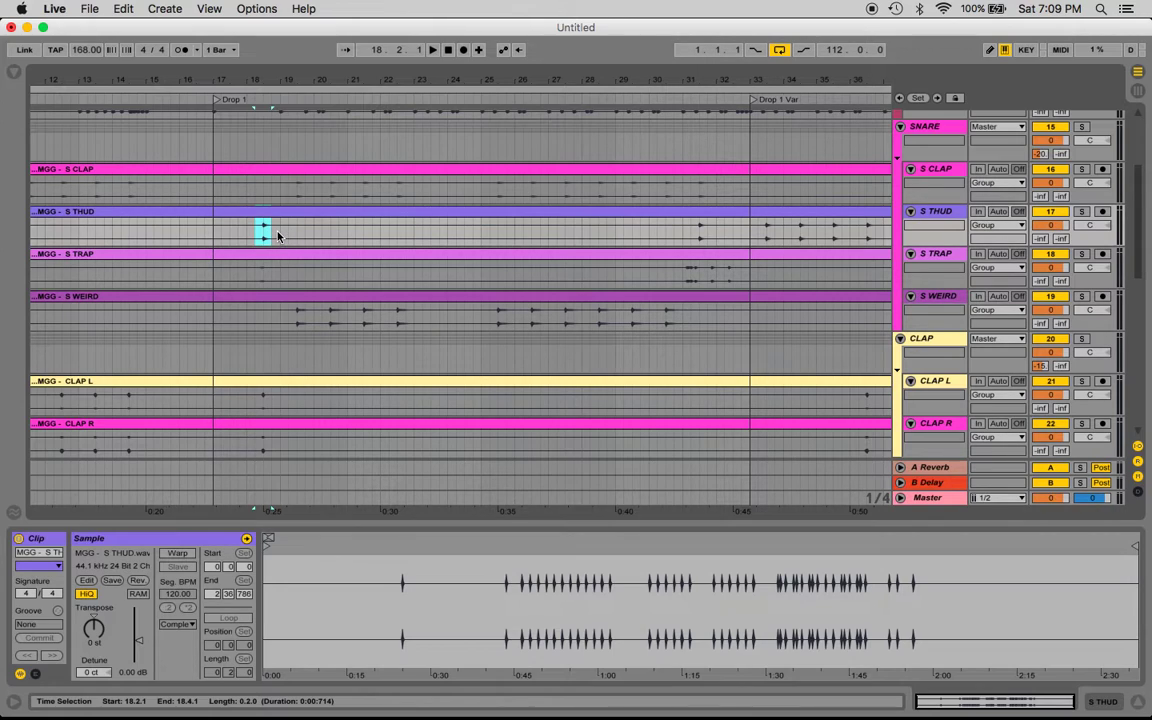
Step: Select the percussion tracks from HH to BLOK R and unfold them
scroll(278, 236, down, 15)
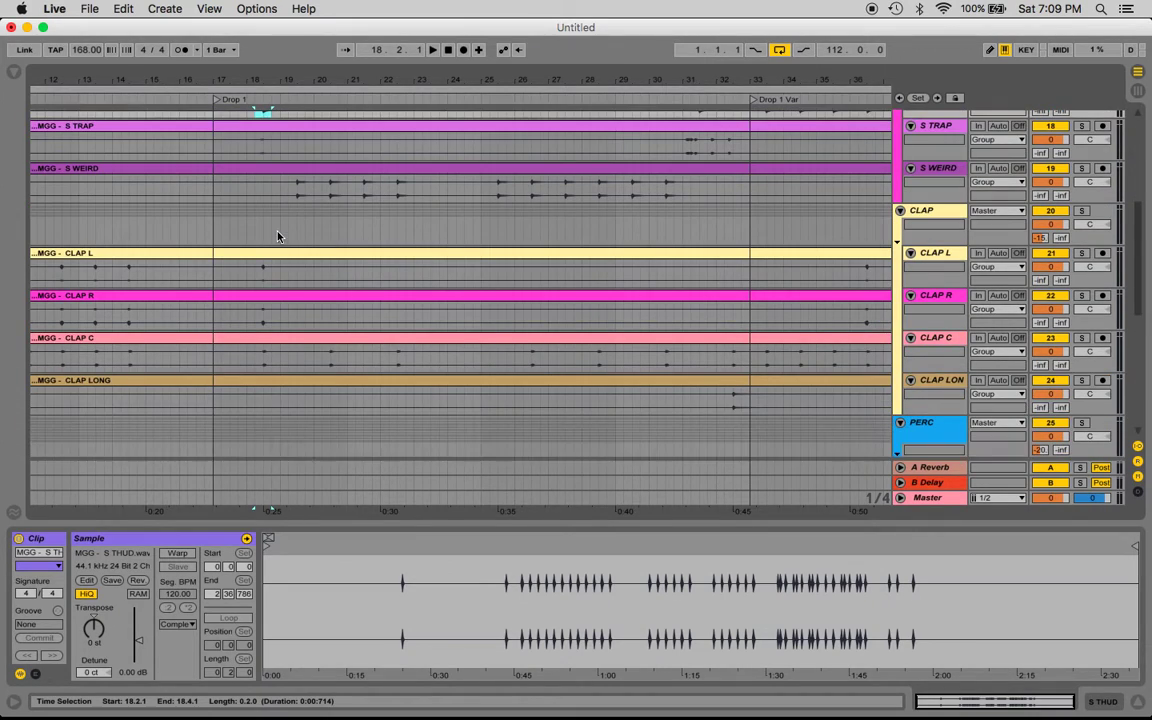
scroll(278, 236, down, 5)
scroll(560, 280, up, 1)
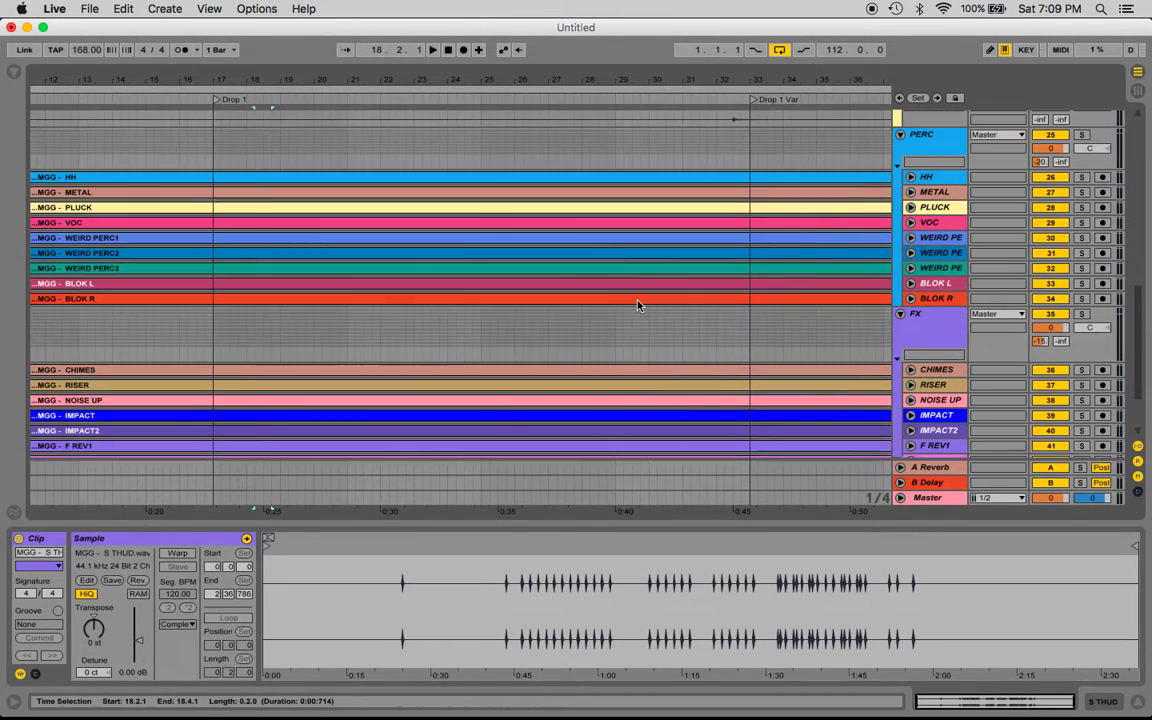
click(930, 176)
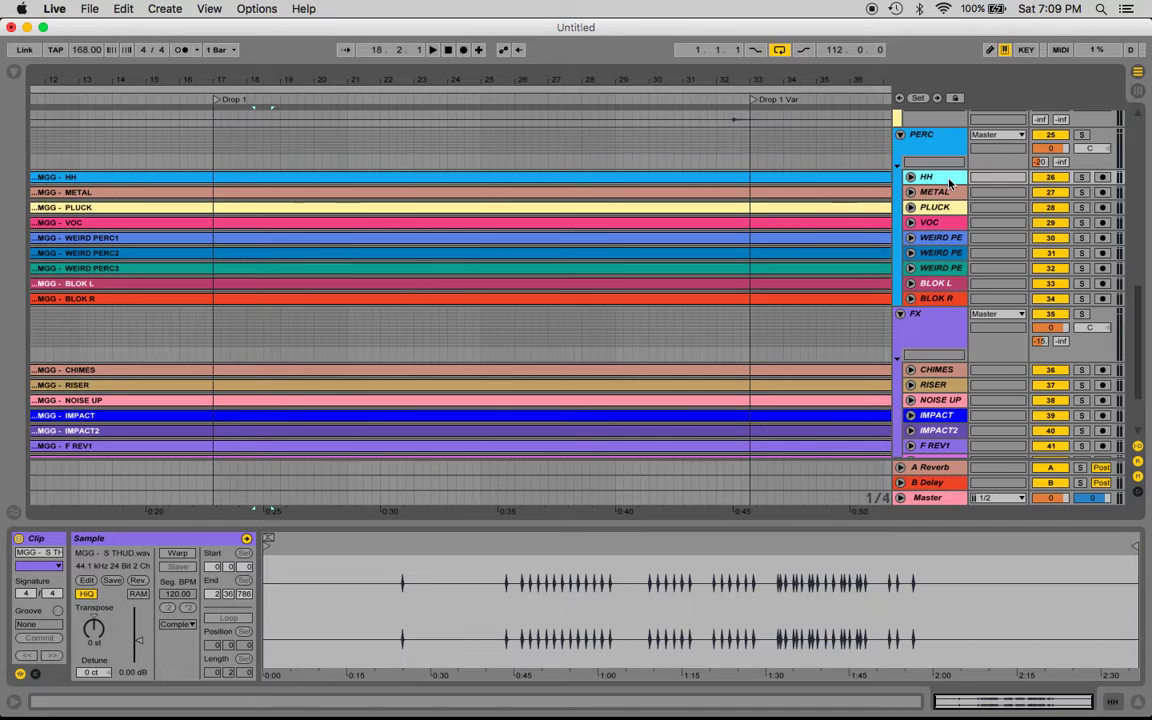
shift+click(927, 298)
click(910, 298)
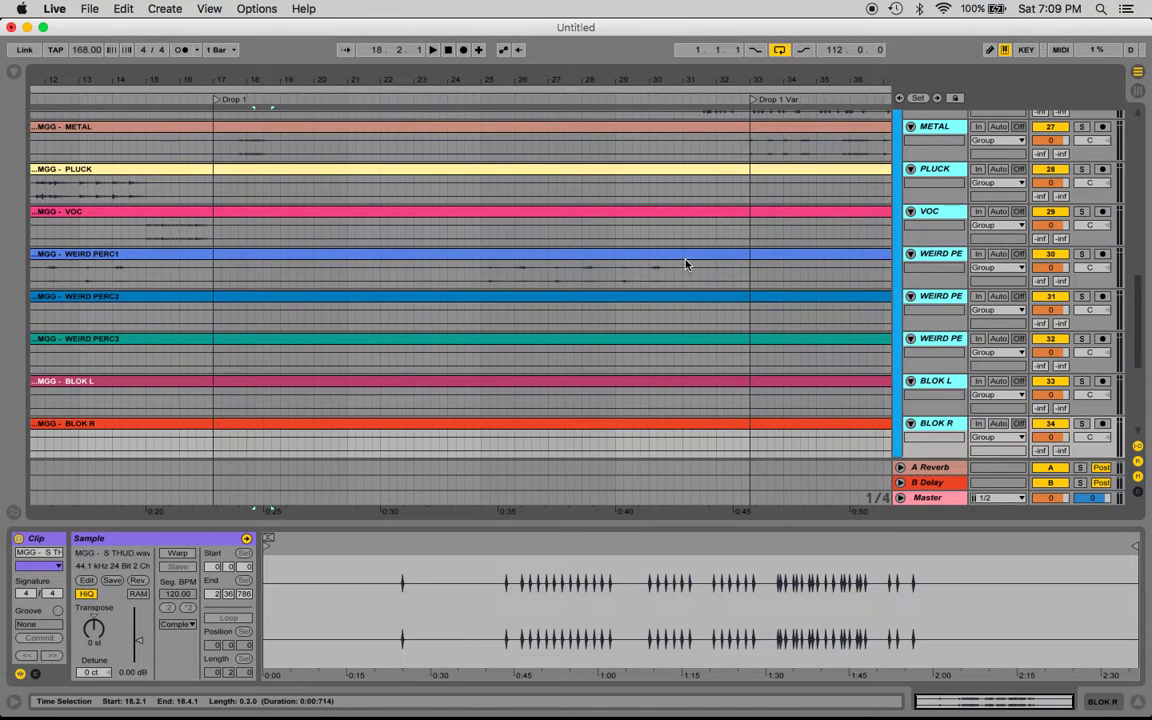
scroll(686, 263, up, 1)
scroll(686, 263, up, 1)
scroll(686, 263, right, 6)
scroll(686, 263, right, 3)
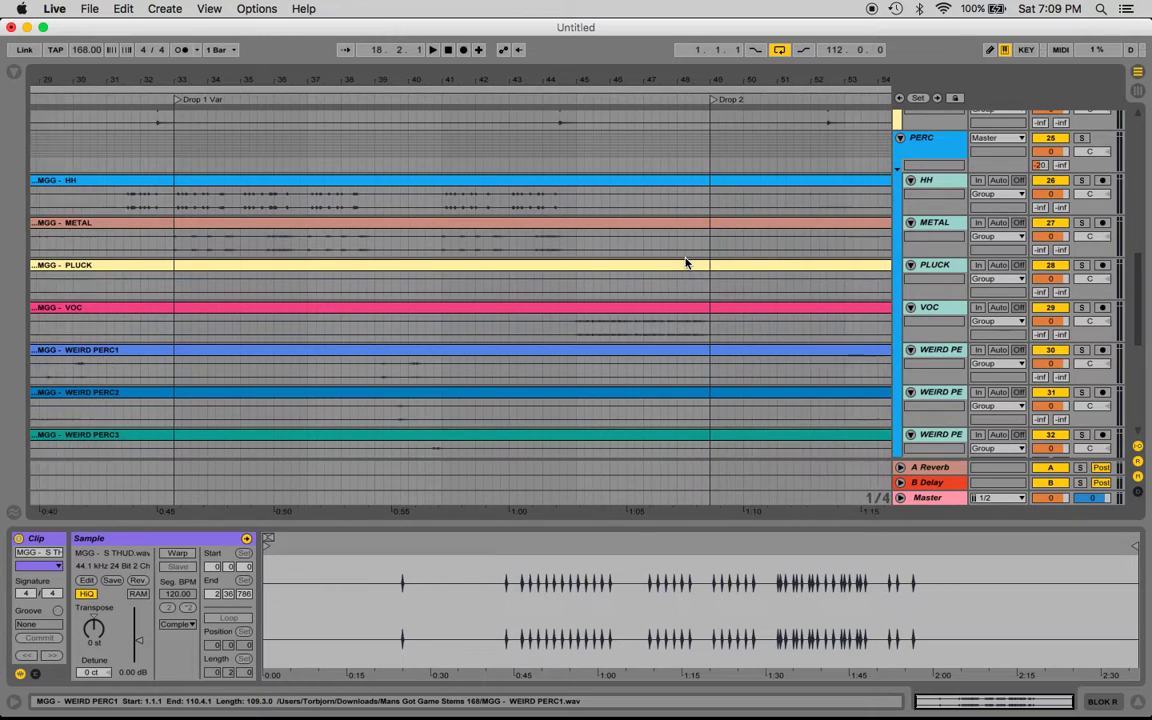
Step: Solo WEIRD PERC1, play it from bar 25, then unsolo it
click(144, 213)
scroll(138, 211, down, 6)
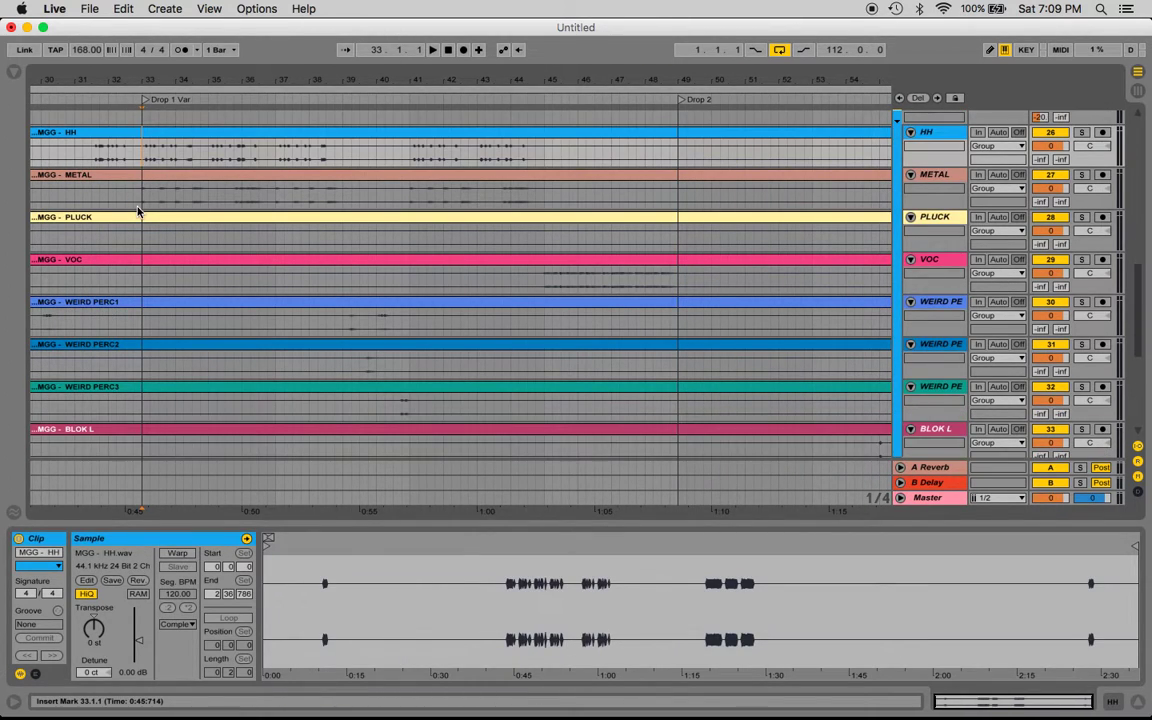
scroll(138, 211, up, 3)
scroll(138, 211, left, 8)
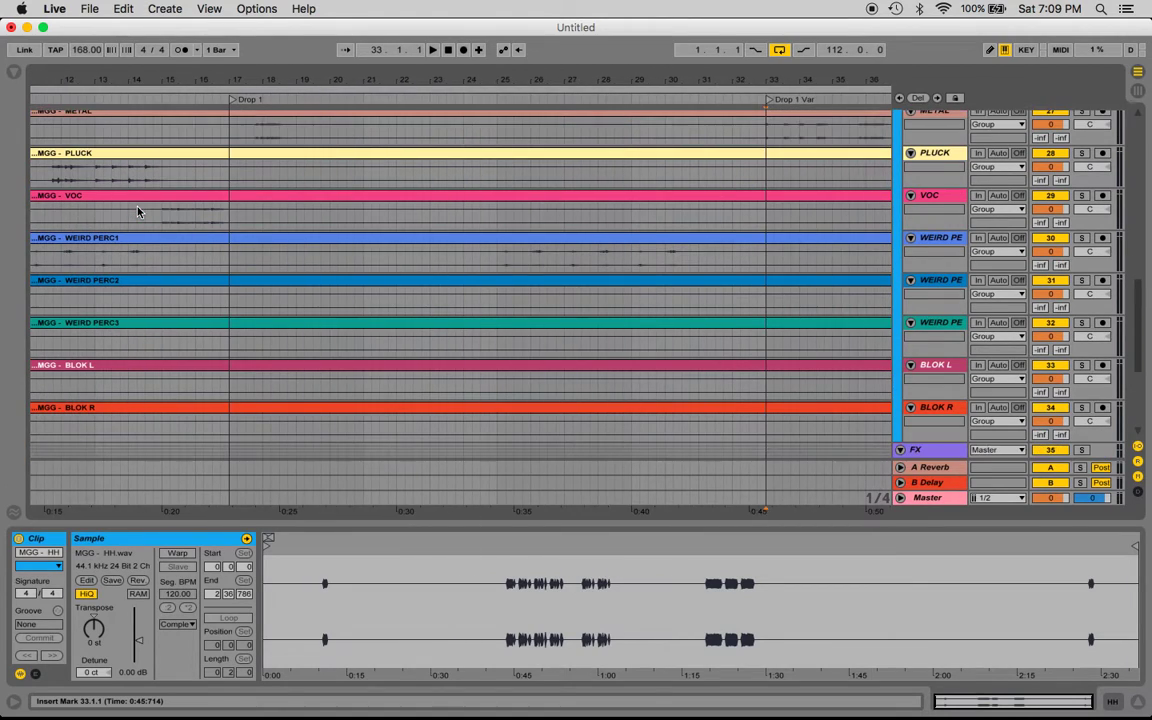
click(503, 263)
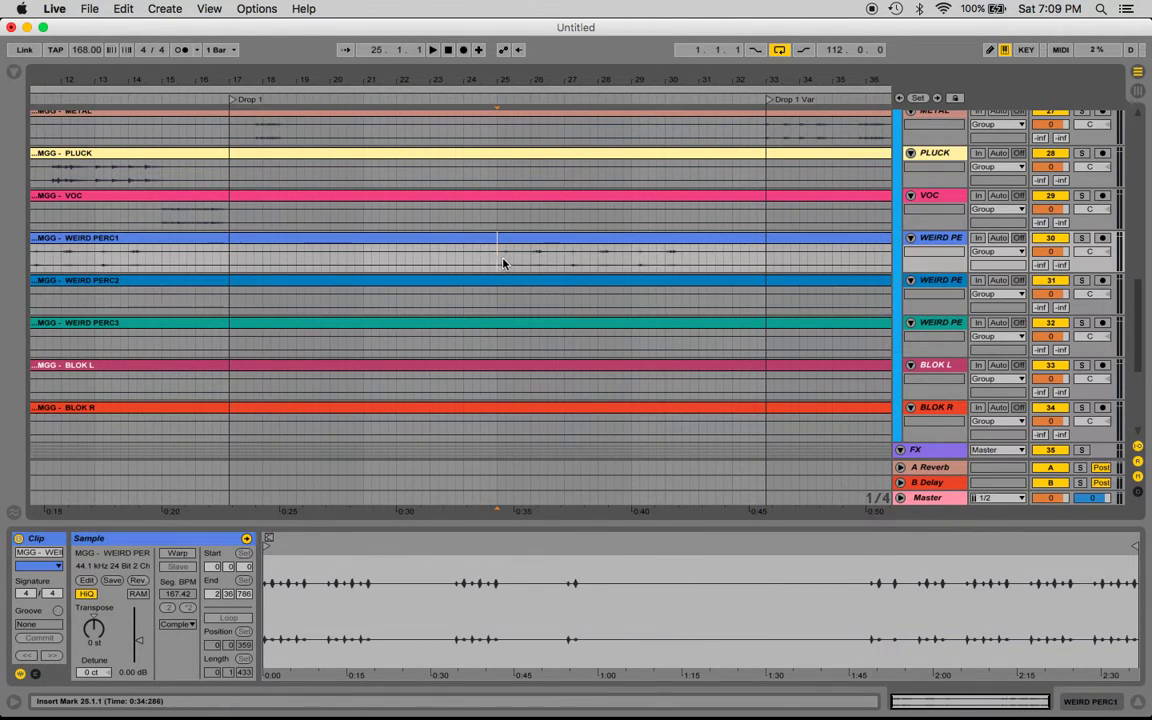
click(1080, 238)
key(space)
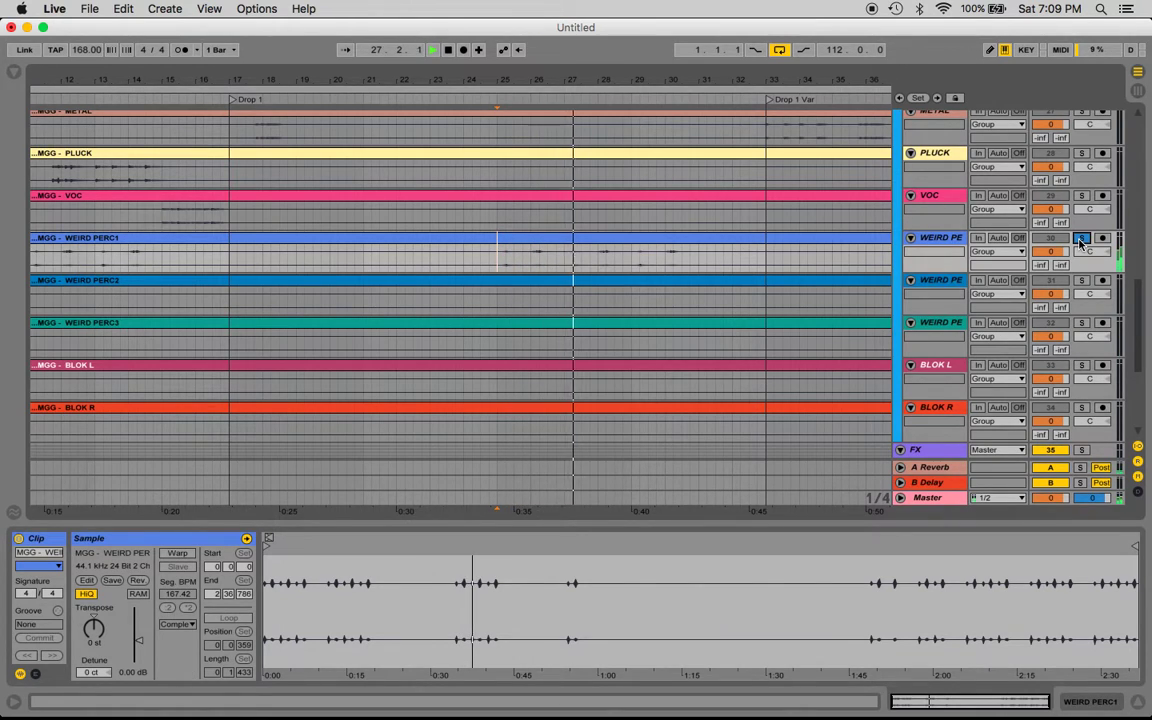
click(1080, 240)
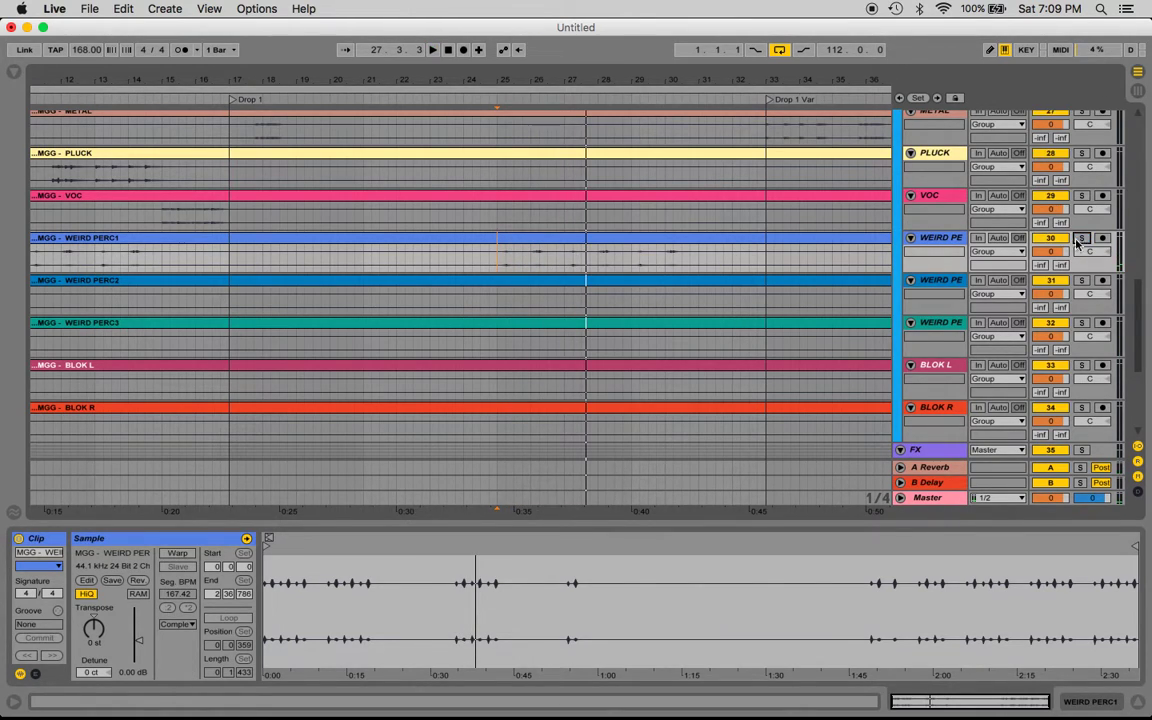
Step: Zoom the arrangement out so bars 1–113 fit the screen
scroll(390, 253, left, 2)
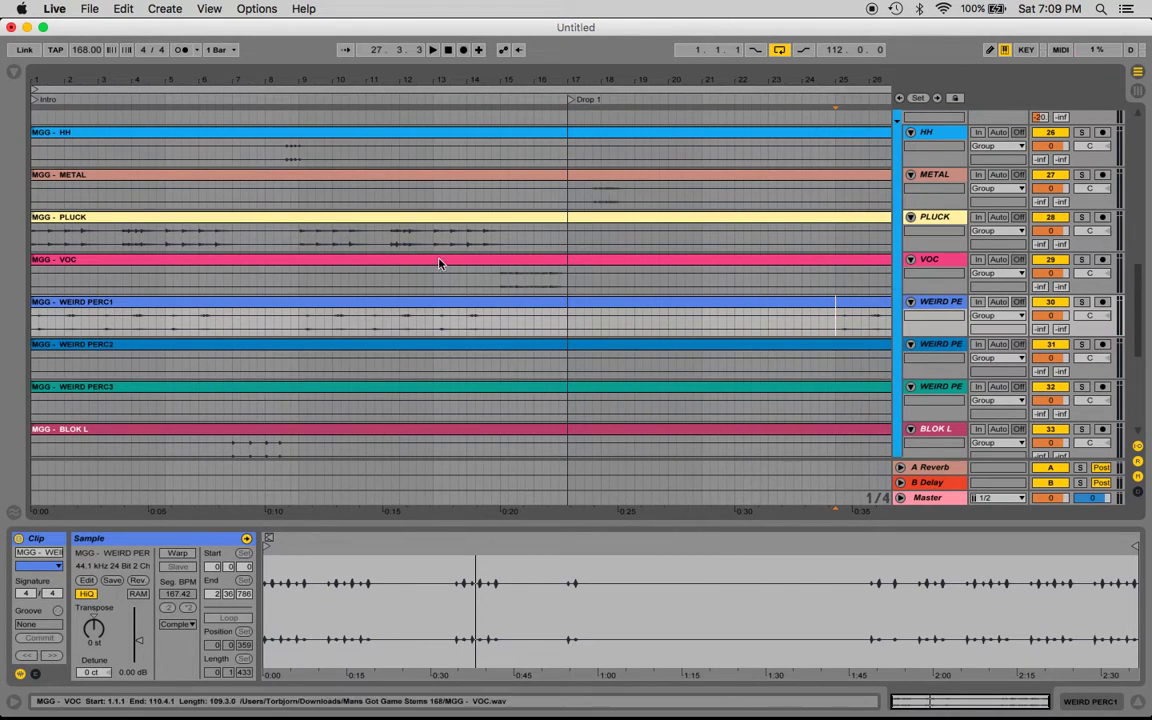
scroll(706, 318, down, 4)
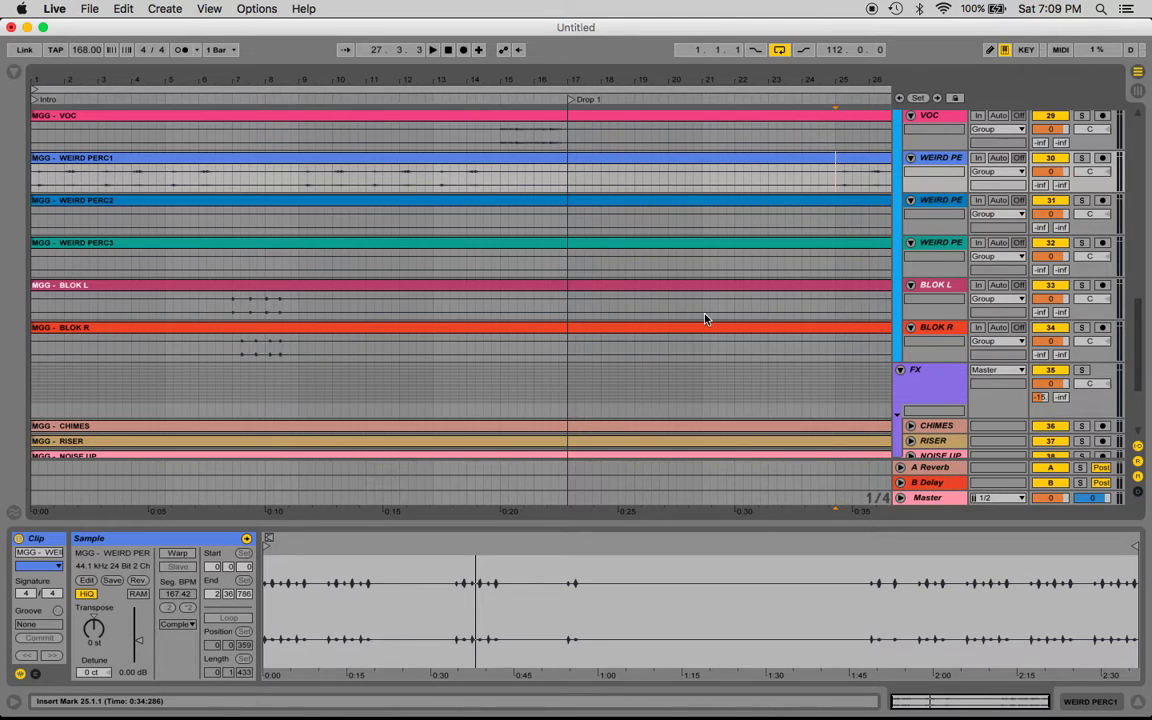
scroll(705, 318, up, 2)
scroll(705, 318, up, 1)
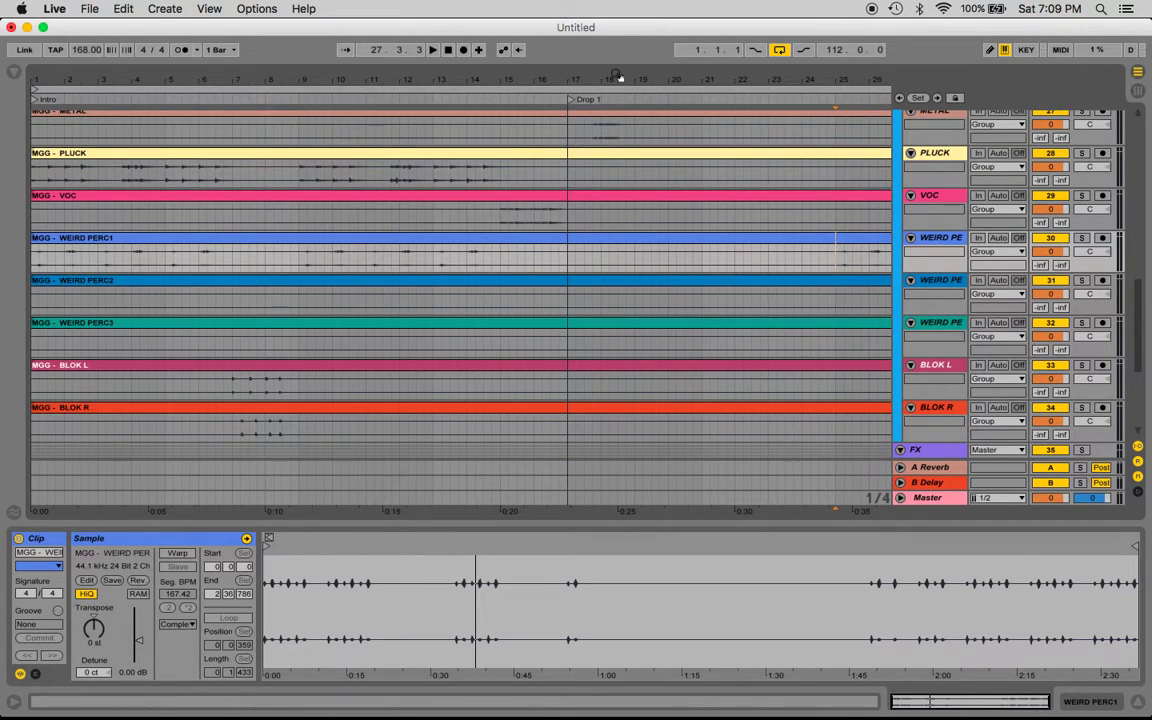
drag(620, 77, 155, 76)
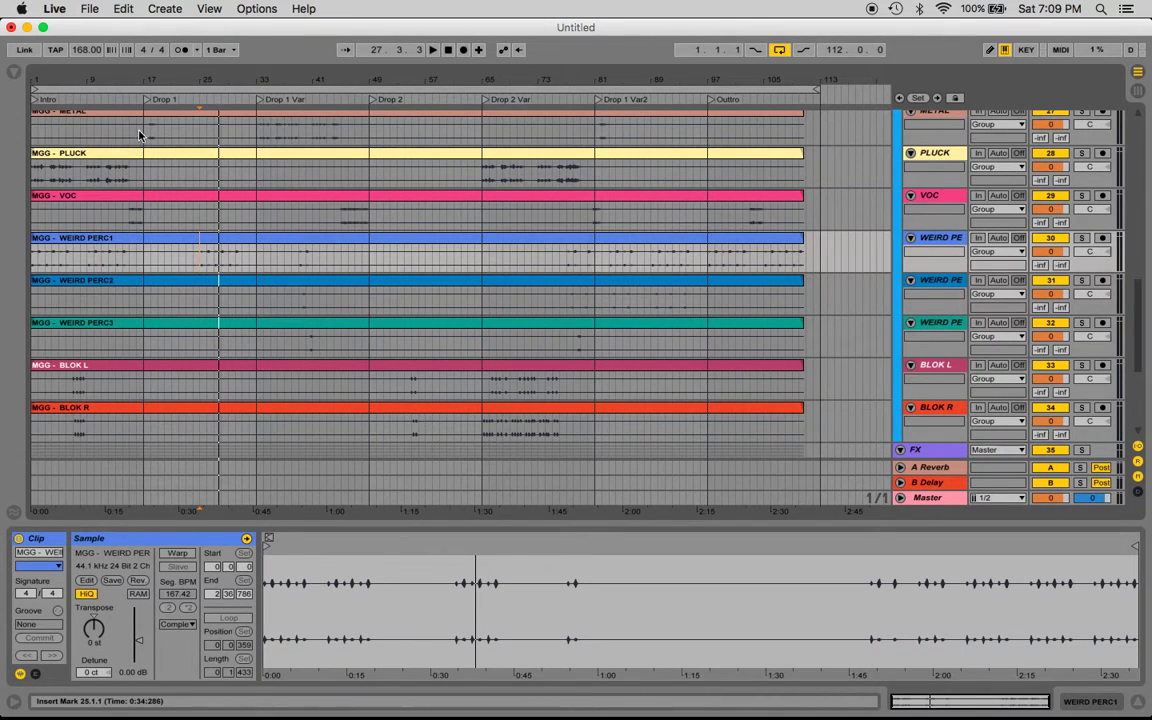
Step: Highlight the Drop 1 section and the Intro, bars 1–17, on the METAL track
drag(142, 134, 198, 136)
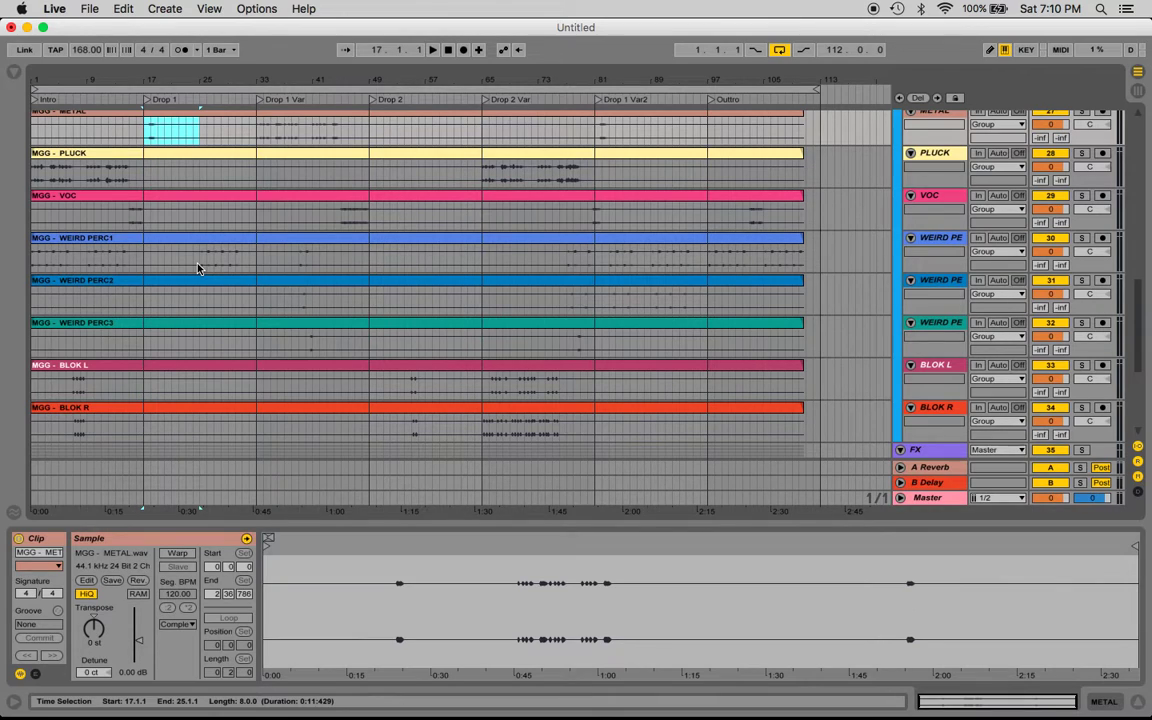
click(143, 121)
drag(143, 121, 255, 136)
click(136, 134)
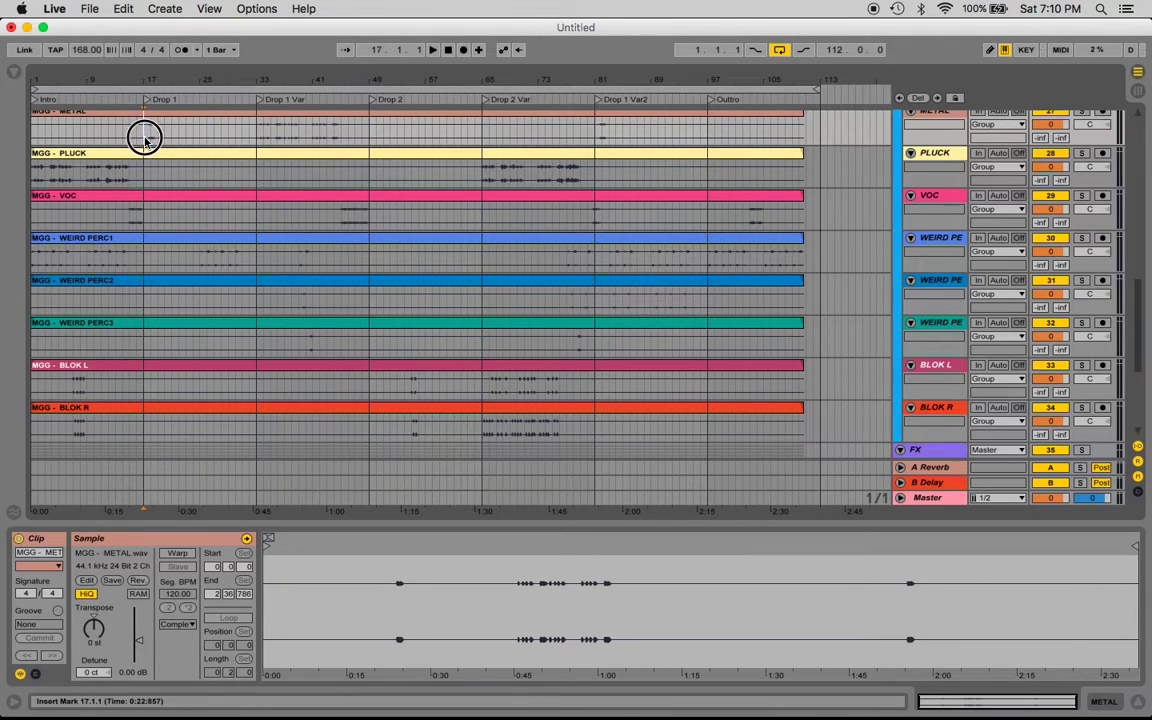
drag(144, 136, 253, 145)
drag(31, 128, 143, 139)
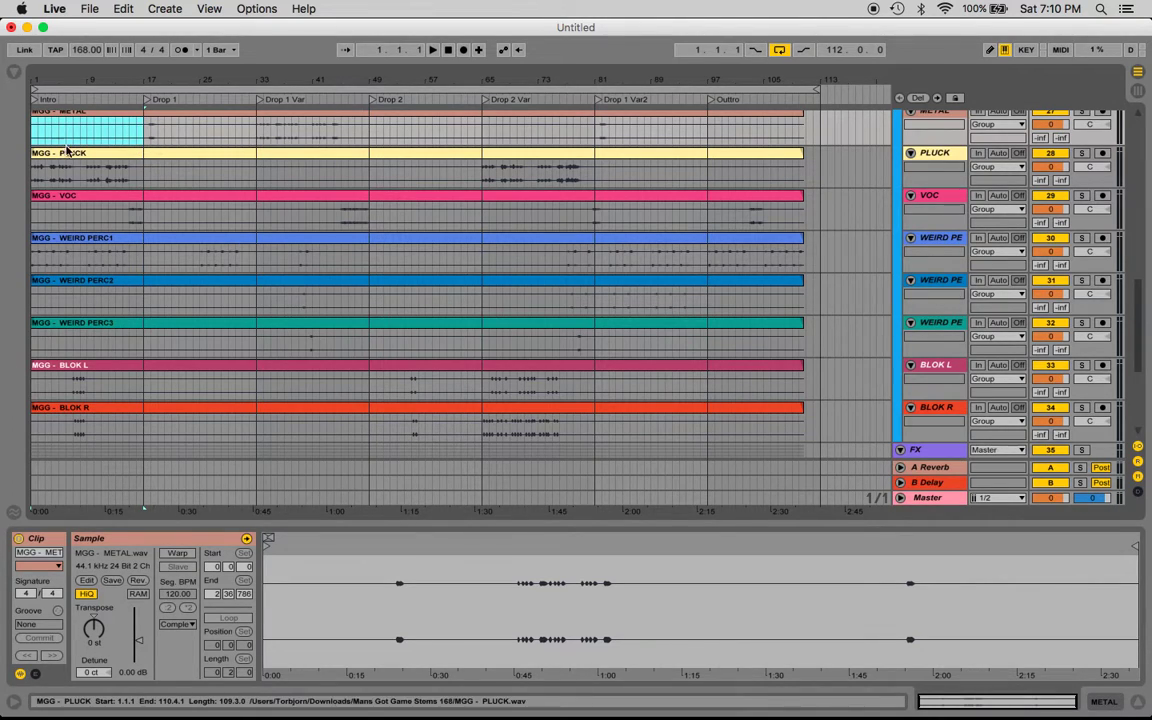
drag(34, 126, 142, 138)
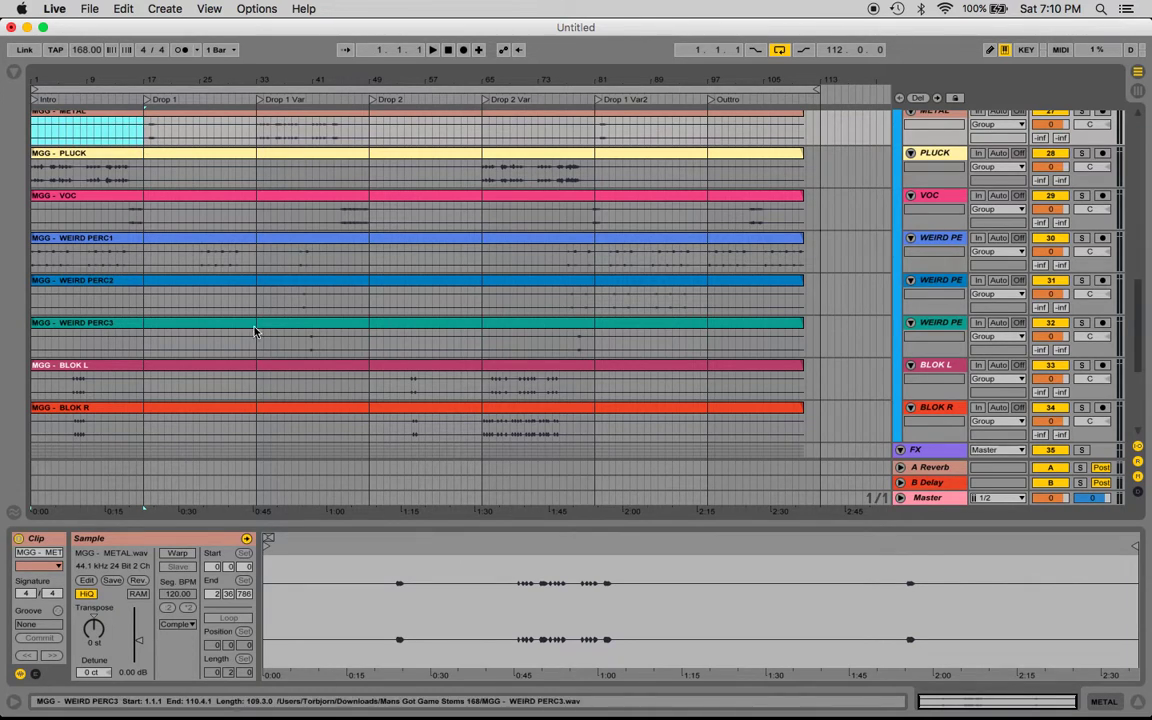
Step: Highlight ranges on WEIRD PERC1, ending with Drop 2 through Drop 2 Var, bars 49–81
drag(299, 261, 322, 258)
click(86, 266)
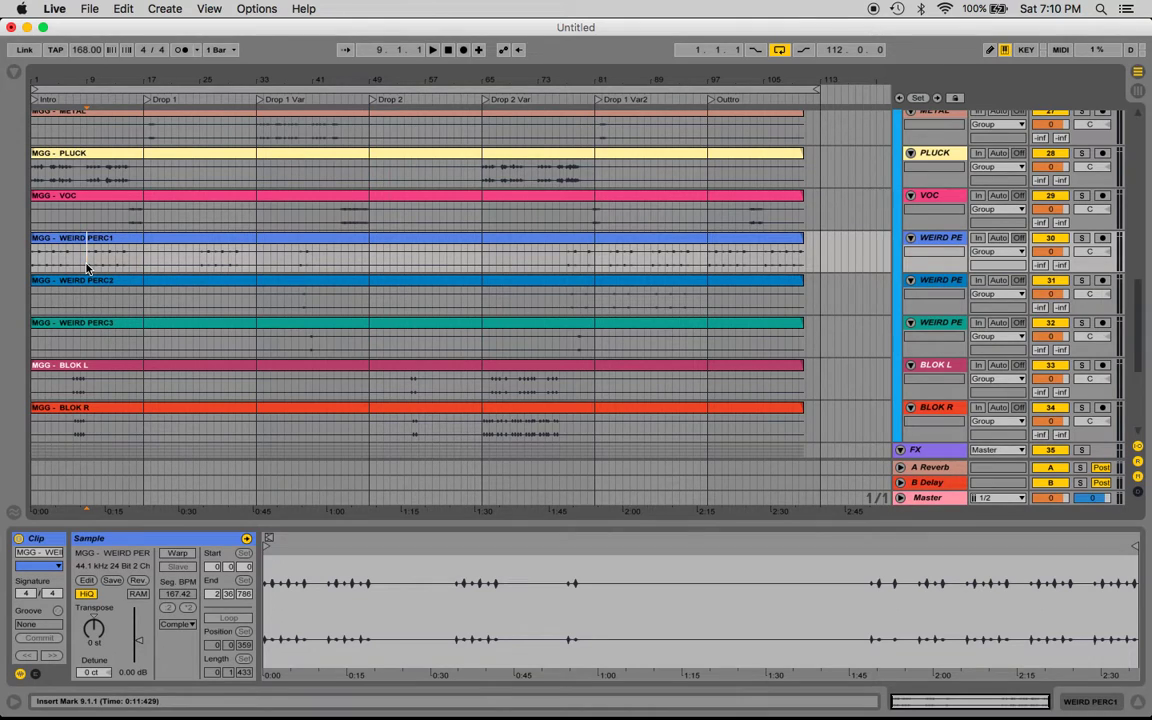
click(200, 253)
click(664, 268)
click(747, 258)
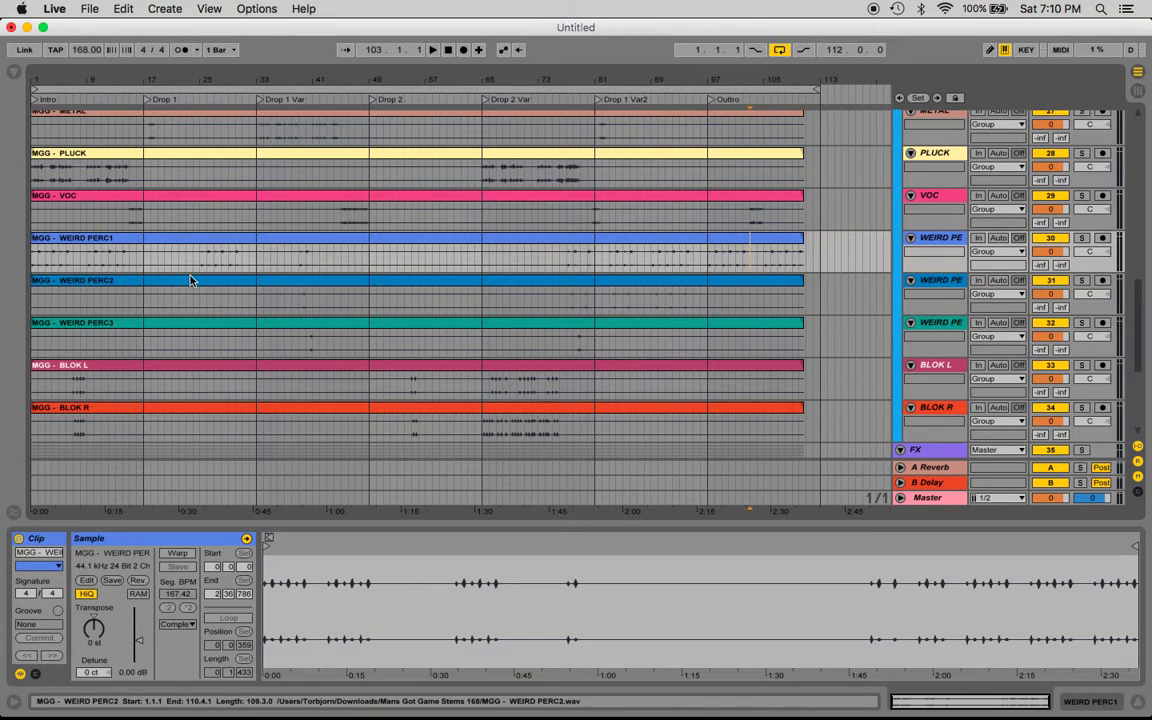
drag(143, 263, 368, 262)
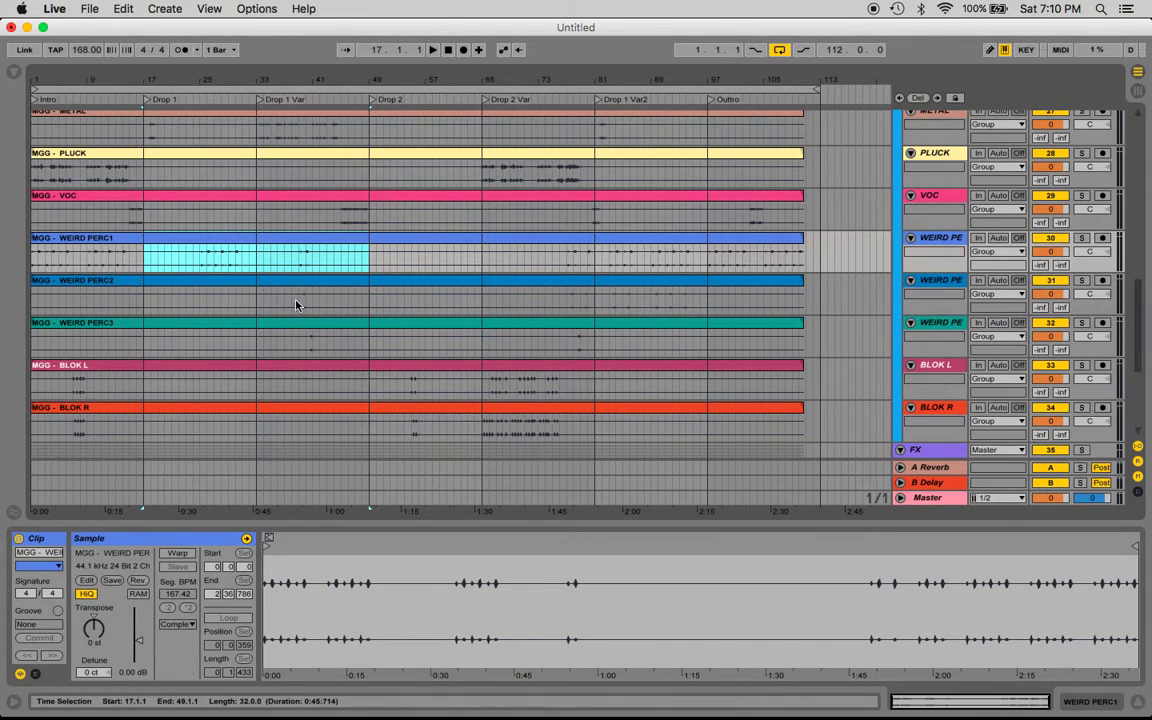
click(366, 258)
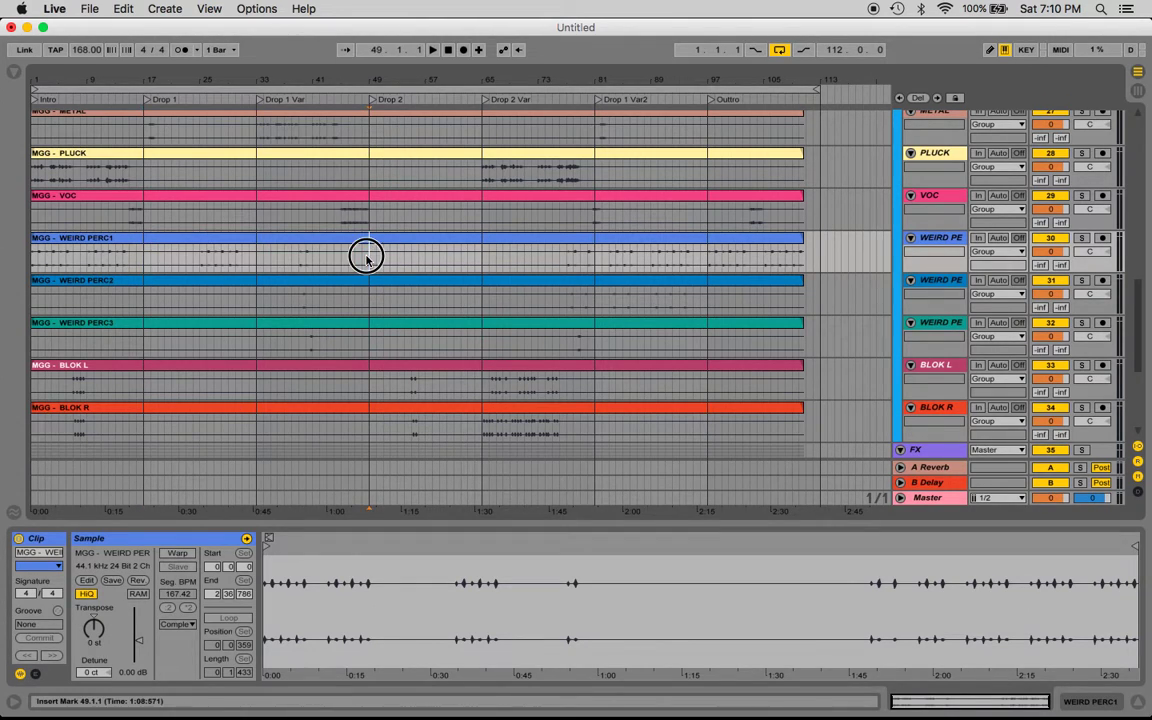
drag(366, 258, 596, 268)
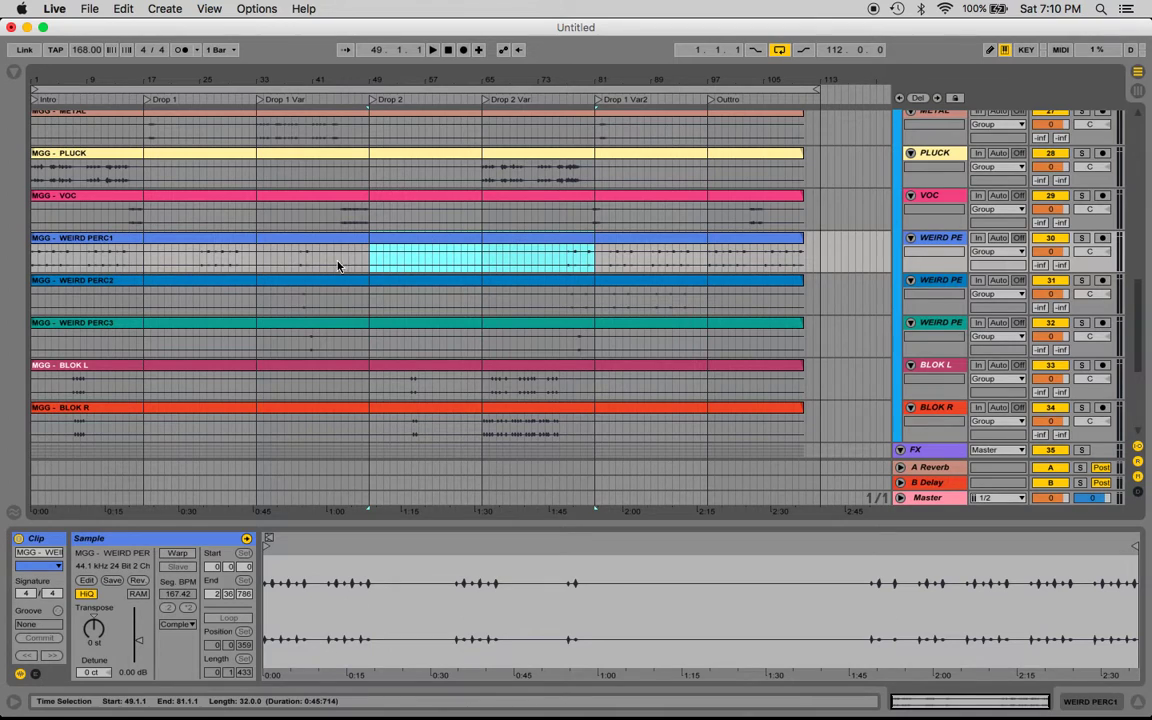
Step: Select the PERC group and unfold the FX tracks to full height
scroll(380, 322, down, 2)
scroll(380, 322, up, 3)
scroll(378, 323, down, 1)
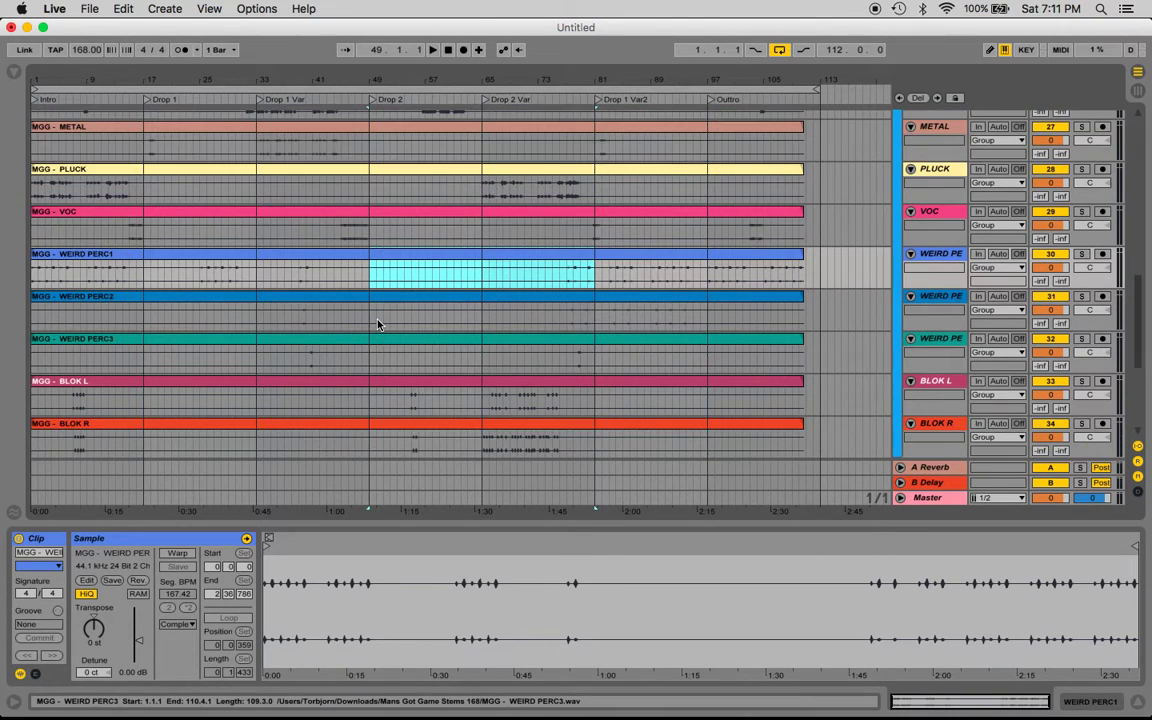
scroll(378, 324, up, 5)
click(830, 178)
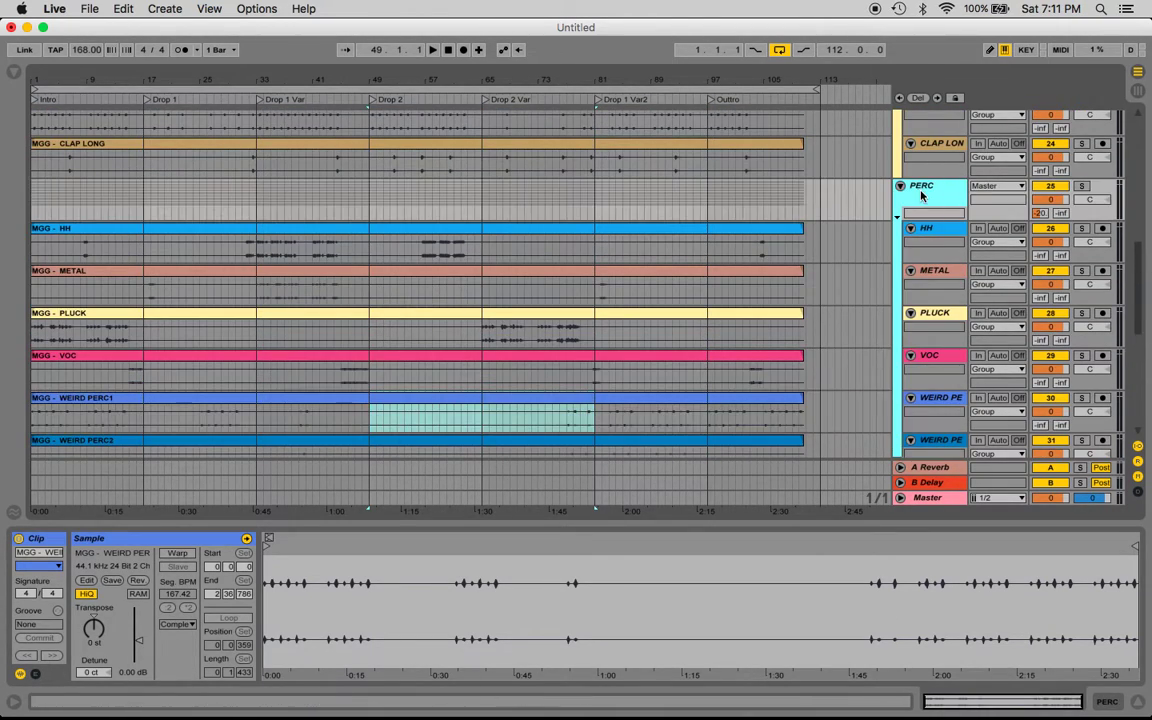
scroll(489, 303, down, 2)
scroll(489, 303, down, 5)
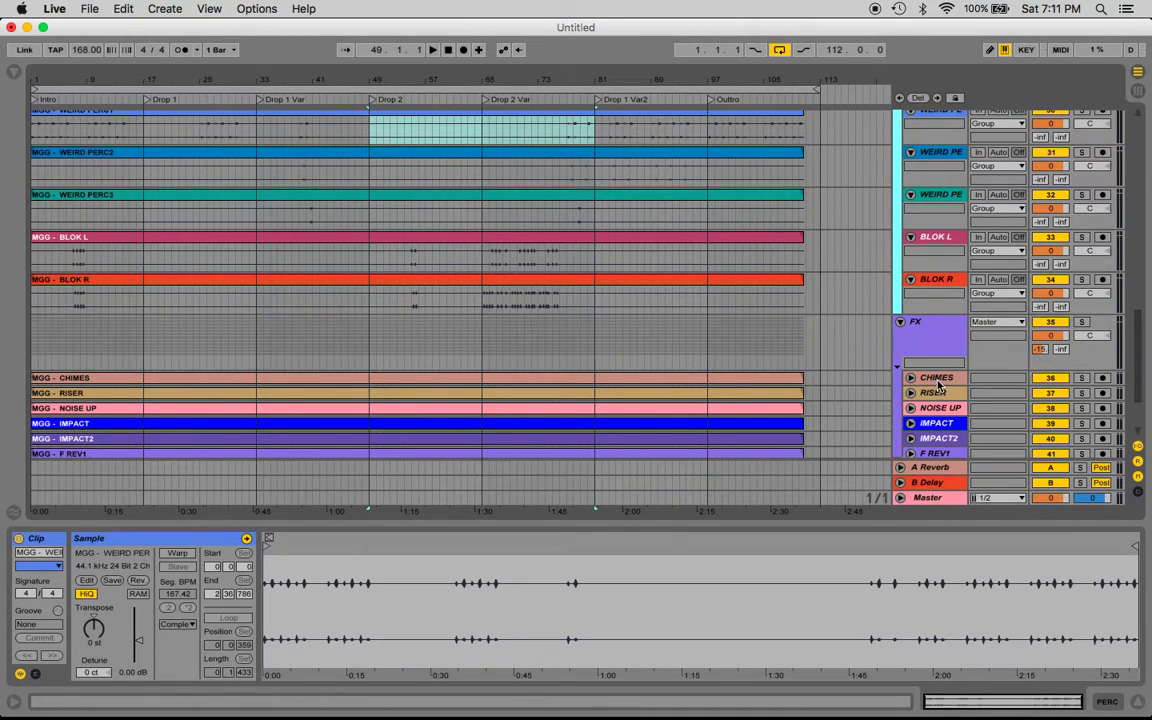
scroll(938, 380, down, 1)
scroll(938, 380, down, 2)
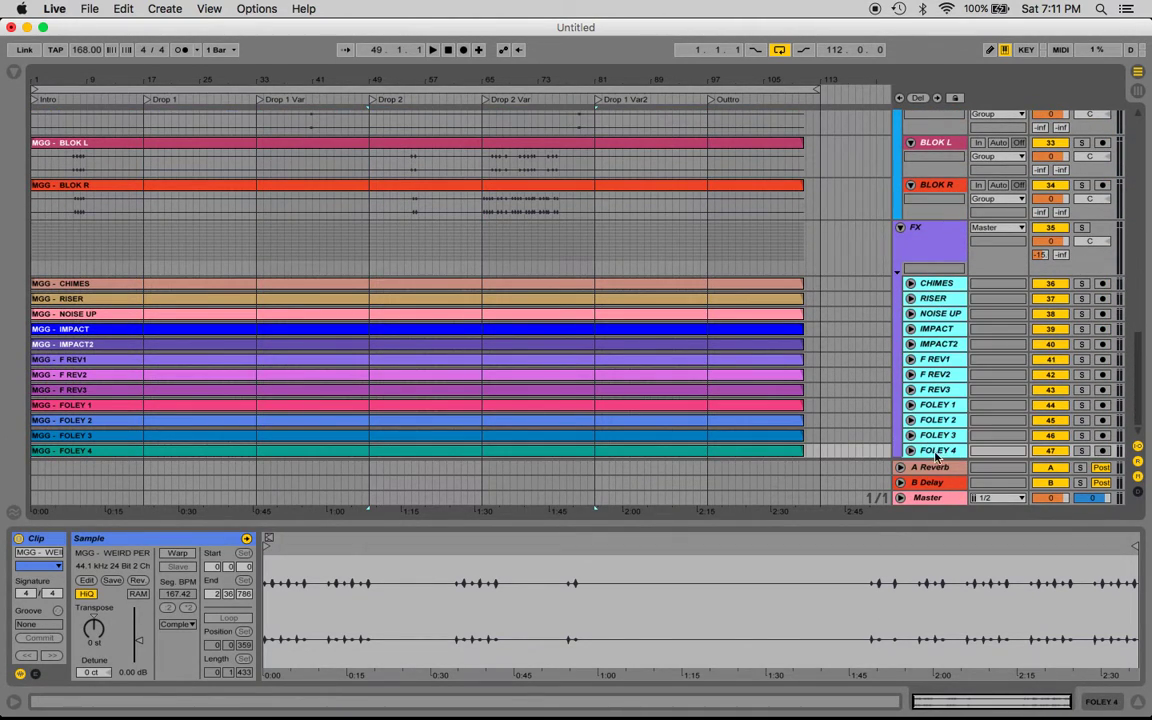
alt+click(910, 450)
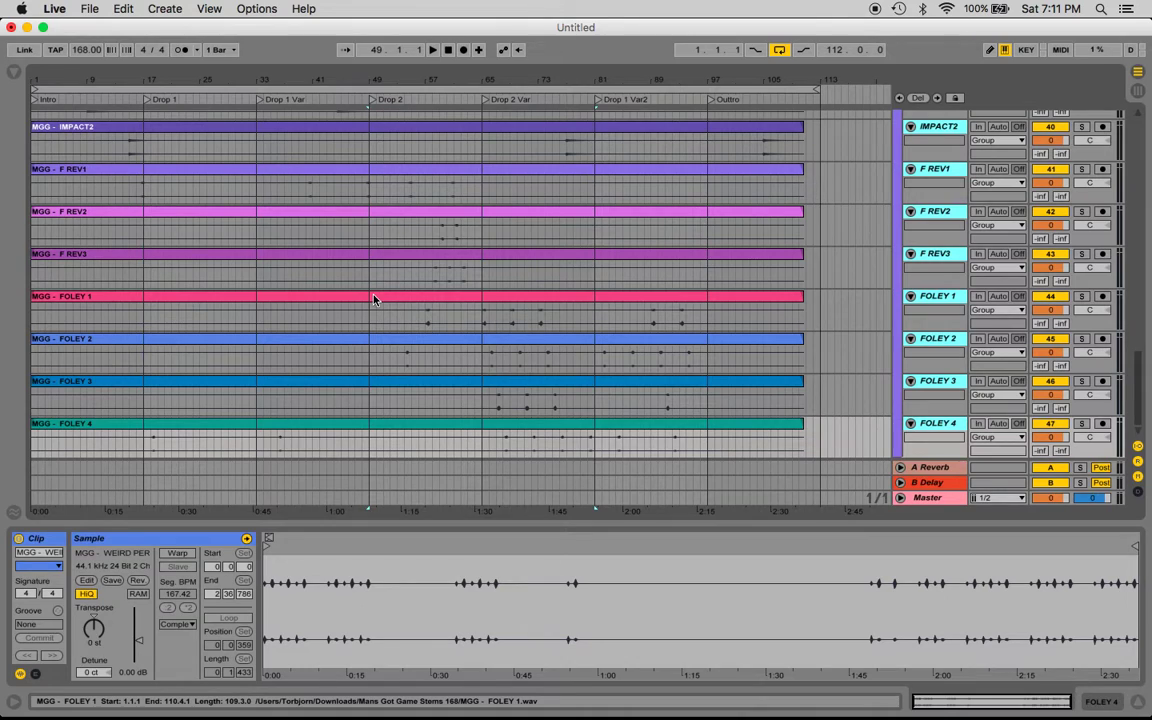
Step: Highlight the bars before Drop 2 on F REV1 and set start points at bar 77 on IMPACT2 and NOISE UP
drag(414, 293, 538, 393)
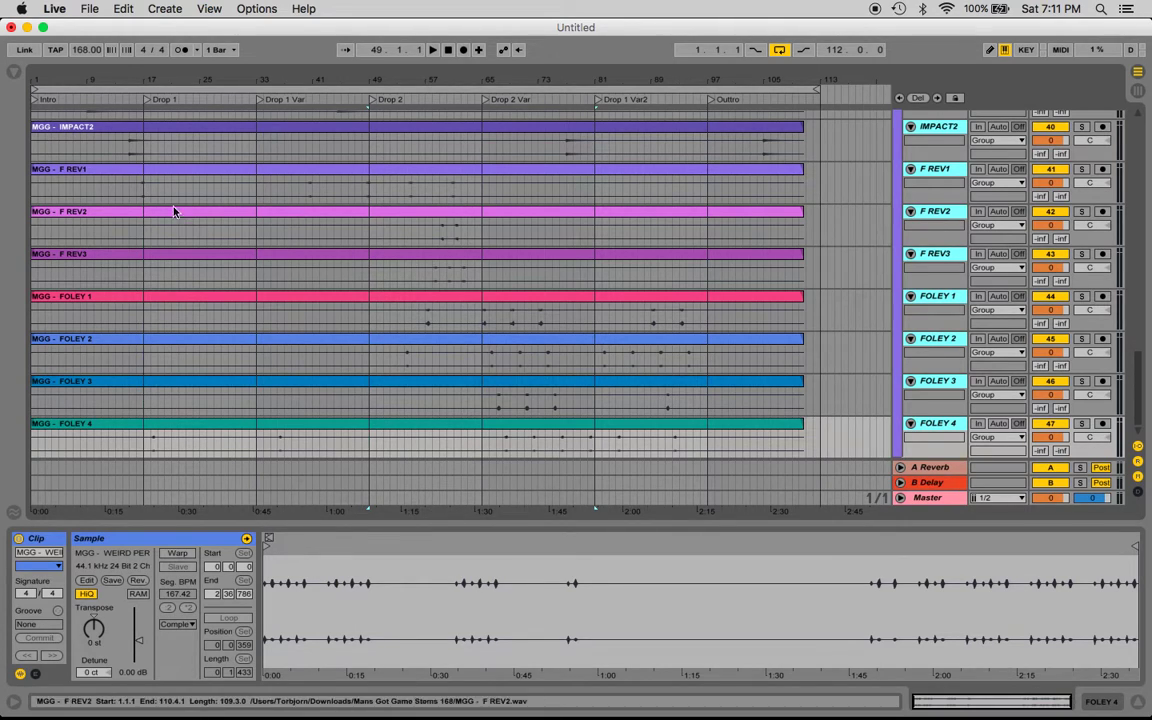
drag(144, 193, 369, 198)
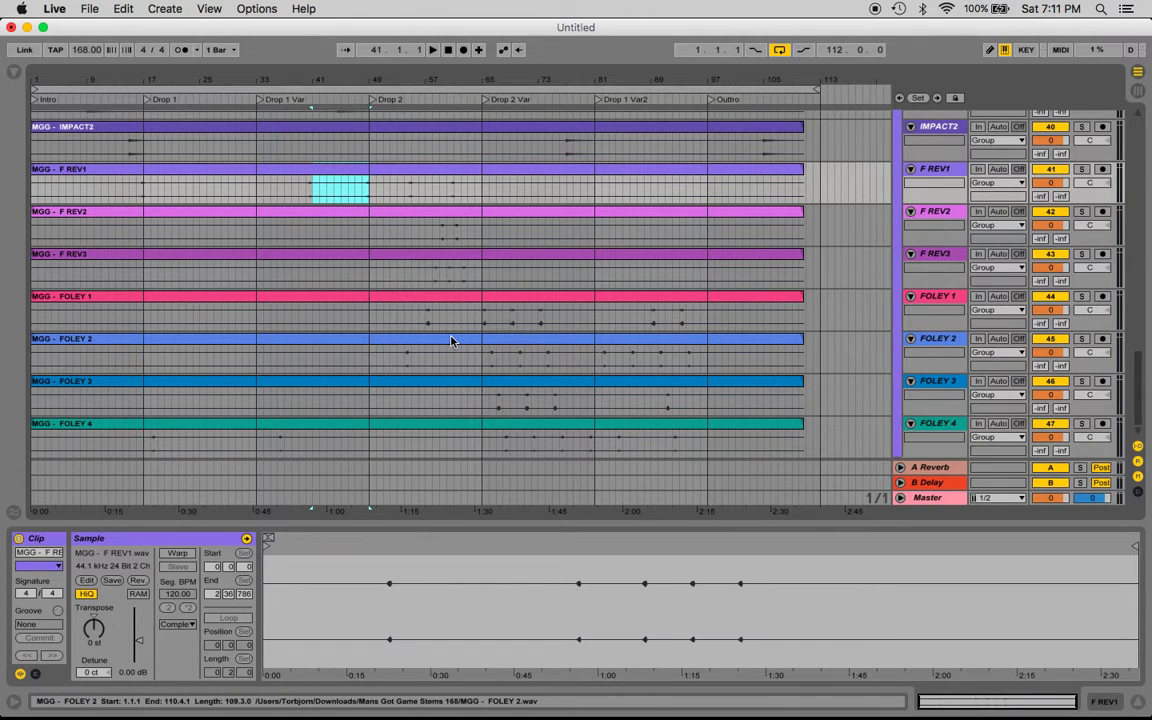
scroll(450, 340, up, 8)
scroll(450, 340, down, 2)
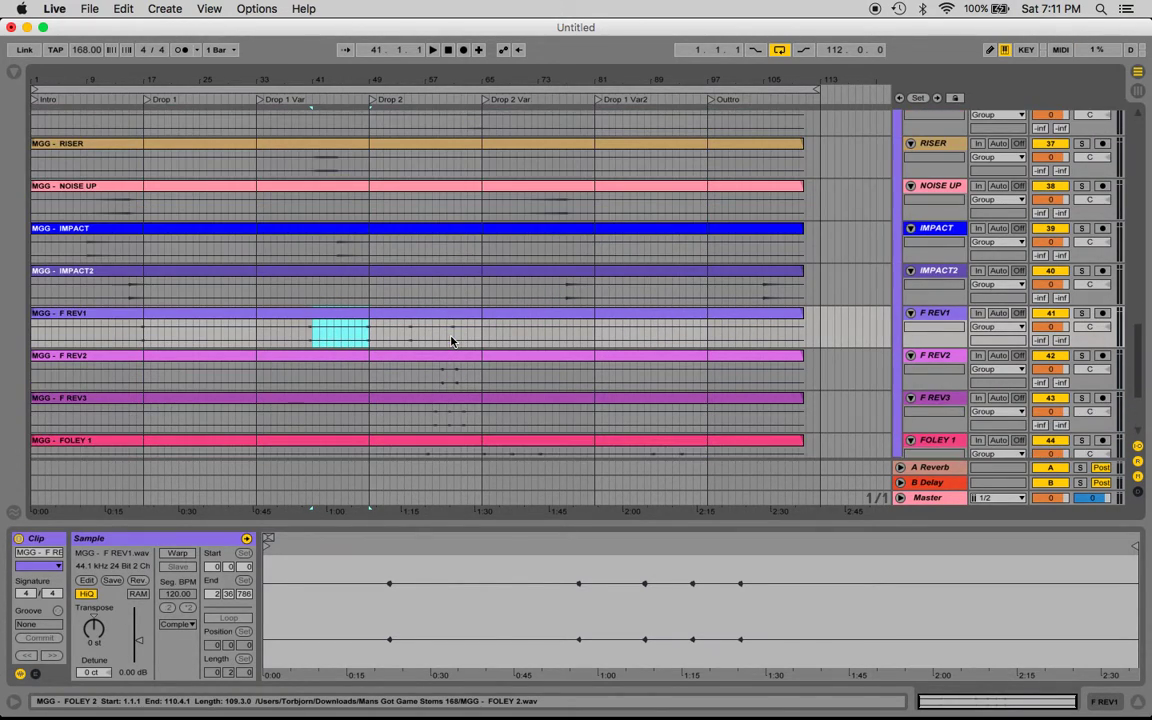
click(937, 273)
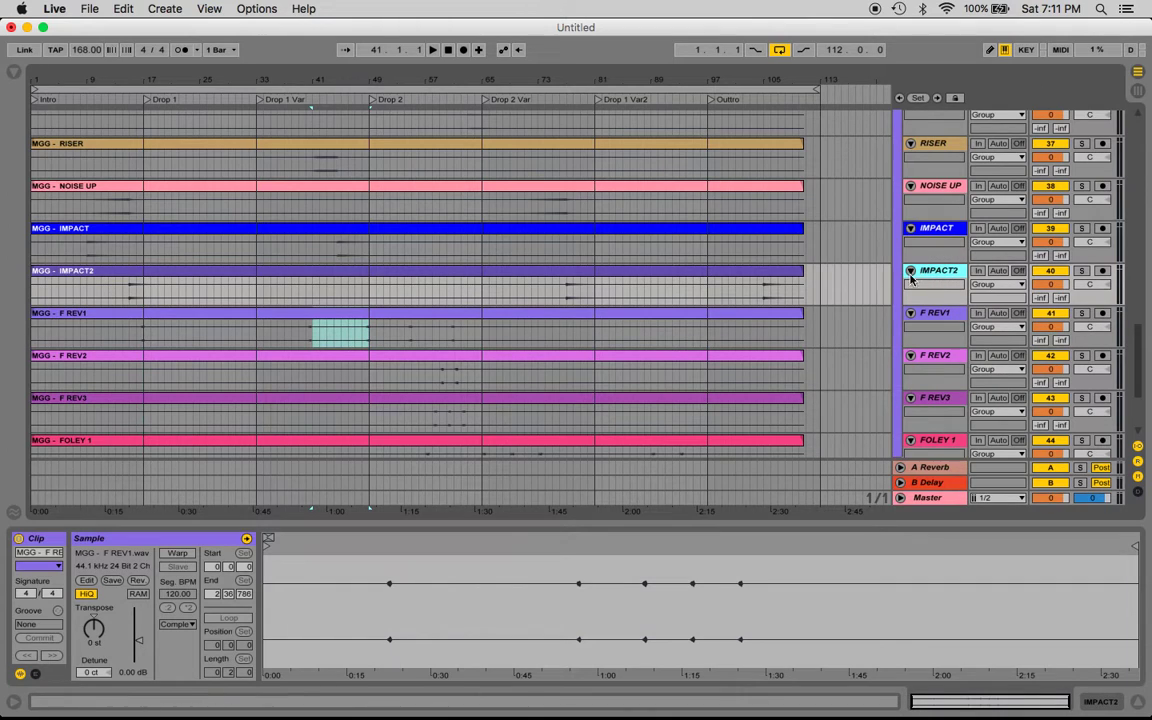
click(568, 290)
click(566, 206)
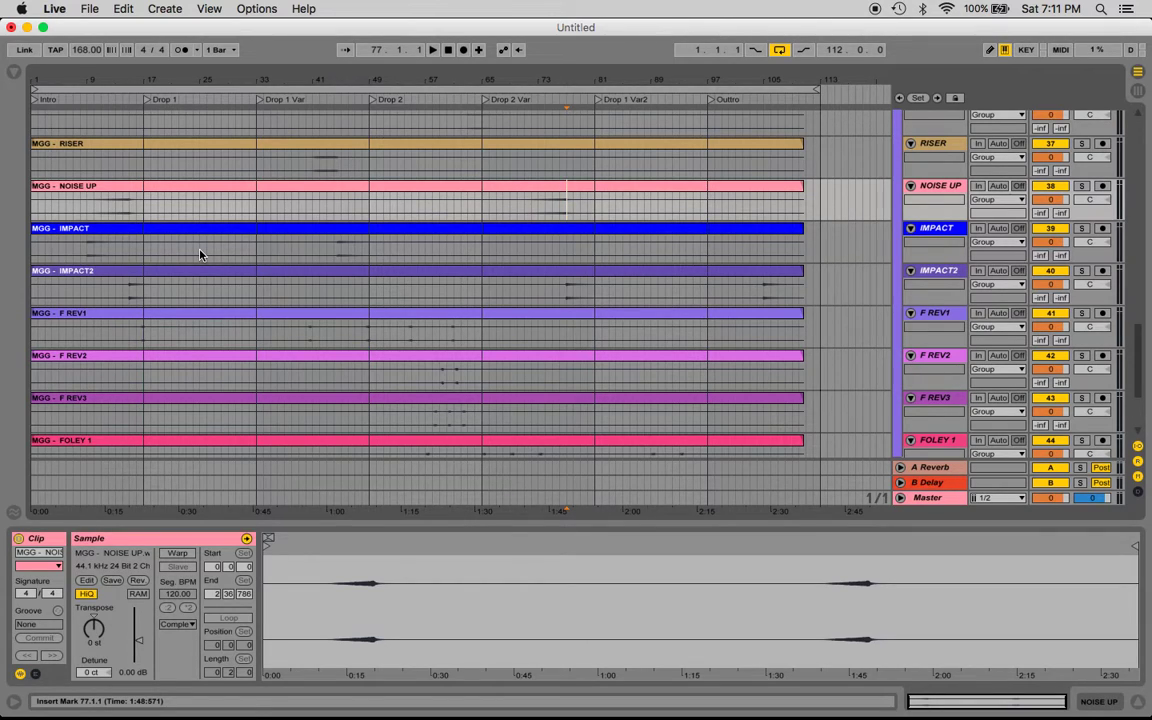
drag(145, 122, 146, 155)
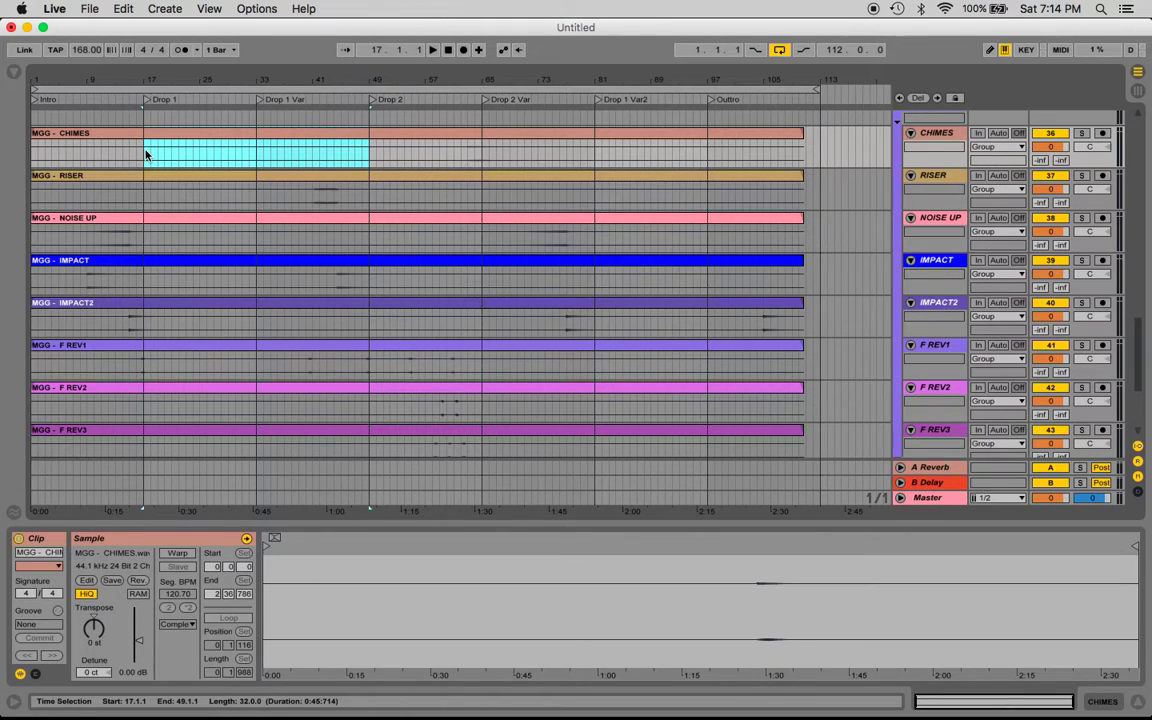
Step: Set the start at bar 49 and expand the BASS group to show its 808 and B FILL tracks
click(369, 157)
scroll(568, 336, down, 5)
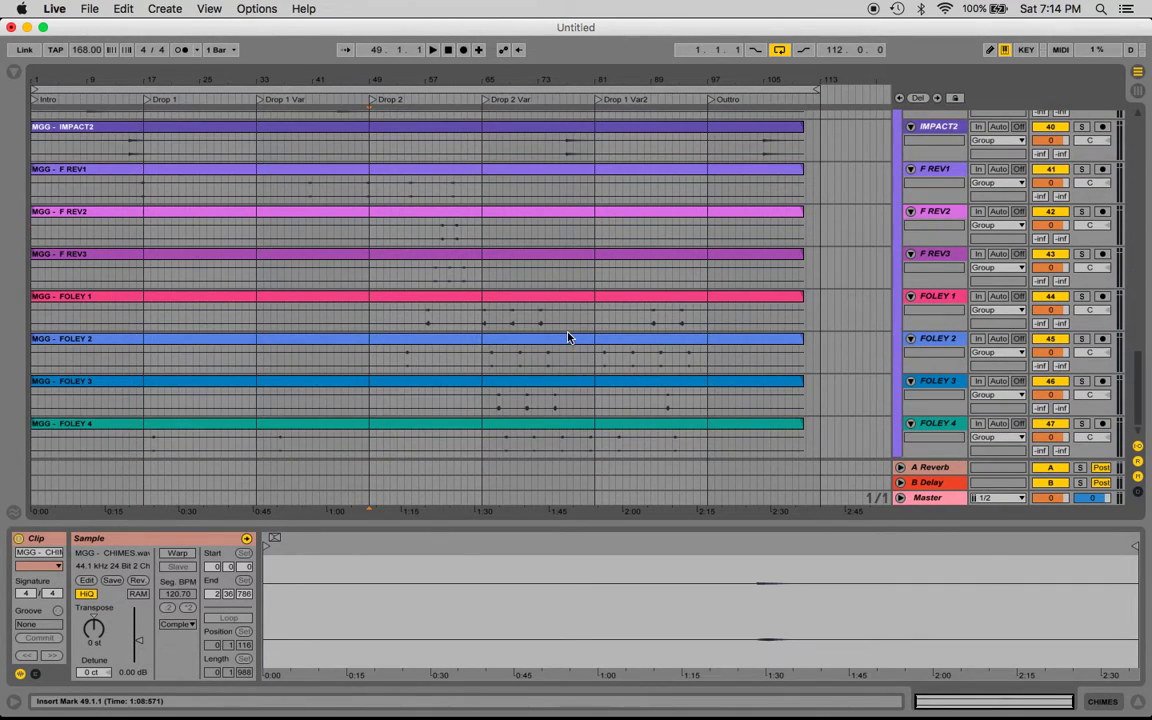
scroll(568, 336, up, 3)
scroll(568, 336, down, 3)
scroll(520, 367, up, 3)
scroll(520, 367, up, 10)
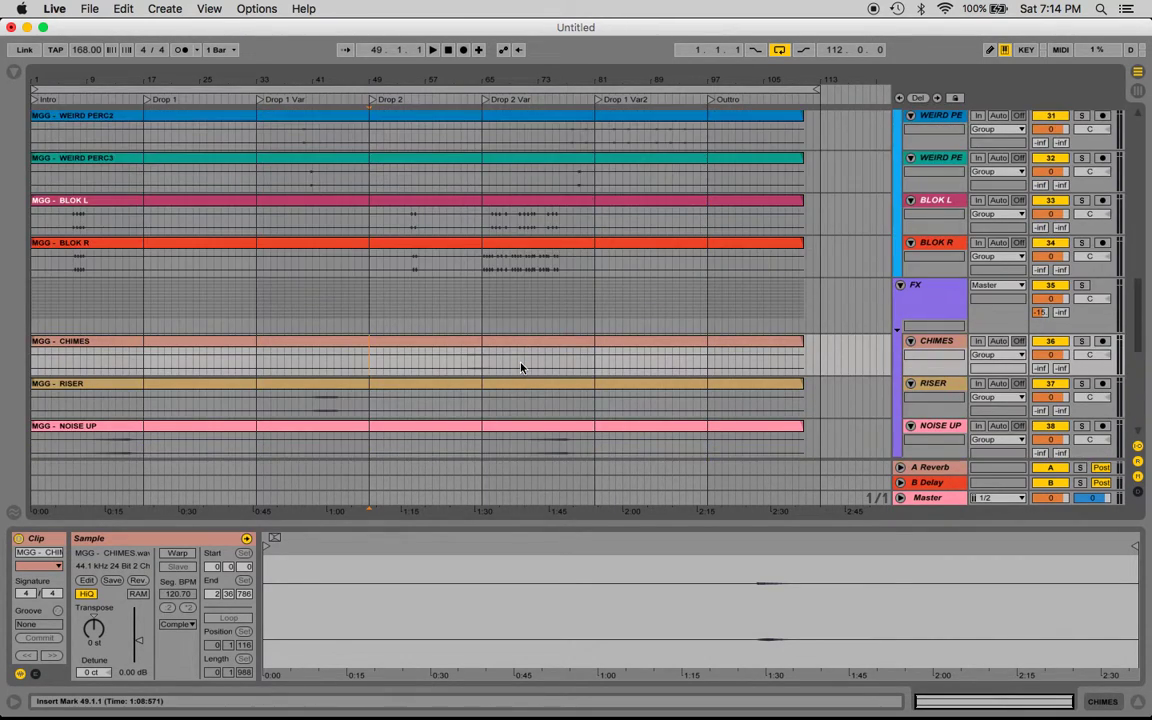
scroll(520, 367, up, 10)
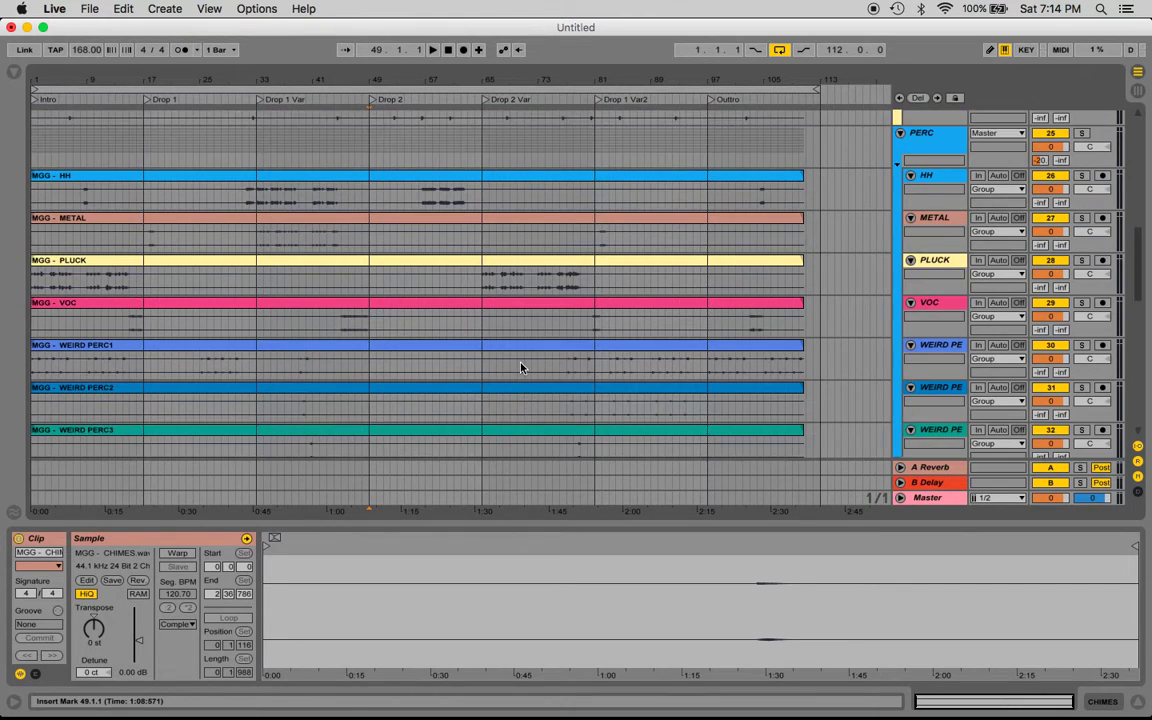
scroll(520, 367, up, 8)
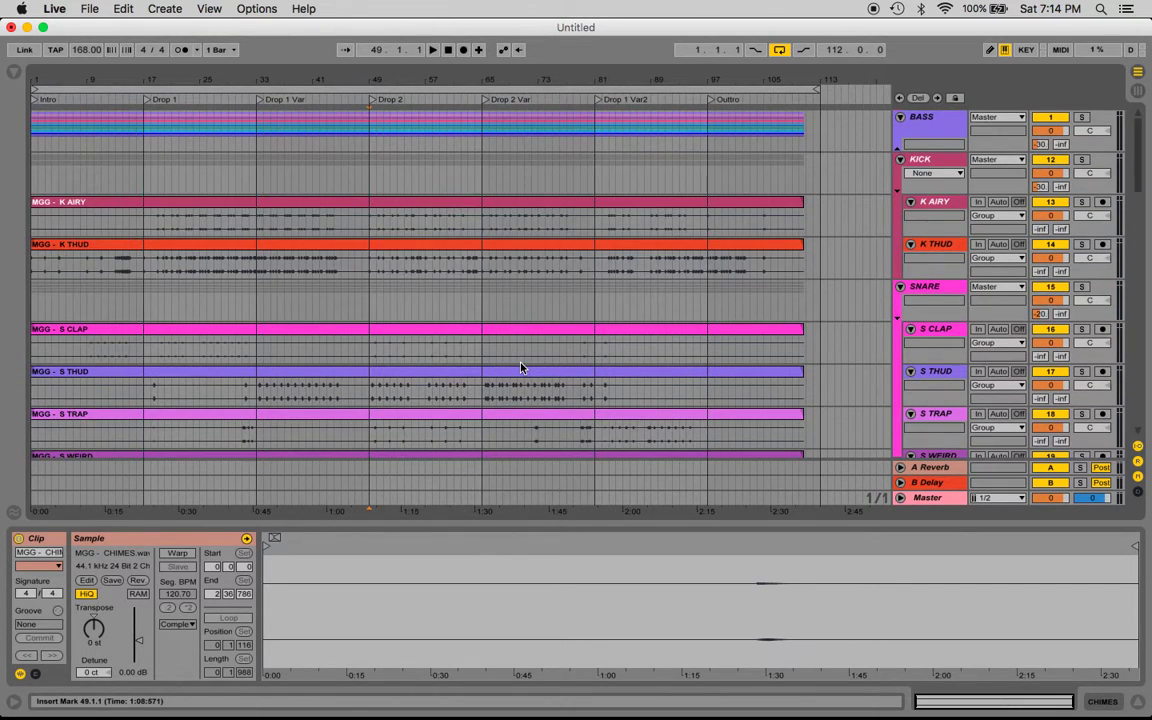
click(897, 152)
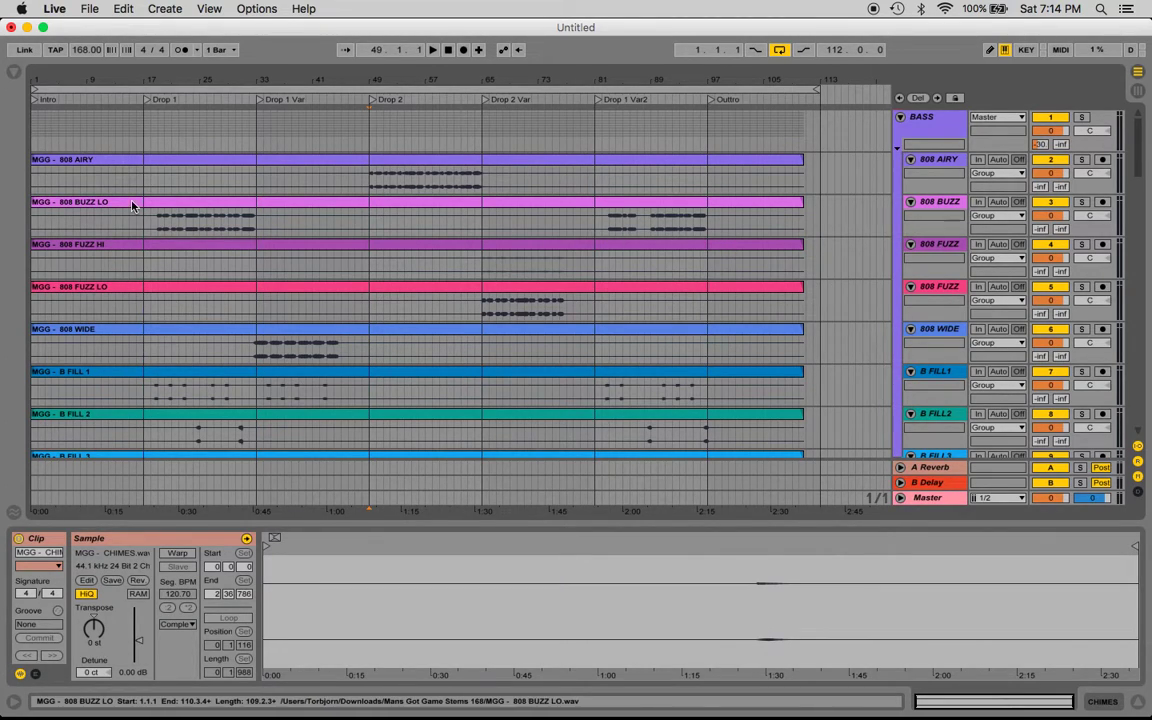
click(149, 184)
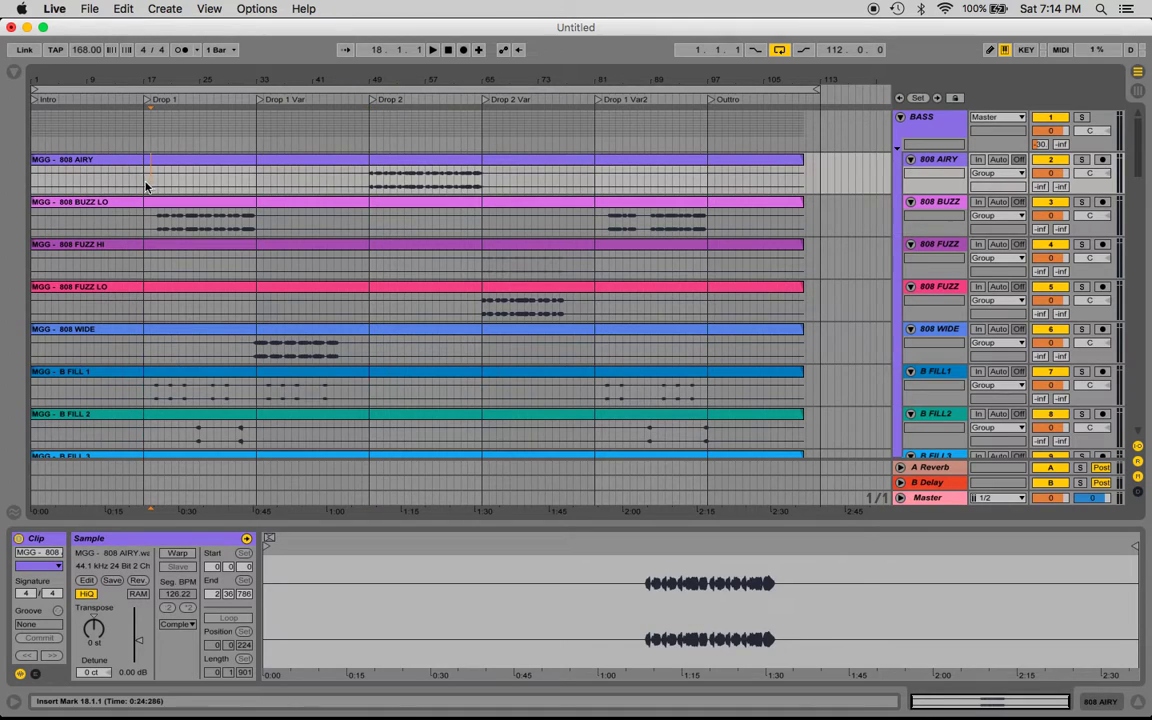
drag(144, 185, 254, 190)
click(256, 223)
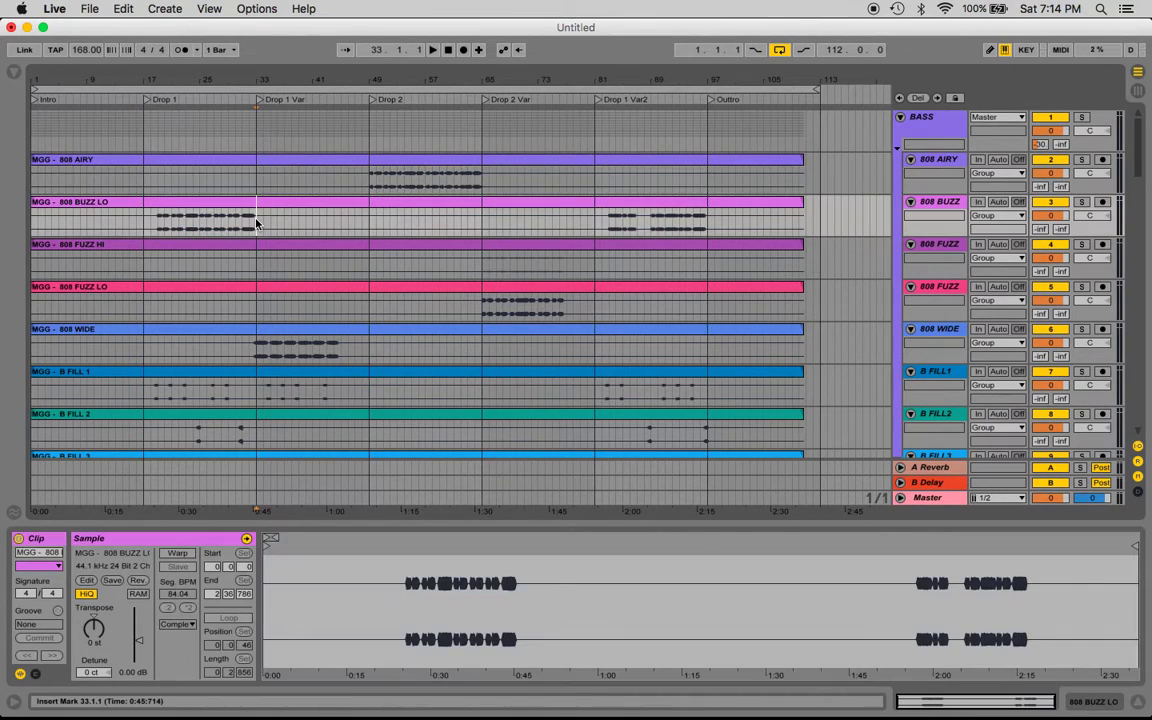
drag(31, 222, 258, 234)
click(142, 232)
click(258, 234)
scroll(258, 234, down, 2)
scroll(258, 234, down, 10)
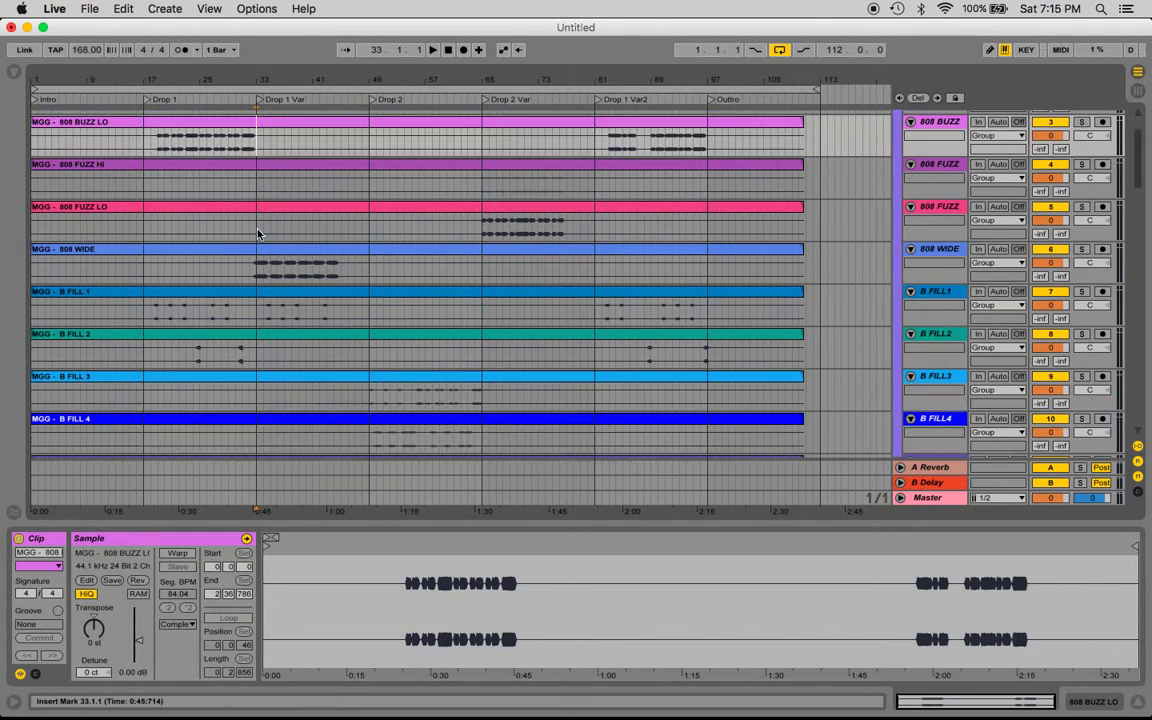
scroll(258, 234, down, 3)
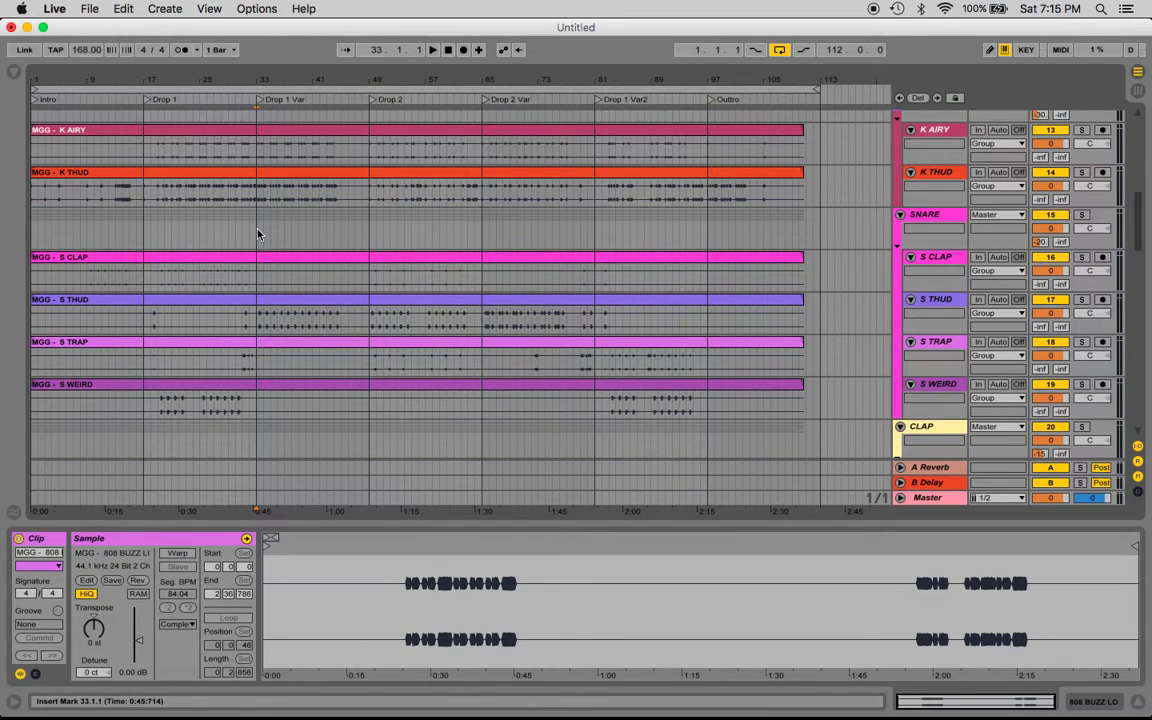
scroll(258, 234, down, 15)
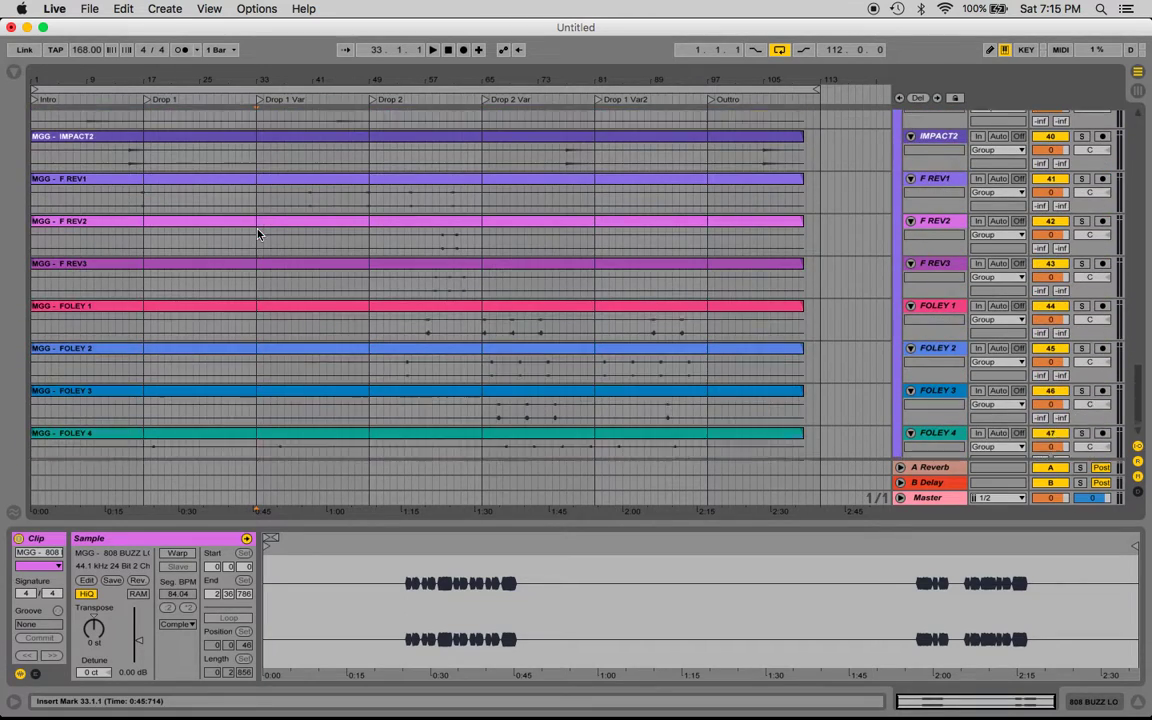
scroll(258, 234, up, 20)
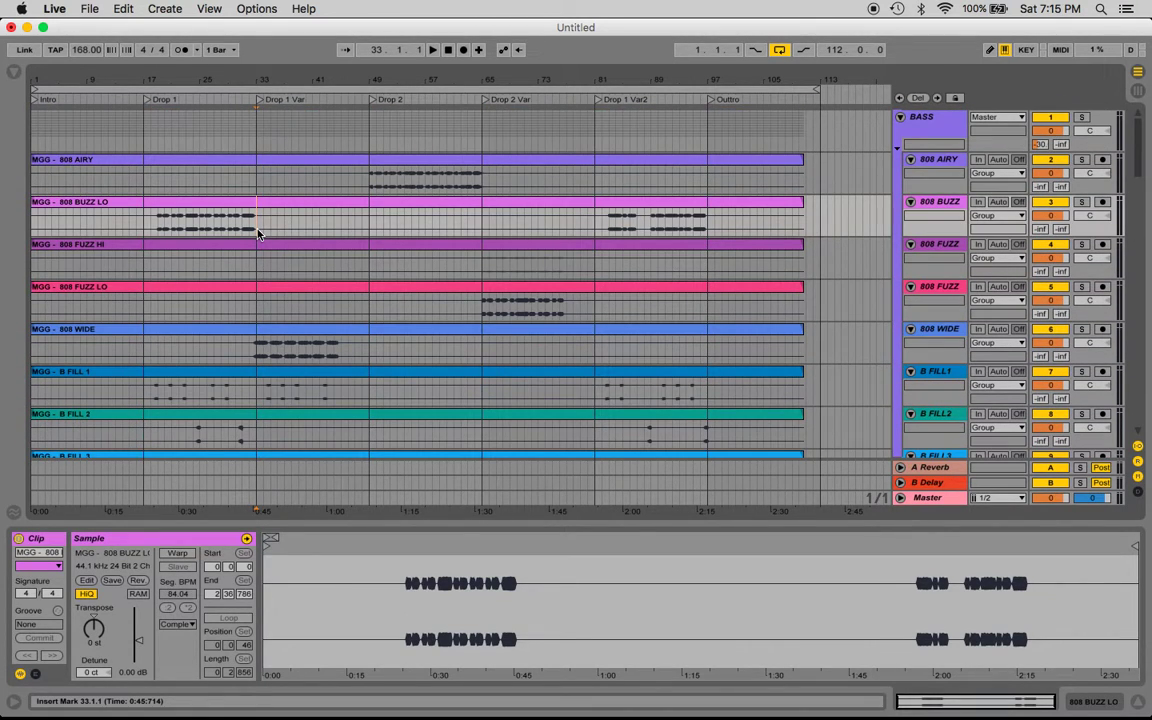
Step: Select bars 17–49, then the Drop 1 section, bars 17–33, across all tracks
click(146, 136)
drag(146, 136, 823, 121)
click(594, 127)
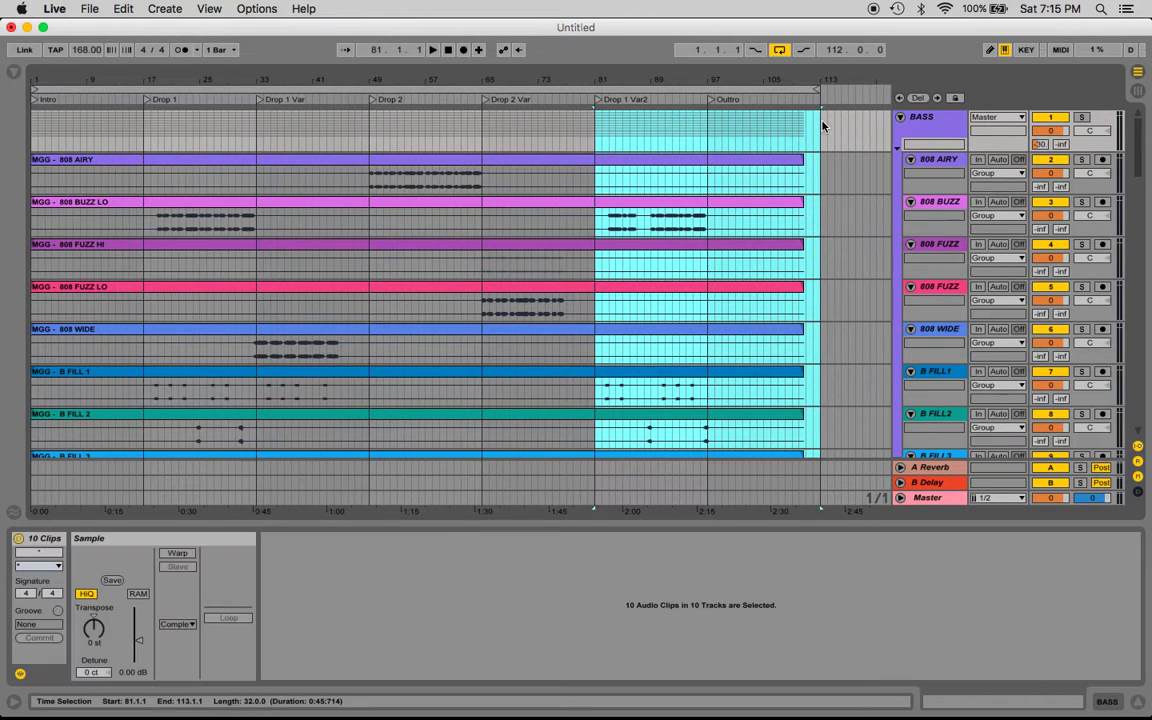
drag(145, 133, 256, 136)
drag(144, 121, 257, 140)
click(143, 129)
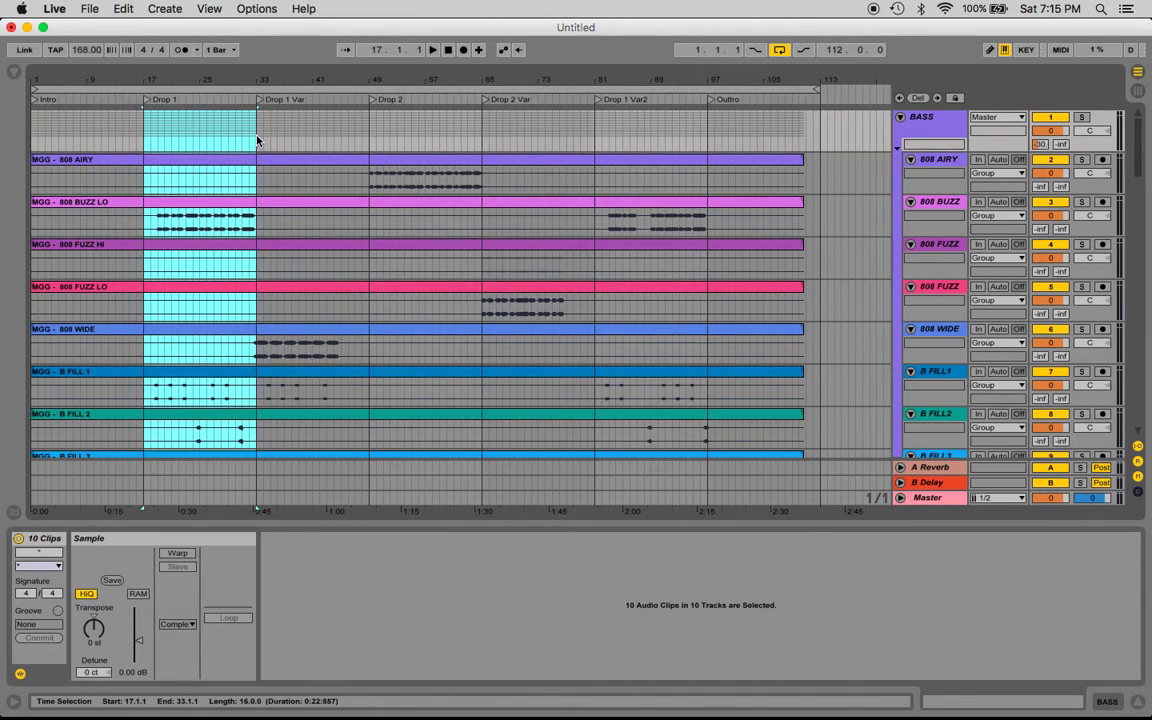
Step: Select Drop 1 Var, bars 33–49, then move the start point to bar 49 for Drop 2
drag(257, 140, 369, 143)
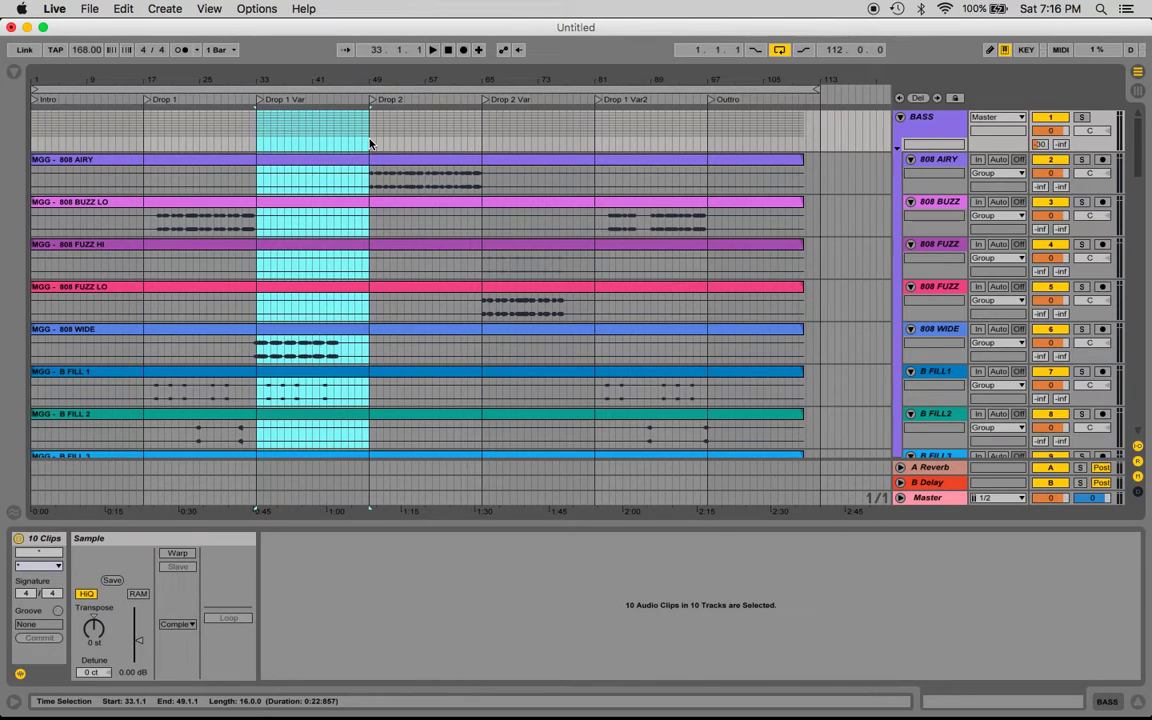
mouse_move(369, 143)
mouse_down()
mouse_move(256, 130)
mouse_move(375, 129)
mouse_move(586, 157)
mouse_move(596, 134)
mouse_move(352, 141)
mouse_move(367, 150)
mouse_up()
click(594, 140)
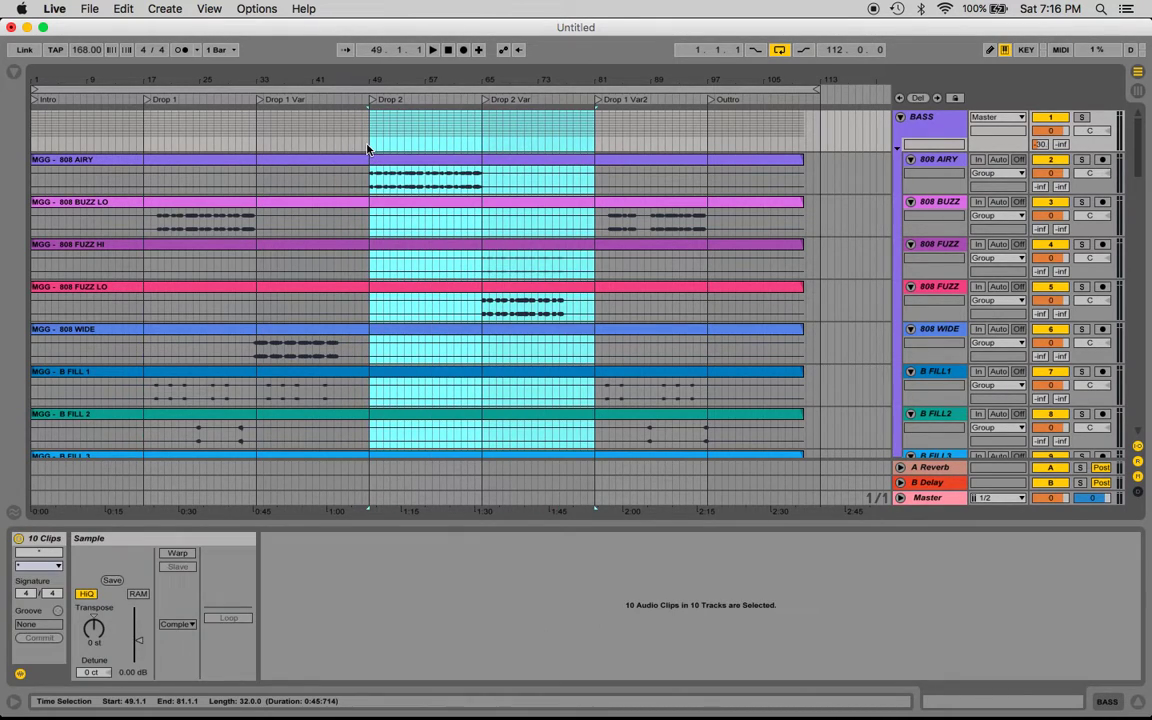
Step: Collapse the BASS, KICK, SNARE, CLAP, PERC and FX groups
click(900, 118)
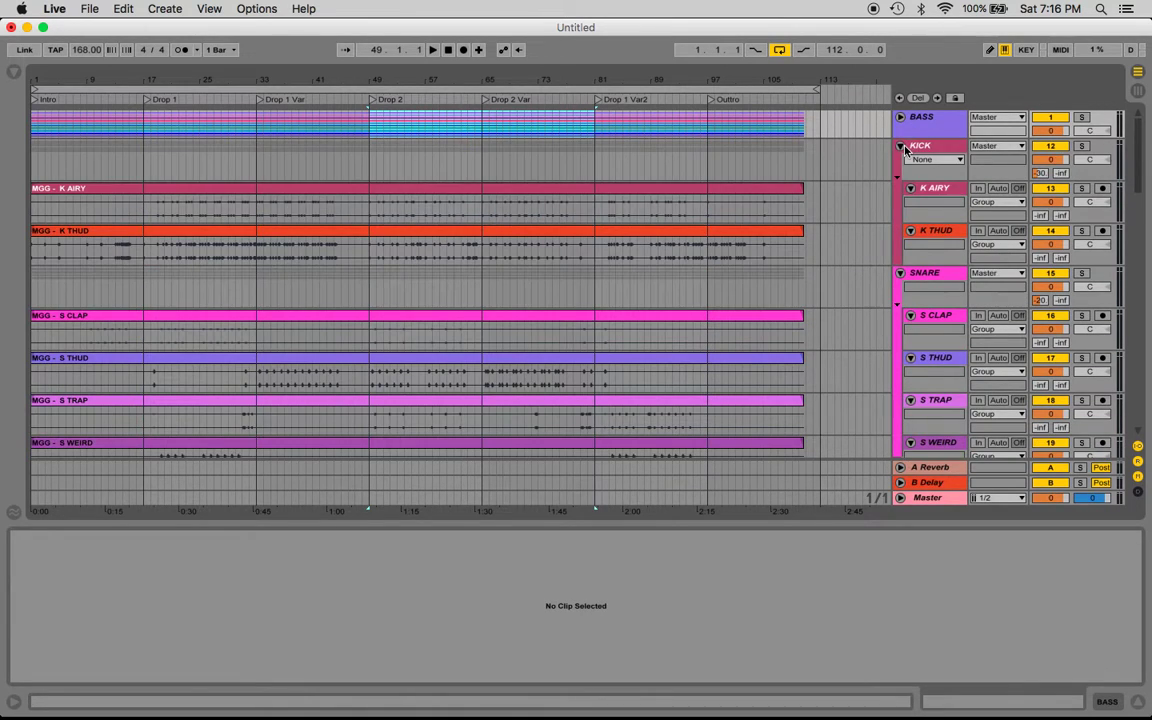
click(900, 145)
click(900, 161)
click(900, 176)
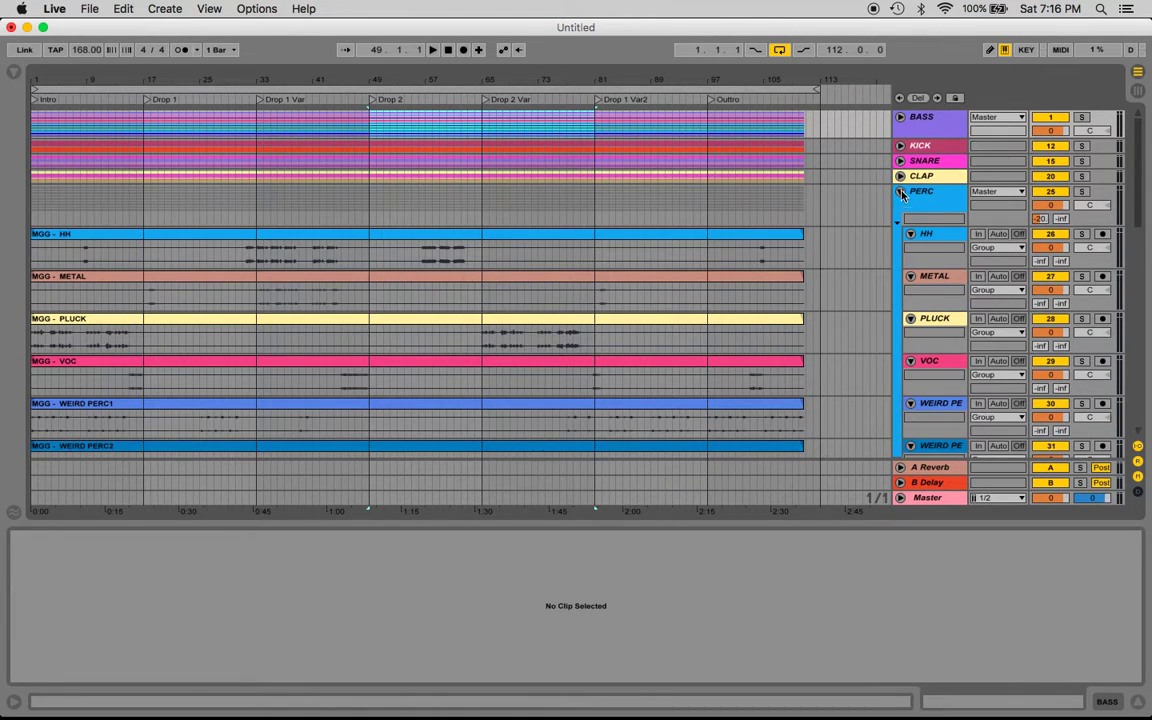
click(900, 191)
click(900, 220)
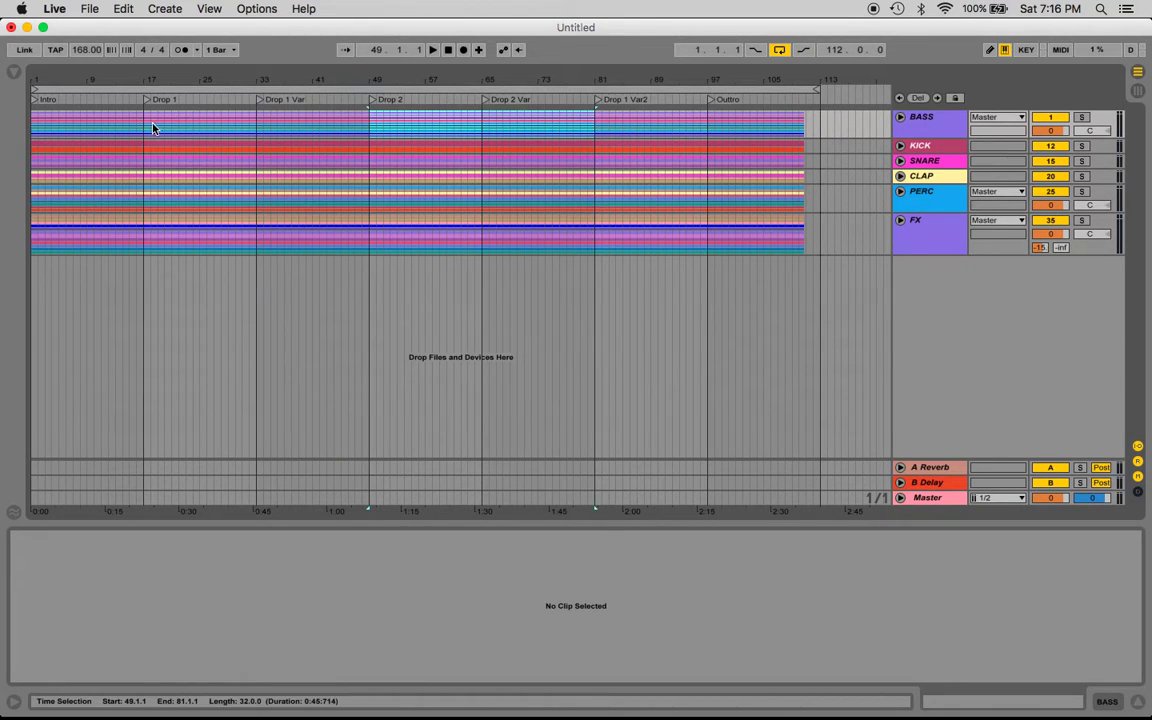
Step: Select bars 17–49 across the groups, set the start at bar 17, and re-expand BASS
drag(144, 121, 368, 237)
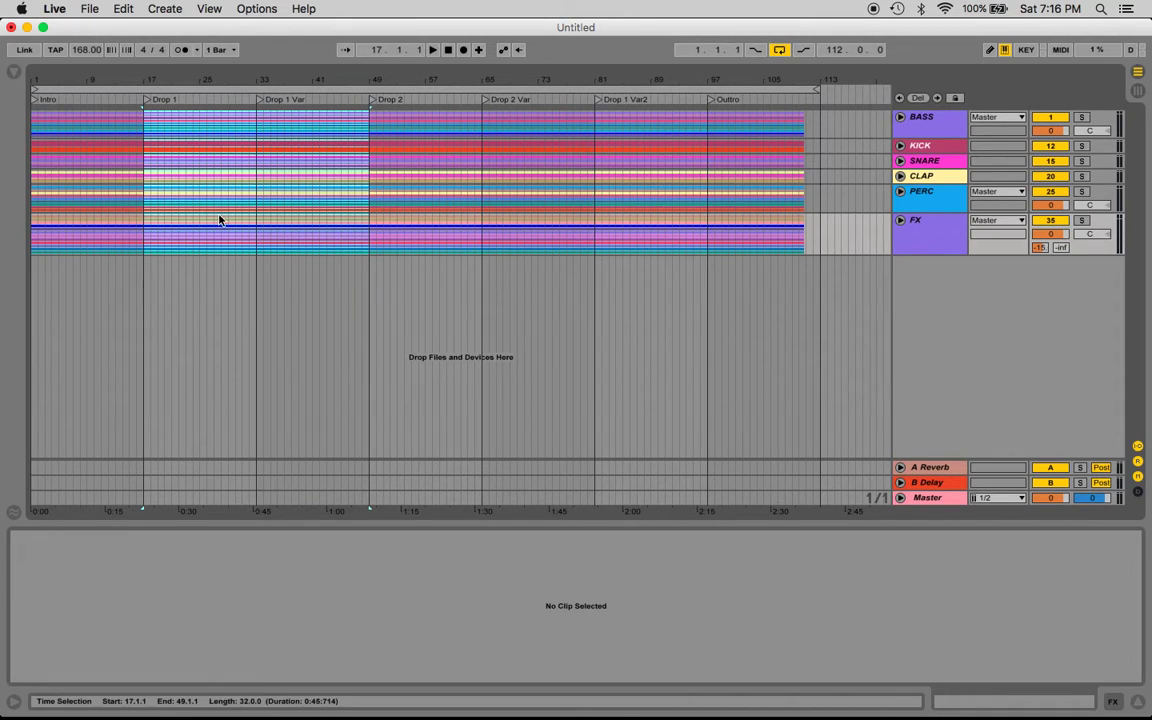
click(146, 127)
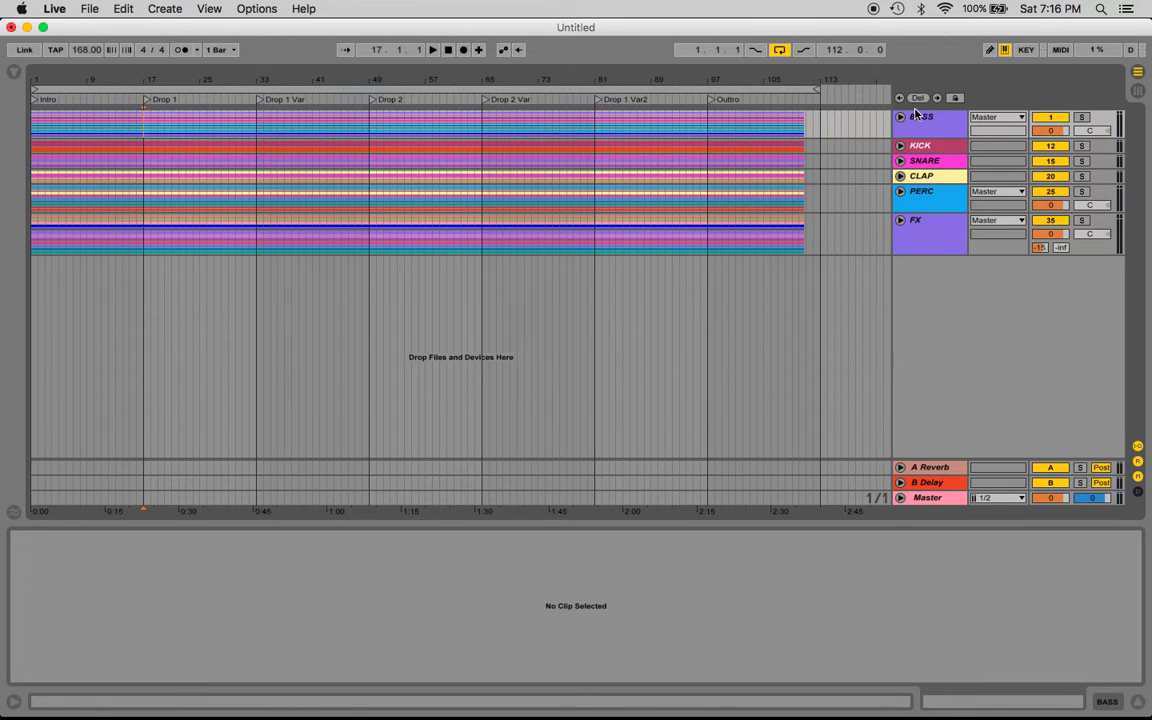
key(u)
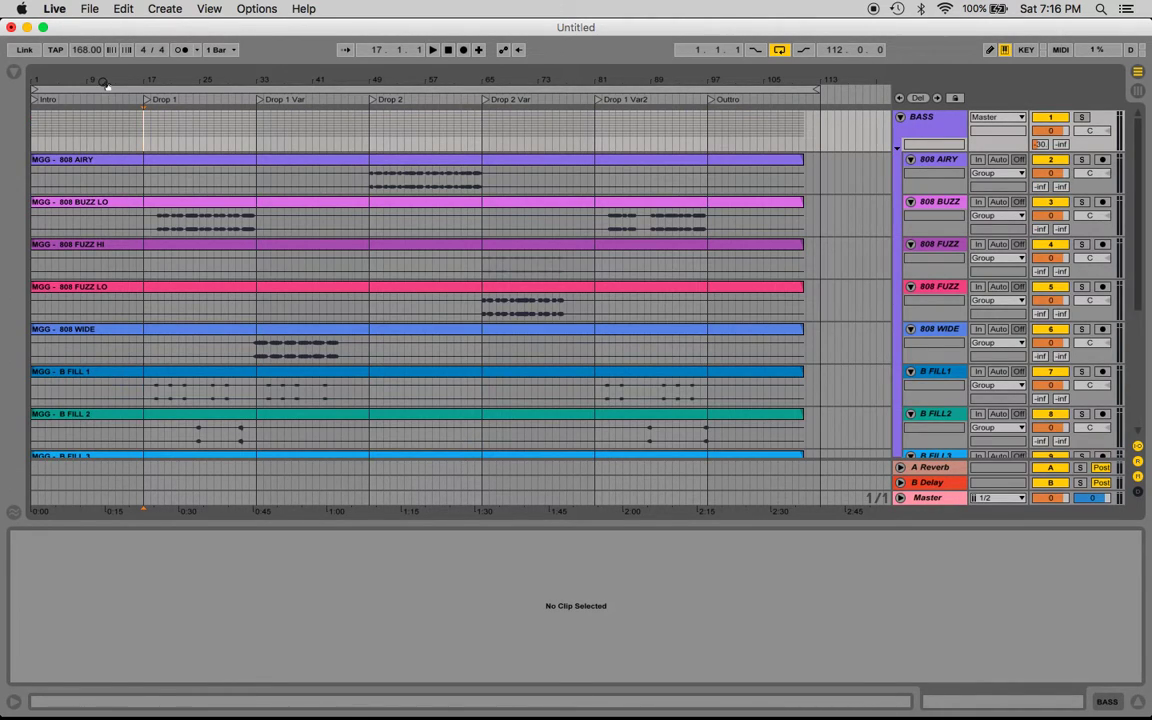
Step: Select the Intro (bars 1–17), then bars 17–49 and bars 49–81 across the tracks
click(30, 130)
drag(30, 130, 485, 132)
click(143, 131)
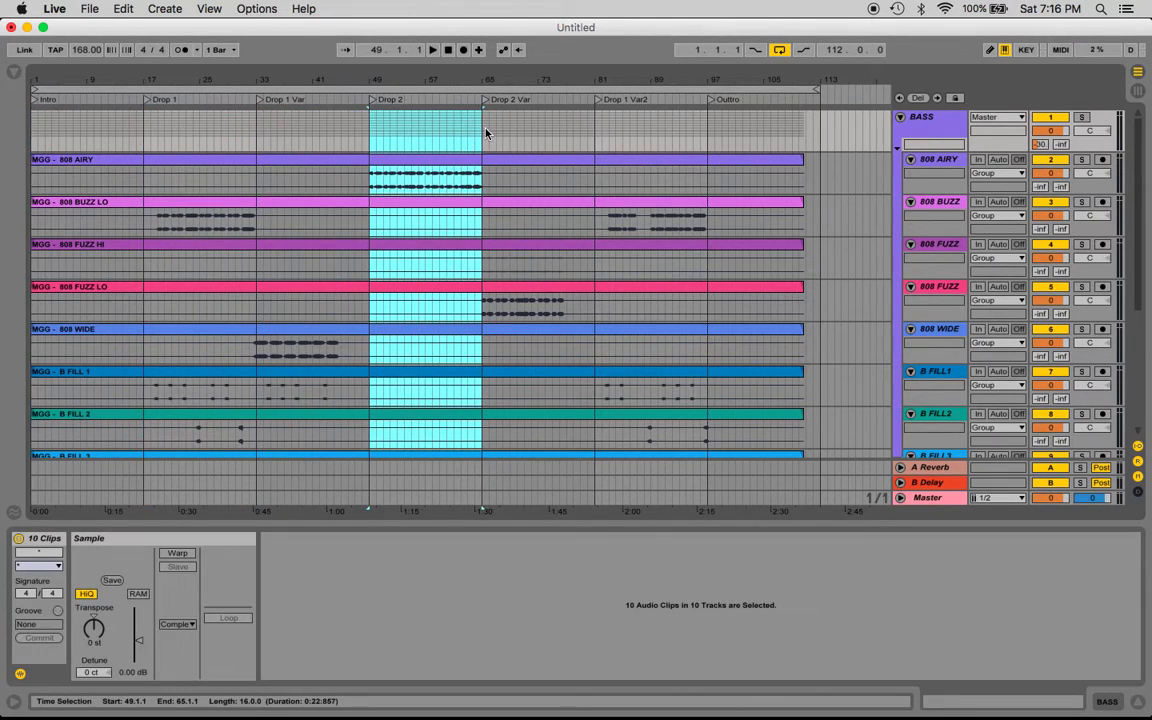
mouse_move(146, 130)
mouse_down()
mouse_move(375, 149)
mouse_move(368, 126)
mouse_move(144, 135)
mouse_up()
drag(370, 121, 595, 130)
Step: Select bars 17–25 at the start of Drop 1, then mark bar 25
drag(143, 135, 200, 138)
click(145, 137)
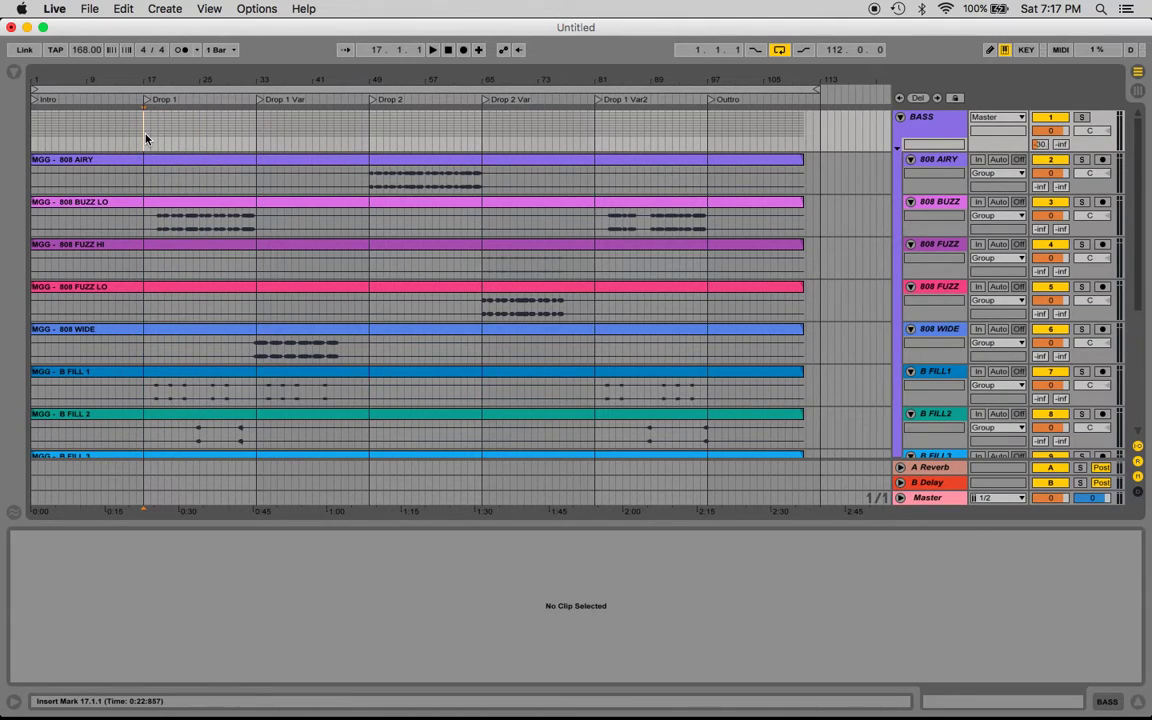
click(145, 134)
mouse_move(145, 134)
mouse_down()
mouse_move(255, 129)
mouse_move(143, 136)
mouse_up()
click(199, 132)
Step: Select Drop 1 (bars 17–33), Drop 1 Var (33–49), both together, then Drop 2 (49–81)
drag(257, 131, 144, 137)
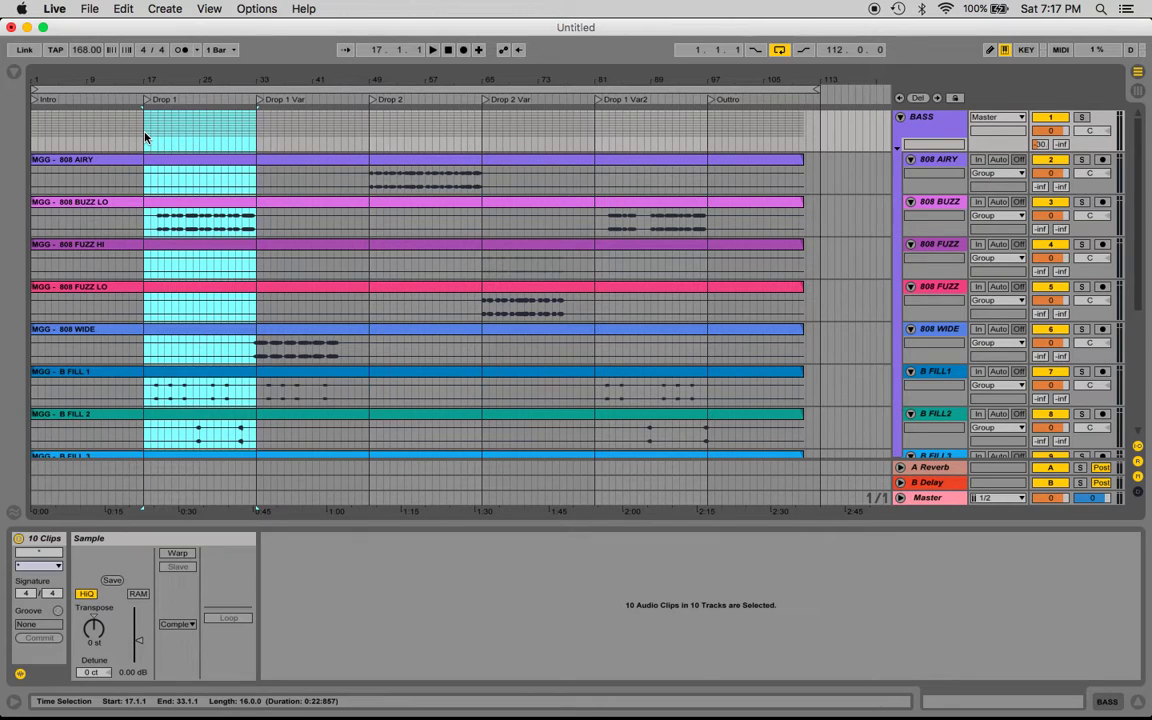
drag(257, 130, 140, 124)
click(256, 124)
drag(256, 124, 143, 137)
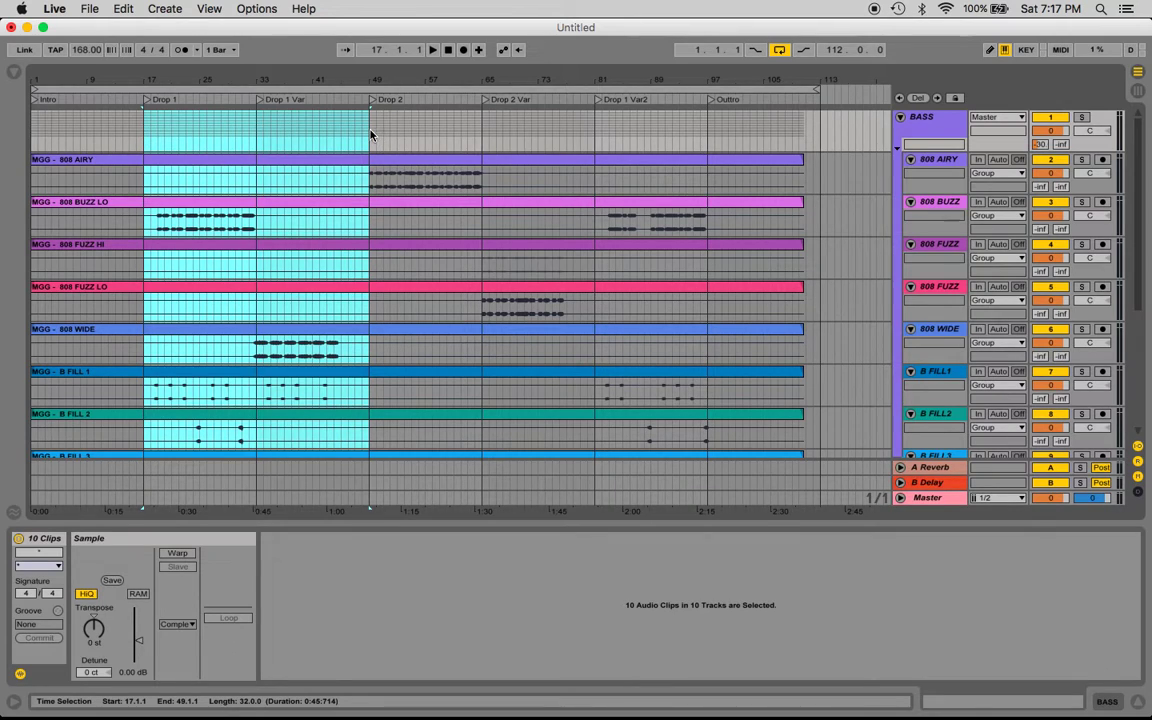
drag(372, 129, 591, 143)
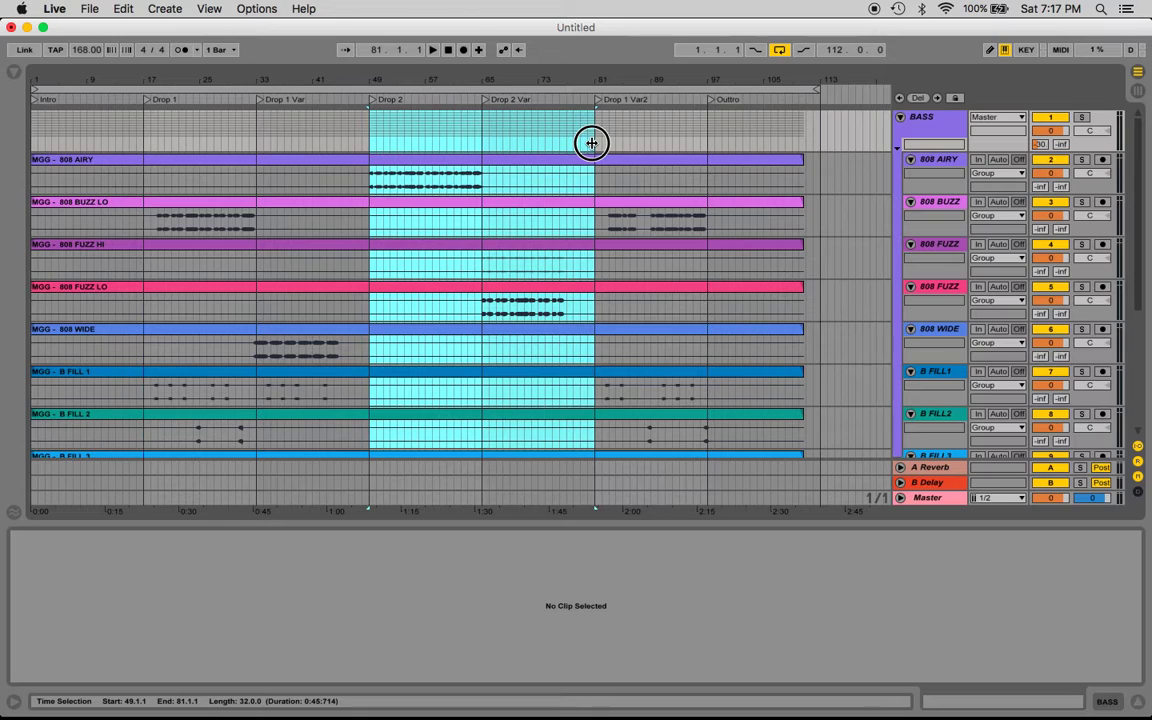
Step: Finish the bars 49–81 selection, then select bars 72–81 and 60–65 on 808 FUZZ HI
drag(591, 143, 591, 146)
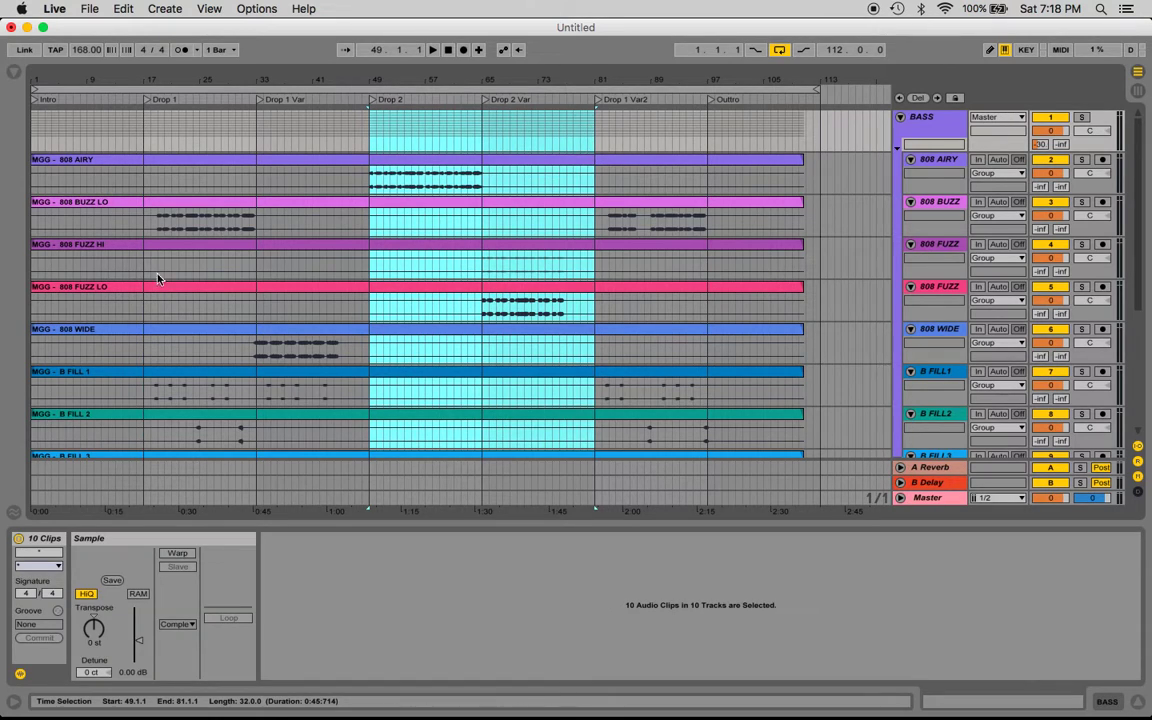
click(532, 265)
drag(532, 265, 597, 267)
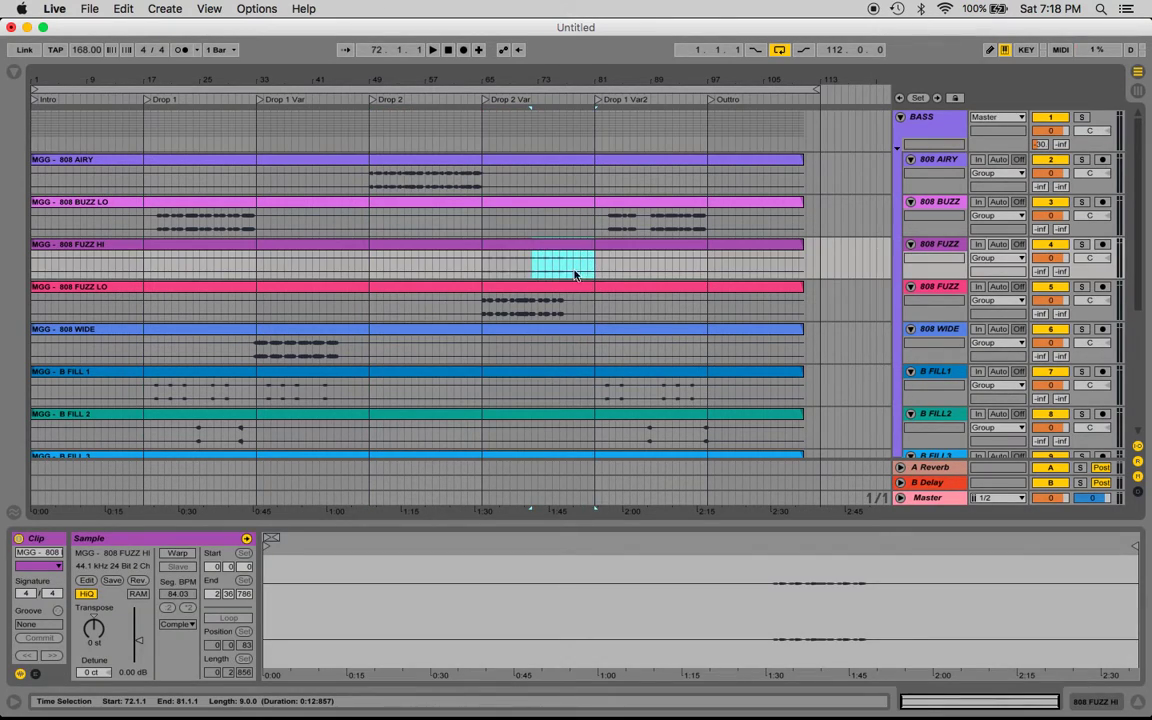
click(483, 259)
drag(483, 259, 447, 265)
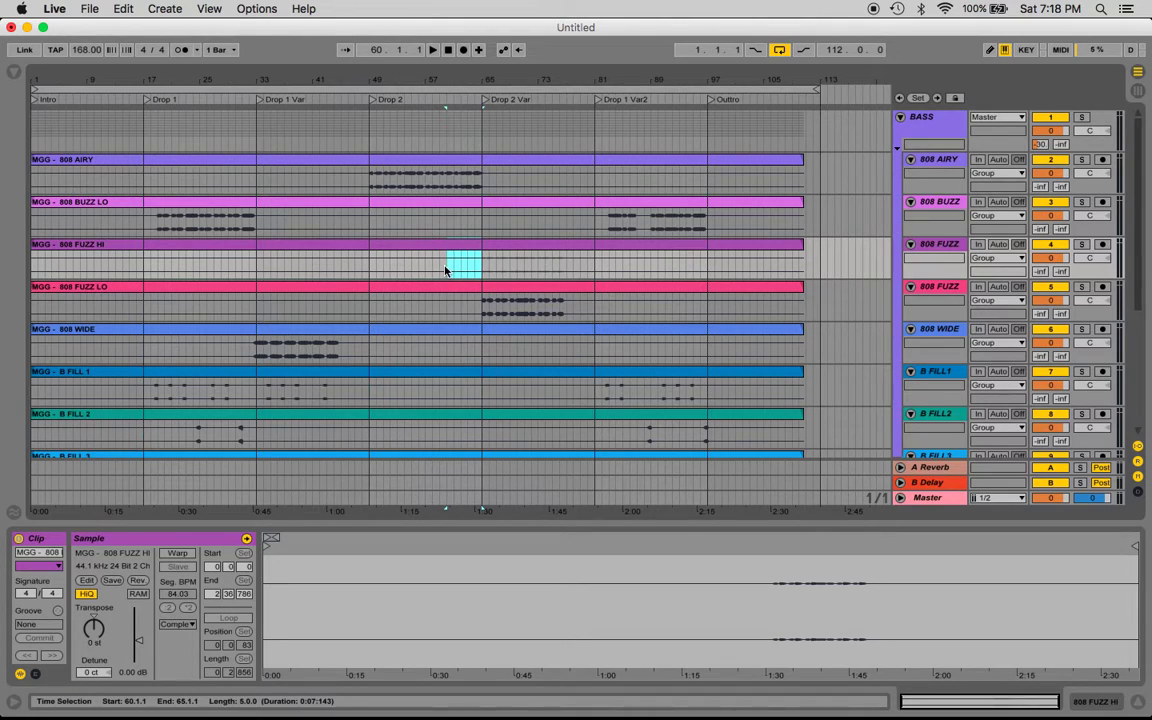
click(424, 266)
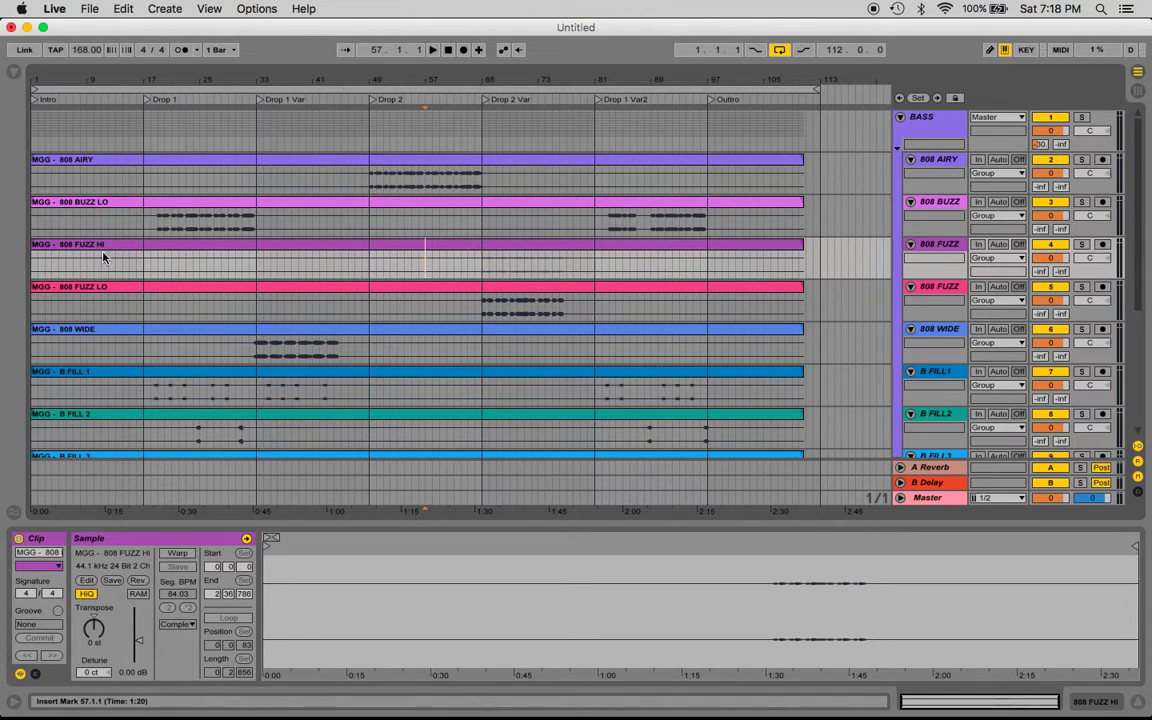
Step: Select bars 17–49, 81–113, 1–17 and 97–105 on 808 FUZZ HI, then bars 49–81 on 808 BUZZ LO
drag(143, 265, 368, 268)
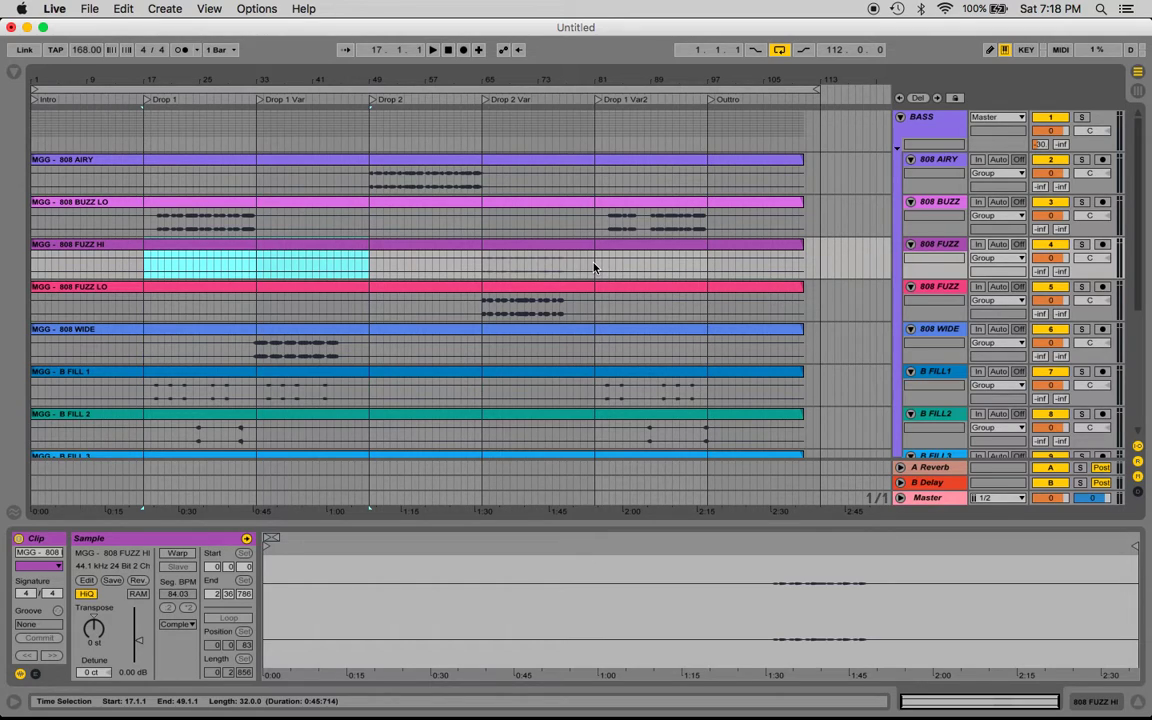
drag(594, 268, 822, 260)
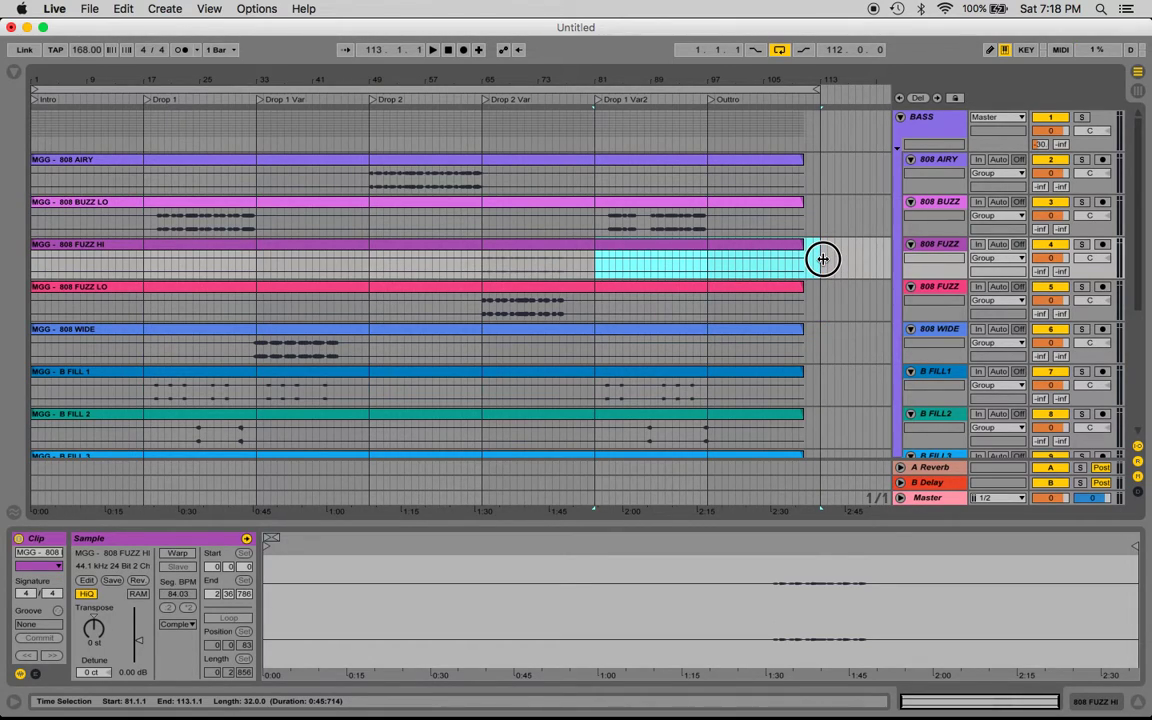
drag(822, 259, 823, 263)
drag(146, 264, 3, 265)
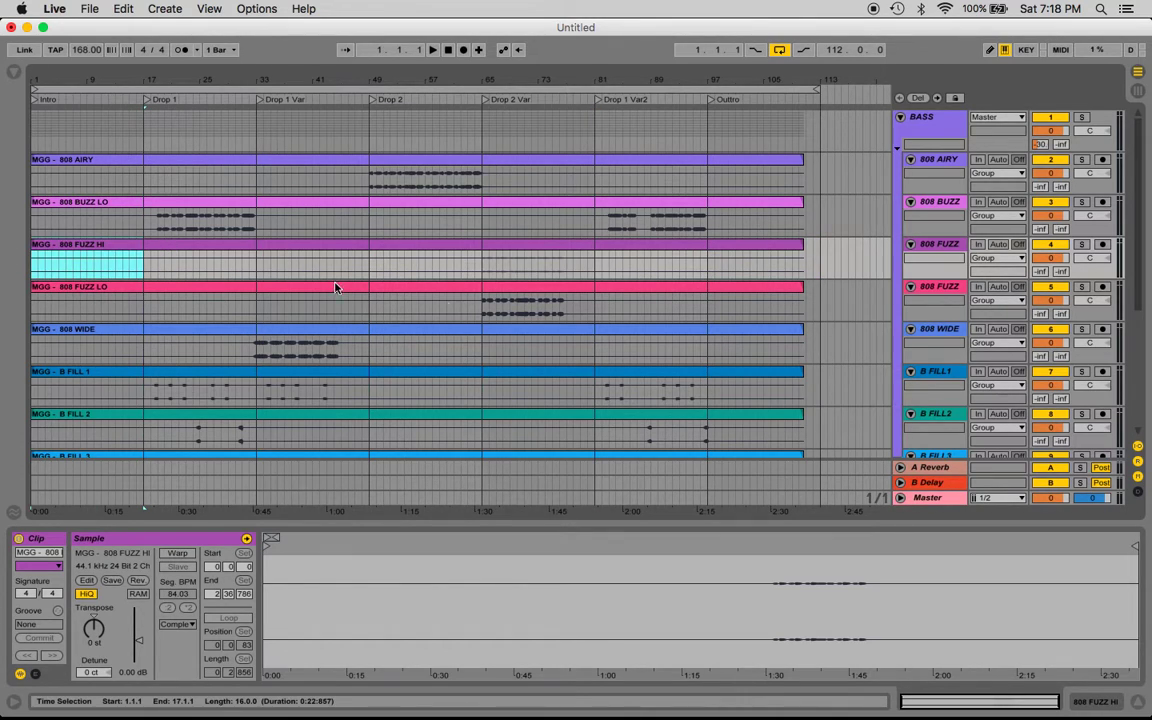
drag(707, 261, 762, 279)
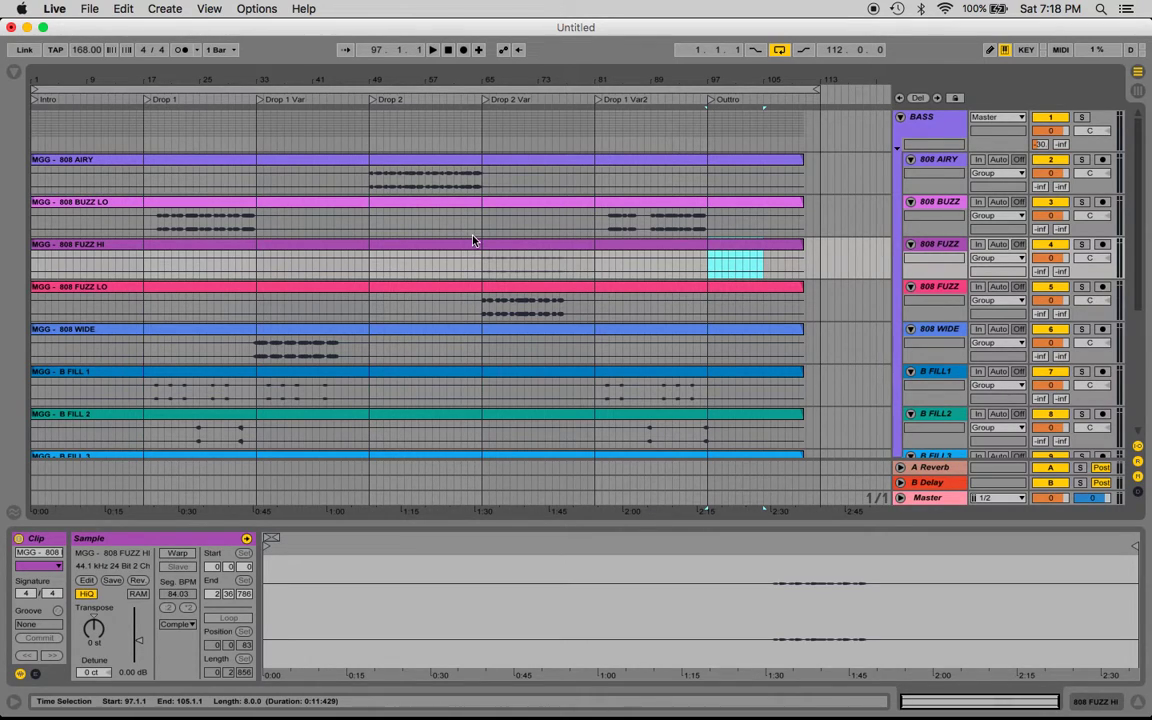
drag(370, 218, 709, 236)
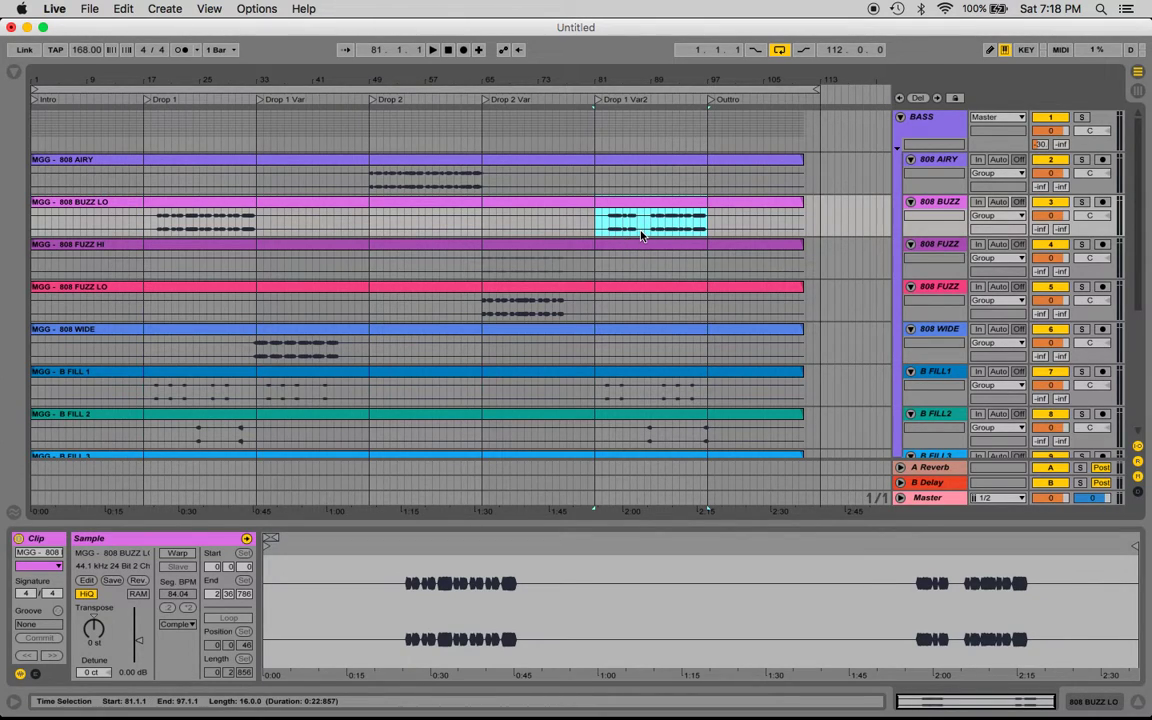
Step: Select the Drop 1 Var2 part of 808 BUZZ LO, then mark bars 25, 71 and 89
drag(601, 224, 712, 226)
click(200, 226)
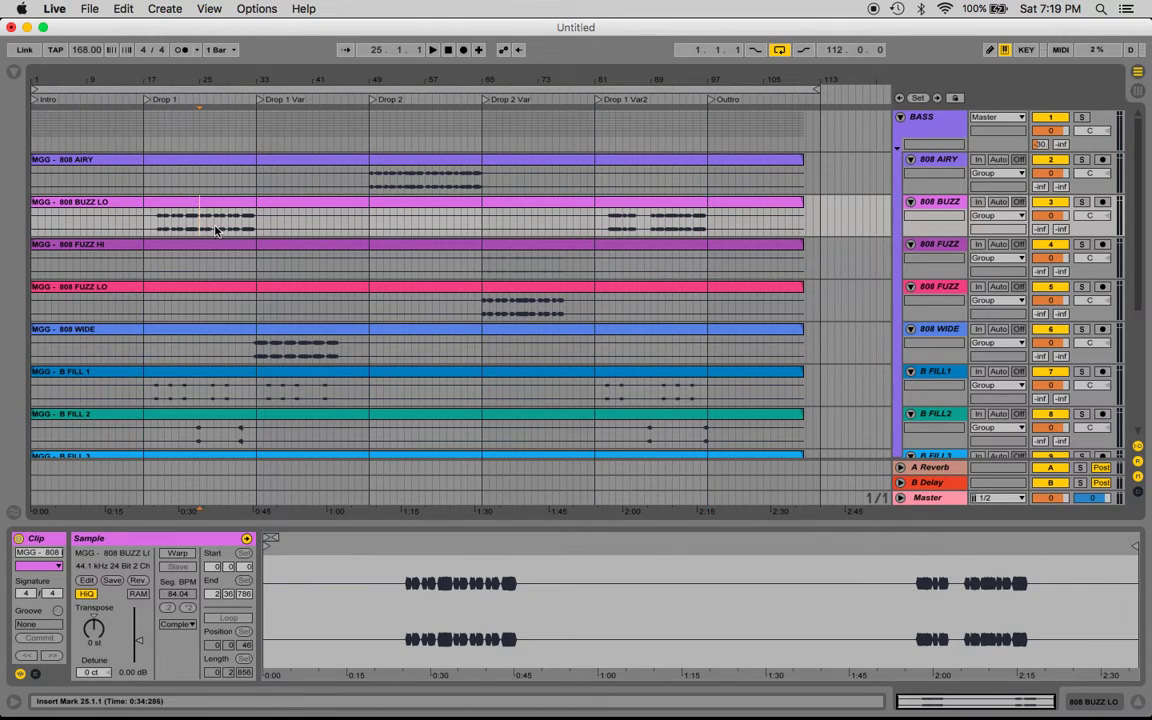
click(437, 240)
click(524, 226)
click(650, 227)
Step: Select the Intro (bars 1–17), bars 49–81 and 81–113 across all tracks, ending at bar 1
mouse_move(32, 147)
mouse_down()
mouse_move(141, 148)
mouse_move(141, 130)
mouse_move(257, 141)
mouse_move(368, 118)
mouse_move(822, 138)
mouse_move(399, 123)
mouse_move(30, 143)
mouse_up()
click(376, 122)
click(594, 121)
click(820, 129)
click(596, 127)
click(368, 128)
click(32, 139)
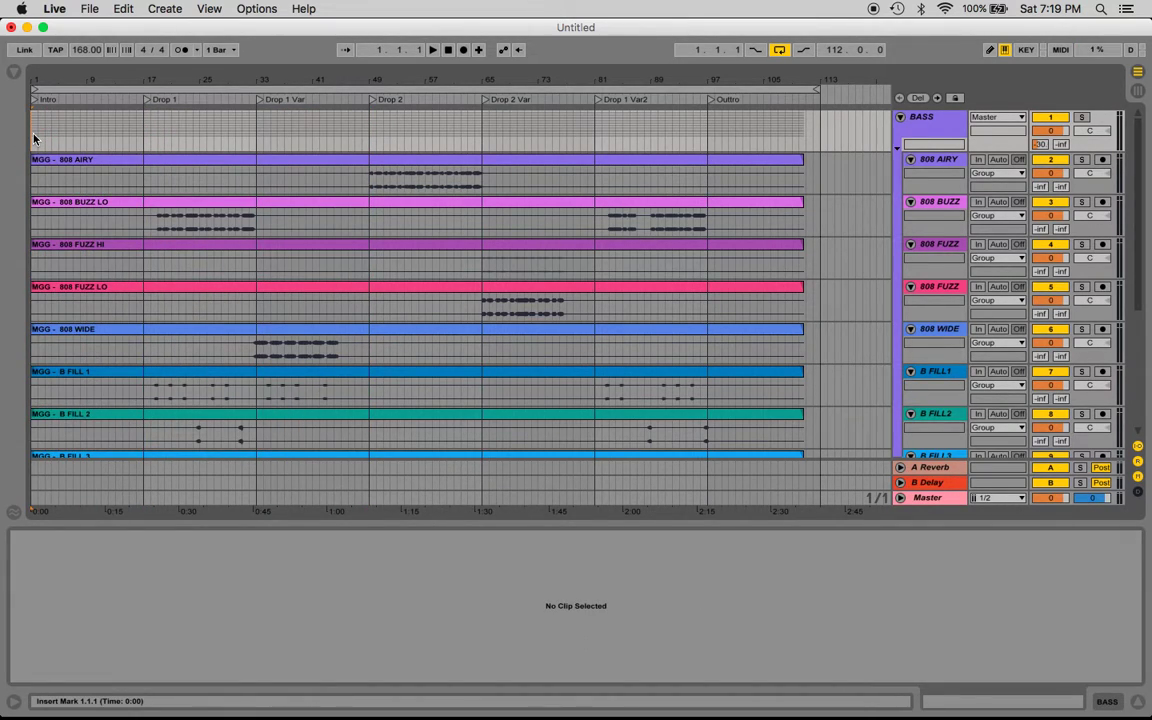